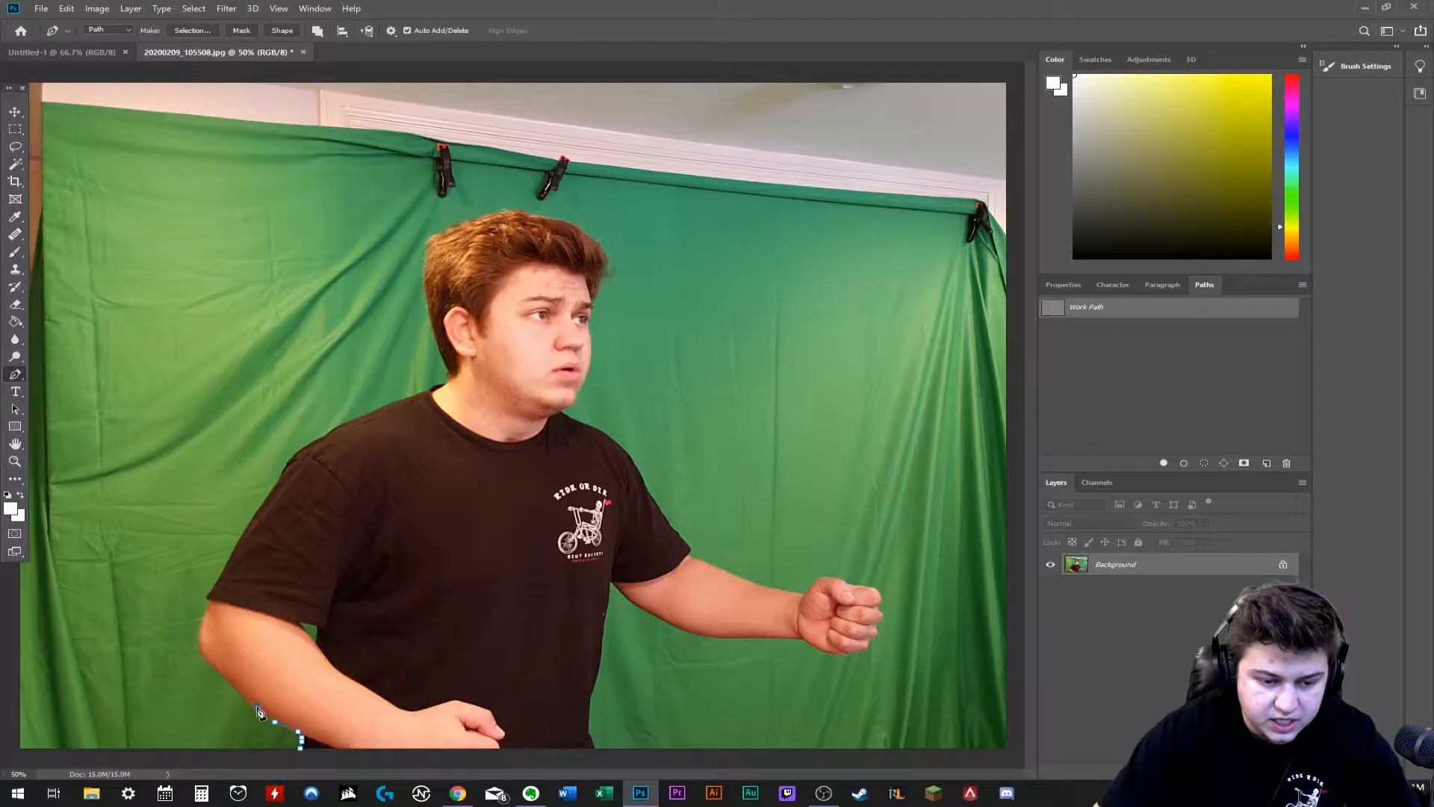
- Continue the Pen tool path around the bent elbow and up to the lower sleeve edge of the T-shirt
left_click(240, 695)
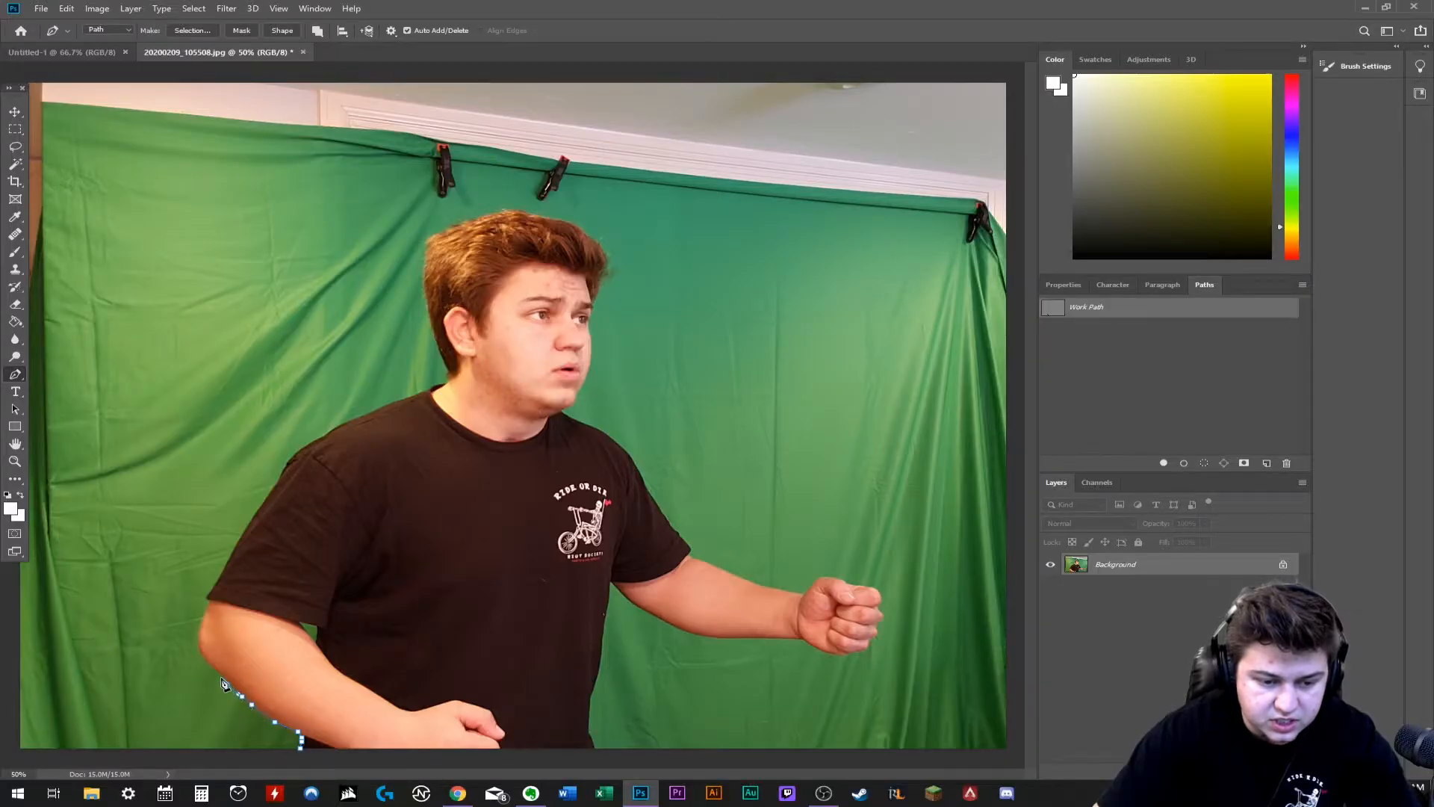
left_click(198, 645)
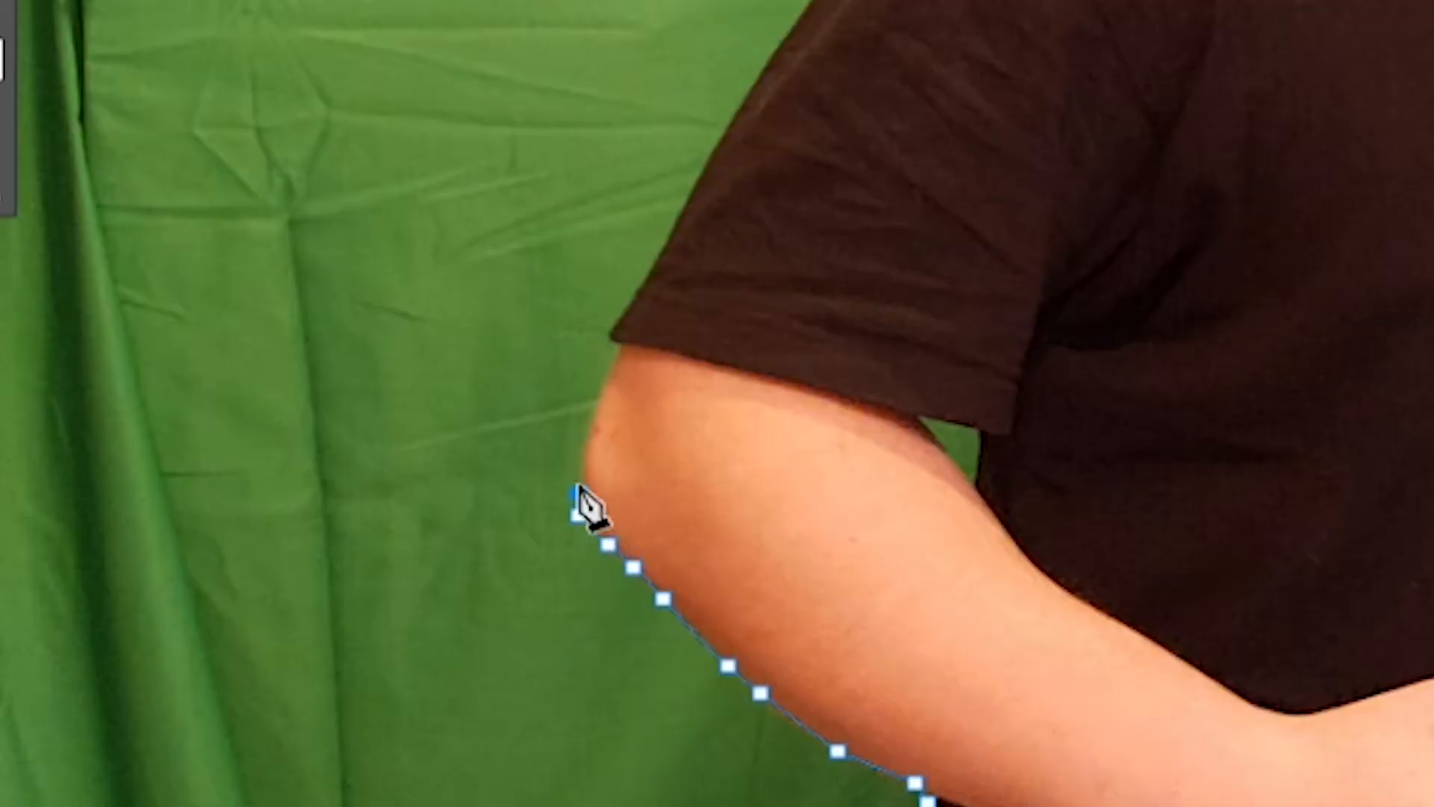
left_click(207, 602)
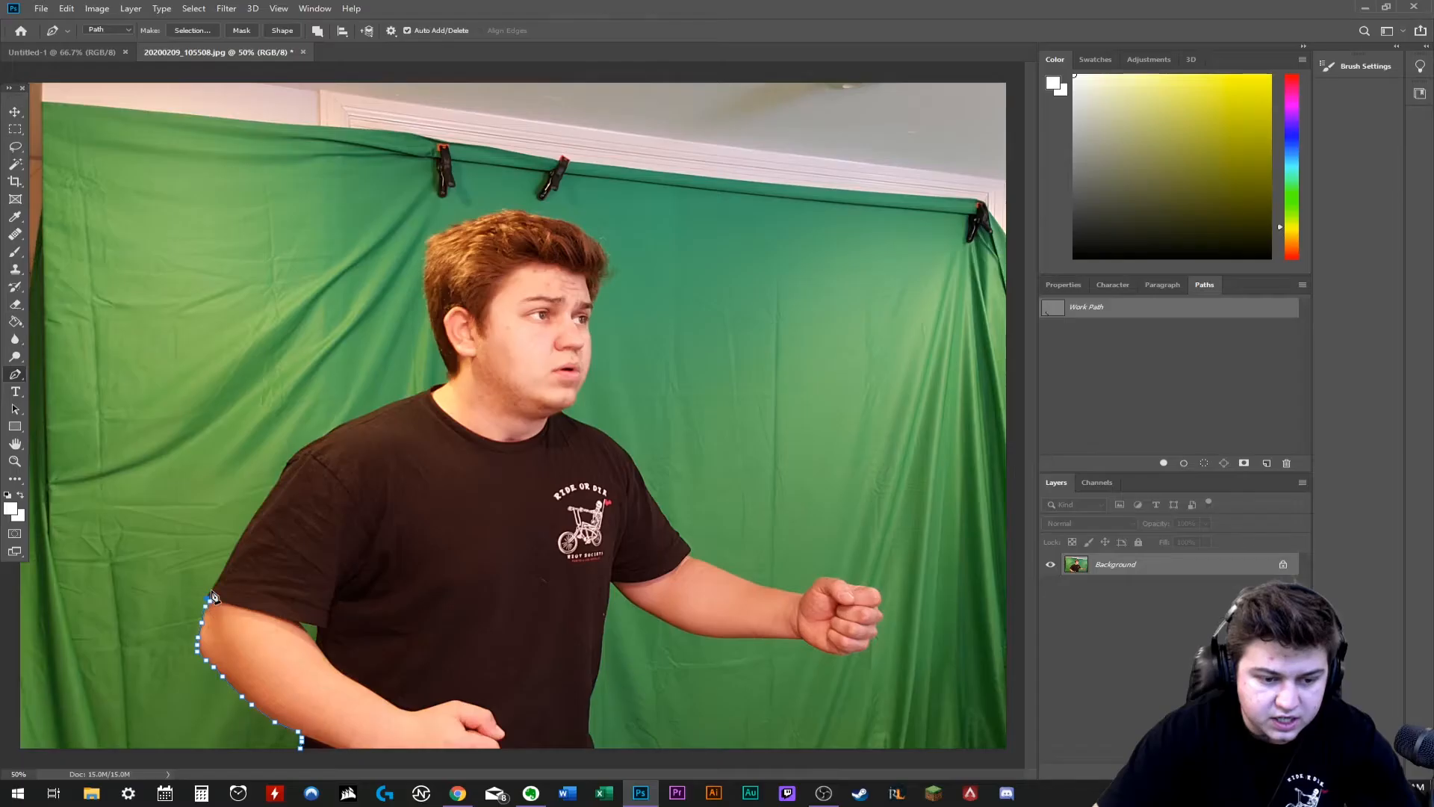
left_click(211, 590)
left_click(218, 581)
left_click(230, 565)
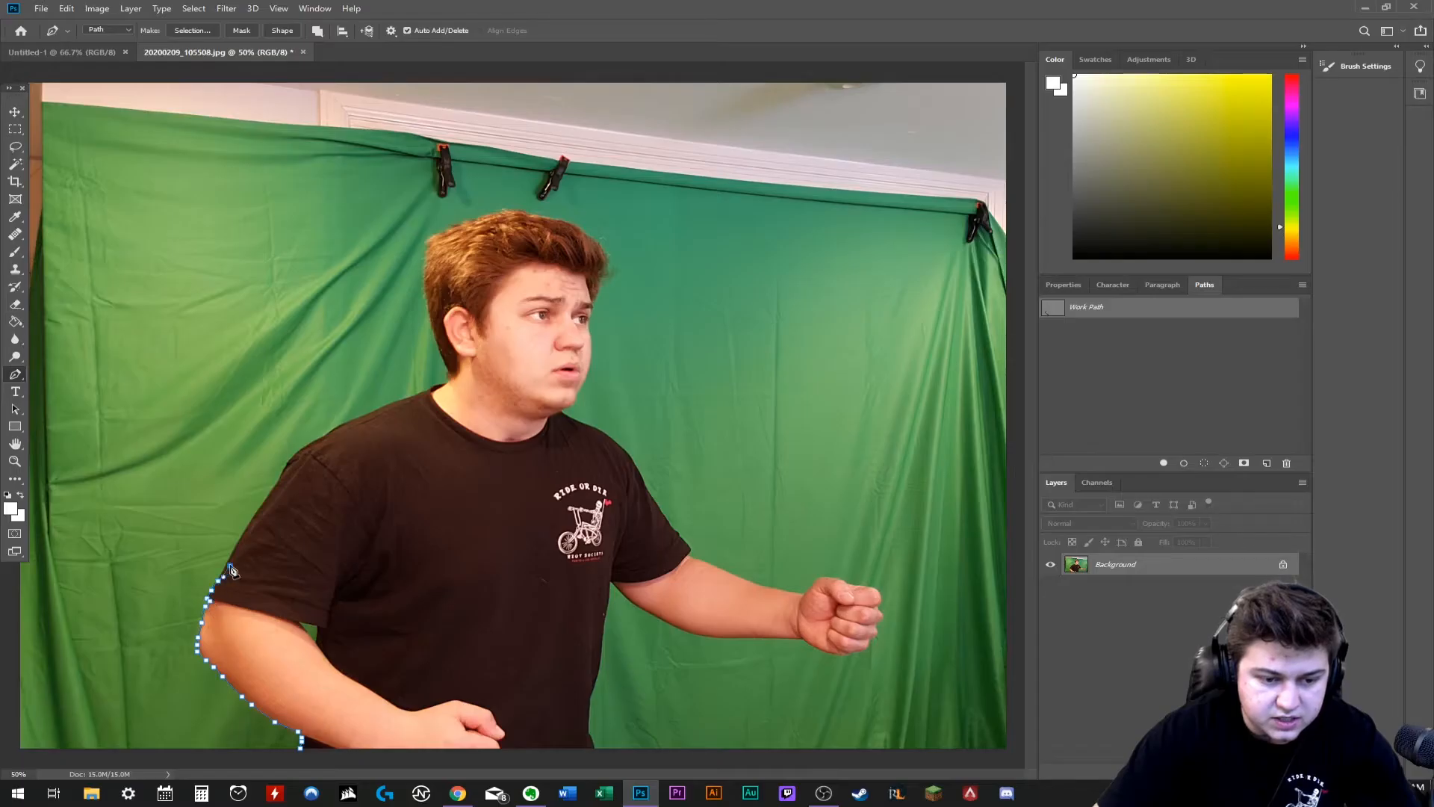
- Trace the path along the outer edge of the T-shirt sleeve up to the shoulder
left_click(238, 542)
left_click(248, 523)
left_click(256, 510)
left_click(267, 495)
left_click(282, 476)
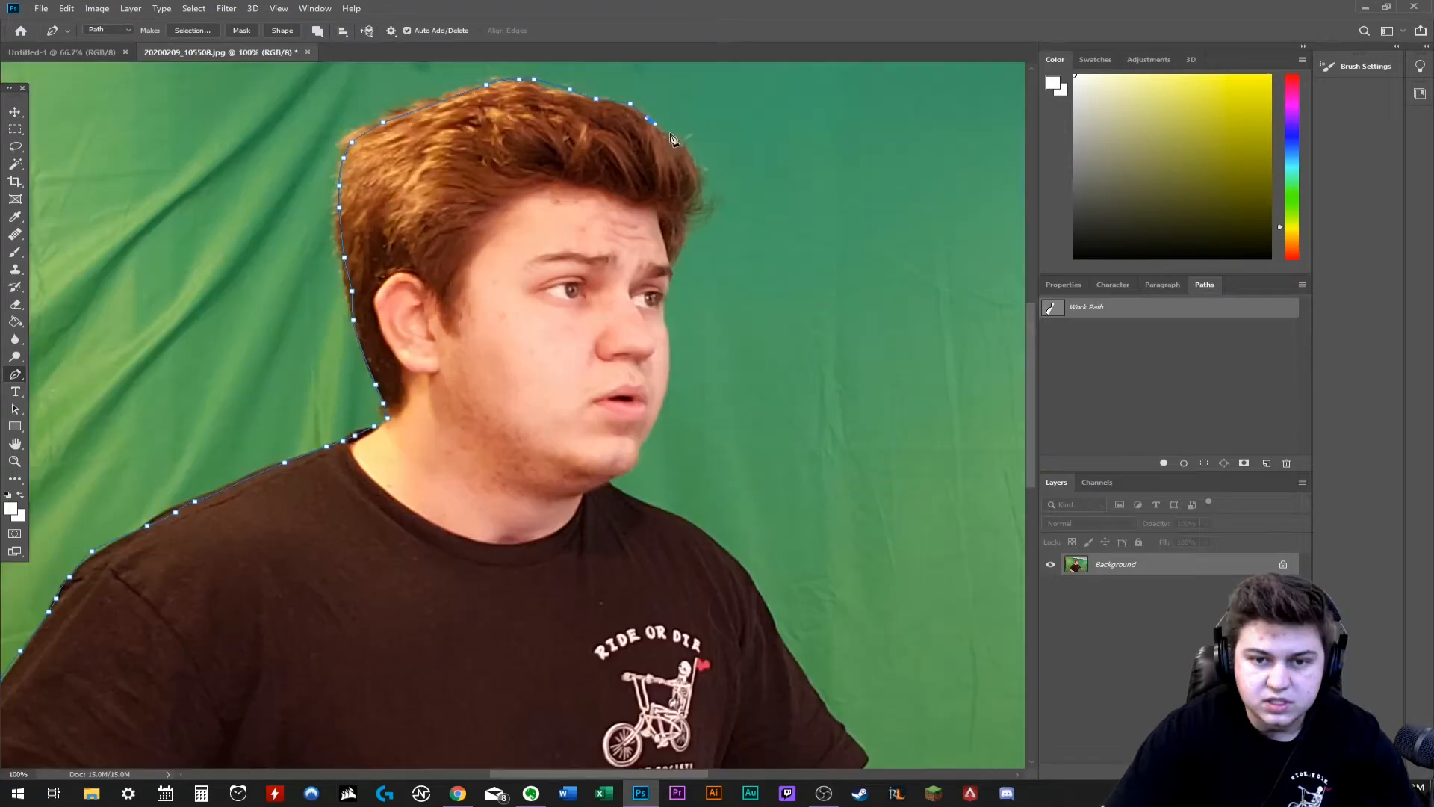
- Trace the path along the front of the hair and down to the temple
left_click(681, 145)
left_click(695, 193)
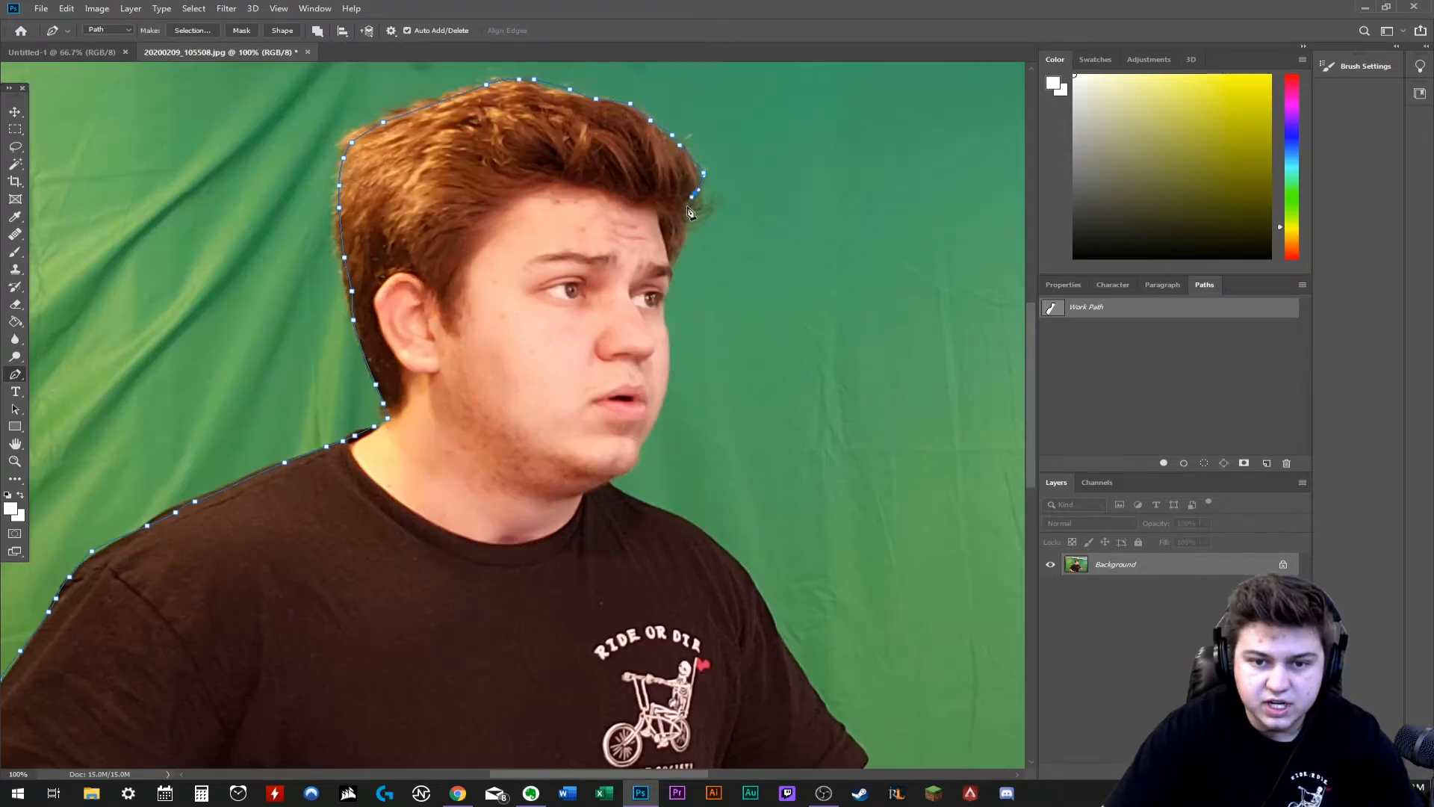
left_click(685, 211)
left_click(676, 255)
left_click(670, 273)
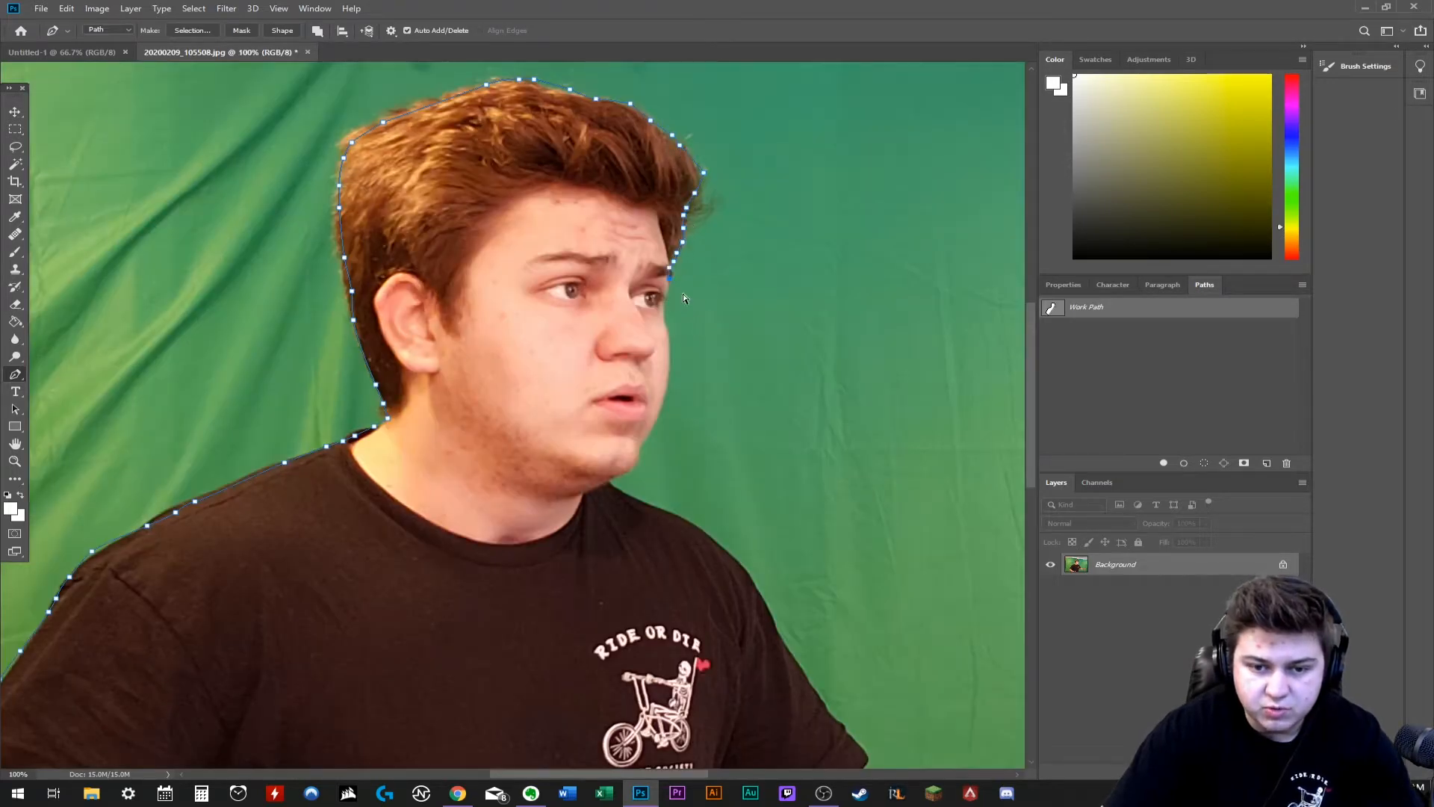
- Undo the last anchor point and retrace the face edge closely from the temple past the brow to the eye
key("ctrl+z")
key("ctrl+plus")
left_click_drag(1032, 360, 1033, 318)
left_click(834, 363)
left_click(826, 374)
left_click(823, 386)
left_click(824, 396)
left_click(820, 404)
left_click(816, 410)
left_click(814, 421)
left_click(813, 437)
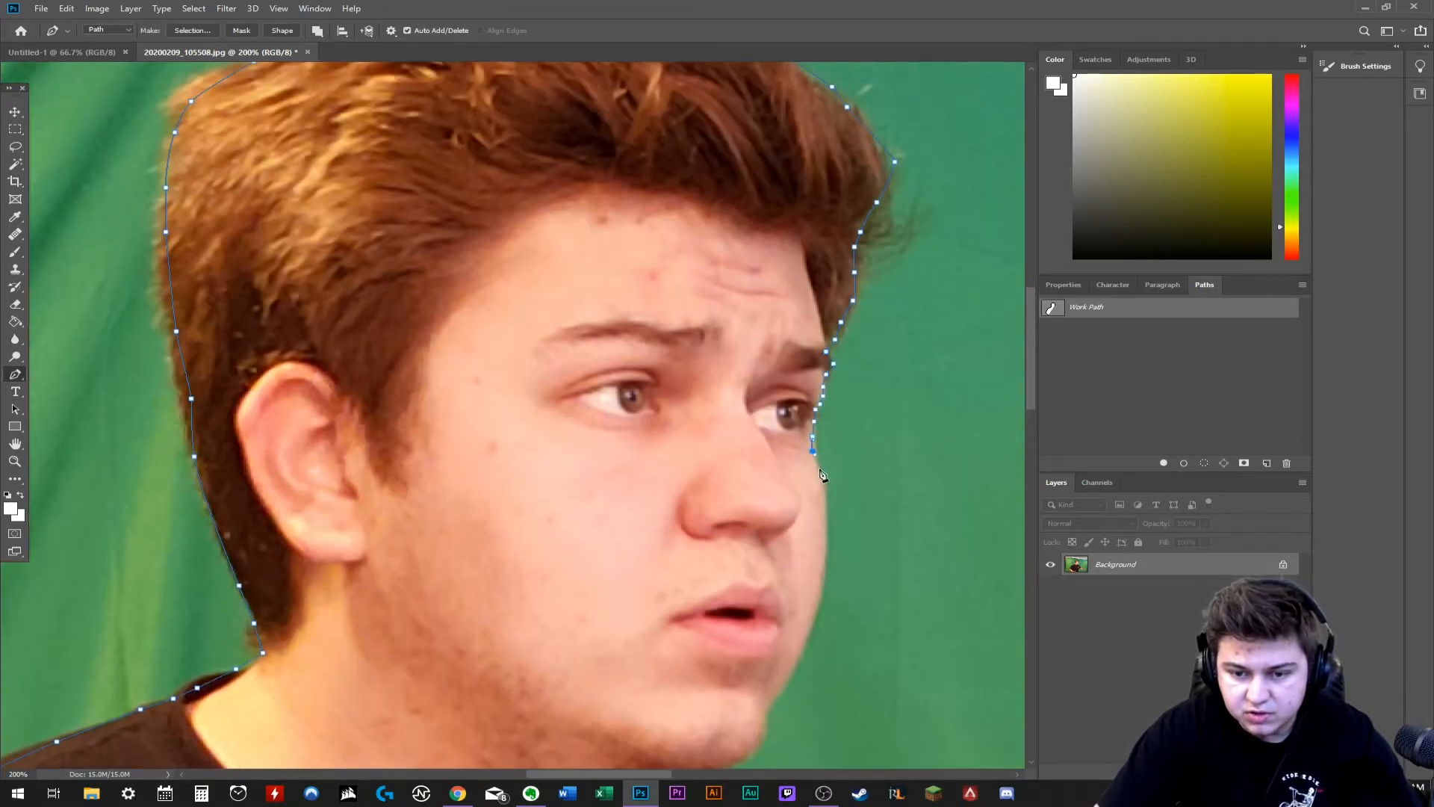
- Continue the path down the cheek edge from the eye toward the chin
left_click(819, 469)
left_click(825, 491)
left_click(826, 523)
left_click(823, 552)
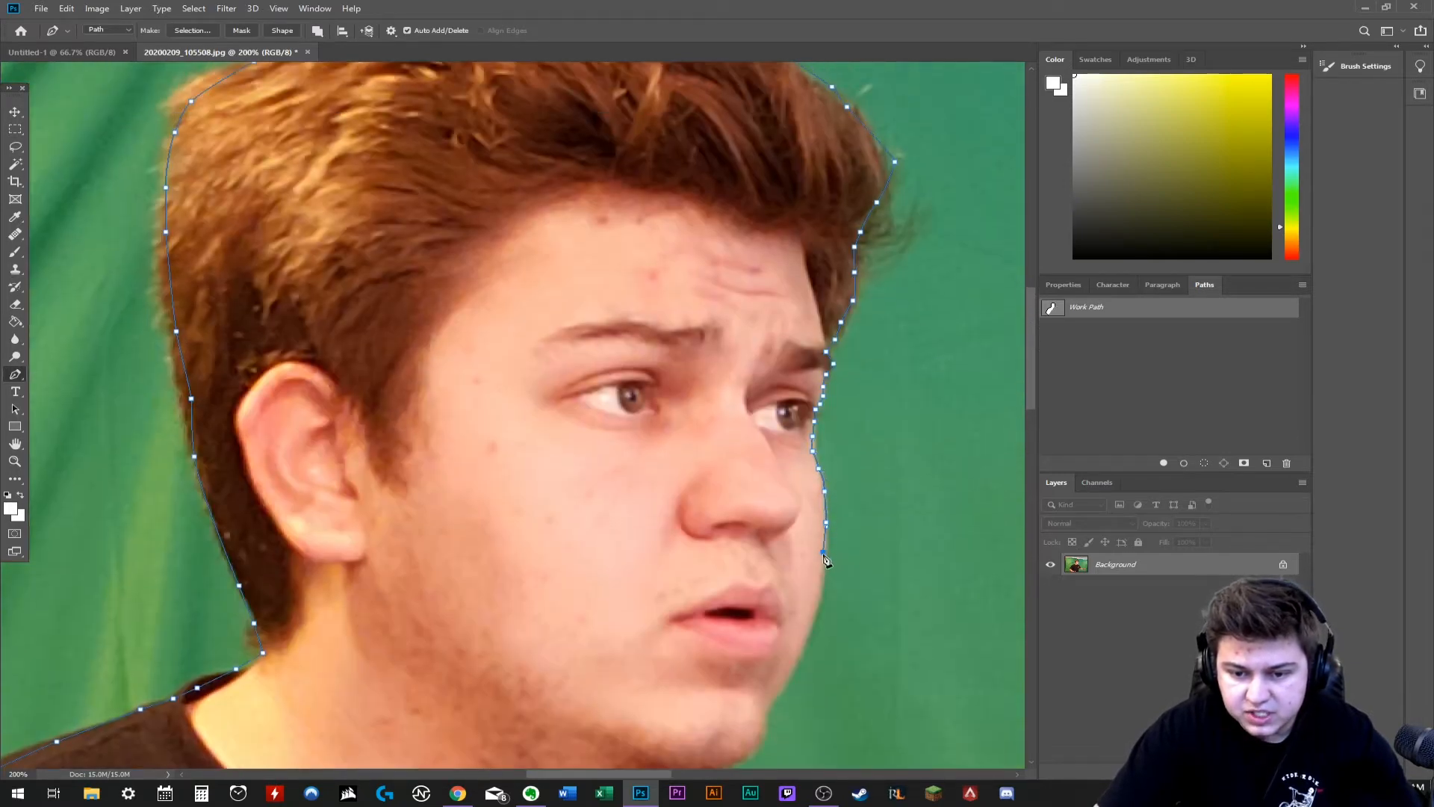
left_click(809, 628)
left_click(797, 661)
left_click(786, 684)
left_click(771, 712)
- Trace the path around the chin to the collar and onto the far shoulder
scroll(782, 713, "down", 2)
left_click(764, 627)
left_click(762, 638)
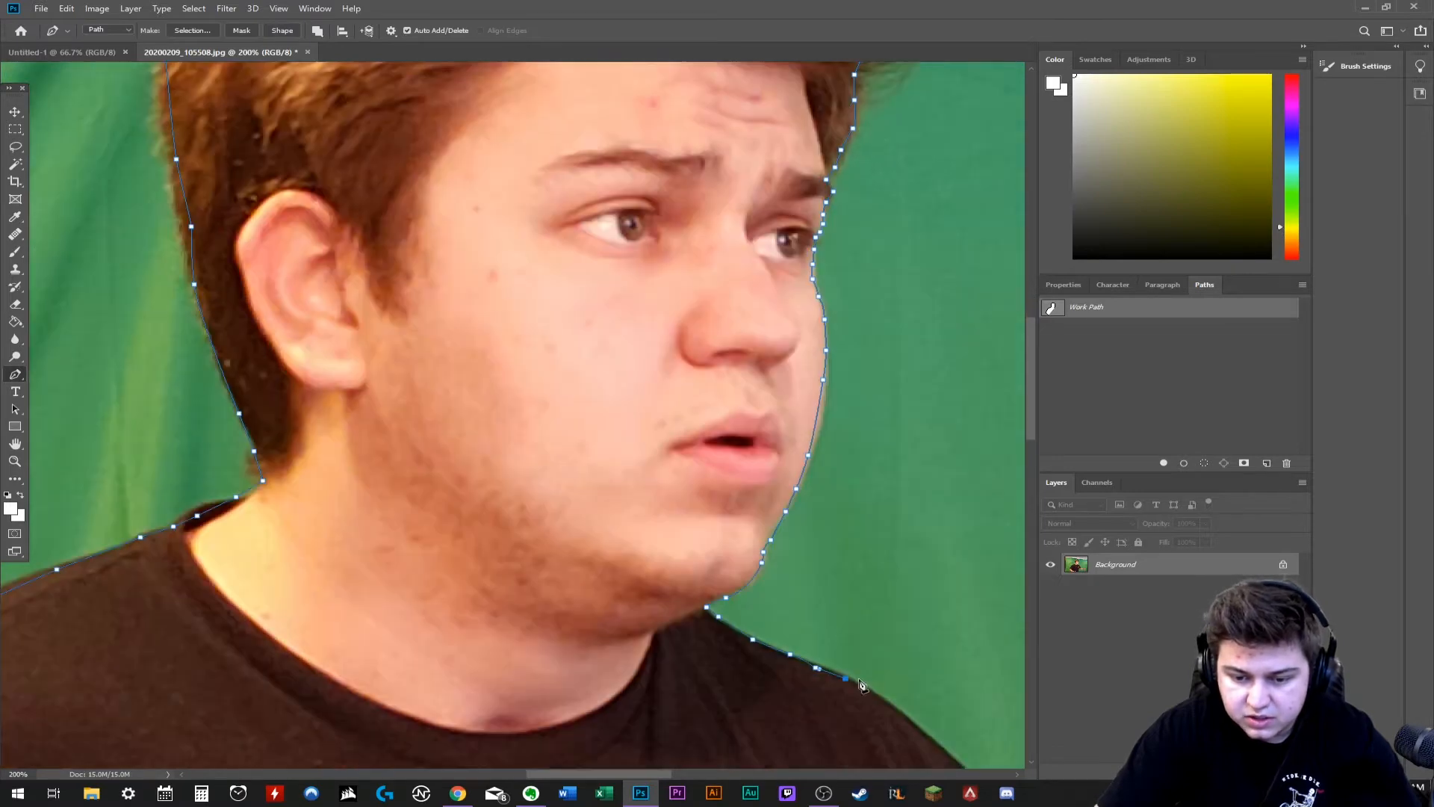
scroll(919, 673, "down", 1)
left_click_drag(656, 775, 706, 774)
key("ctrl+minus")
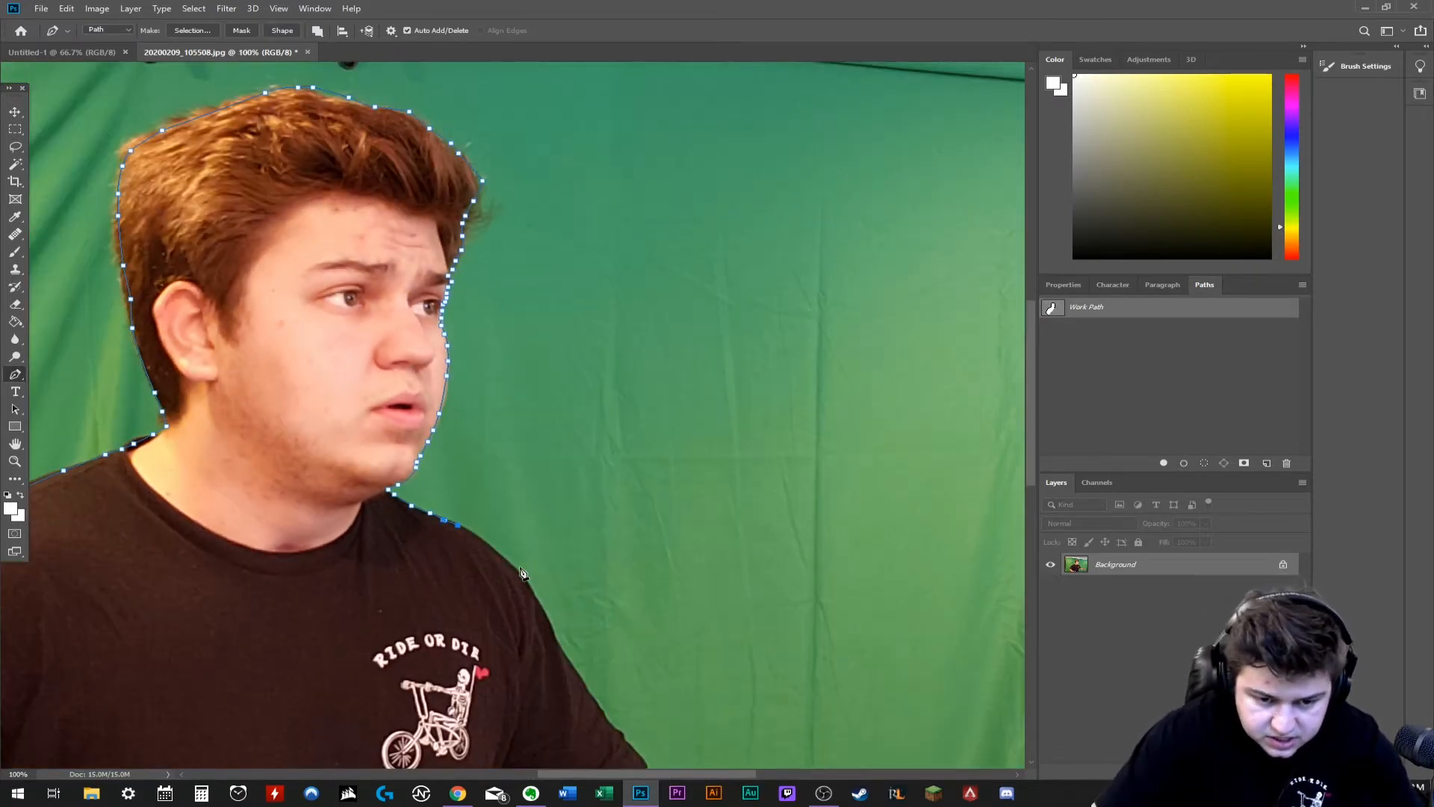
- Trace the path over the far shoulder and down the T-shirt sleeve to the start of the outstretched arm
left_click(496, 546)
left_click(514, 565)
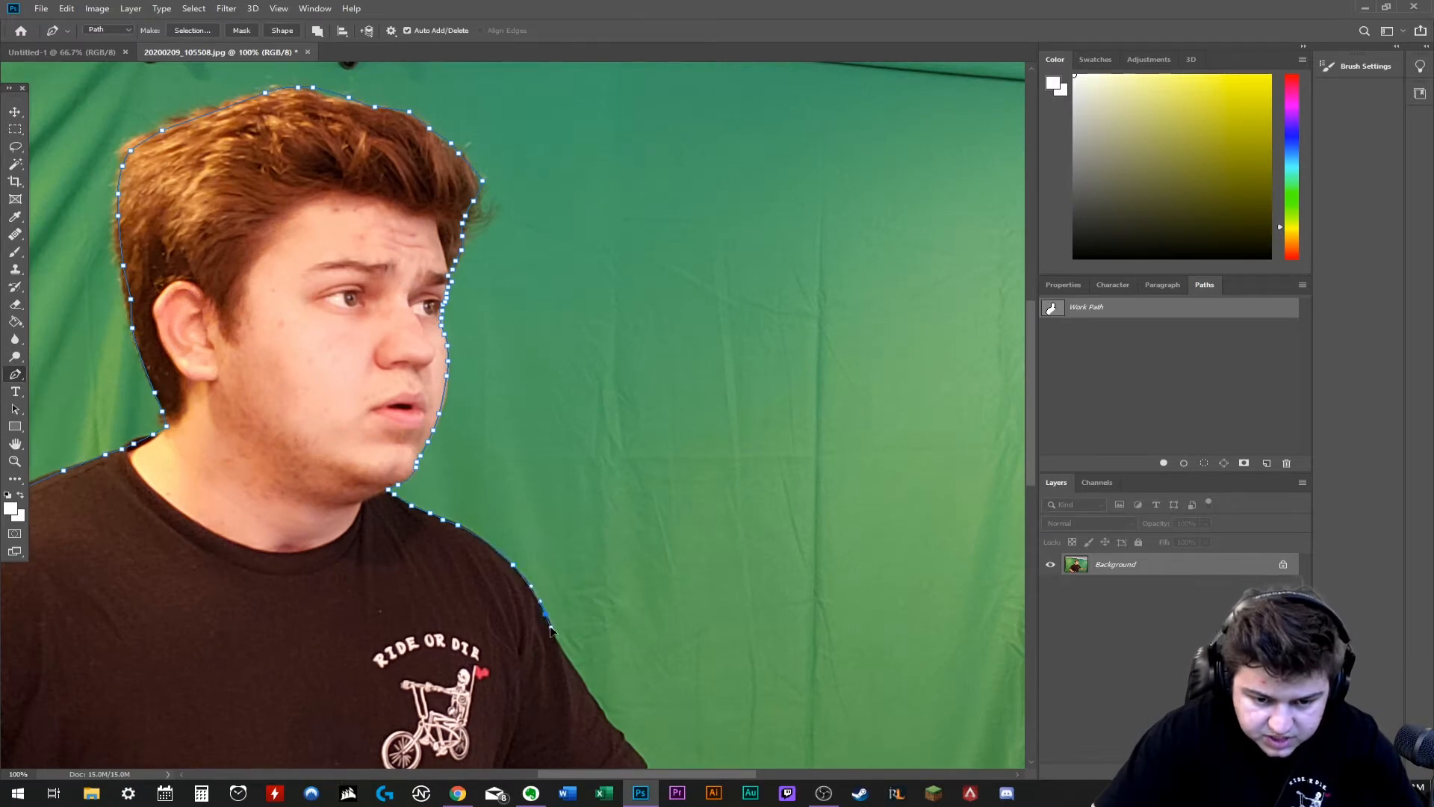
left_click_drag(569, 665, 577, 678)
left_click_drag(613, 729, 622, 733)
scroll(635, 729, "down", 3)
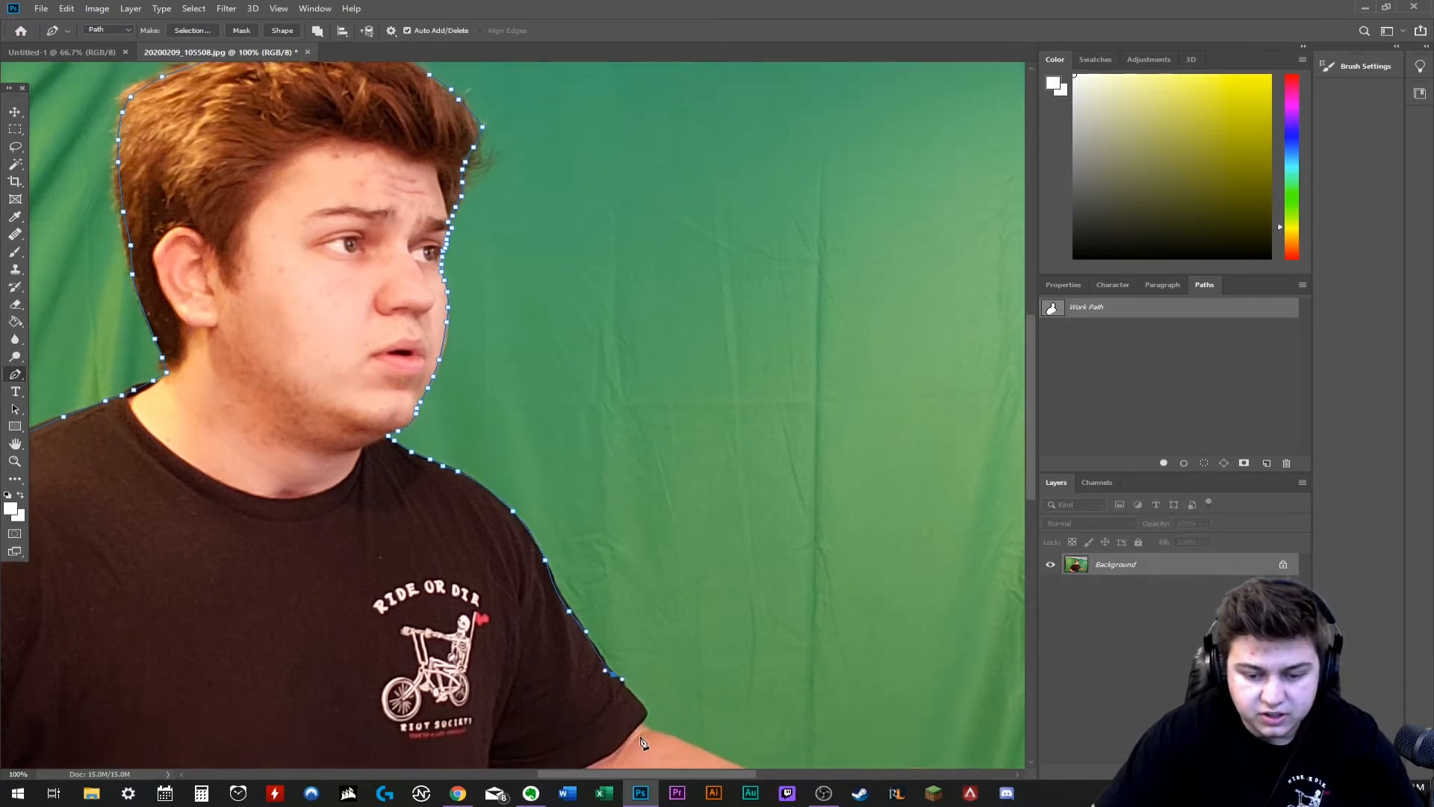
left_click_drag(644, 653, 648, 660)
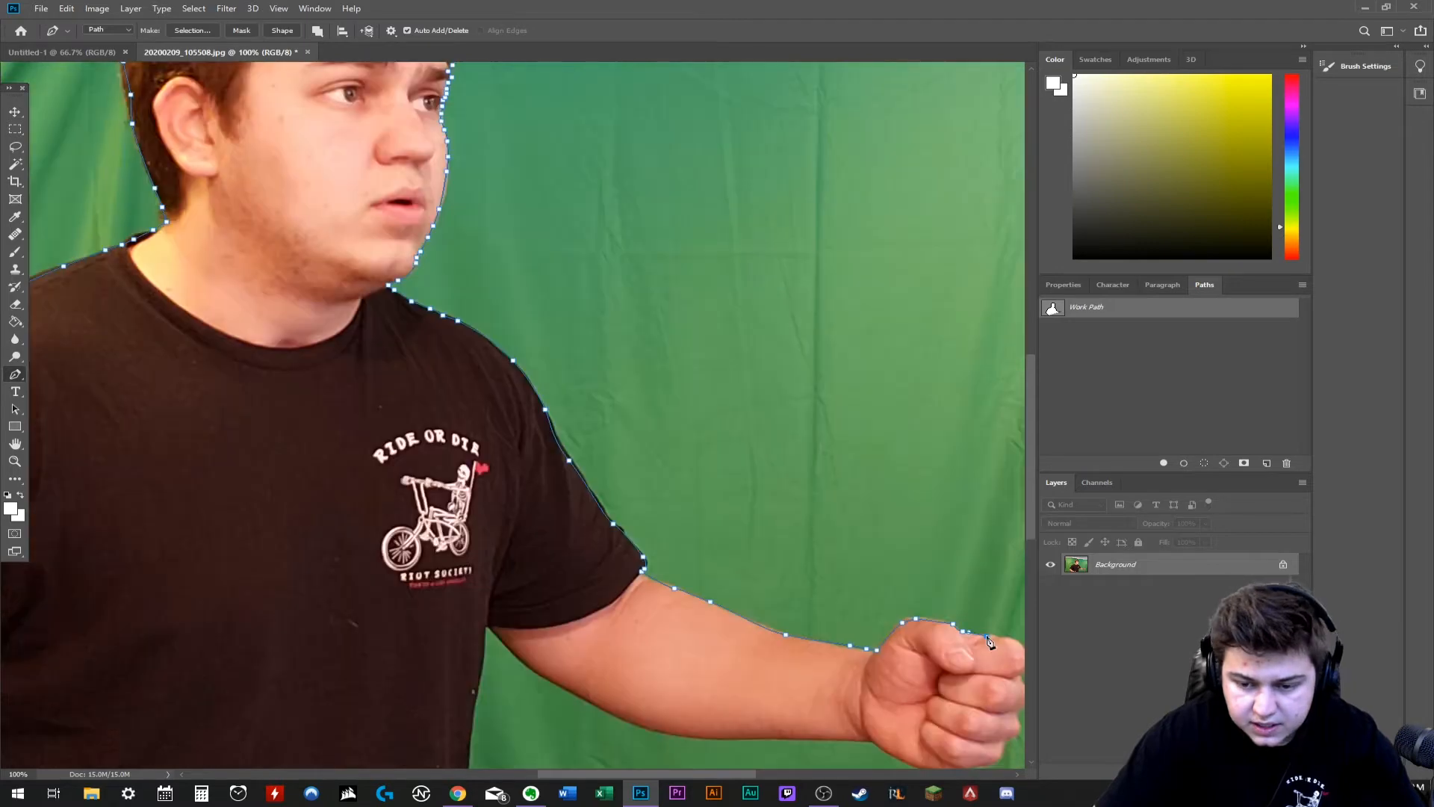
- Continue the path around the knuckles and fingers of the outstretched fist
scroll(513, 415, "down", 1)
left_click_drag(730, 770, 792, 773)
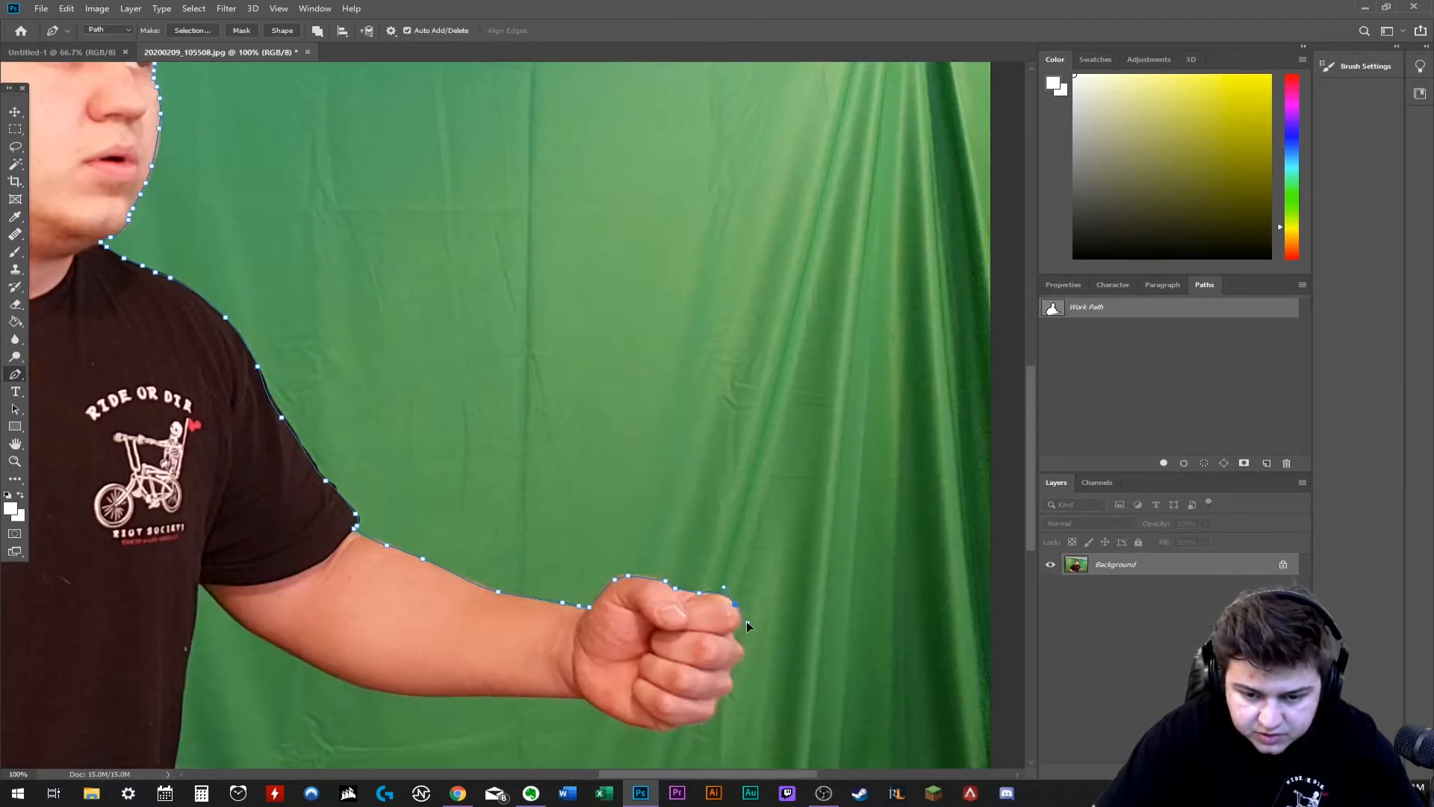
left_click_drag(741, 625, 734, 633)
left_click(736, 639)
left_click(742, 644)
left_click(743, 651)
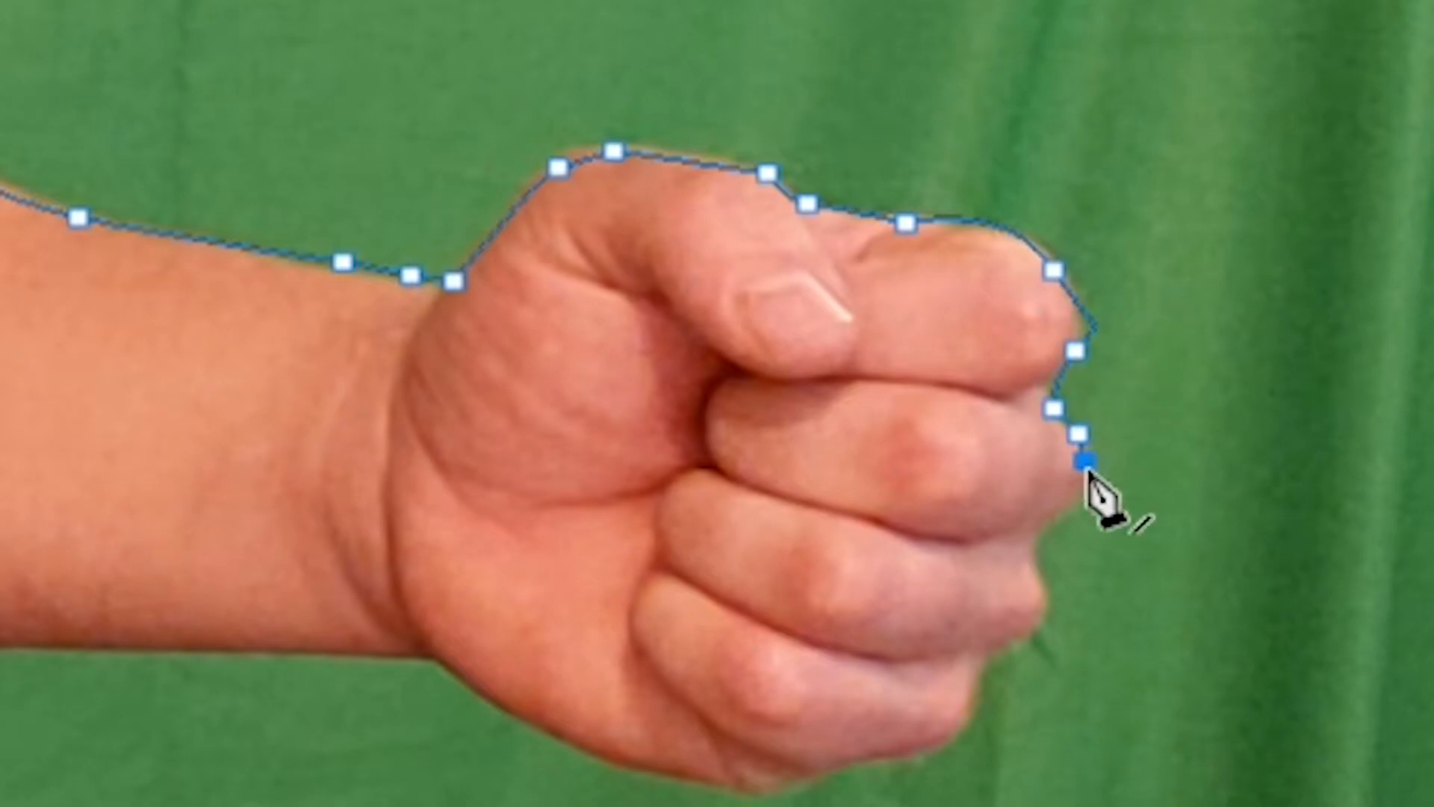
left_click(1056, 513)
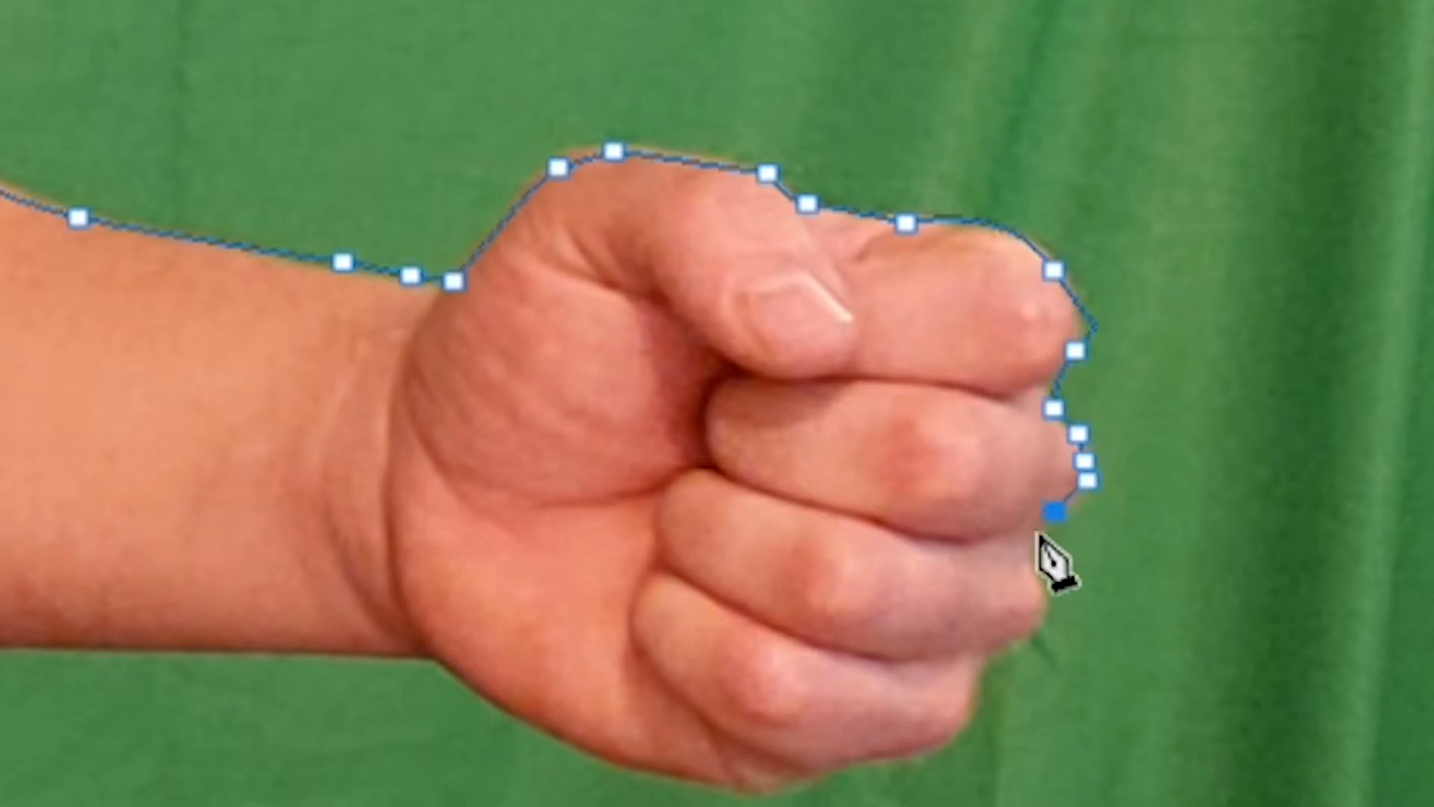
left_click(1037, 550)
left_click(1040, 608)
left_click(1009, 643)
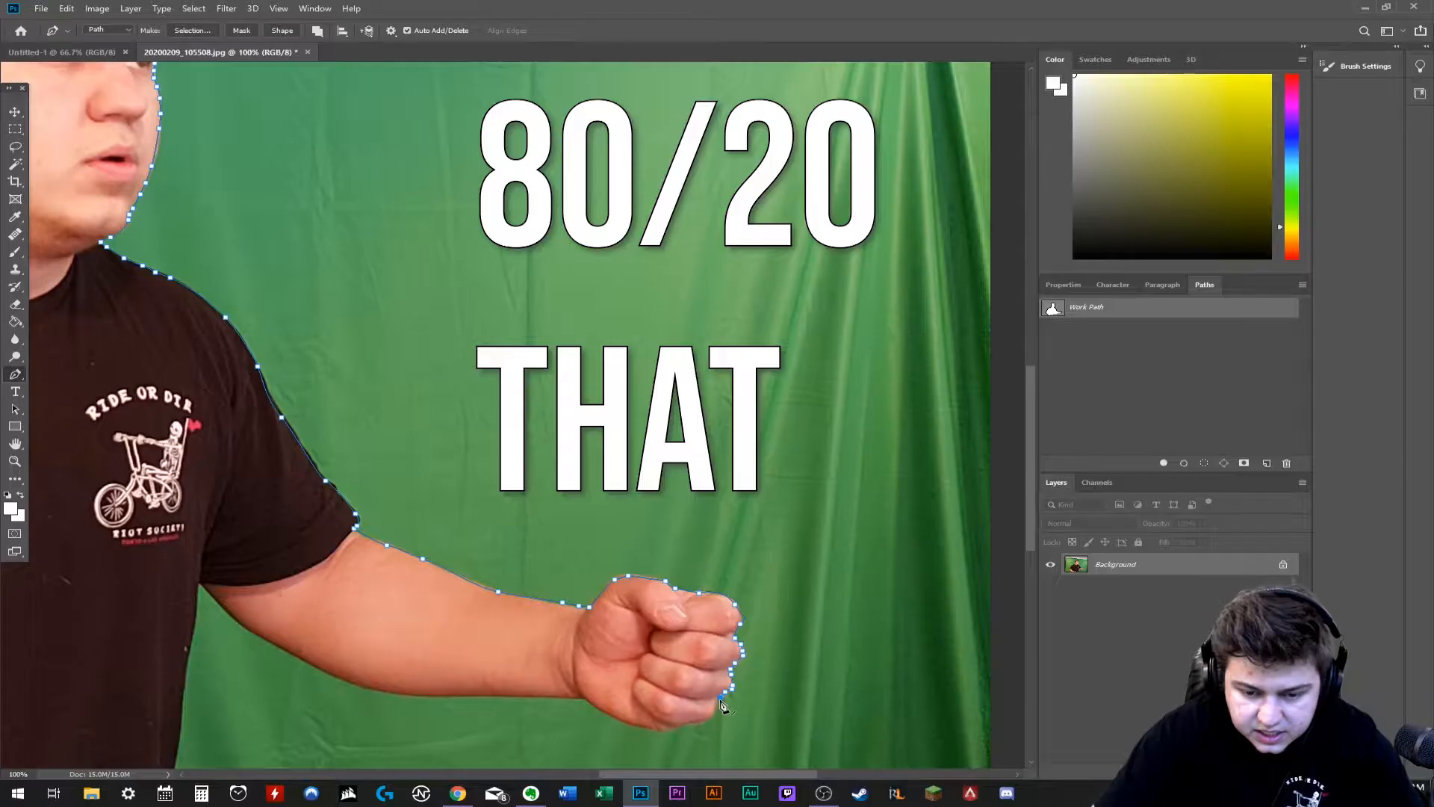
left_click(718, 705)
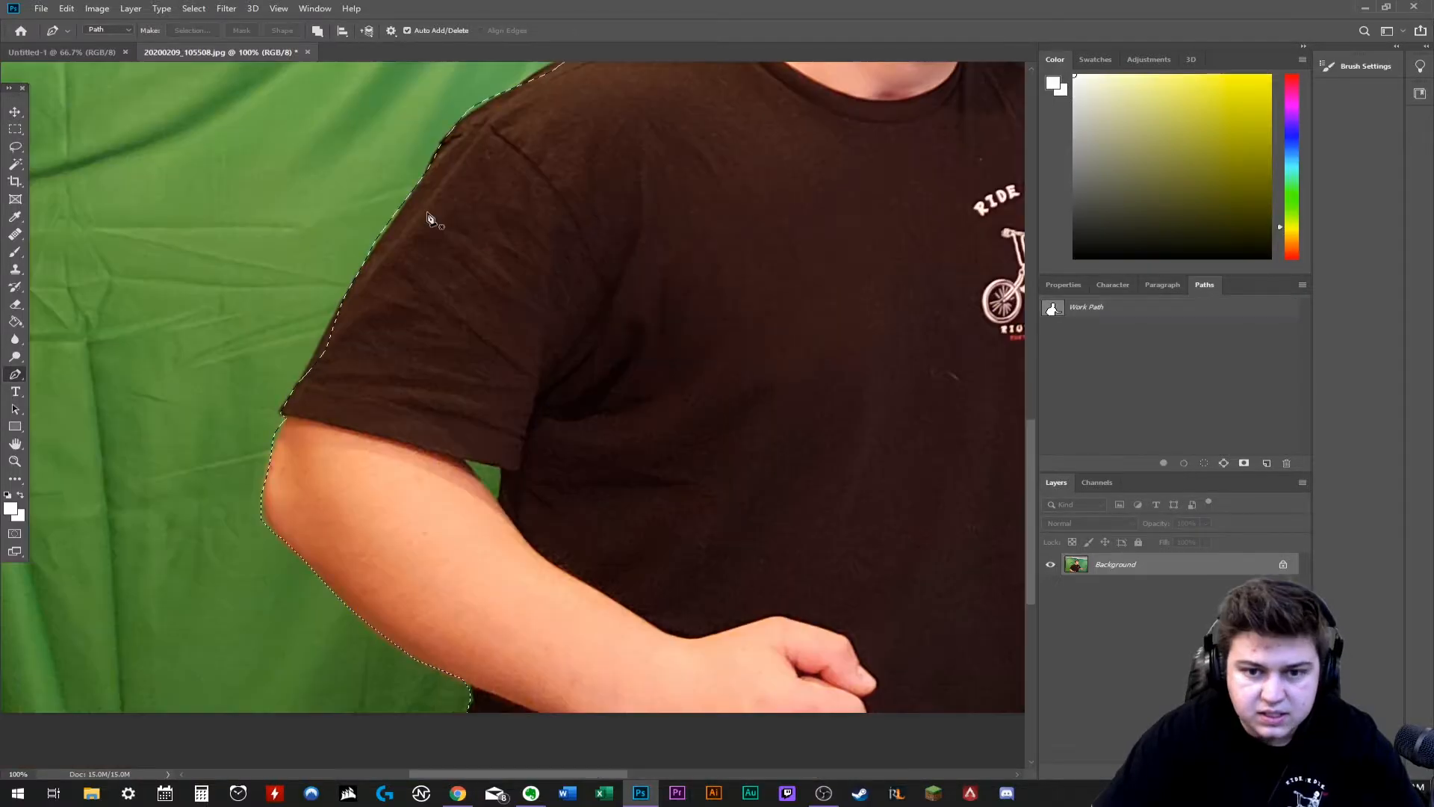
- Paste the copied cutout of the man into the Untitled-1 document
left_click(96, 49)
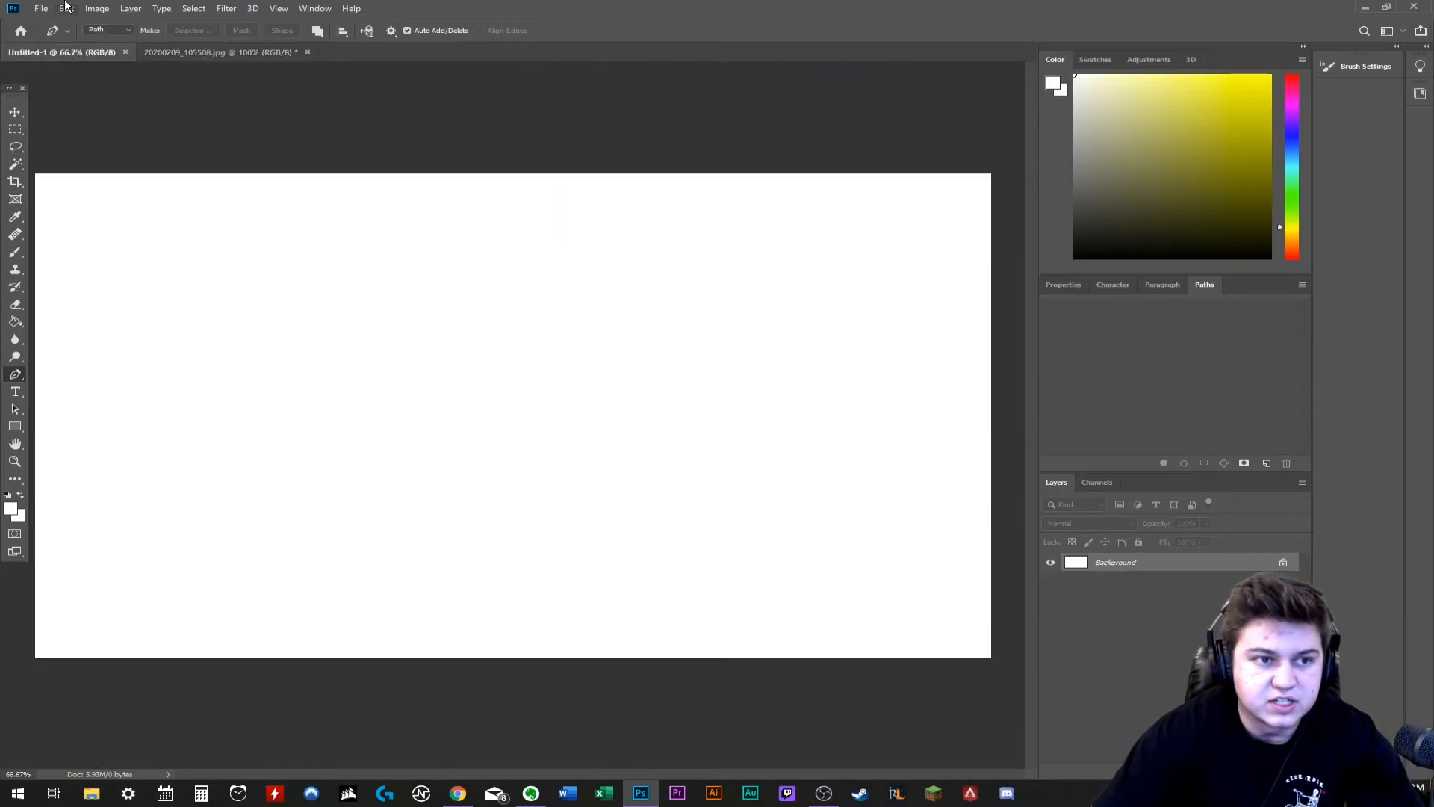
left_click(67, 8)
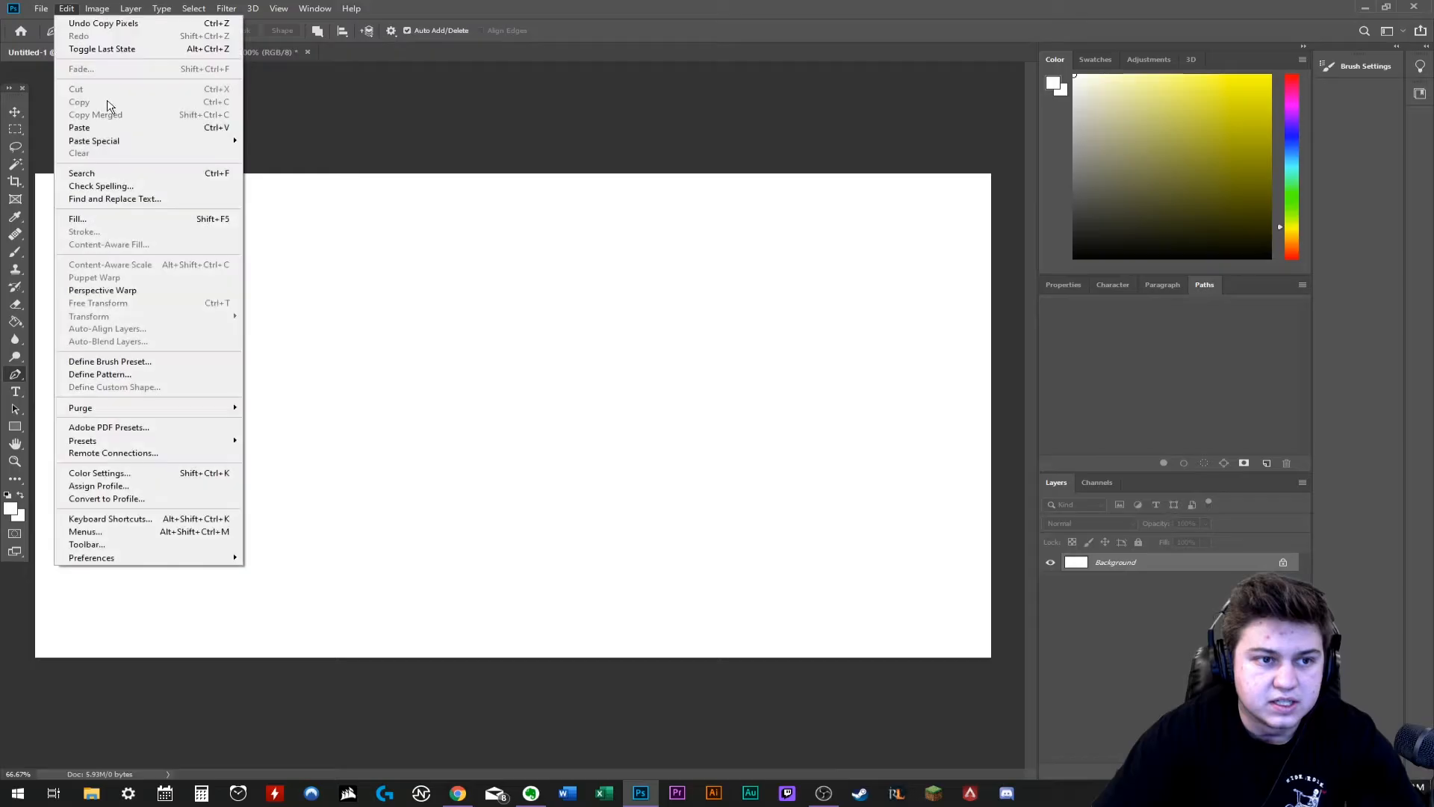
left_click(79, 127)
- Scale the pasted cutout to about 52% and move it to the middle of the canvas against the bottom edge
key("ctrl+t")
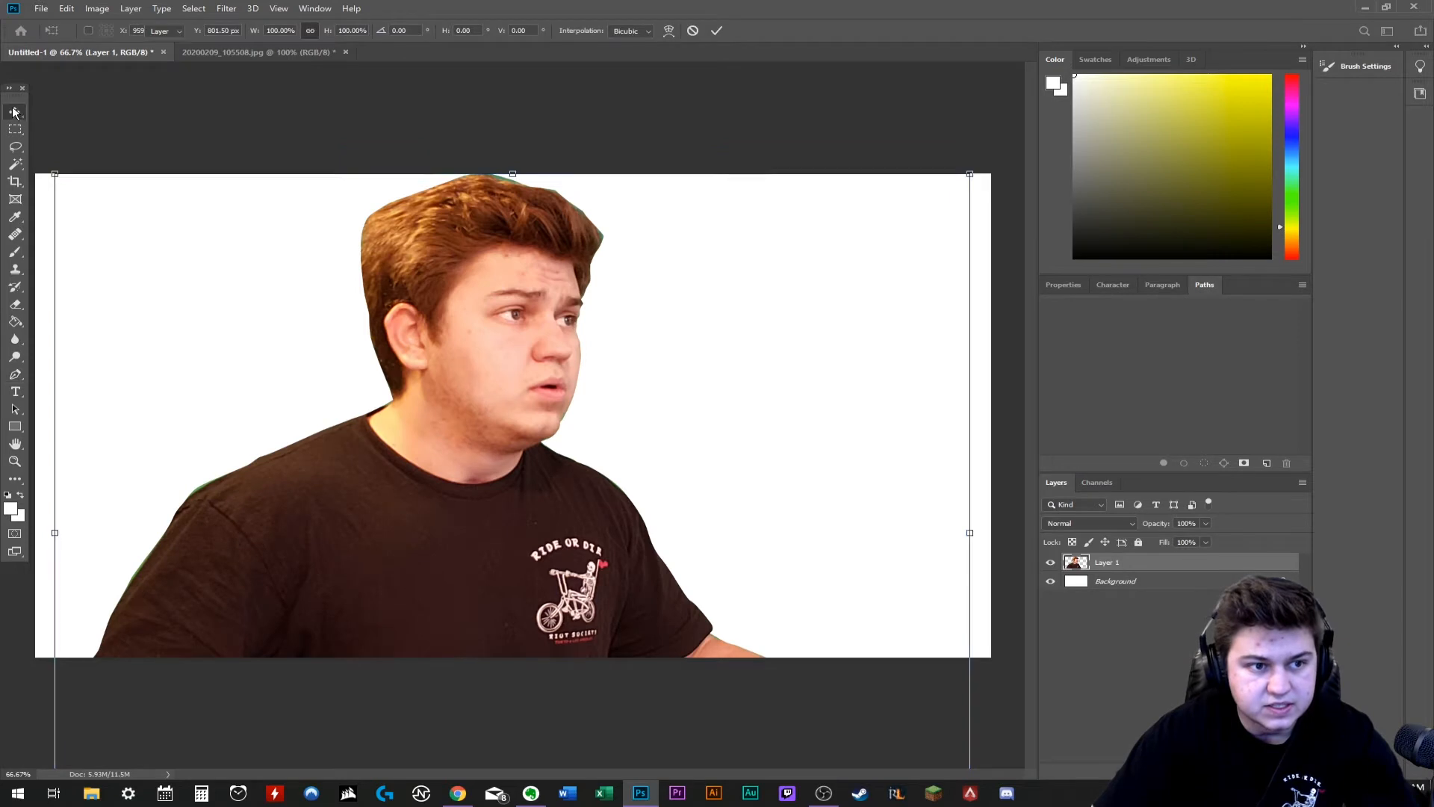
left_click_drag(56, 174, 493, 515)
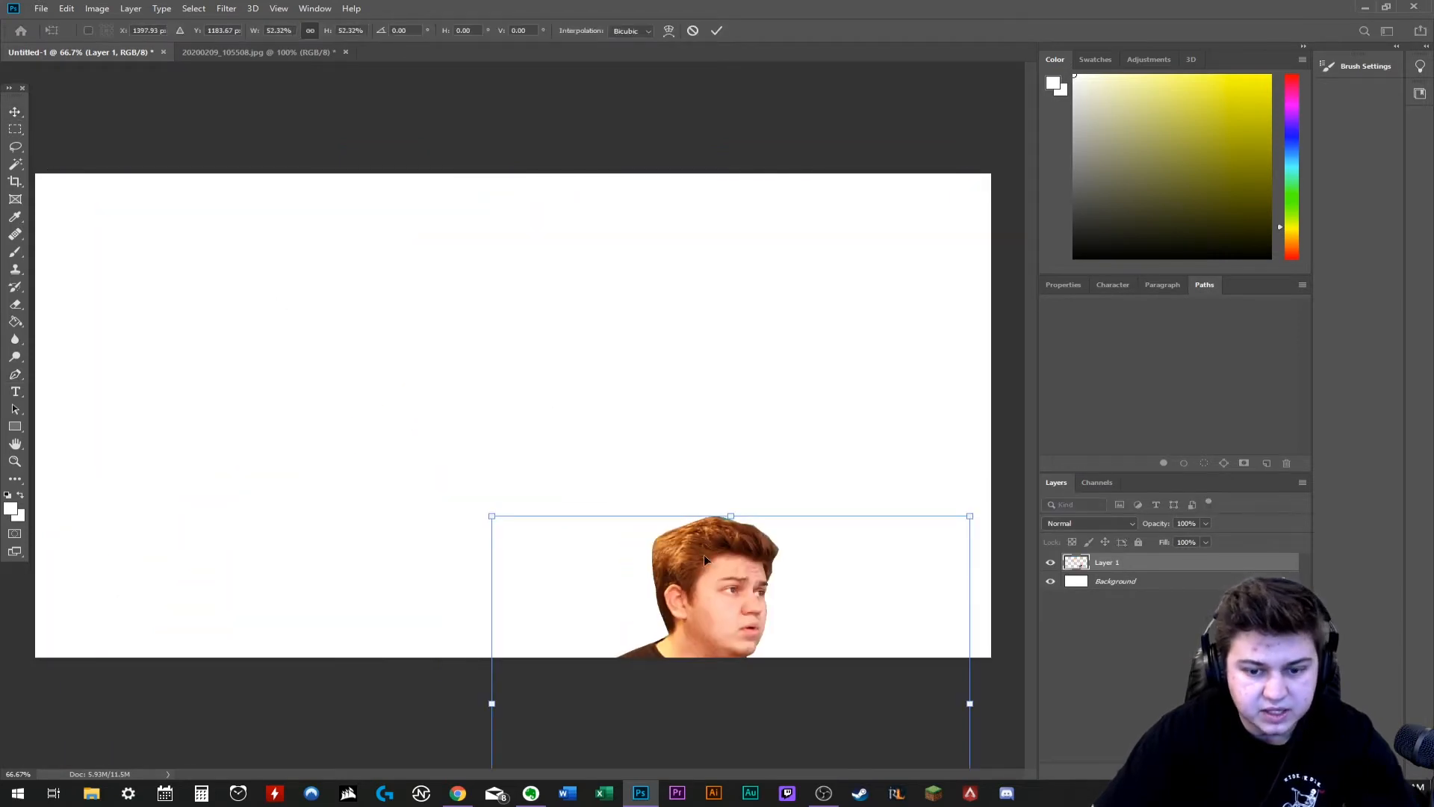
left_click_drag(770, 596, 581, 354)
key("Return")
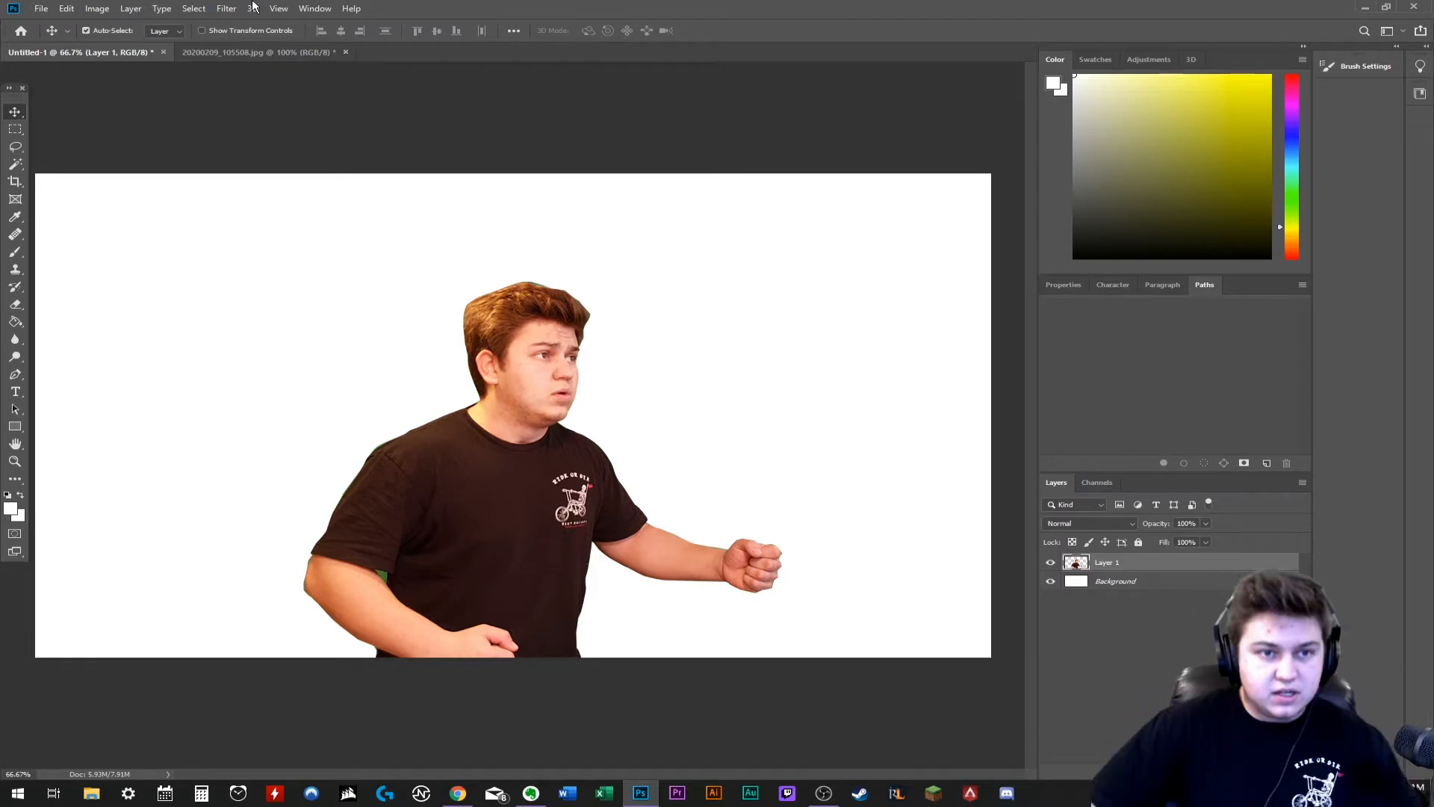
- Open the Camera Raw Filter on the cutout and set Temperature to -13, Exposure to -0.25 and Contrast to -11
left_click(228, 9)
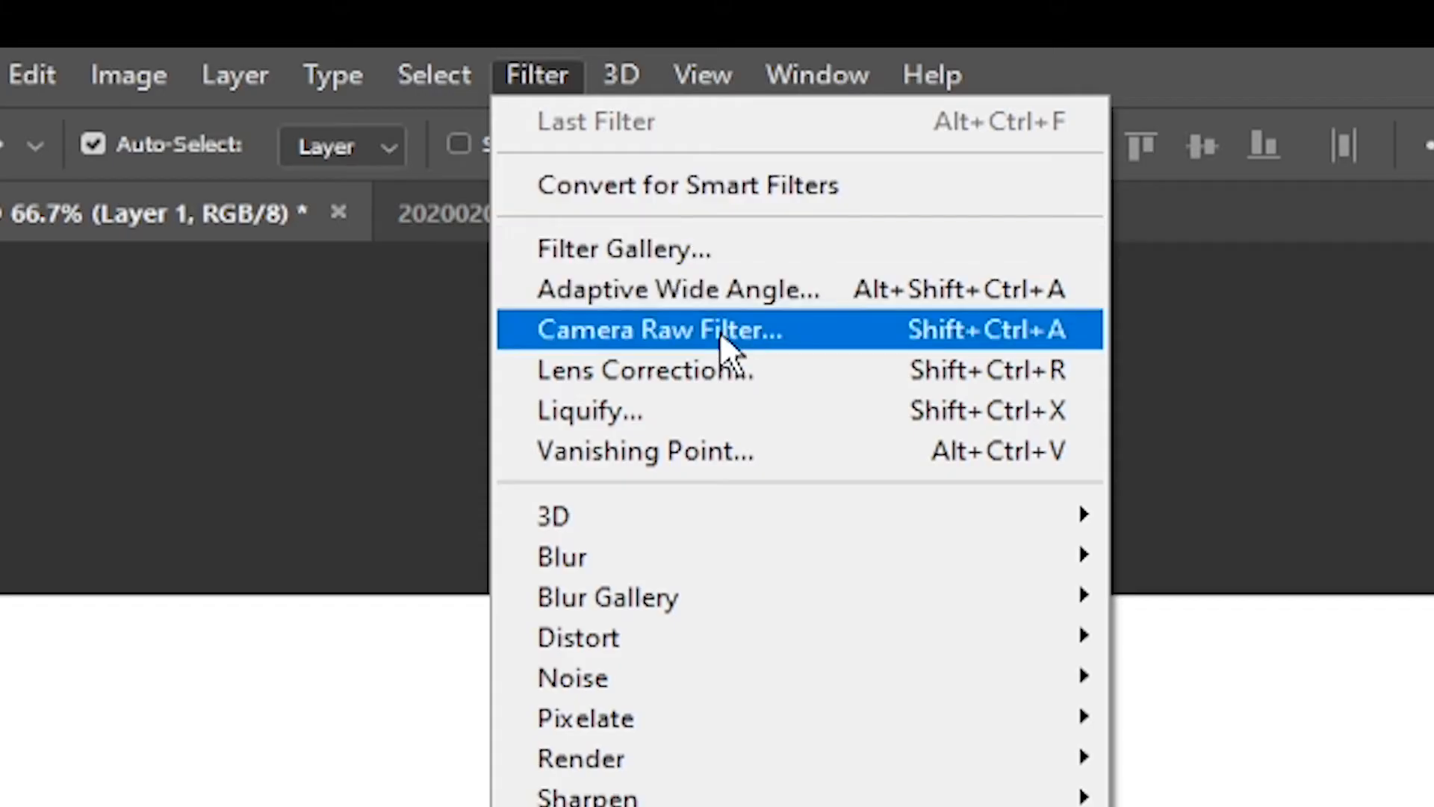
left_click(287, 89)
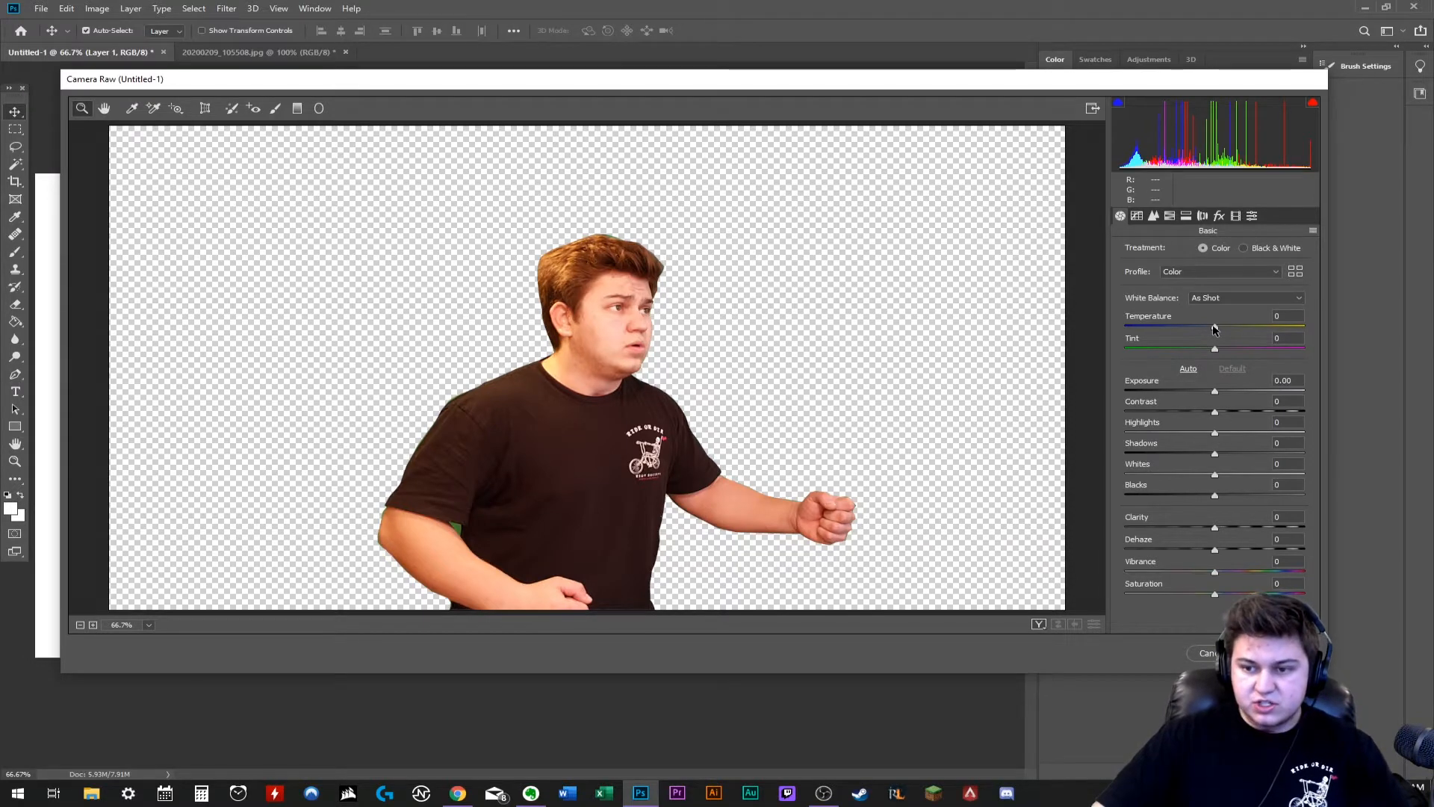
left_click_drag(1215, 327, 1204, 331)
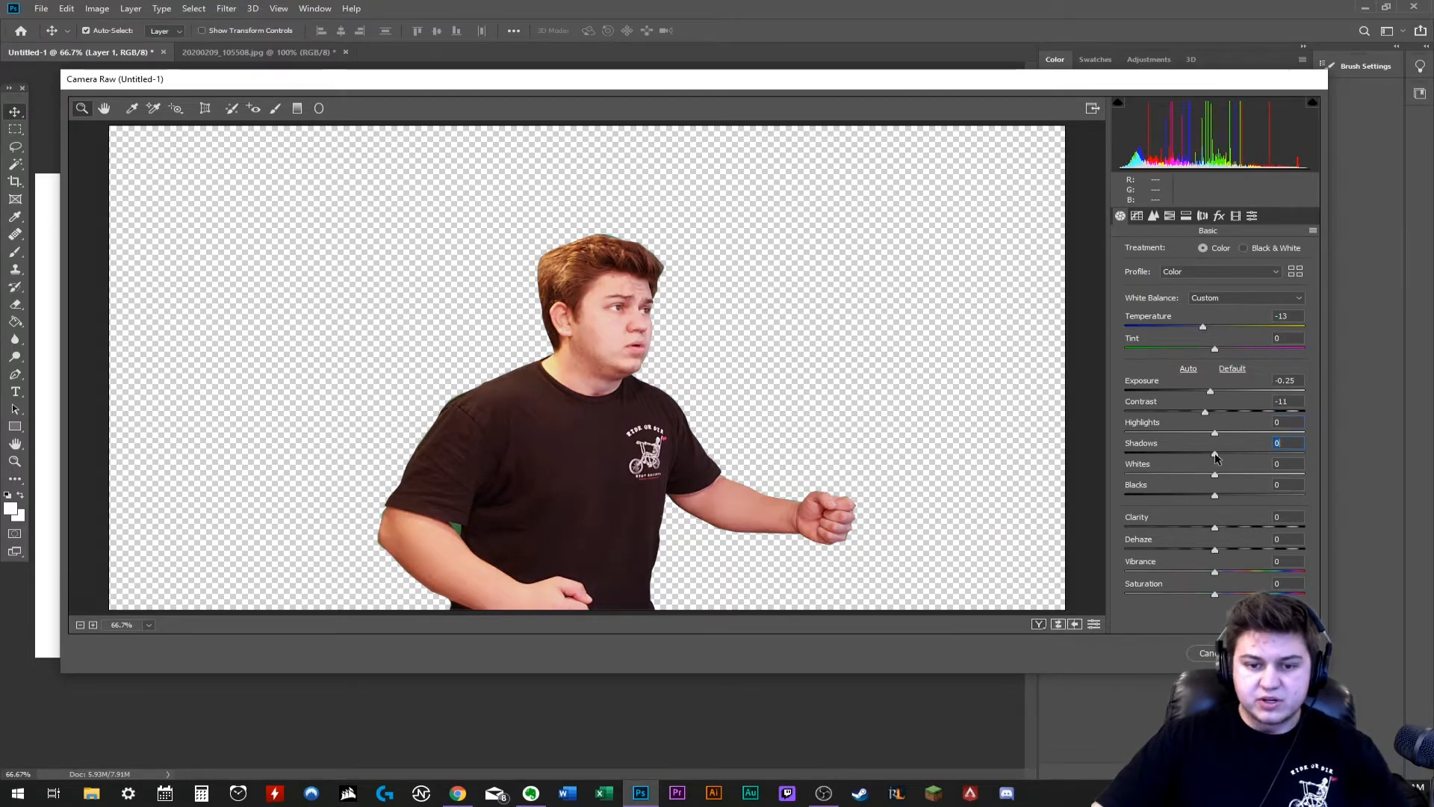
- Set Blacks to +5, Clarity to +17 and Dehaze to +13 for the cutout
left_click_drag(1214, 455, 1228, 527)
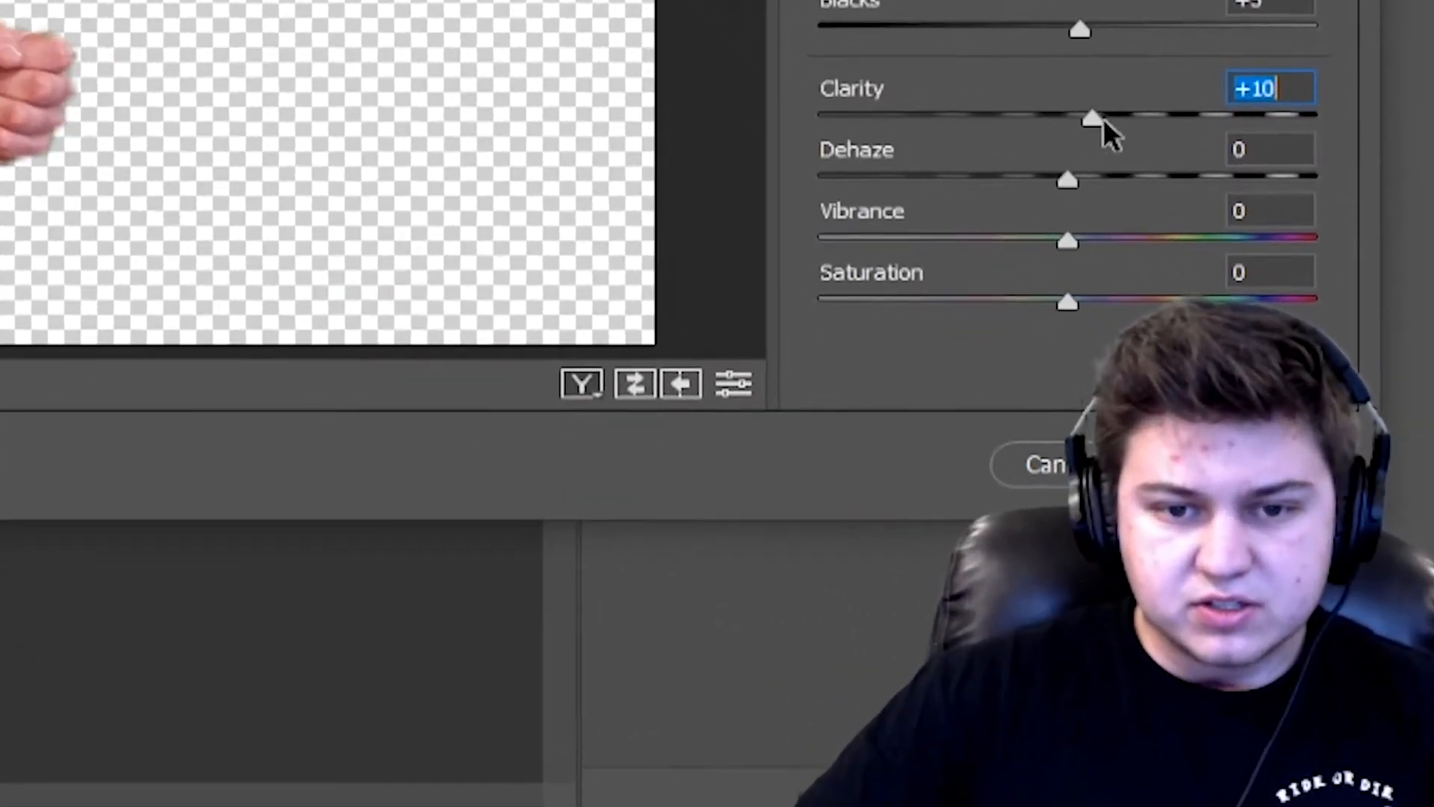
left_click_drag(1104, 119, 1120, 120)
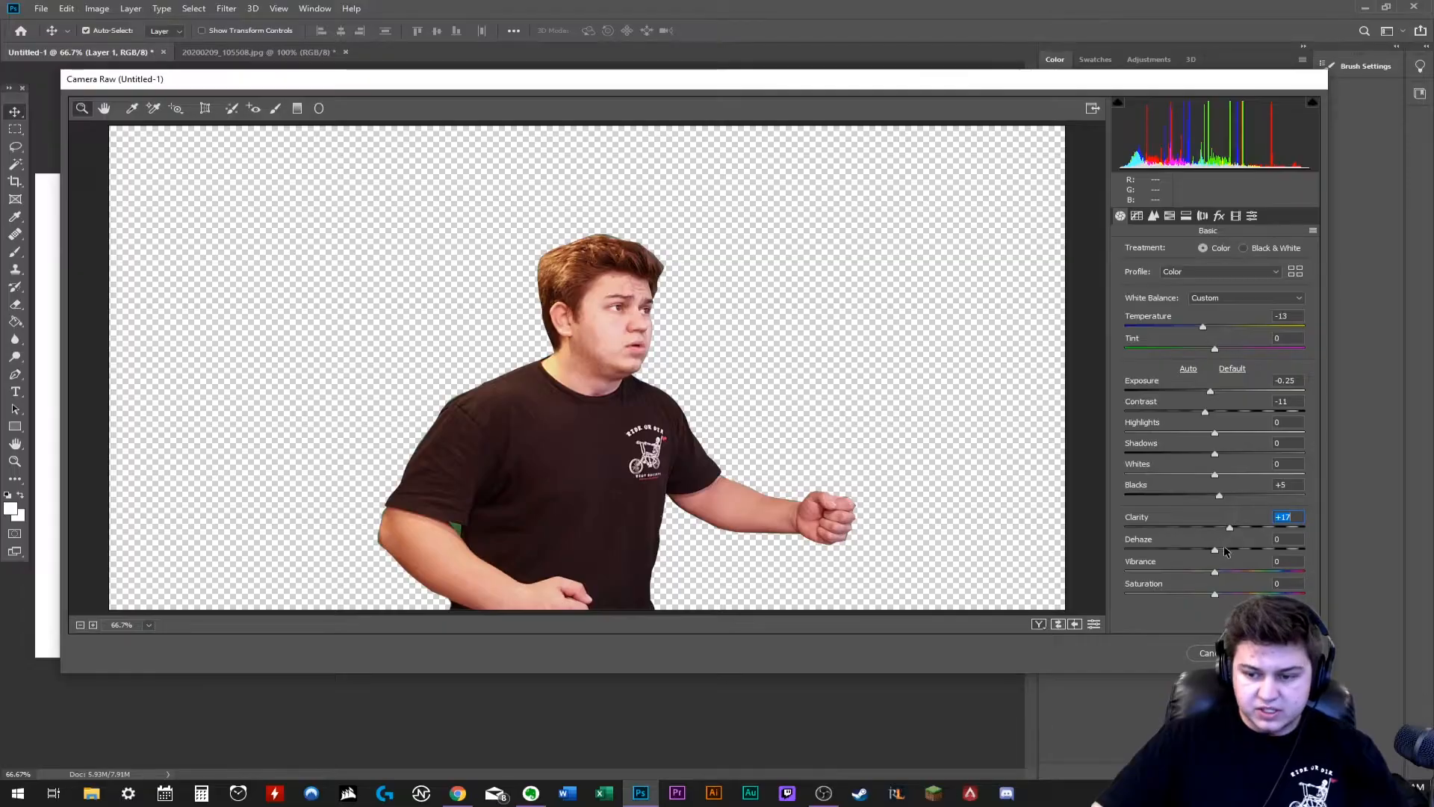
left_click_drag(1069, 179, 1094, 177)
left_click_drag(1225, 553, 1229, 552)
- Fine-tune Temperature to about -15, Contrast to about -9 and Exposure to -0.35, and apply the Camera Raw adjustments
left_click_drag(1205, 329, 1203, 331)
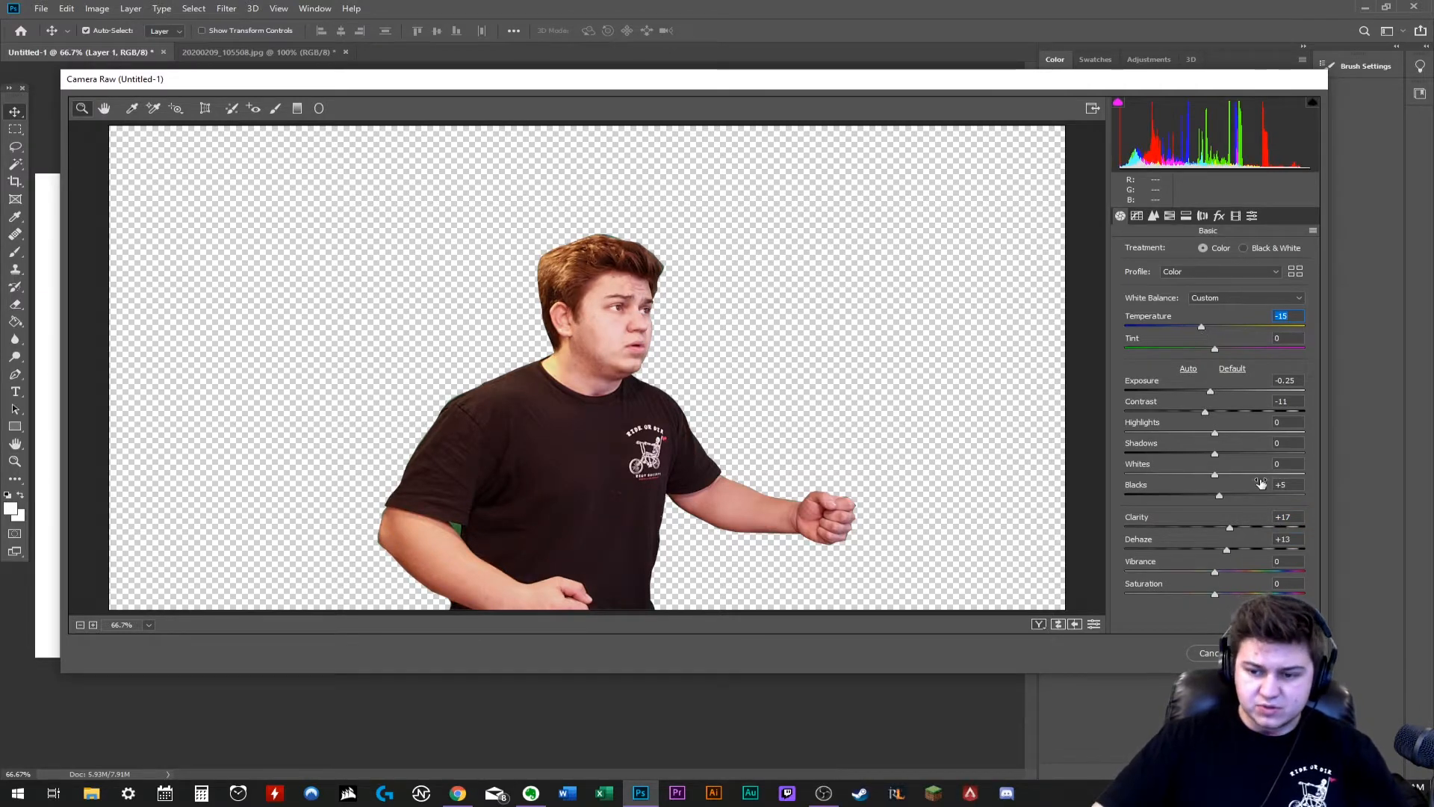
left_click_drag(1205, 412, 1210, 395)
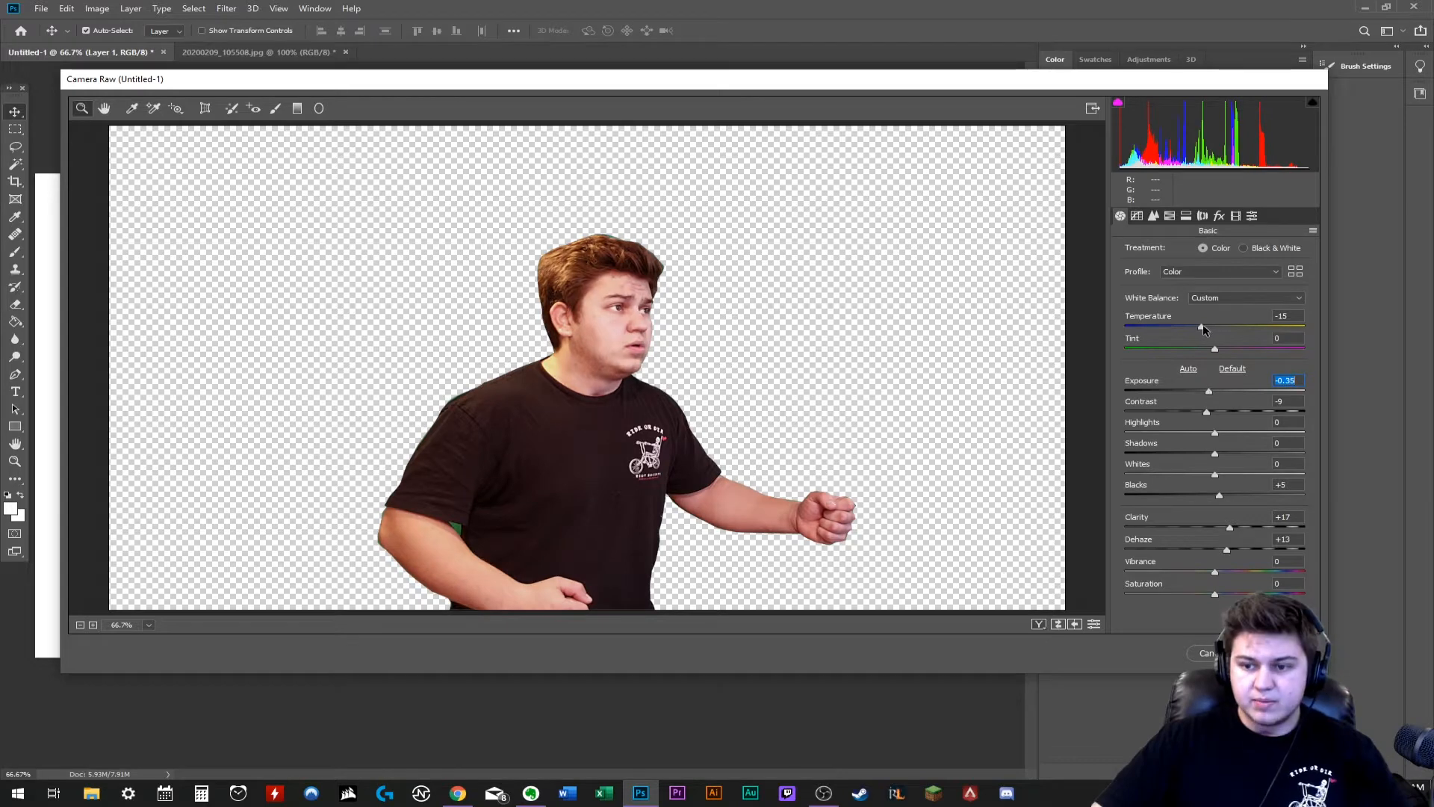
left_click_drag(1203, 325, 1200, 324)
left_click(1207, 412)
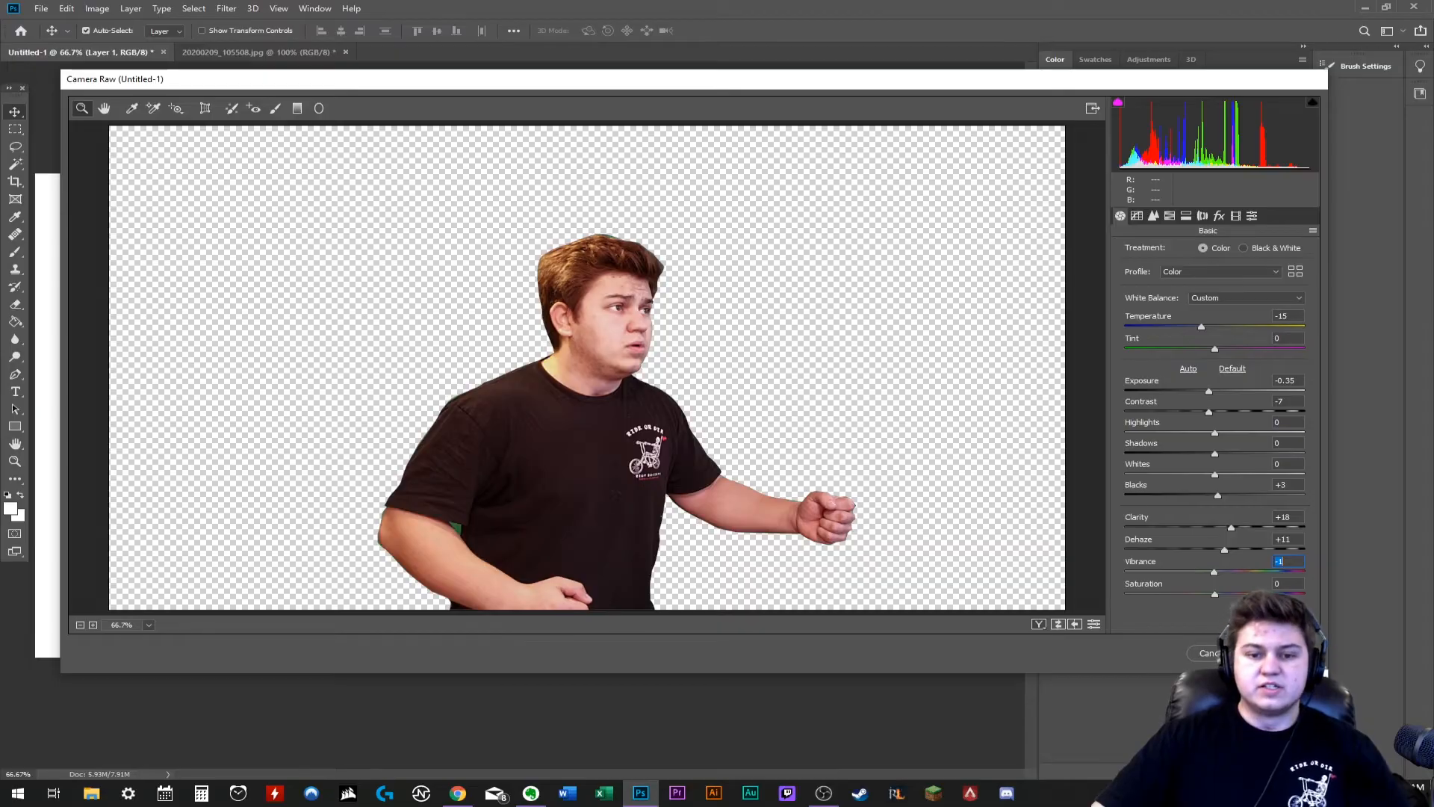
key("Return")
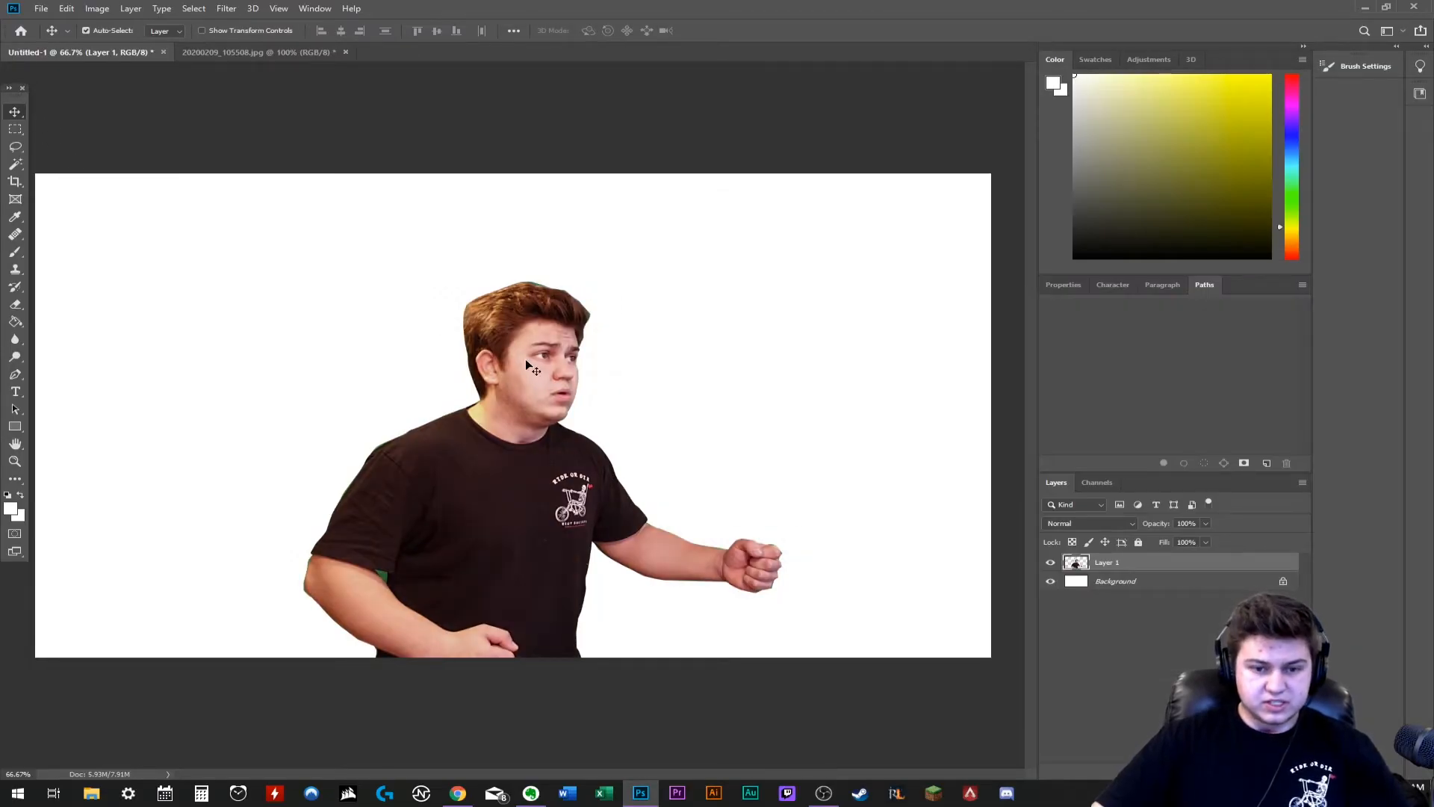
- Erase the leftover green fringe along the top and front edges of the hair on Layer 1 with the Eraser tool
key("ctrl+t")
key("Return")
scroll(545, 352, "up", 5)
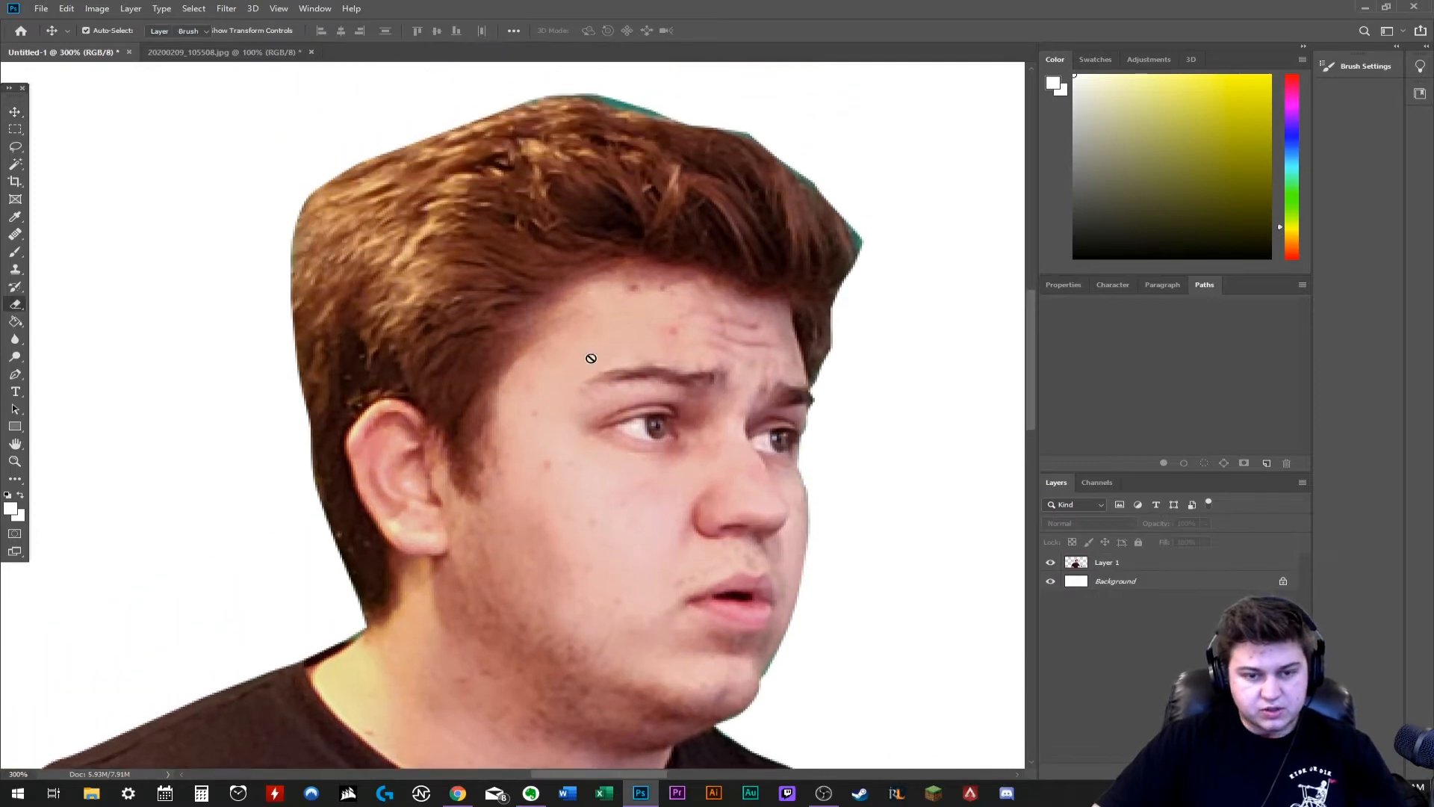
key("e")
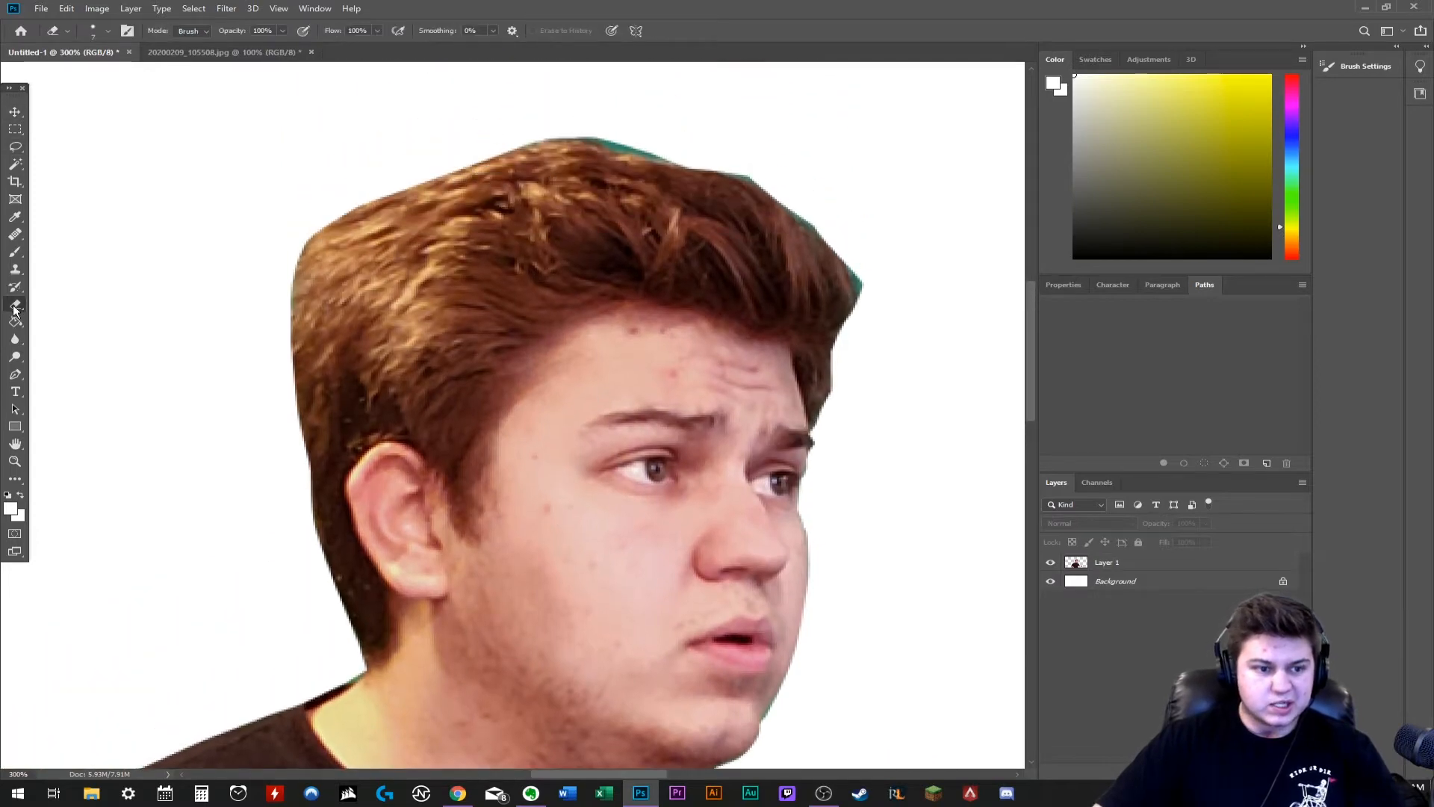
left_click(1092, 566)
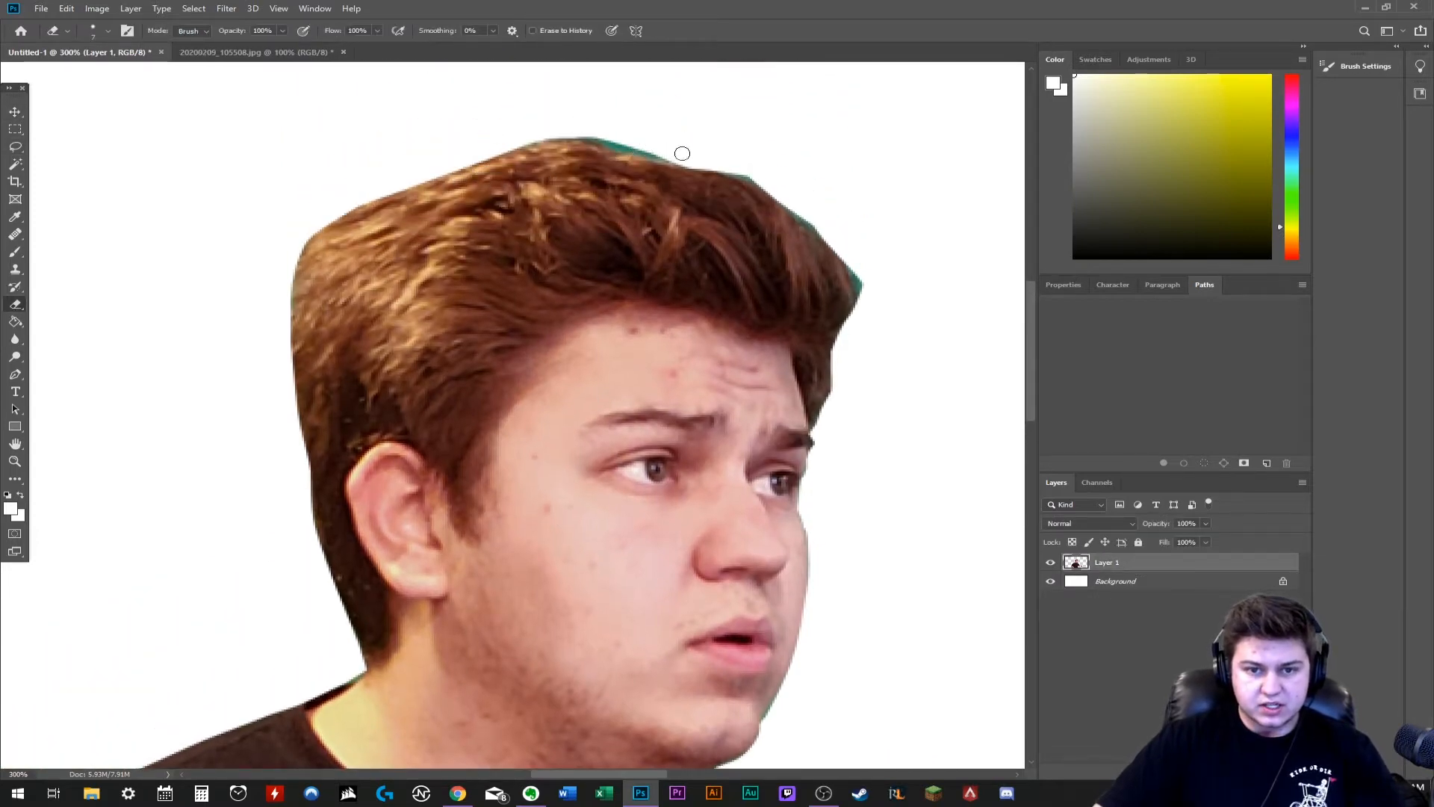
mouse_move(682, 153)
left_mouse_down()
mouse_move(513, 138)
mouse_move(524, 142)
mouse_move(390, 177)
left_mouse_up()
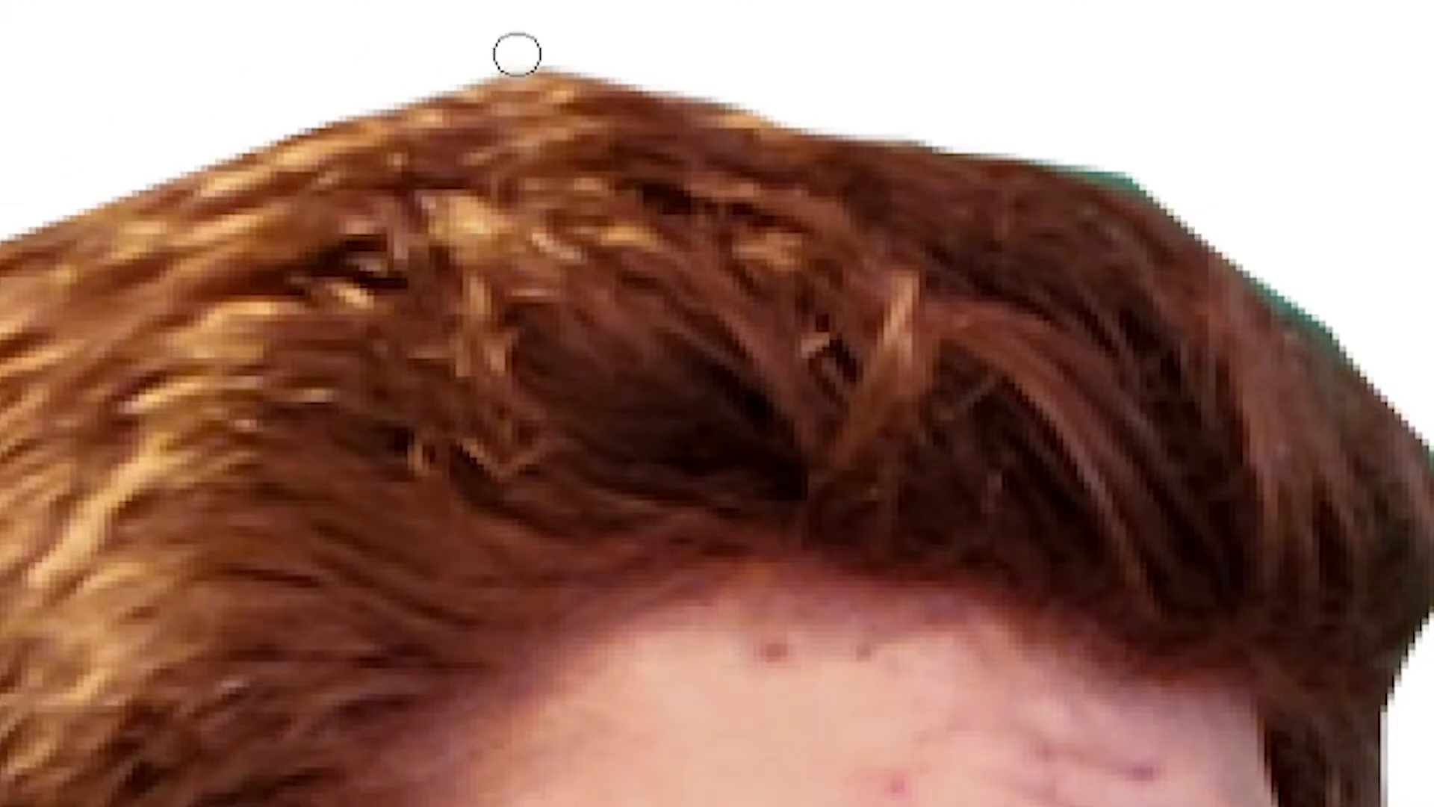
mouse_move(1159, 177)
left_mouse_down()
mouse_move(1005, 133)
mouse_move(1127, 166)
mouse_move(1345, 319)
left_mouse_up()
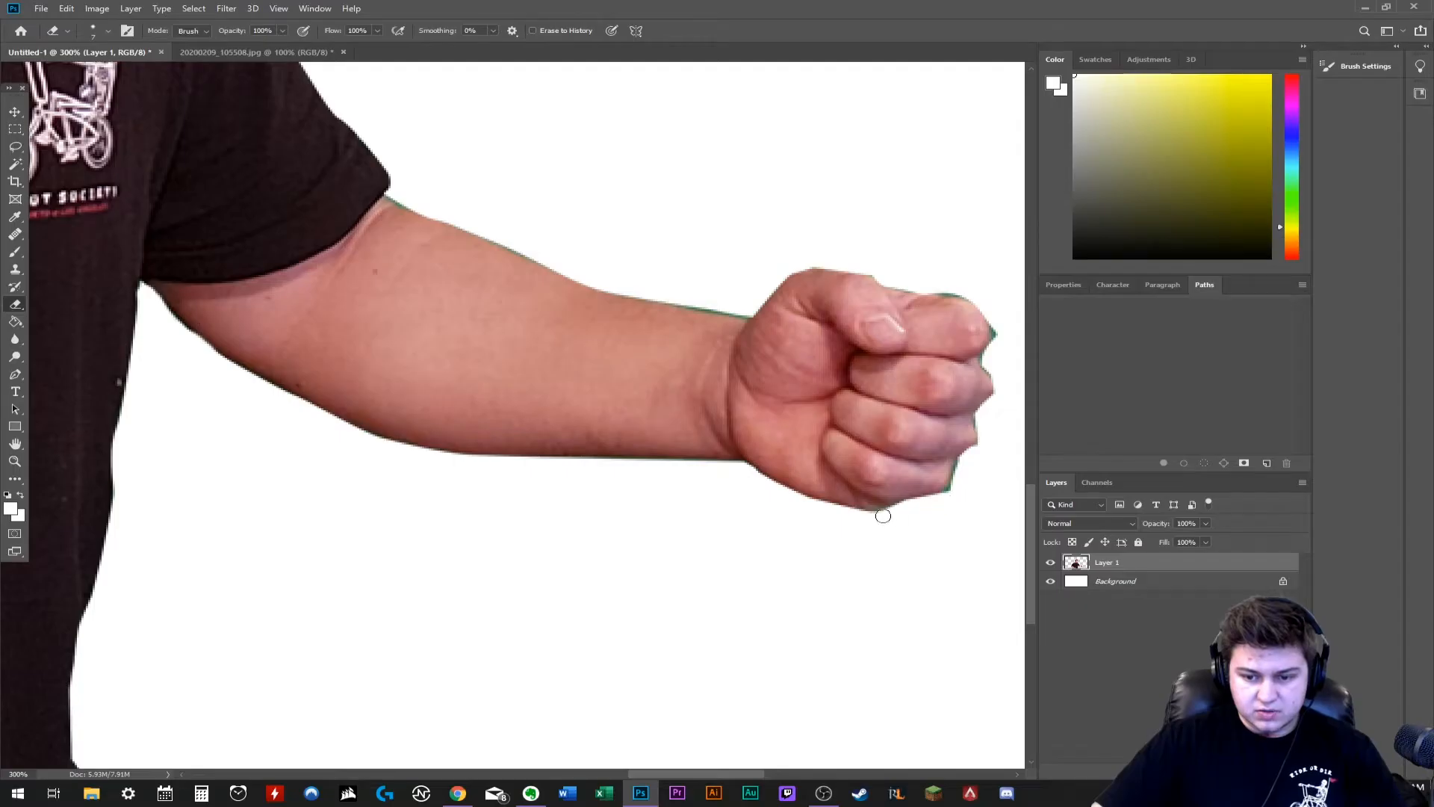
mouse_move(883, 515)
left_mouse_down()
mouse_move(938, 500)
mouse_move(963, 464)
mouse_move(823, 261)
left_mouse_up()
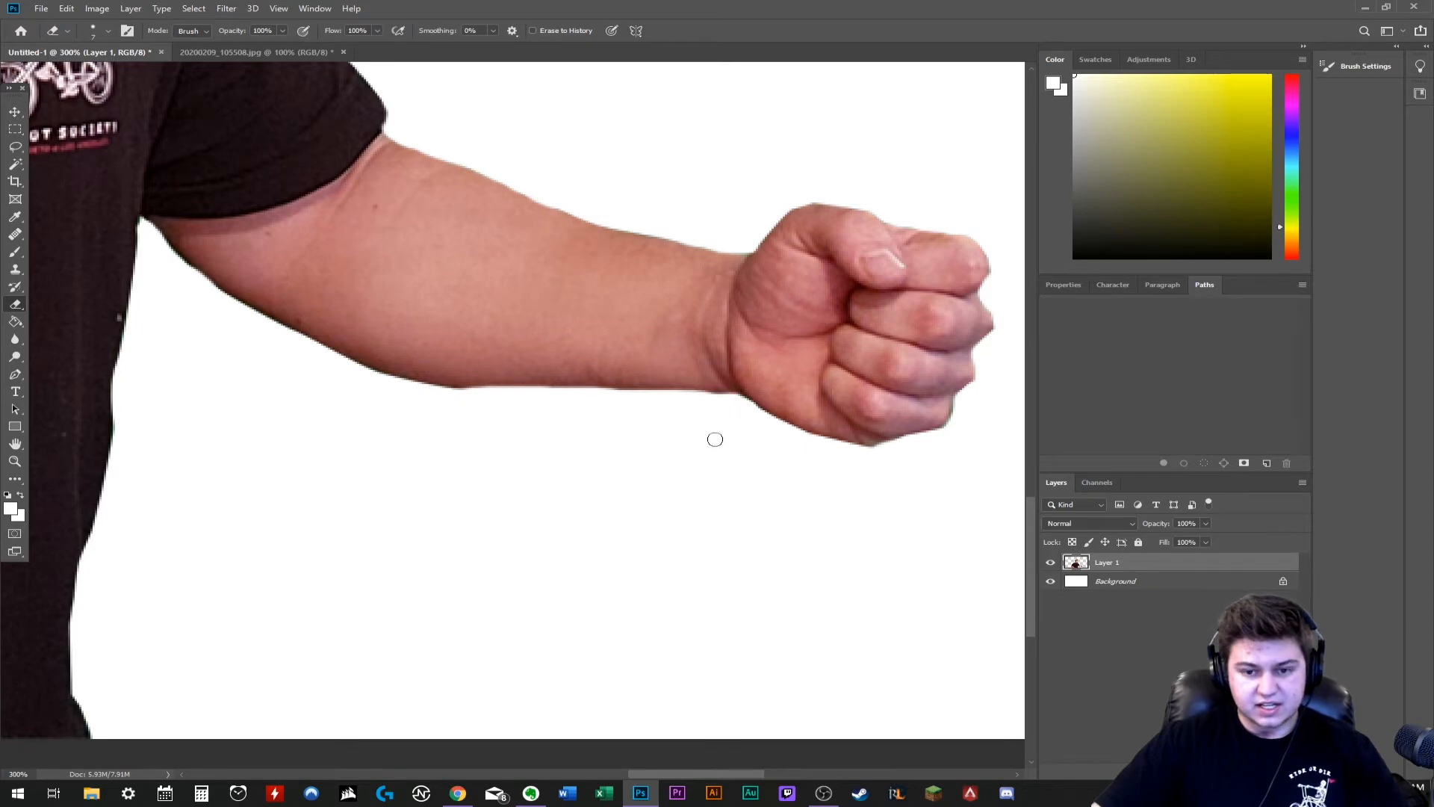
- Erase the green patch enclosed between the sleeve, the bent arm and the torso using a smaller Eraser
scroll(751, 486, "up", 3)
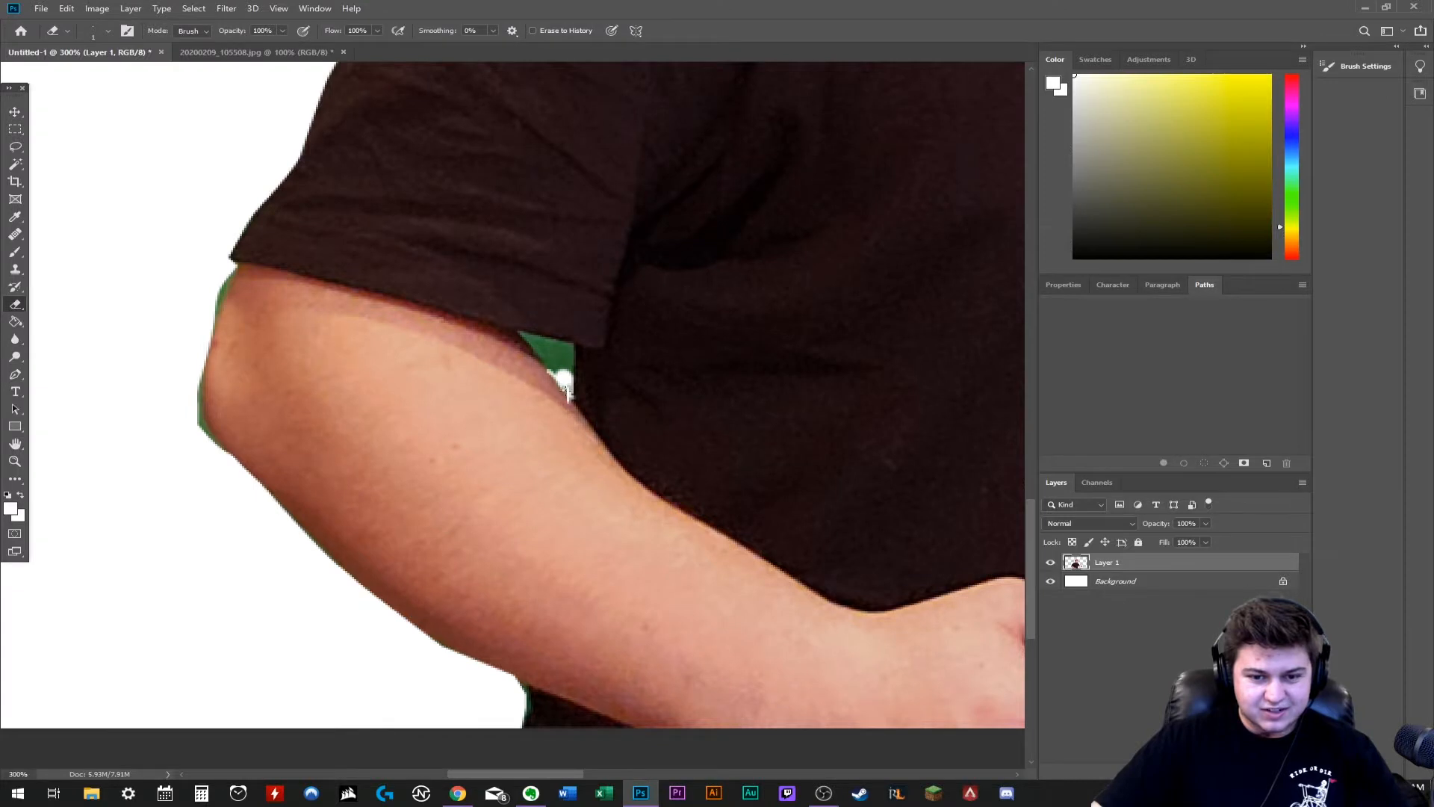
left_click_drag(561, 382, 563, 385)
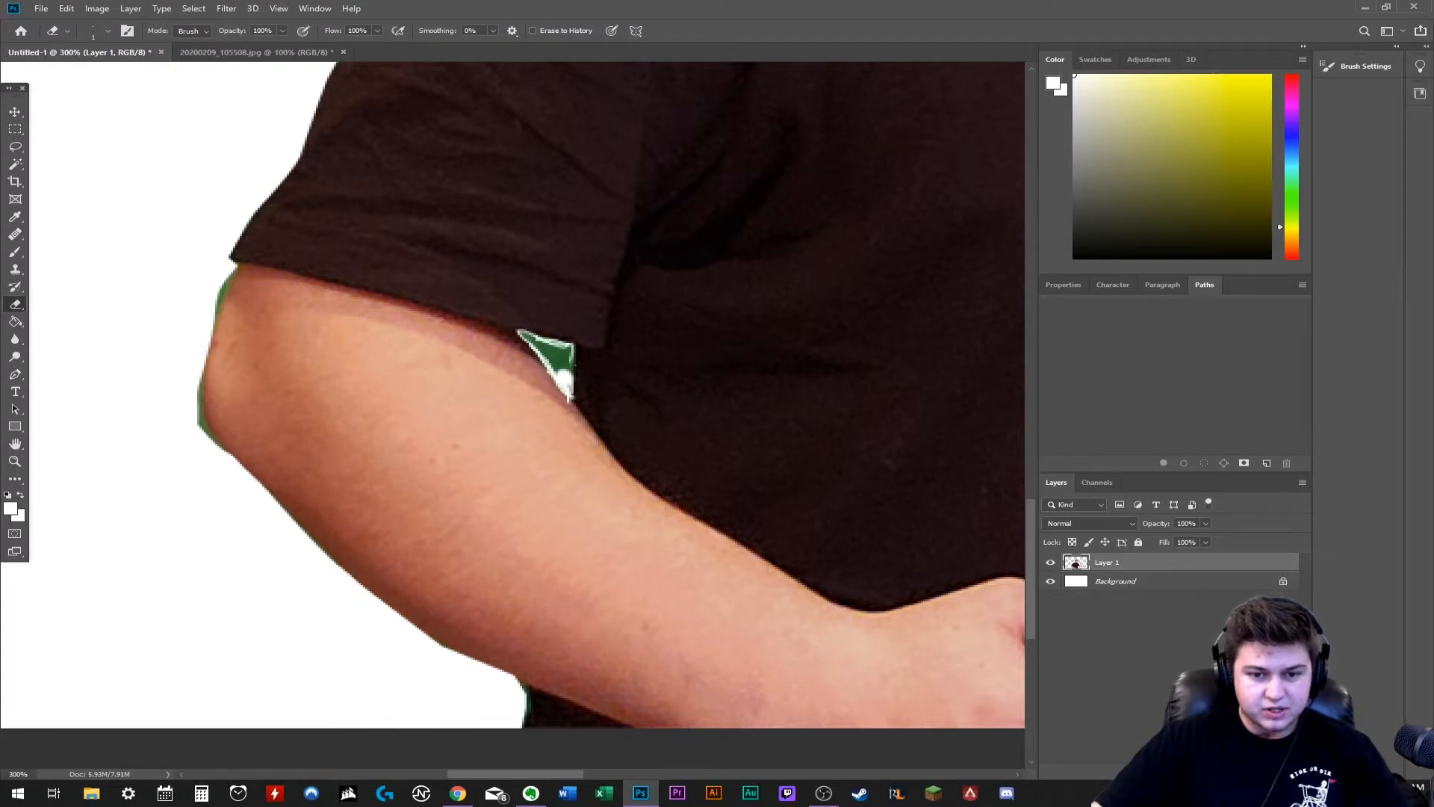
left_click(107, 31)
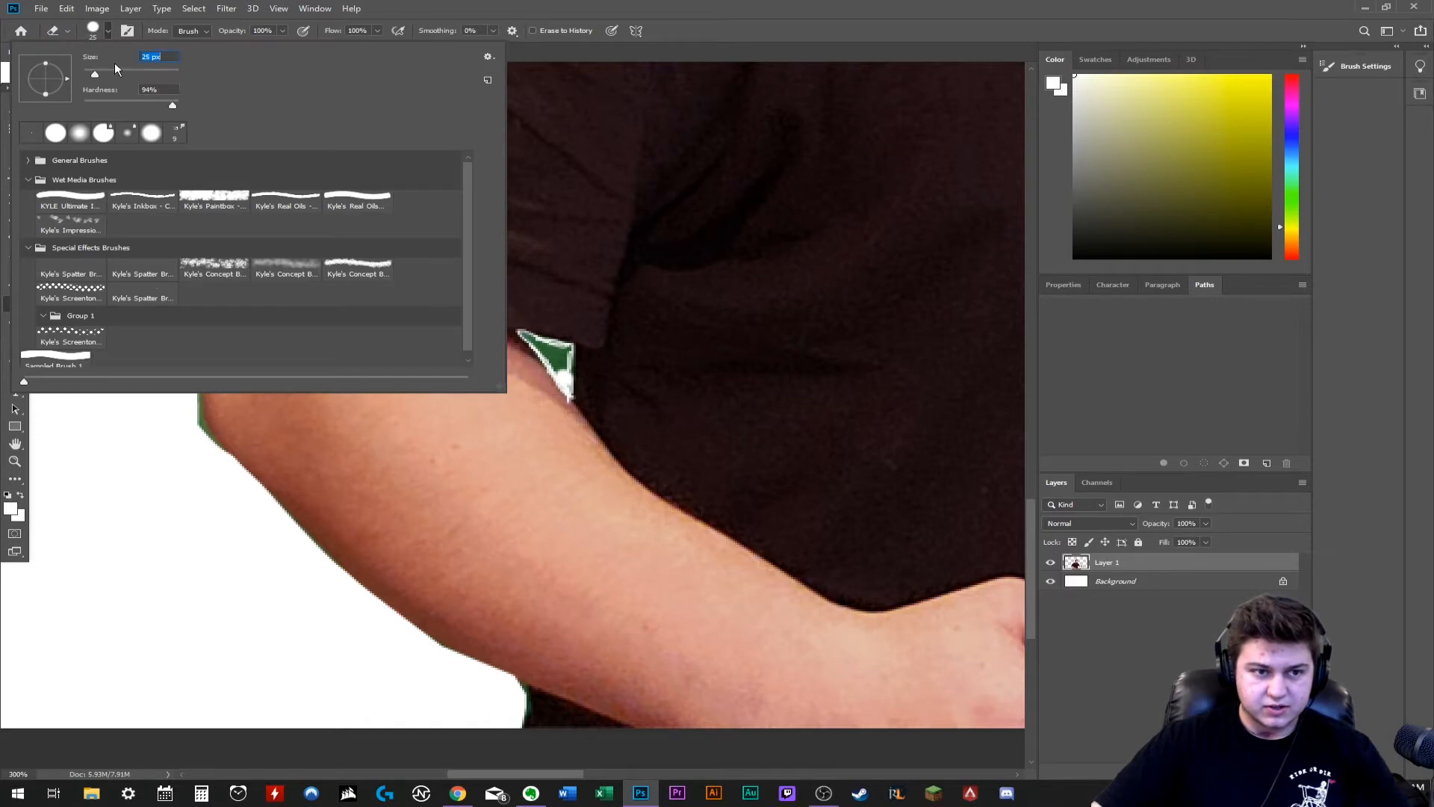
left_click_drag(96, 72, 88, 71)
scroll(499, 256, "up", 3)
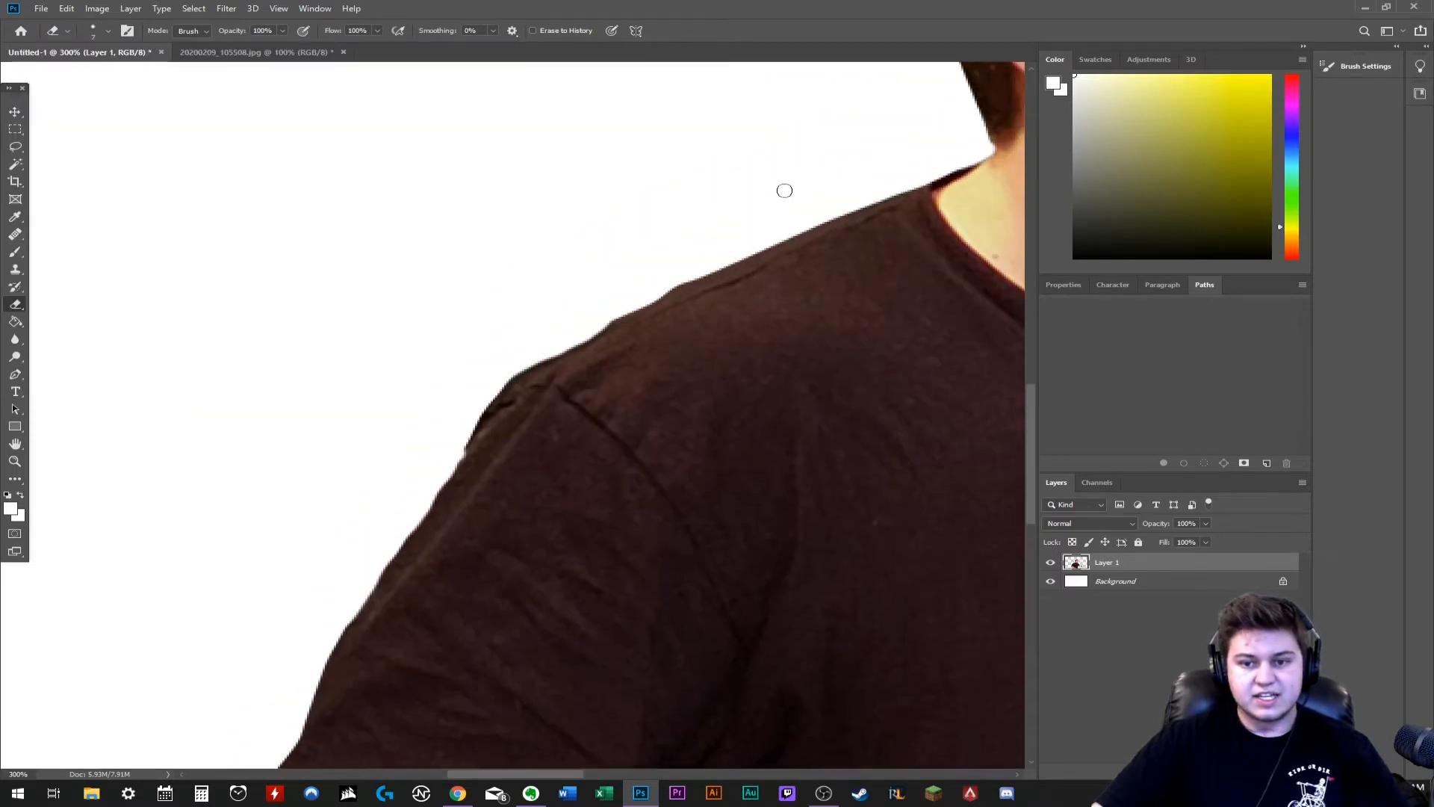
- Remove the light lint mark below the shirt logo and the spot near the shirt's side edge with the Healing Brush
key("ctrl+minus")
key("ctrl+minus")
key("ctrl+minus")
key("ctrl+plus")
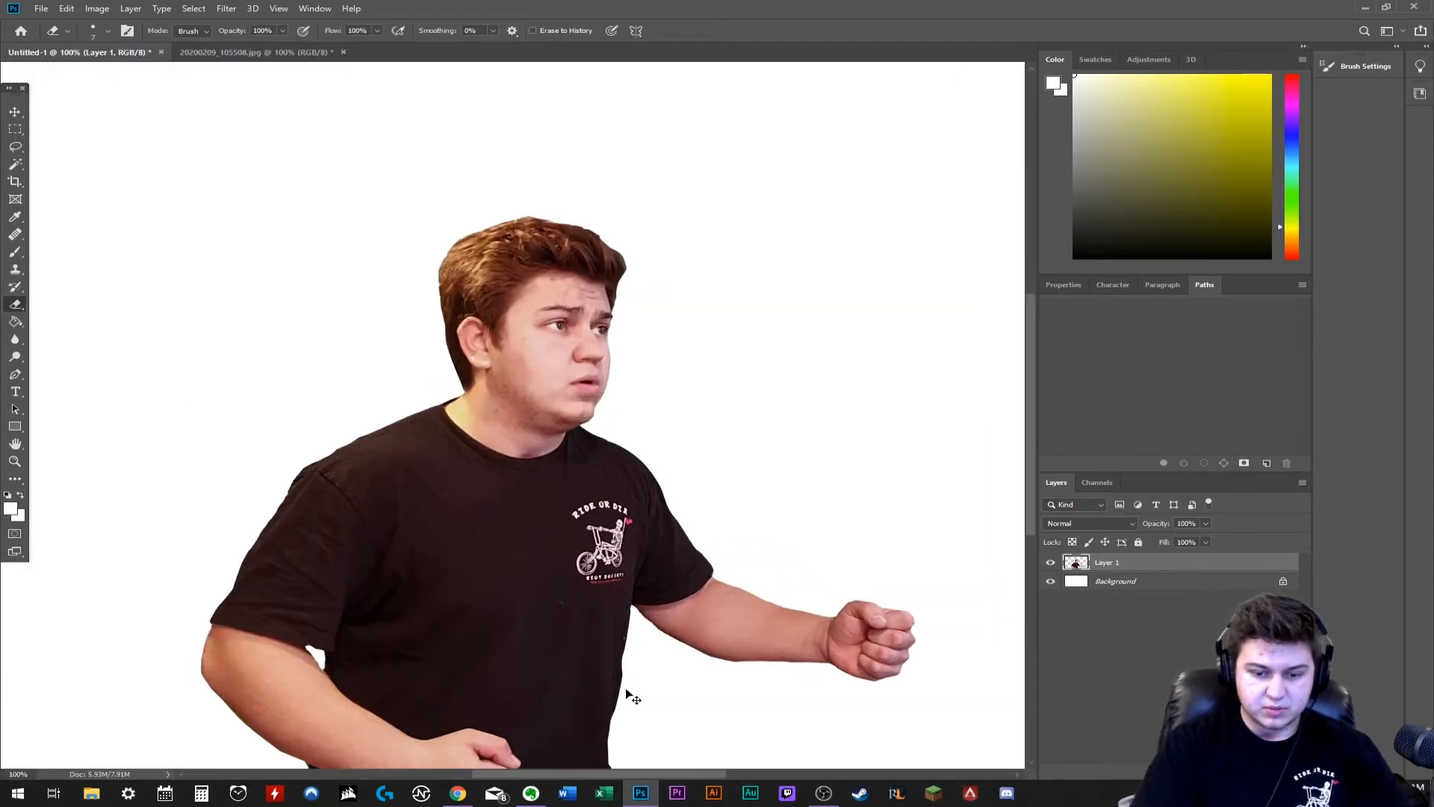
scroll(625, 702, "down", 1)
scroll(619, 710, "down", 2)
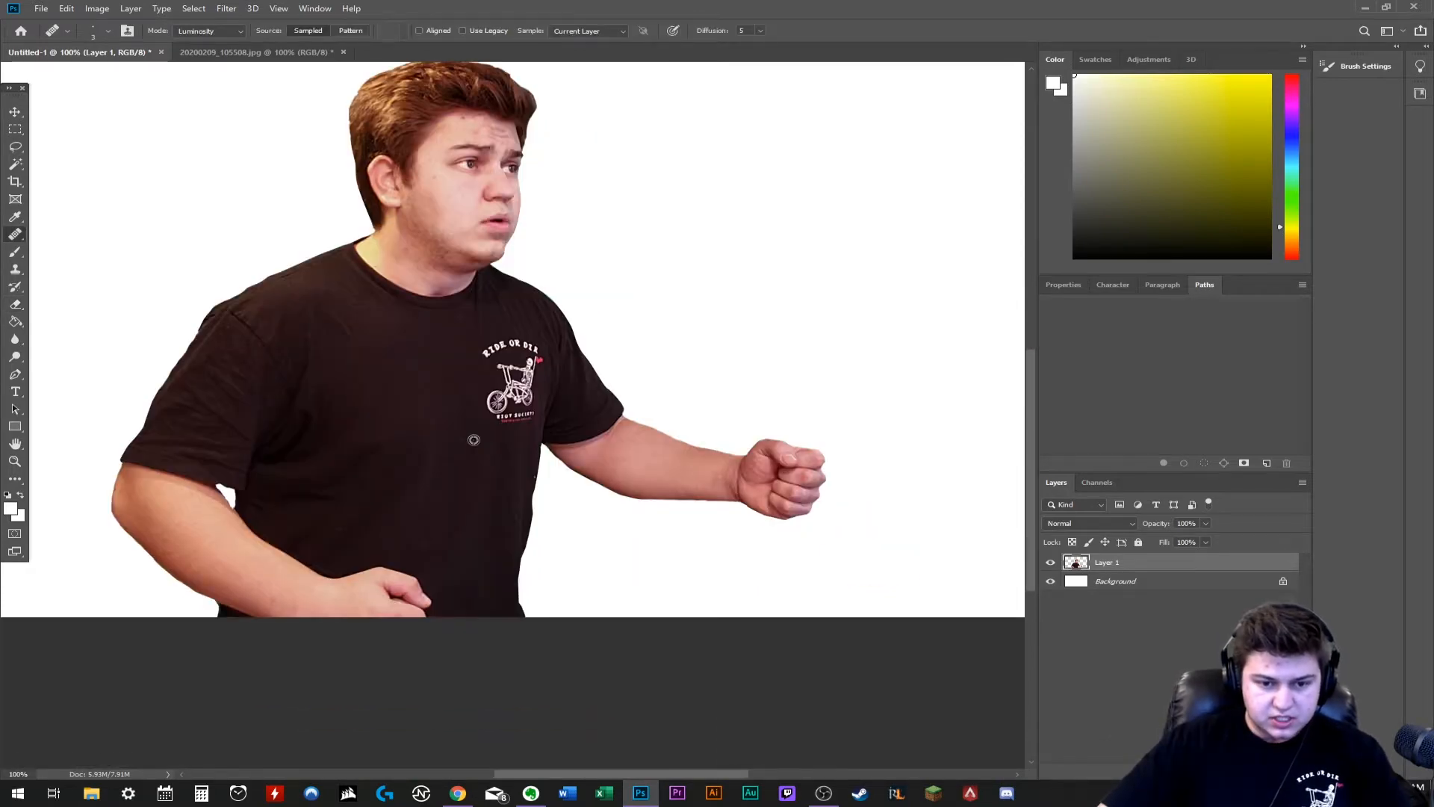
key("ctrl+plus")
key("ctrl+plus")
key("ctrl+plus")
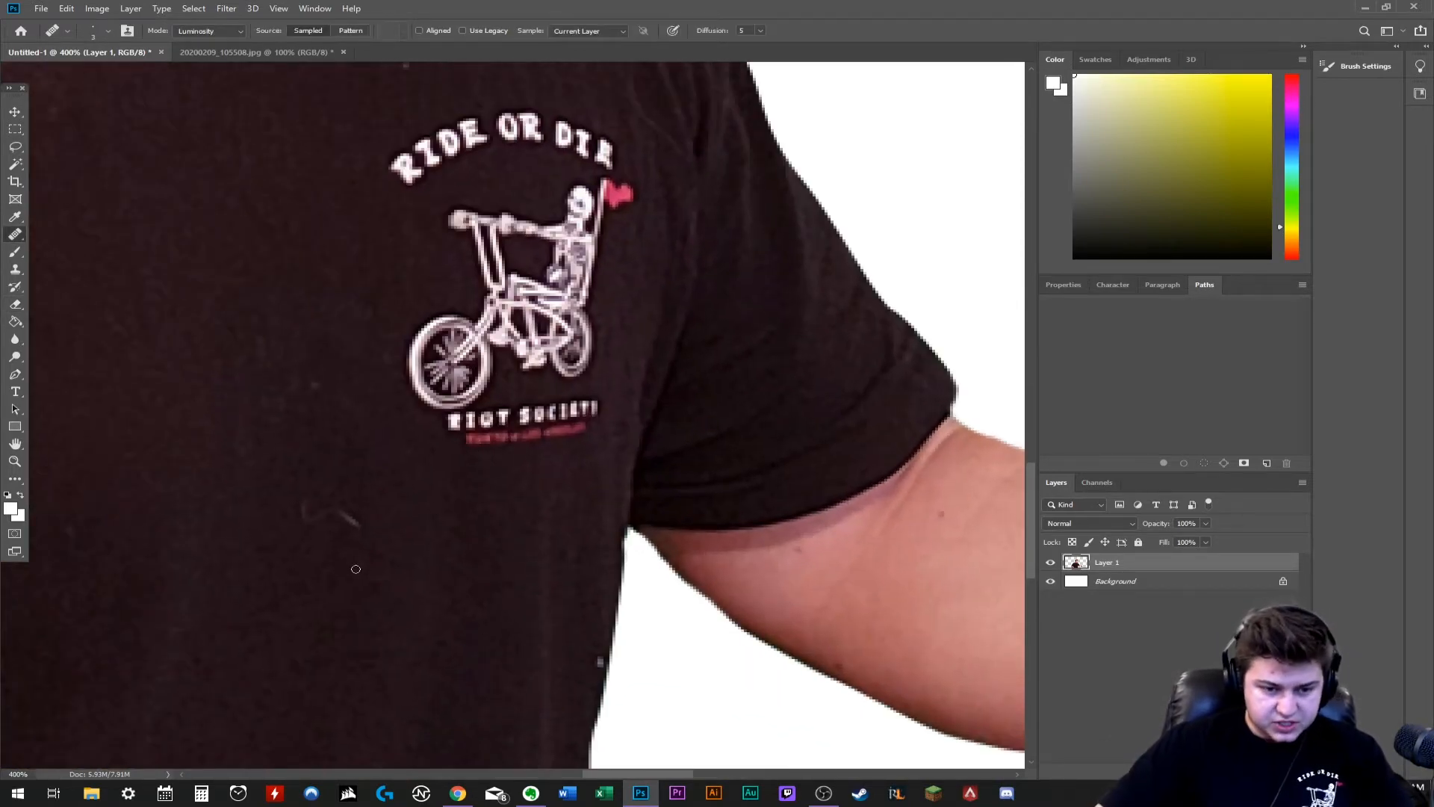
left_click_drag(335, 513, 359, 531)
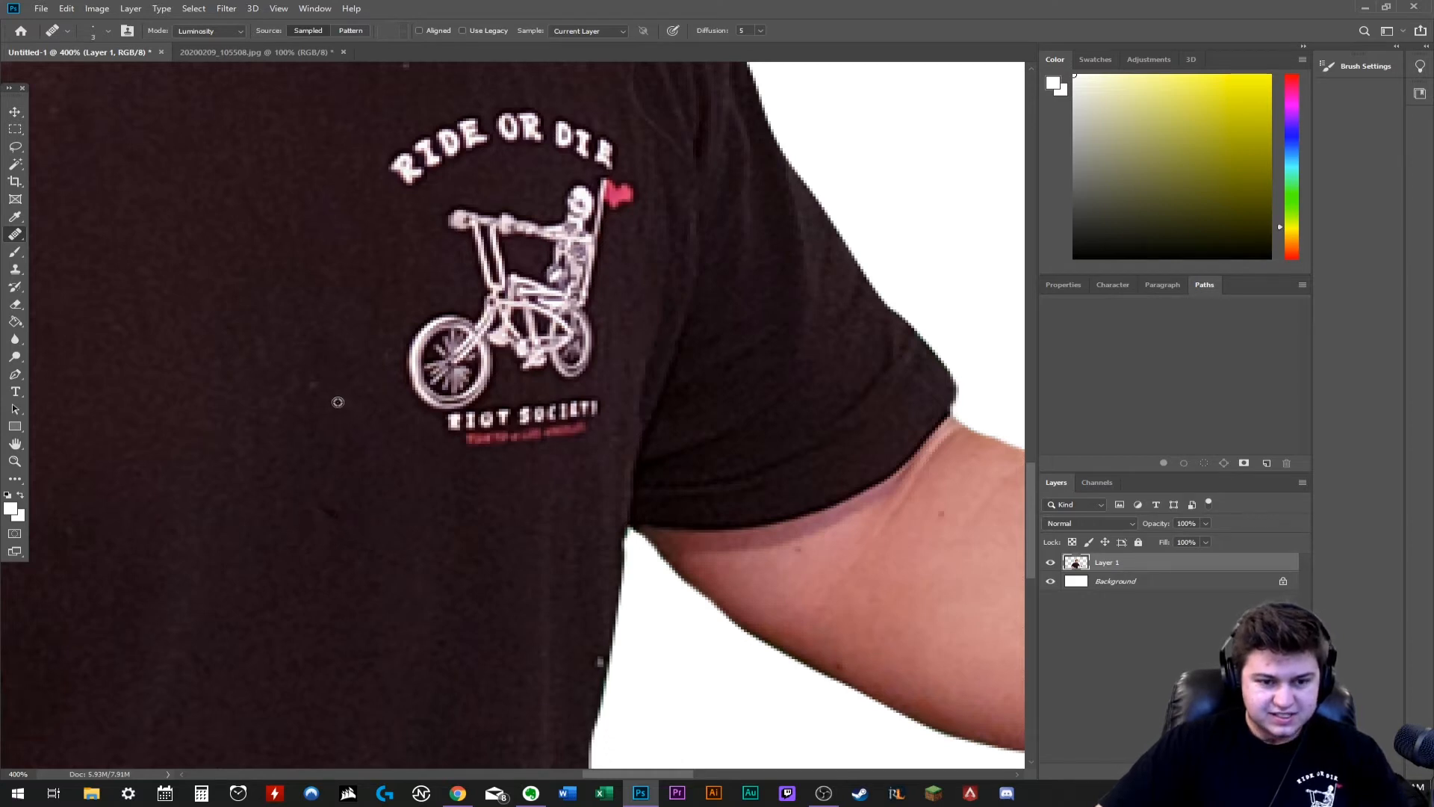
left_click_drag(601, 660, 605, 656)
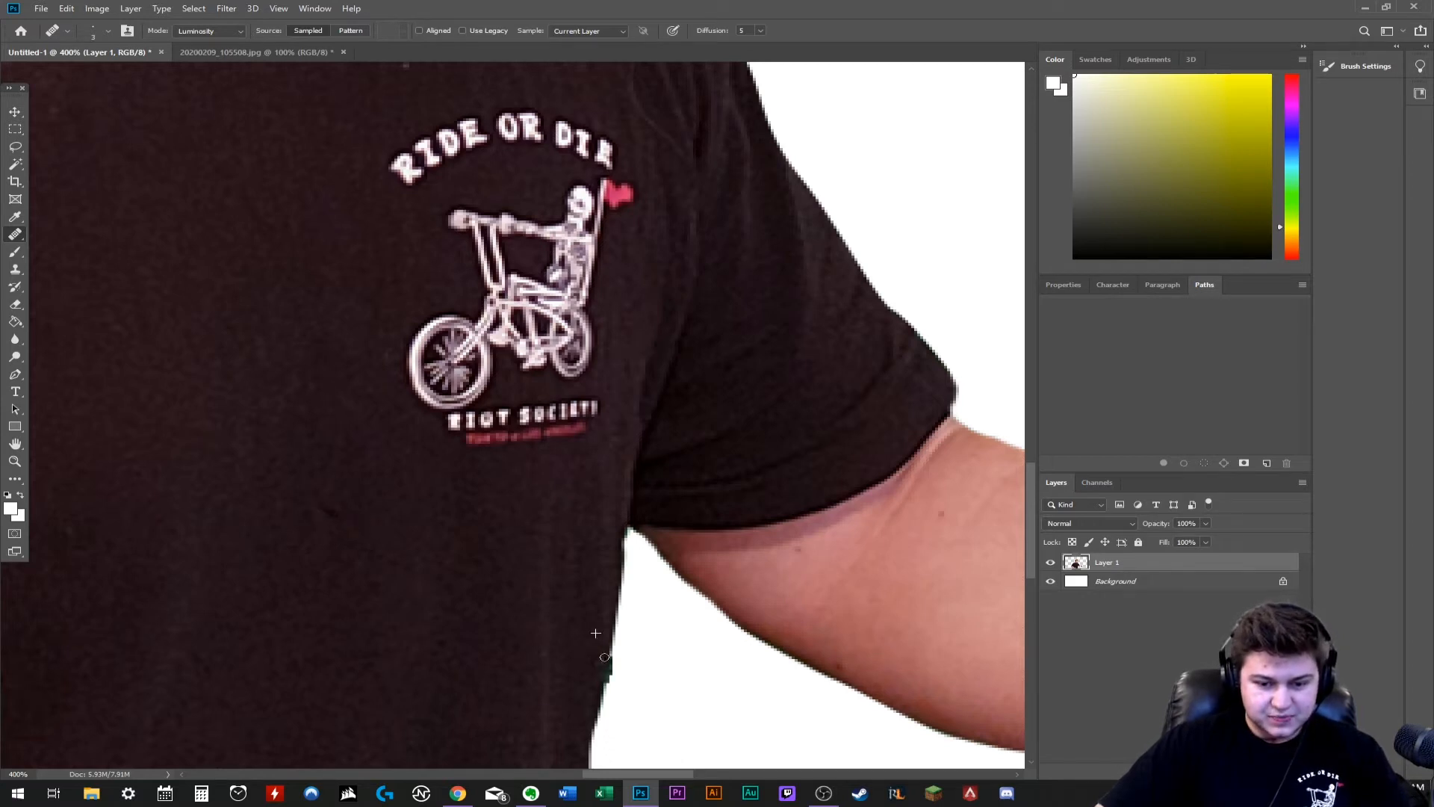
- Move the cutout to the canvas's lower left corner and scale it down to about two-thirds of its size
key("ctrl+minus")
key("ctrl+minus")
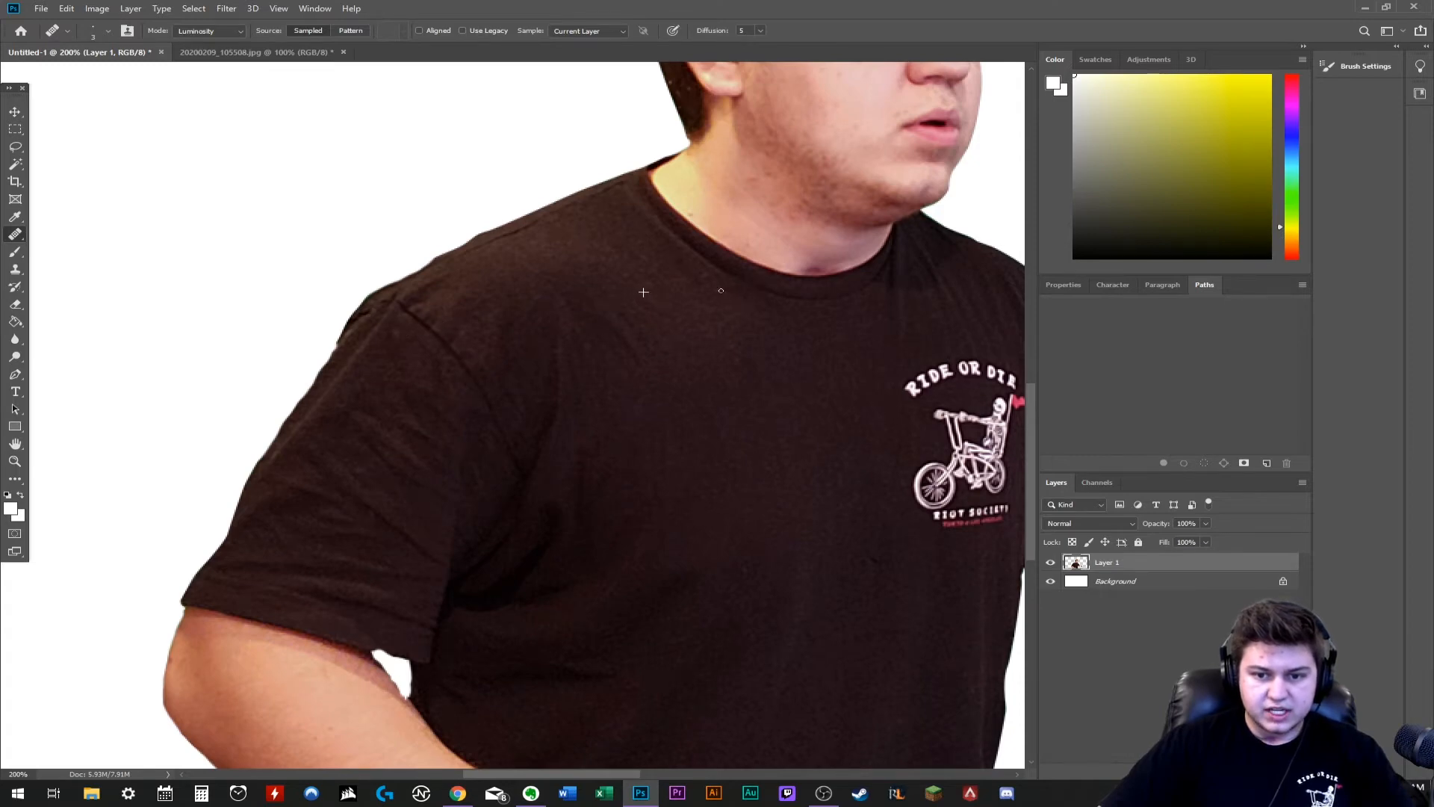
scroll(721, 290, "up", 5)
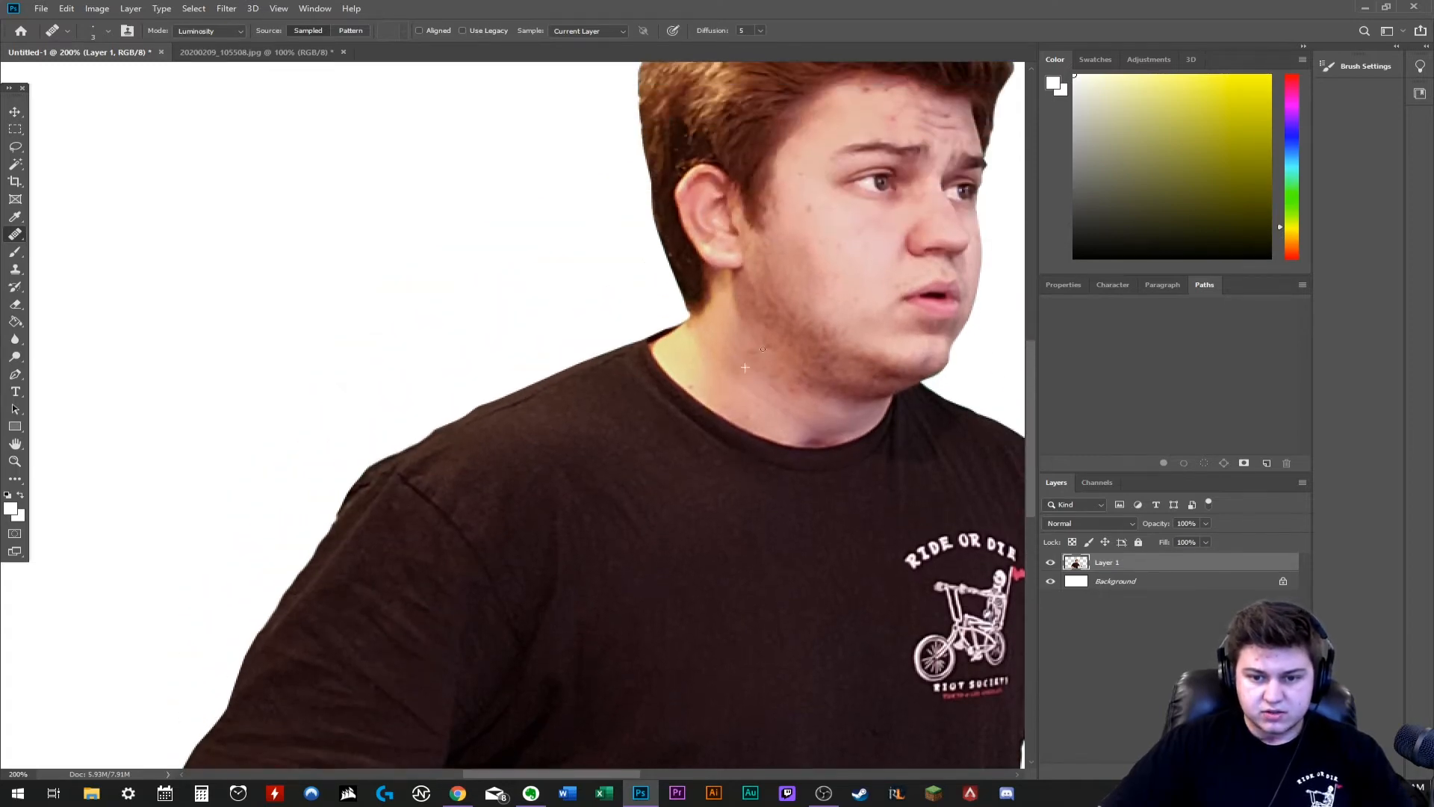
scroll(745, 366, "right", 8)
scroll(568, 251, "up", 4)
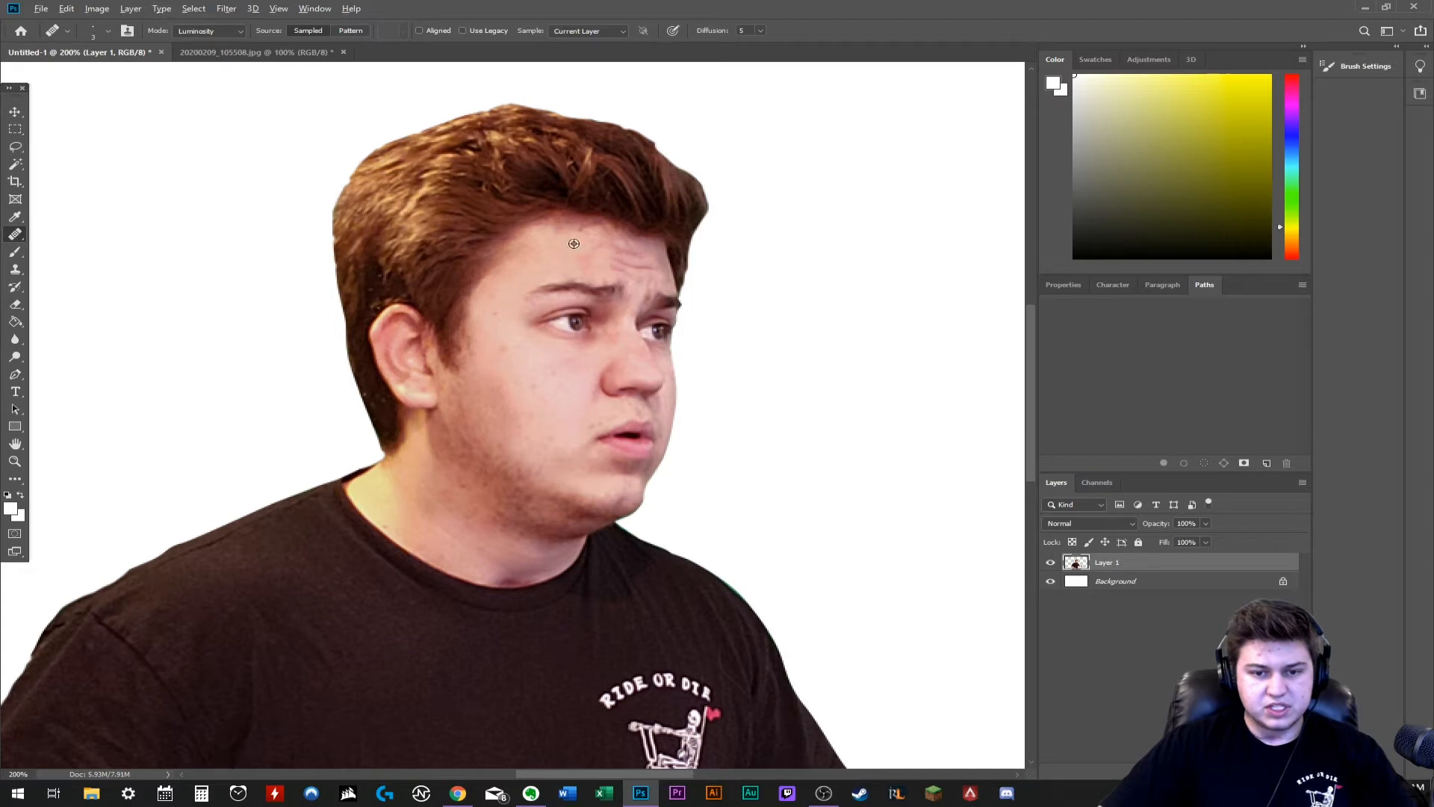
key("ctrl+0")
key("v")
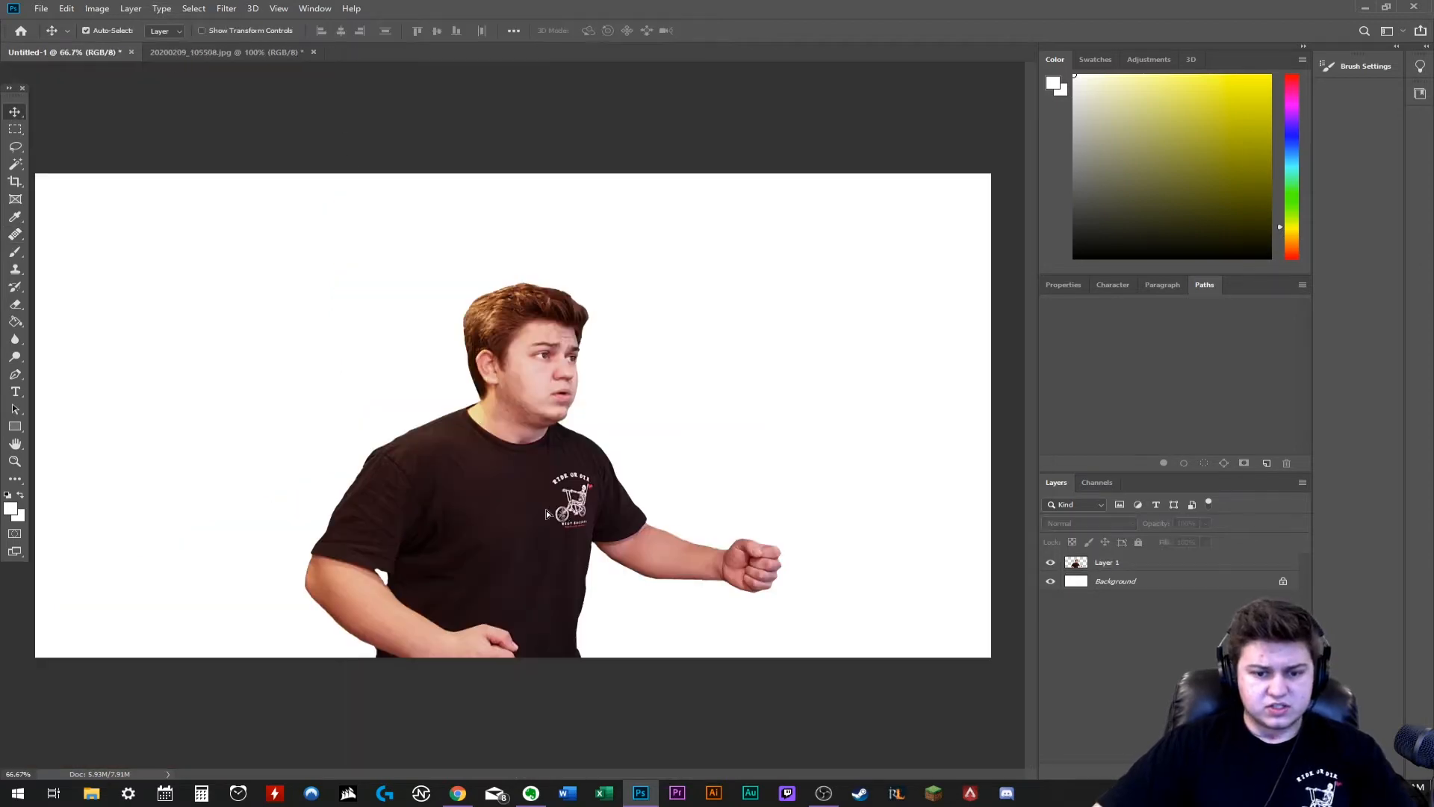
left_click_drag(545, 510, 343, 505)
key("ctrl+t")
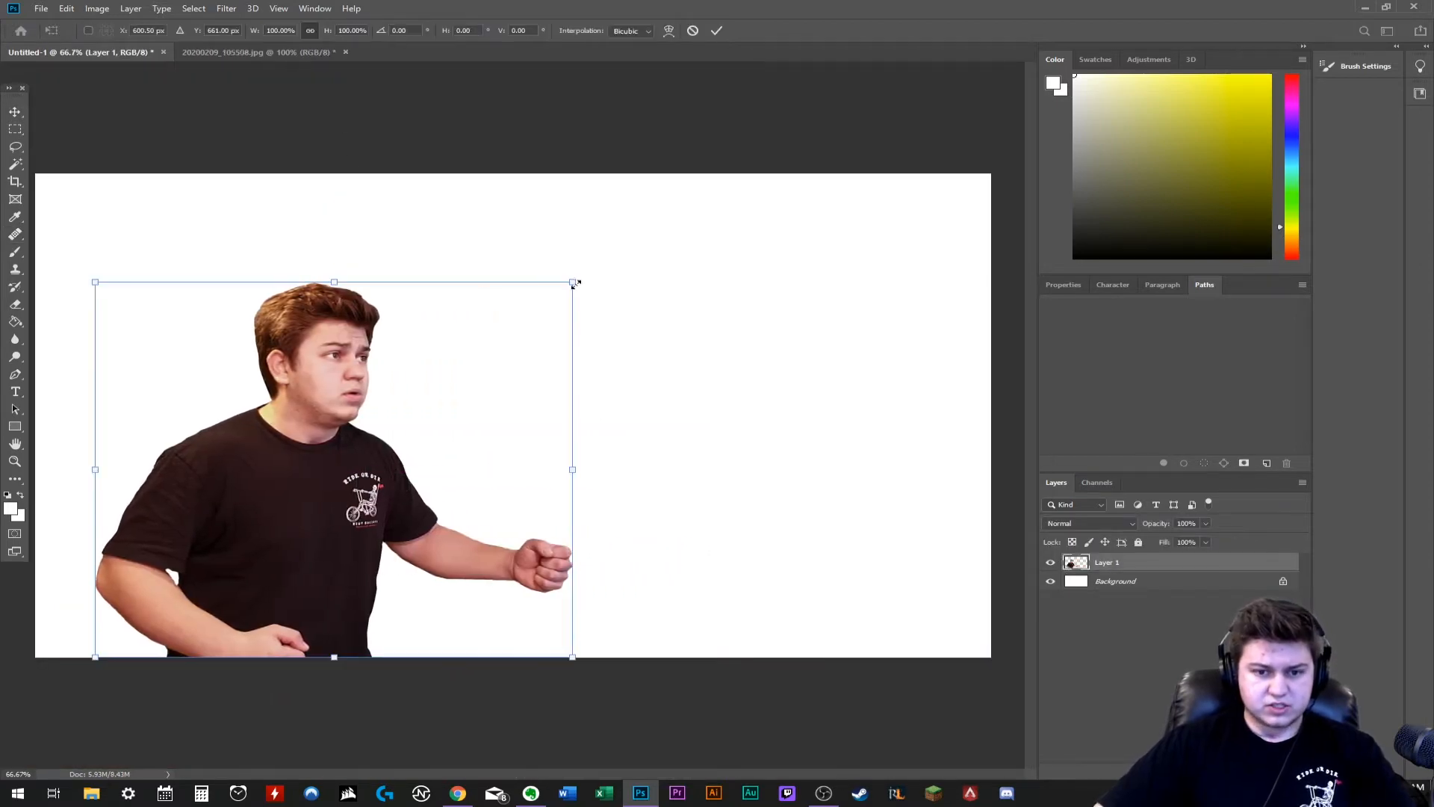
left_click_drag(574, 283, 328, 404)
key("Escape")
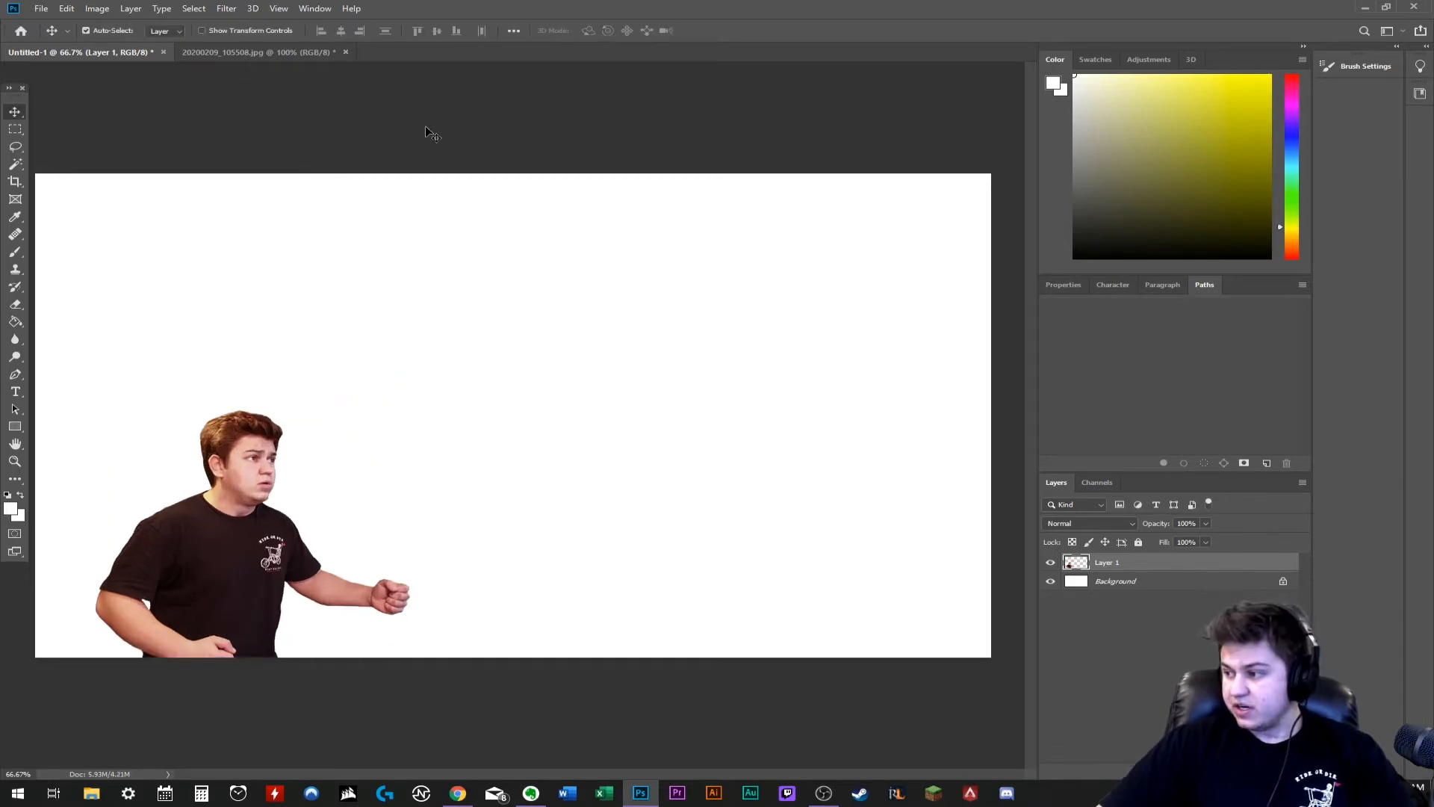
- Browse for an image to open in the Video backgrounds folder under Pictures on the E: drive
left_click(41, 8)
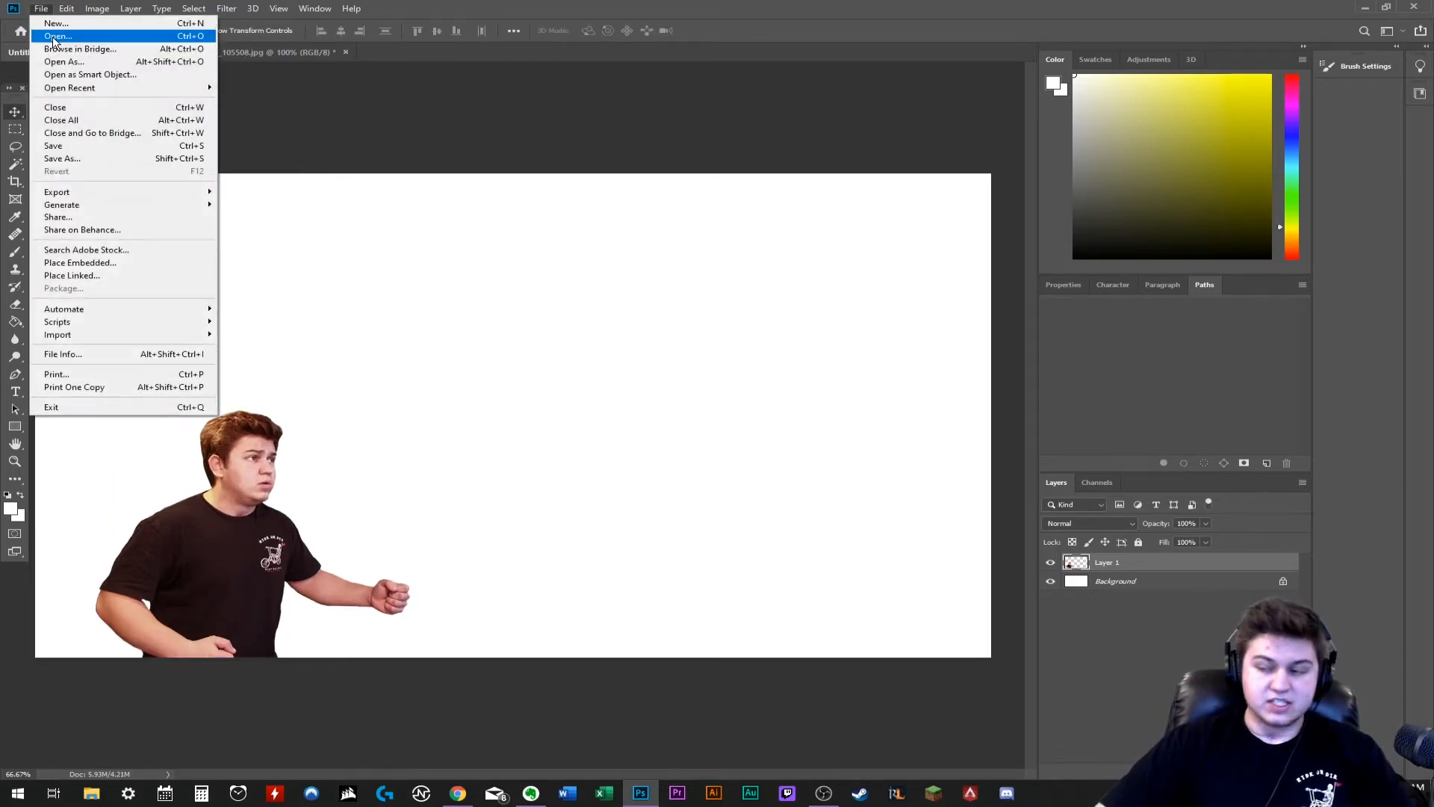
left_click(53, 37)
left_click(84, 358)
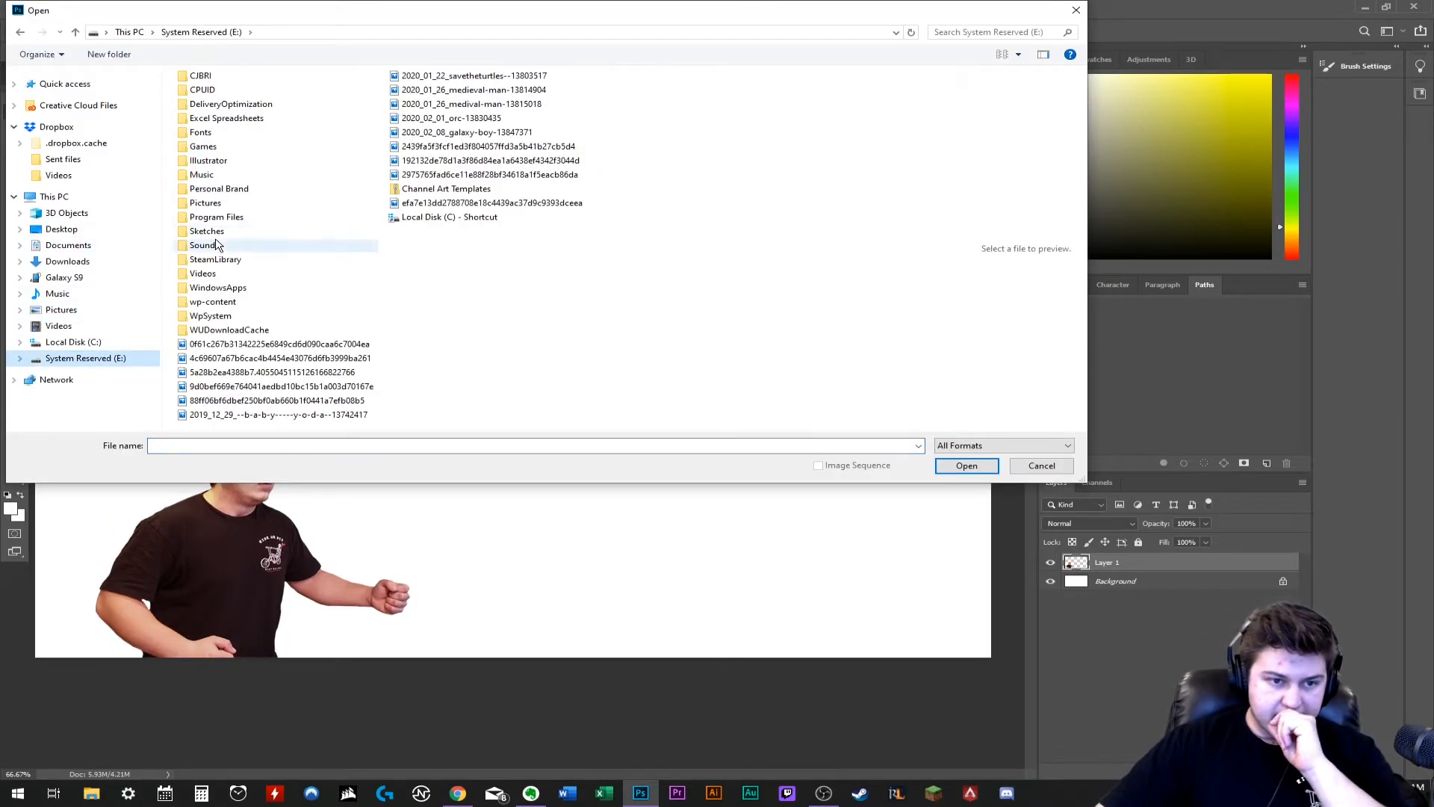
double_click(224, 204)
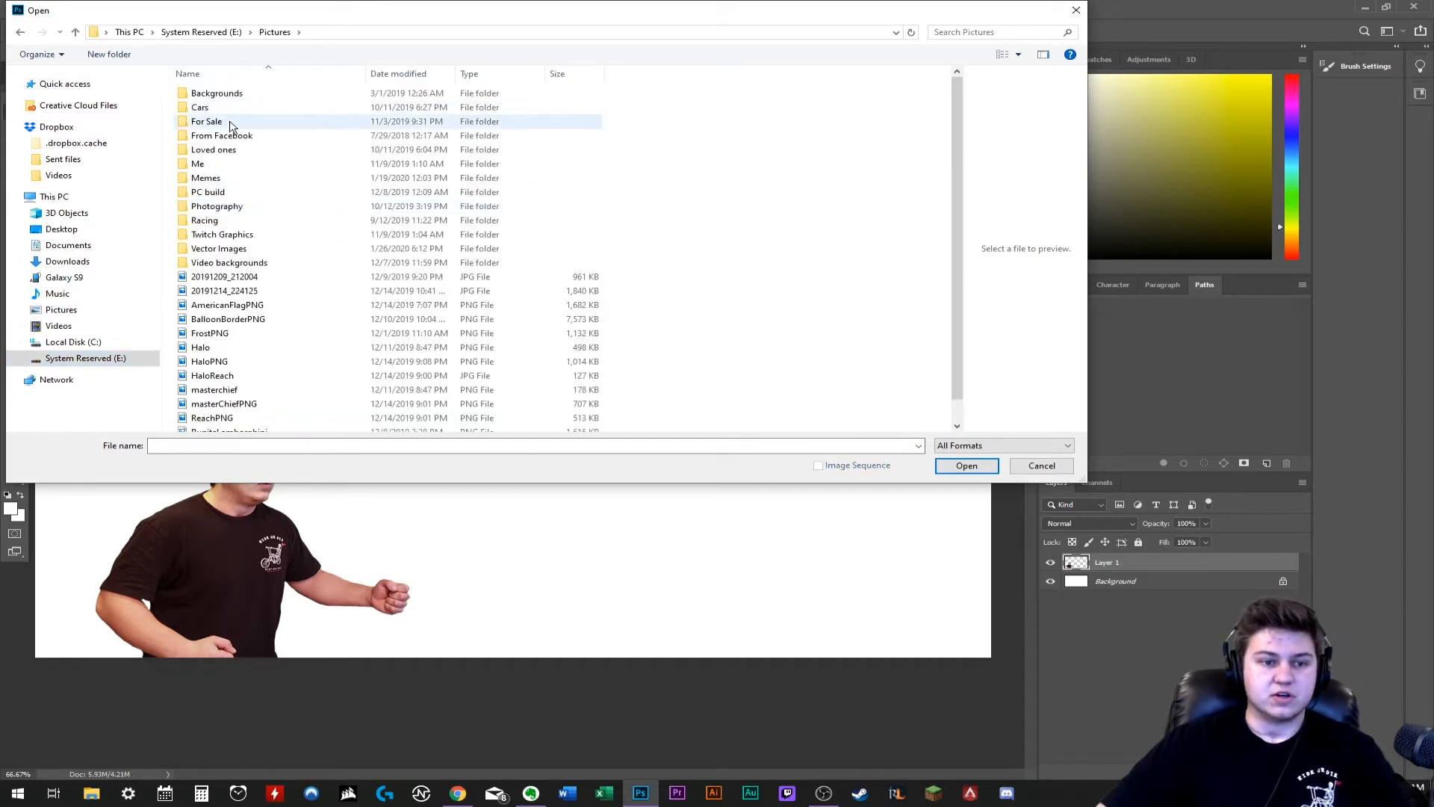
double_click(224, 263)
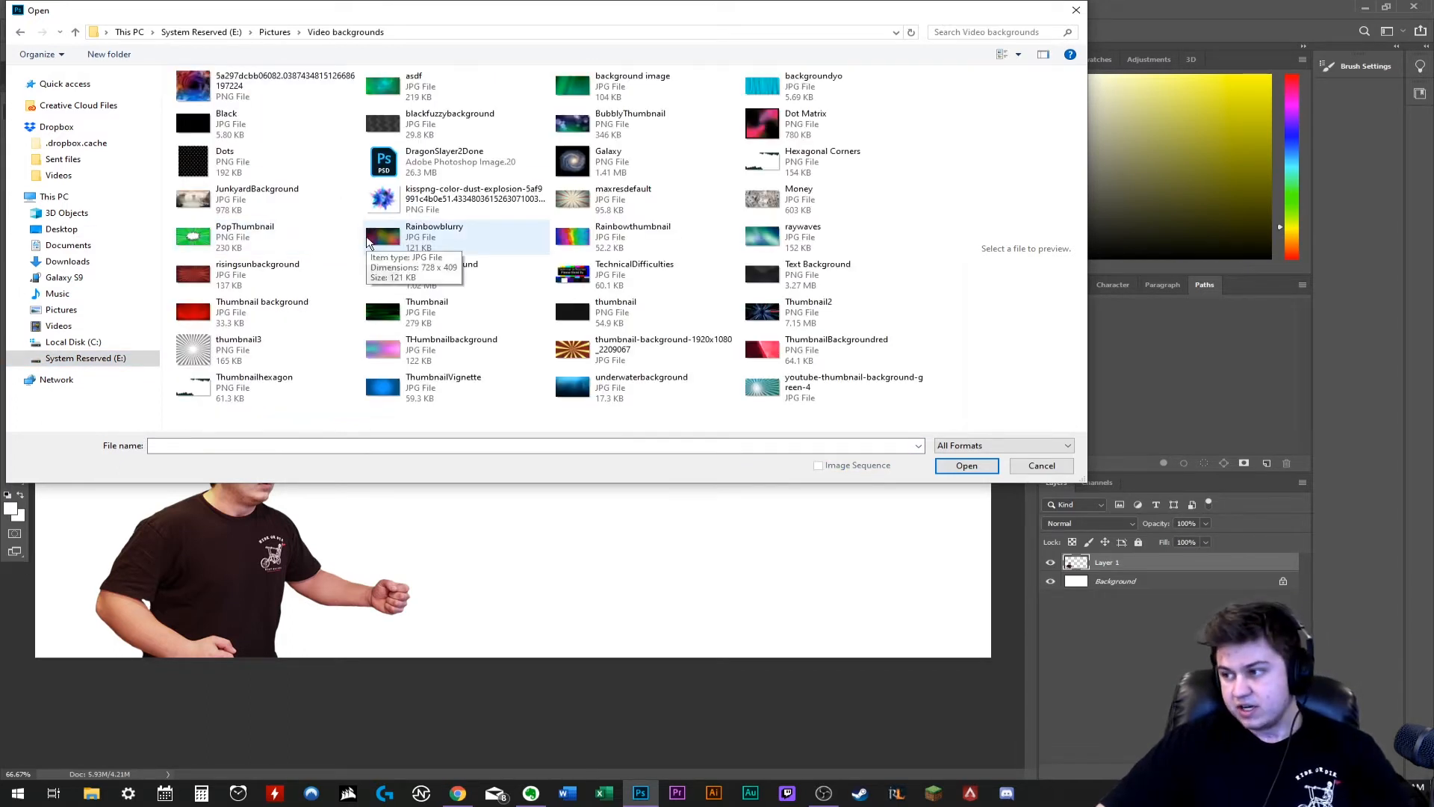
- Preview candidate thumbnail backgrounds such as BubblyThumbnail, ThumbnailBackgroundred, thumbnail3, Thumbnailhexagon and Dots, and leave without opening any of them
left_click_drag(1083, 480, 913, 522)
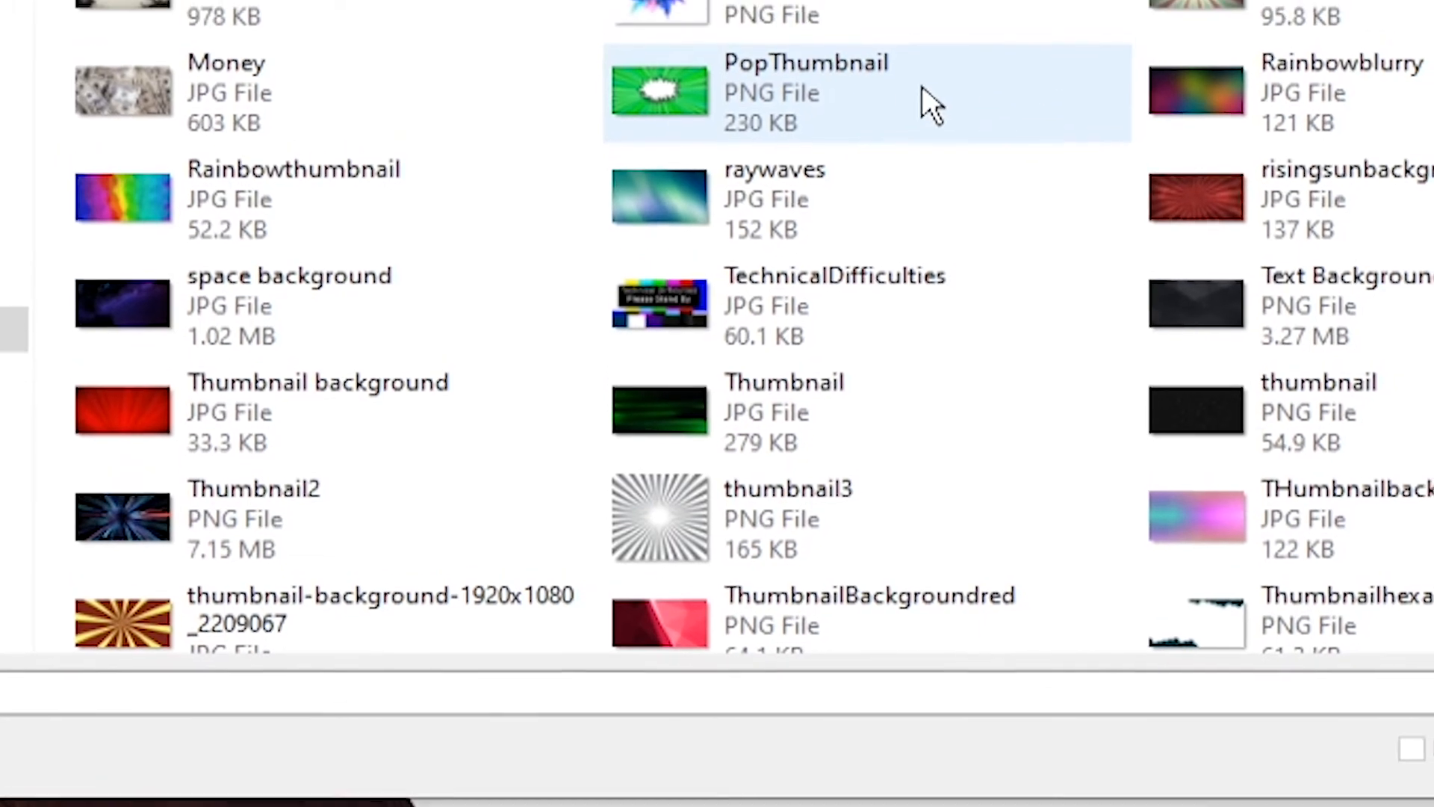
scroll(908, 112, "down", 2)
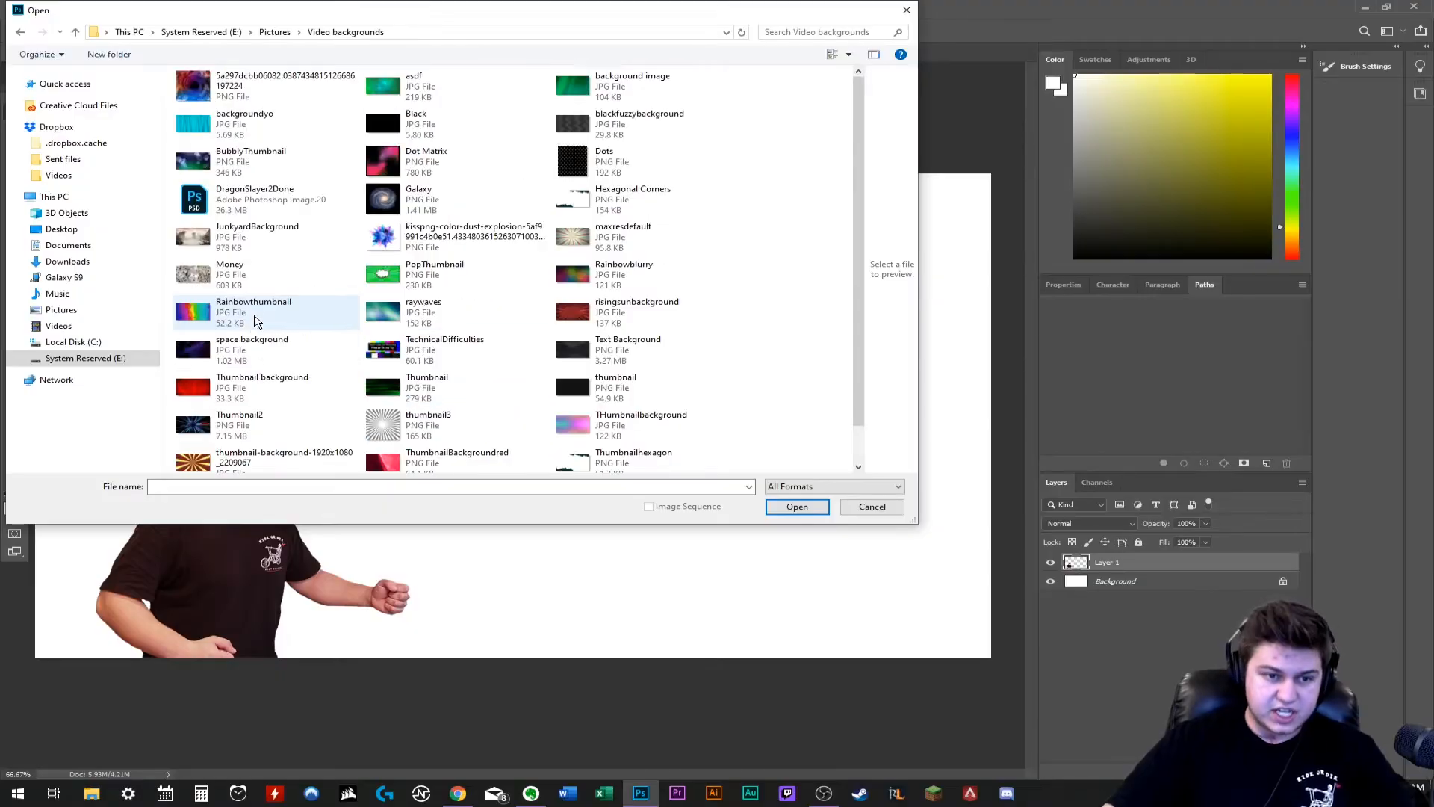
left_click(231, 275)
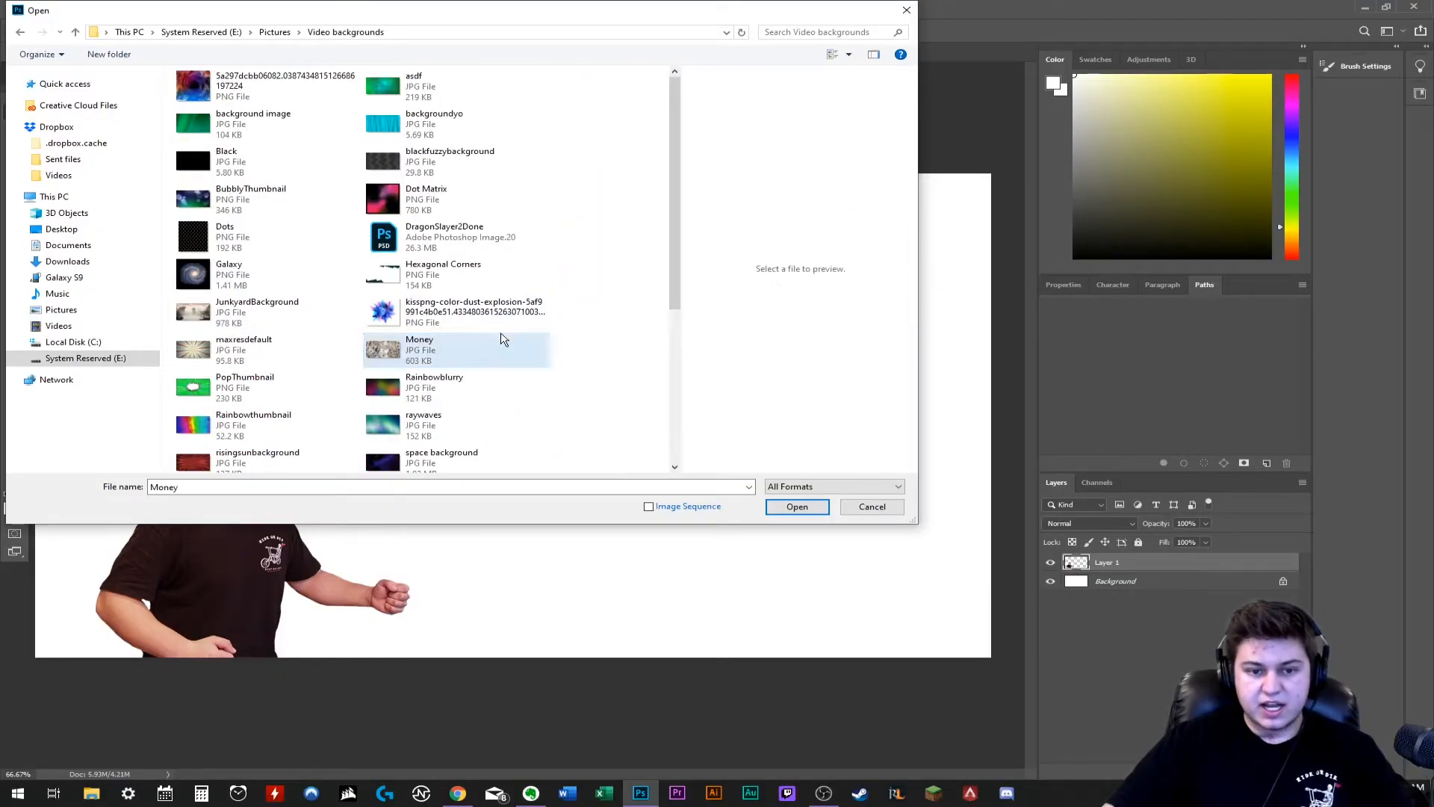
left_click(475, 303)
left_click(434, 171)
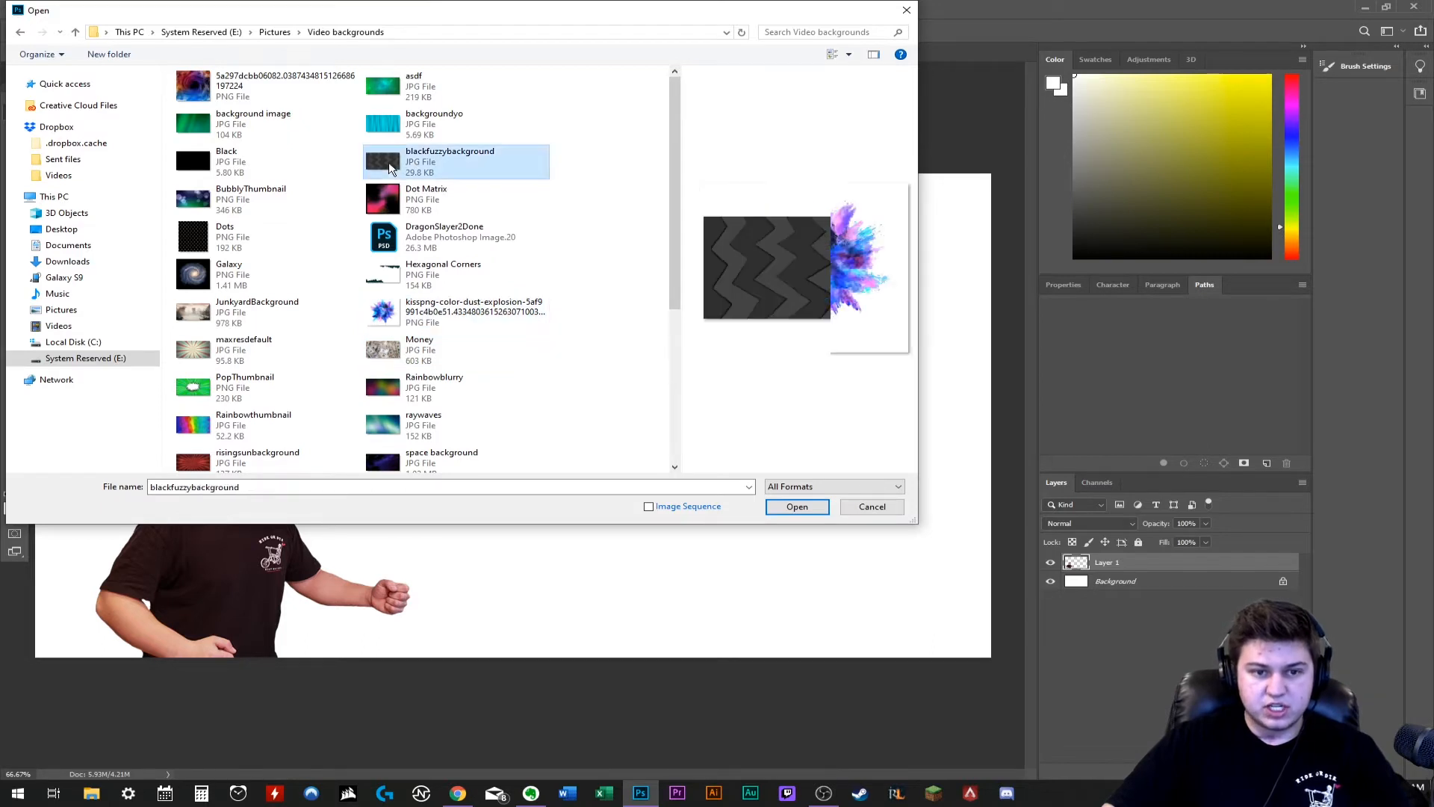
left_click(228, 196)
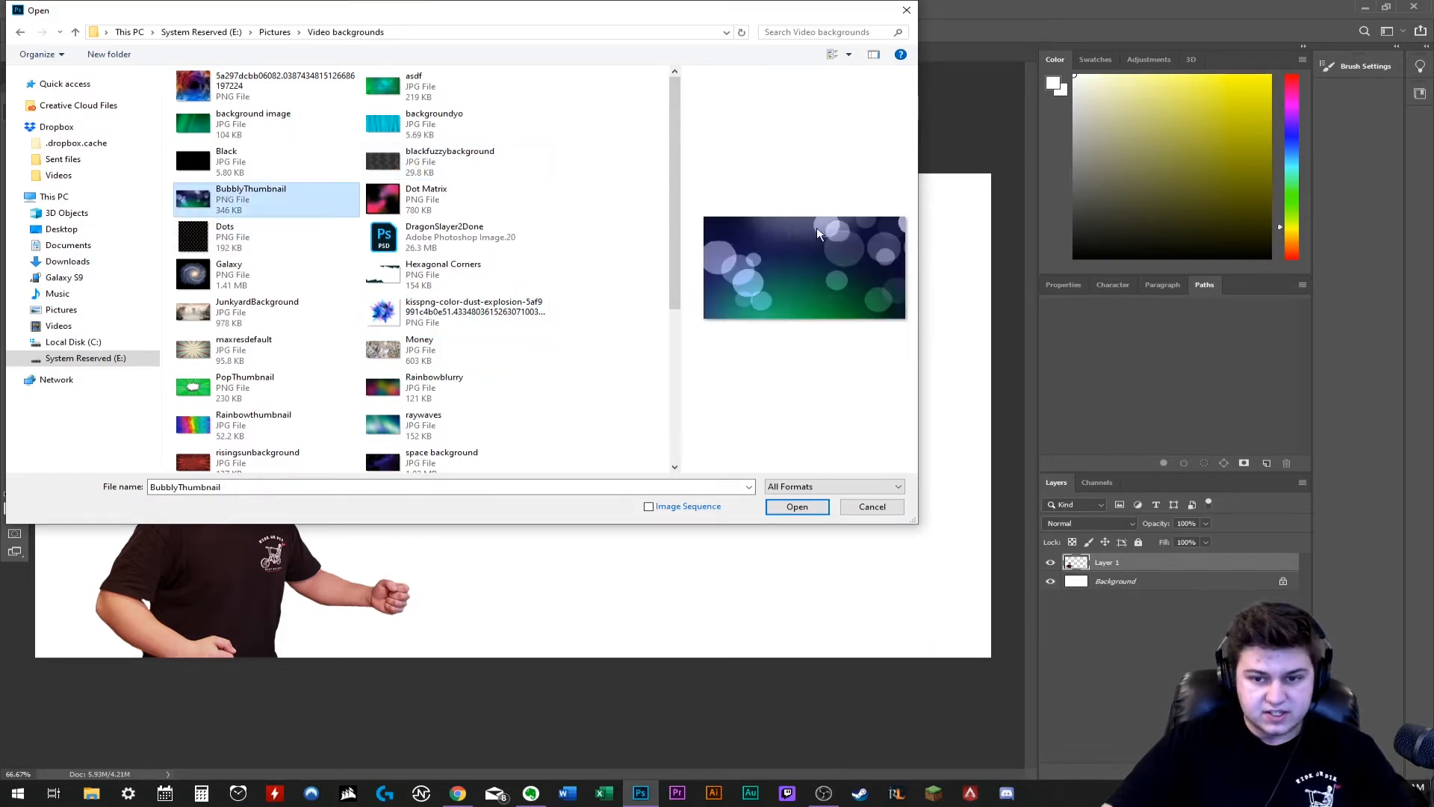
scroll(372, 374, "down", 5)
left_click(374, 376)
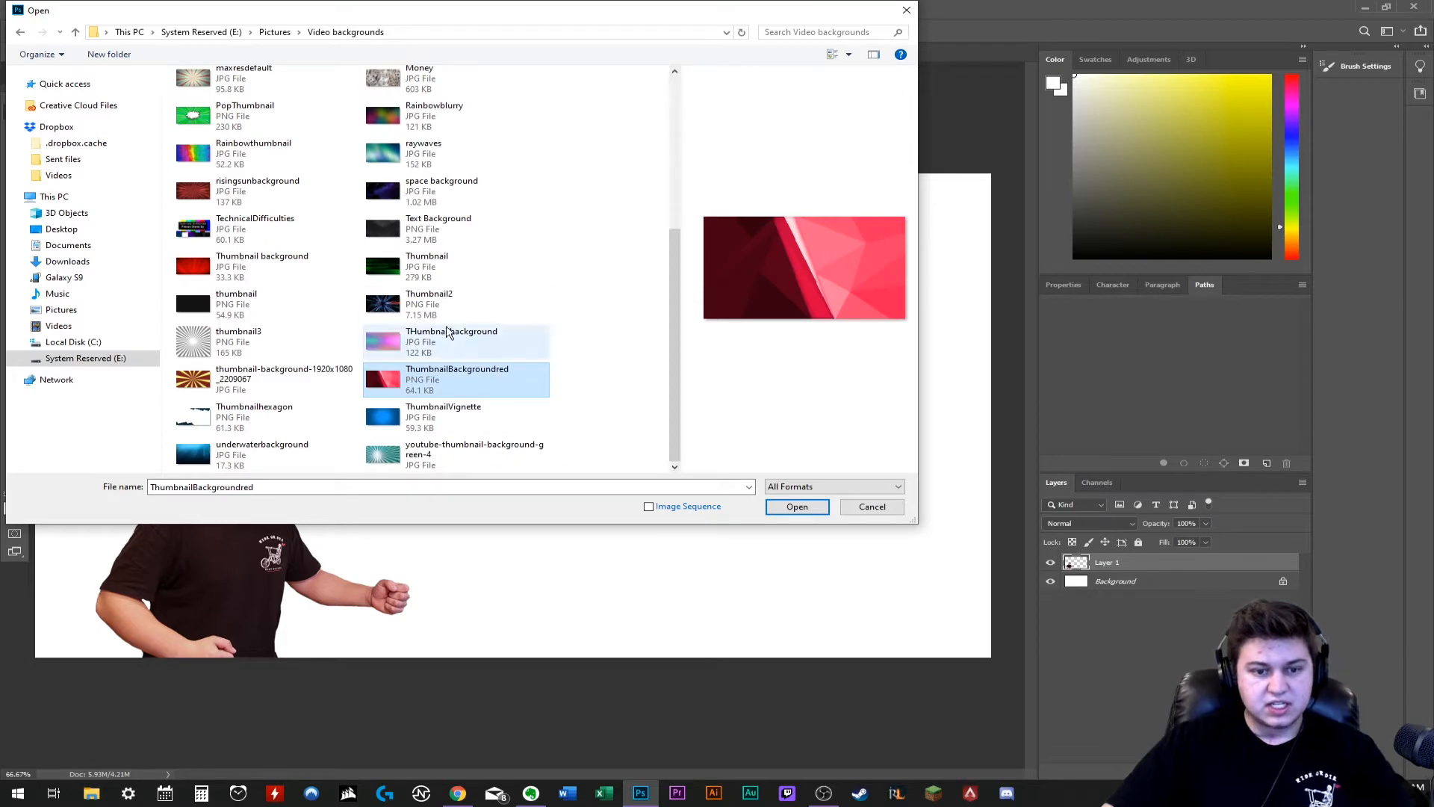
left_click(382, 342)
left_click(384, 307)
left_click(198, 342)
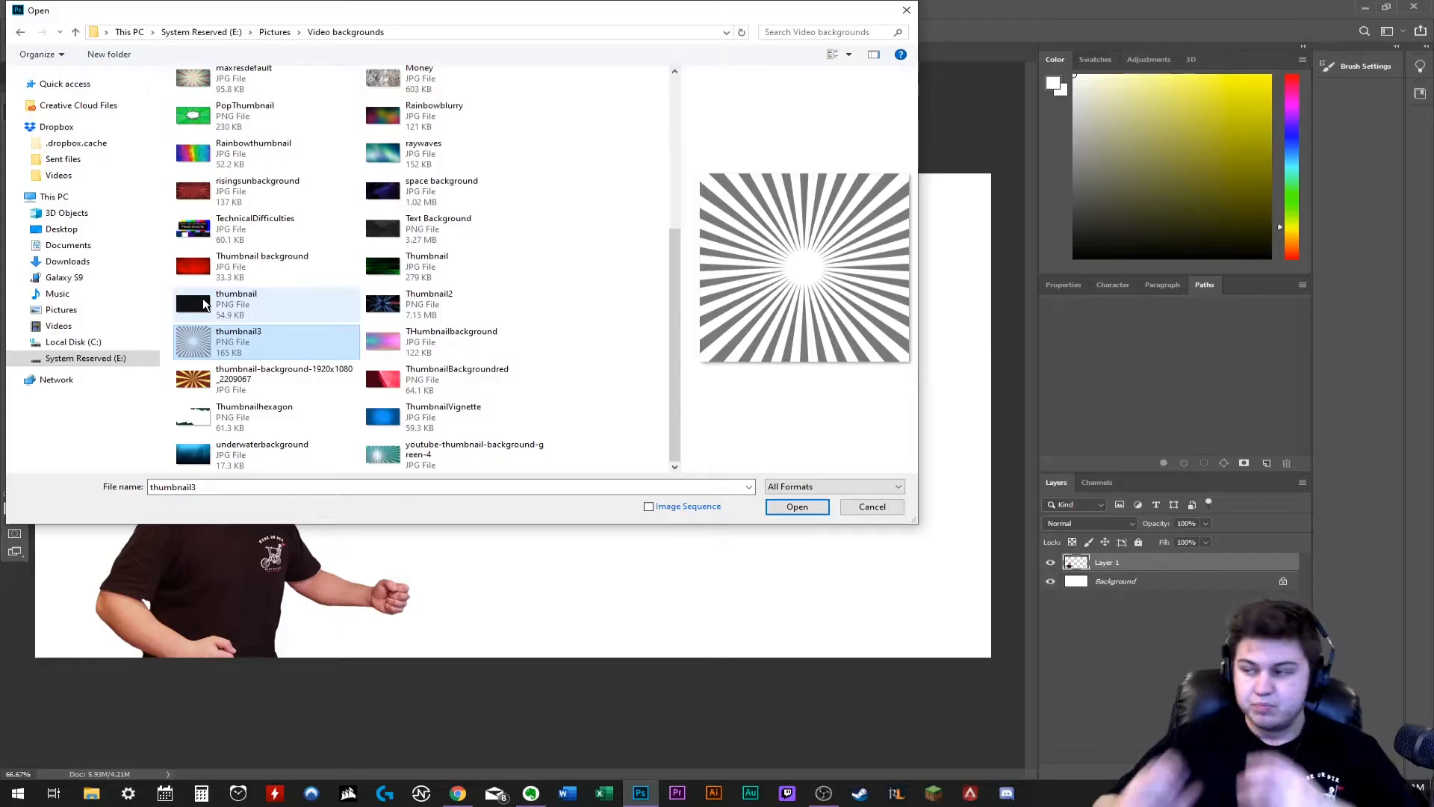
left_click(224, 415)
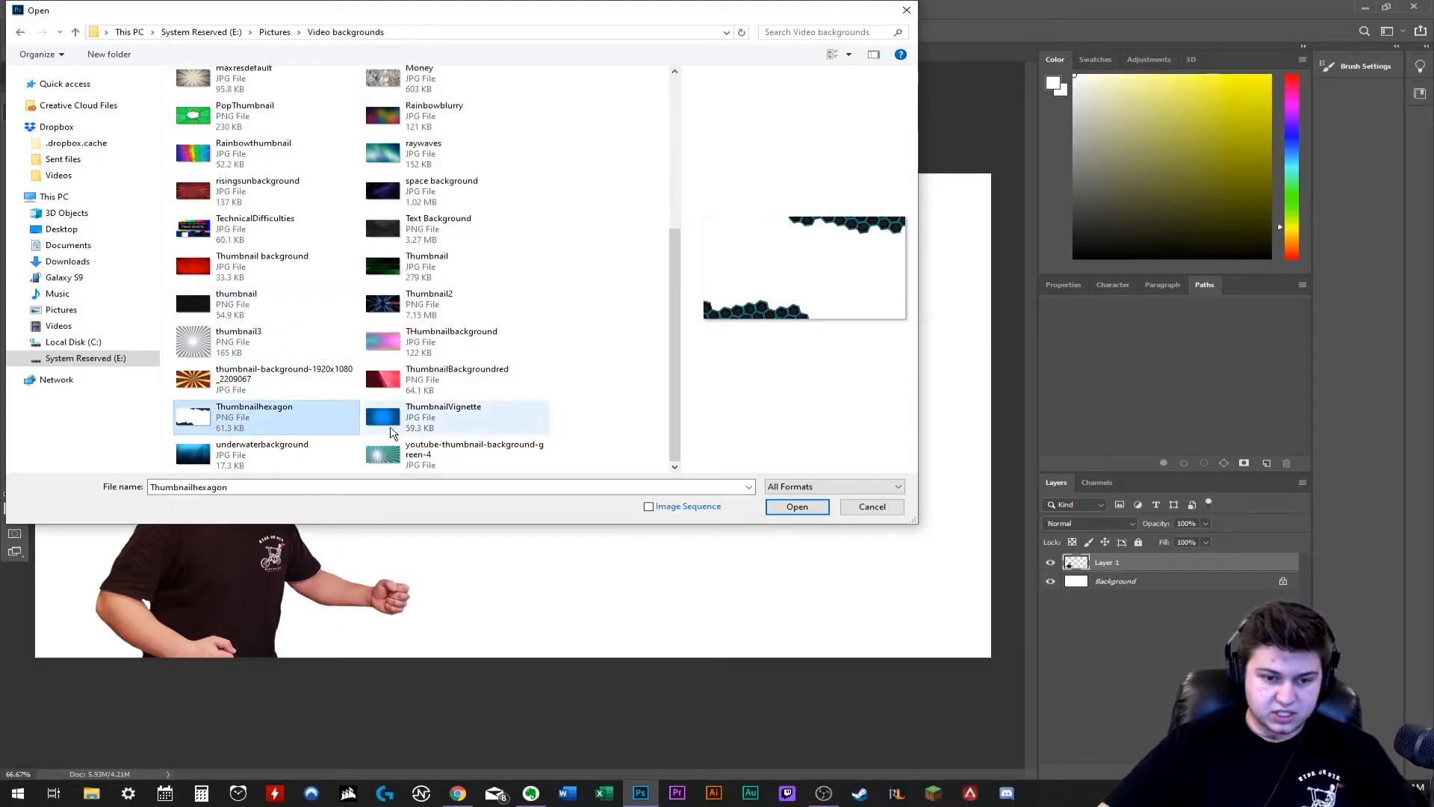
left_click(471, 415)
left_click(445, 461)
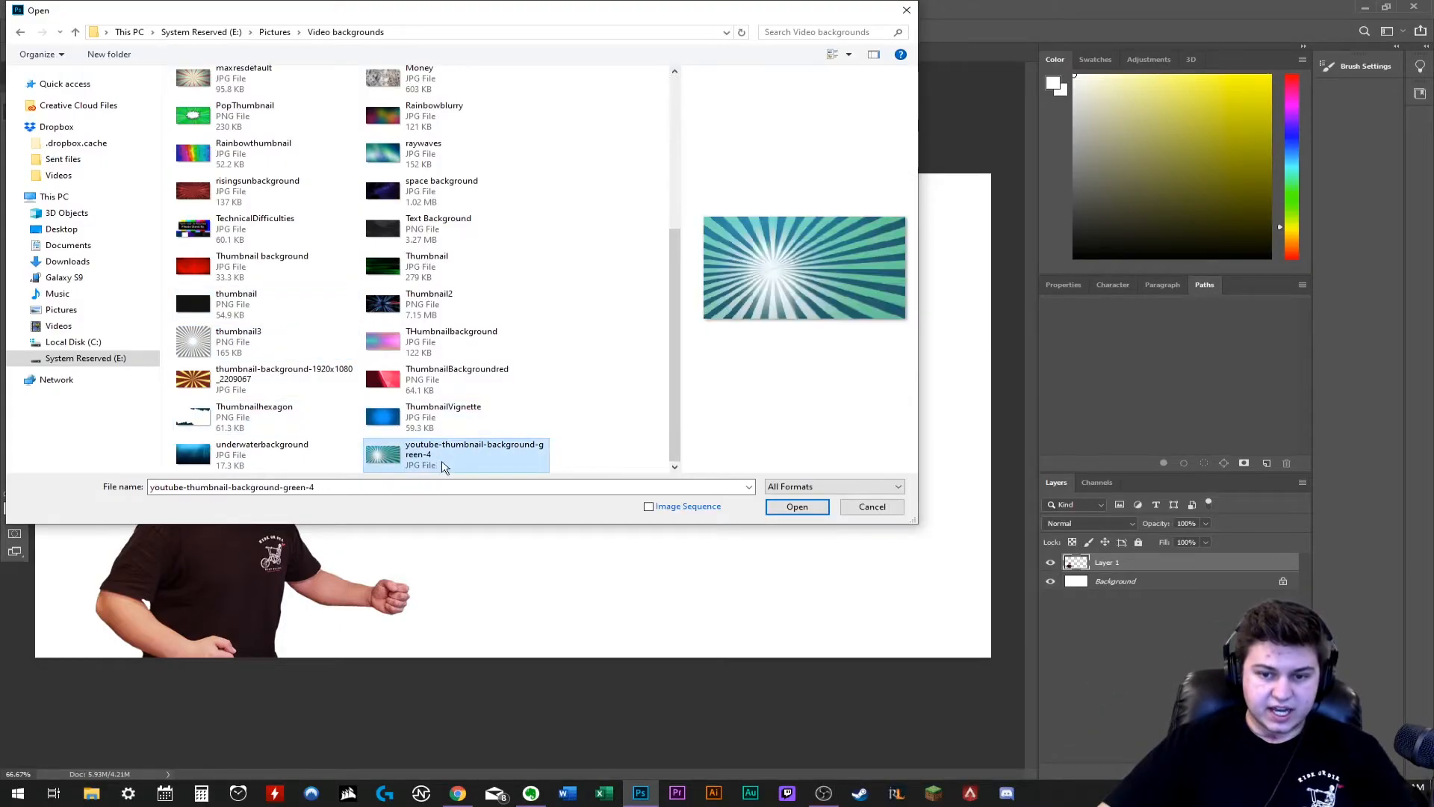
left_click(247, 448)
scroll(247, 448, "up", 5)
left_click(200, 253)
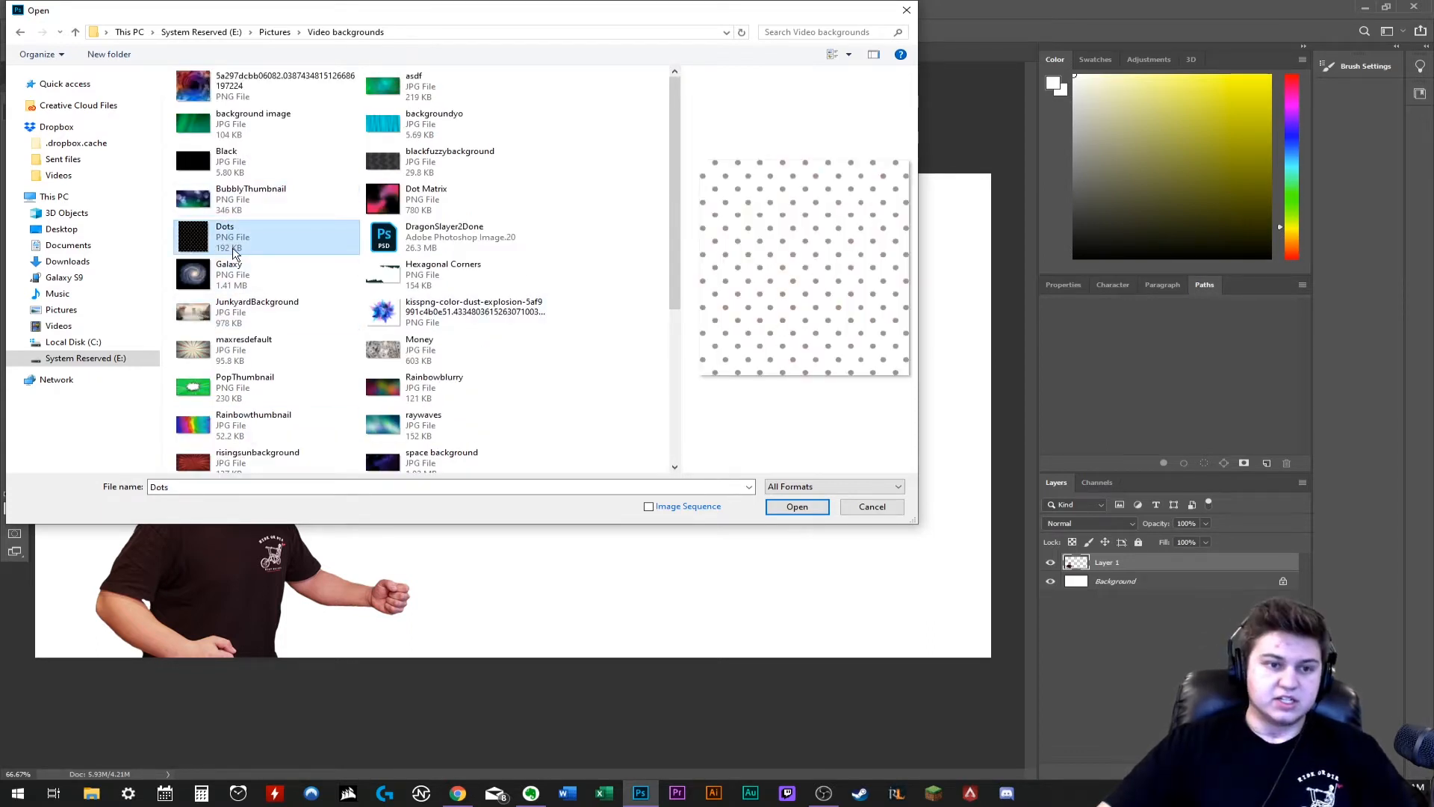
left_click(192, 83)
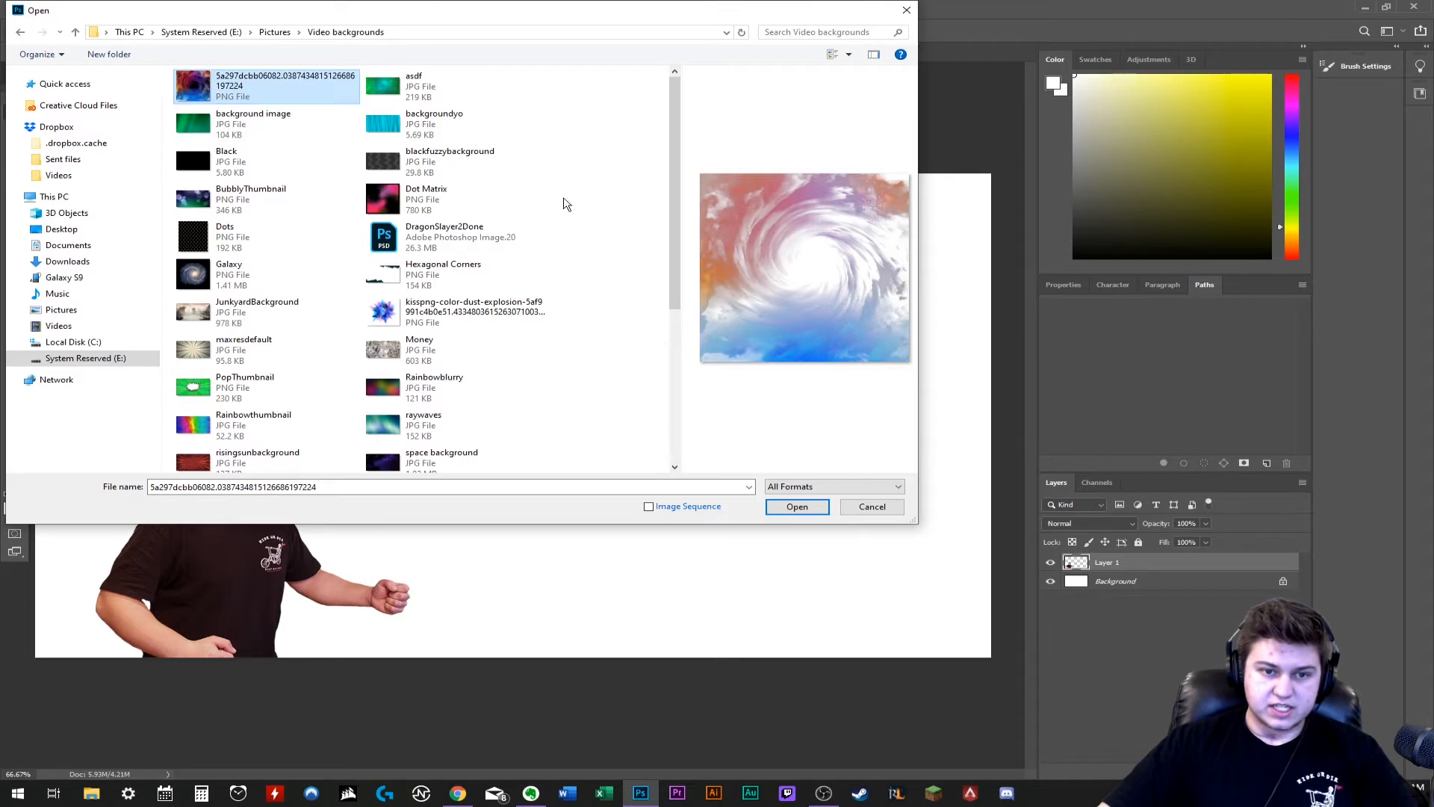
left_click(896, 507)
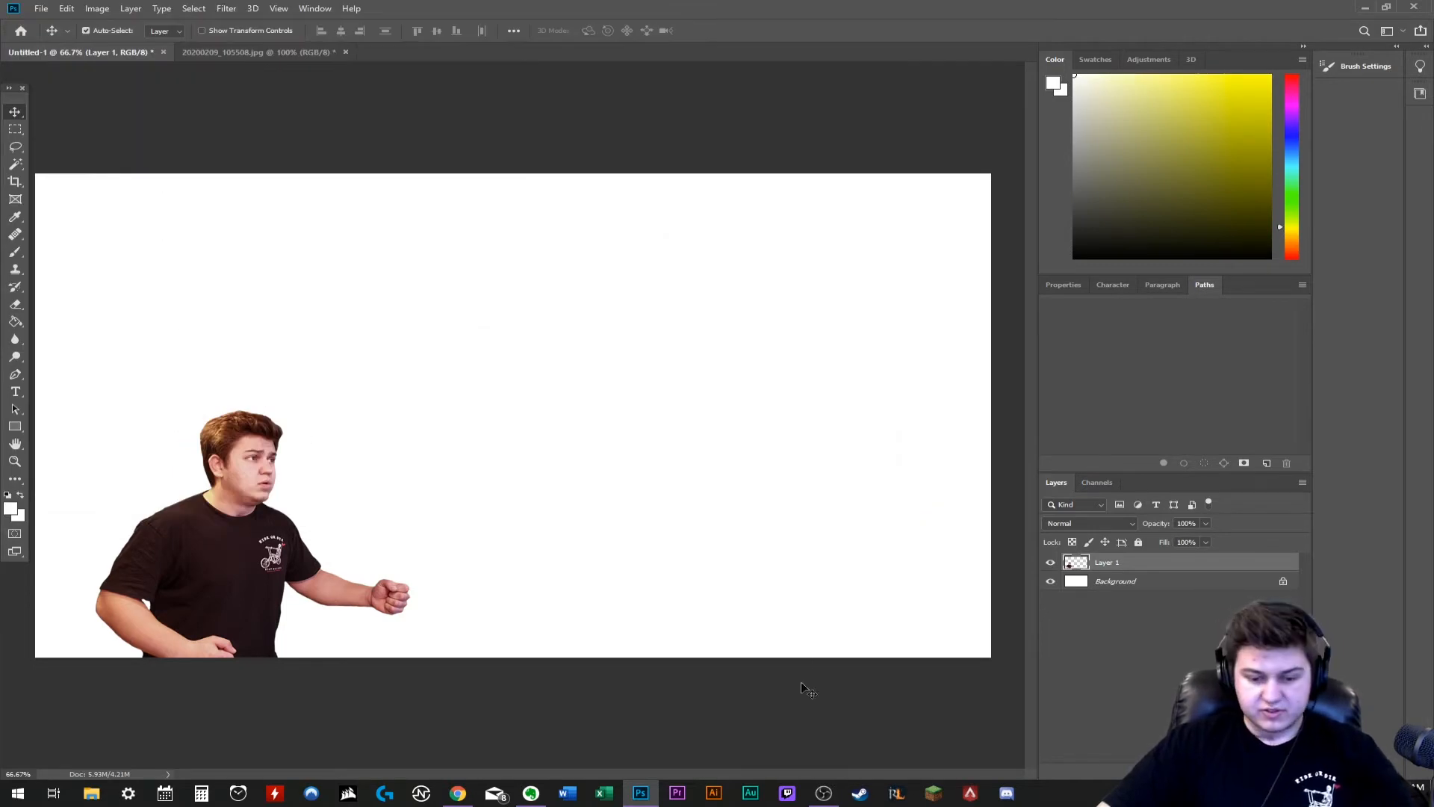
- Switch to Chrome, search Google Images for "minecraft jungle biome" and open the Bamboo Jungle result
left_click(457, 792)
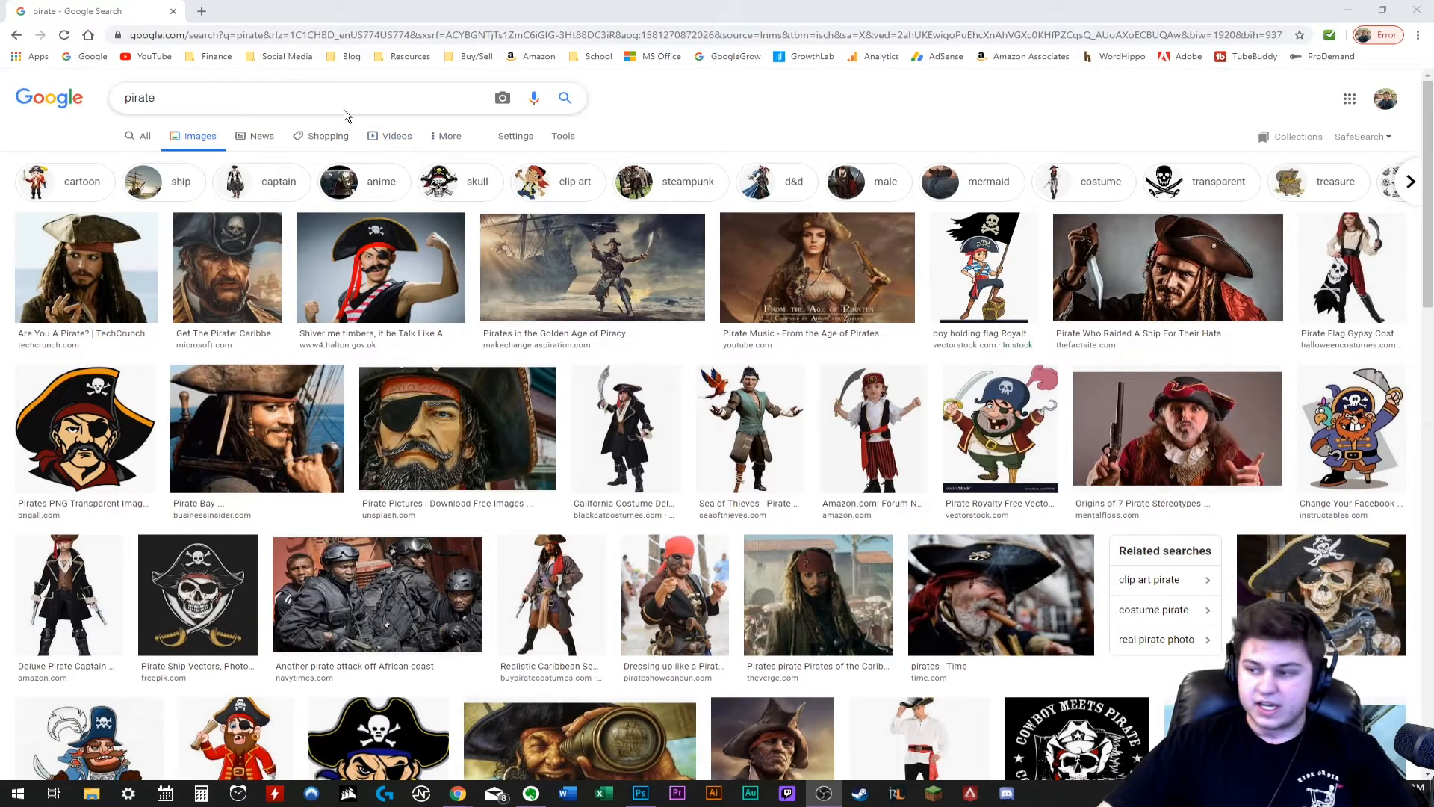
left_click_drag(347, 109, 121, 108)
type("minecraft jungle")
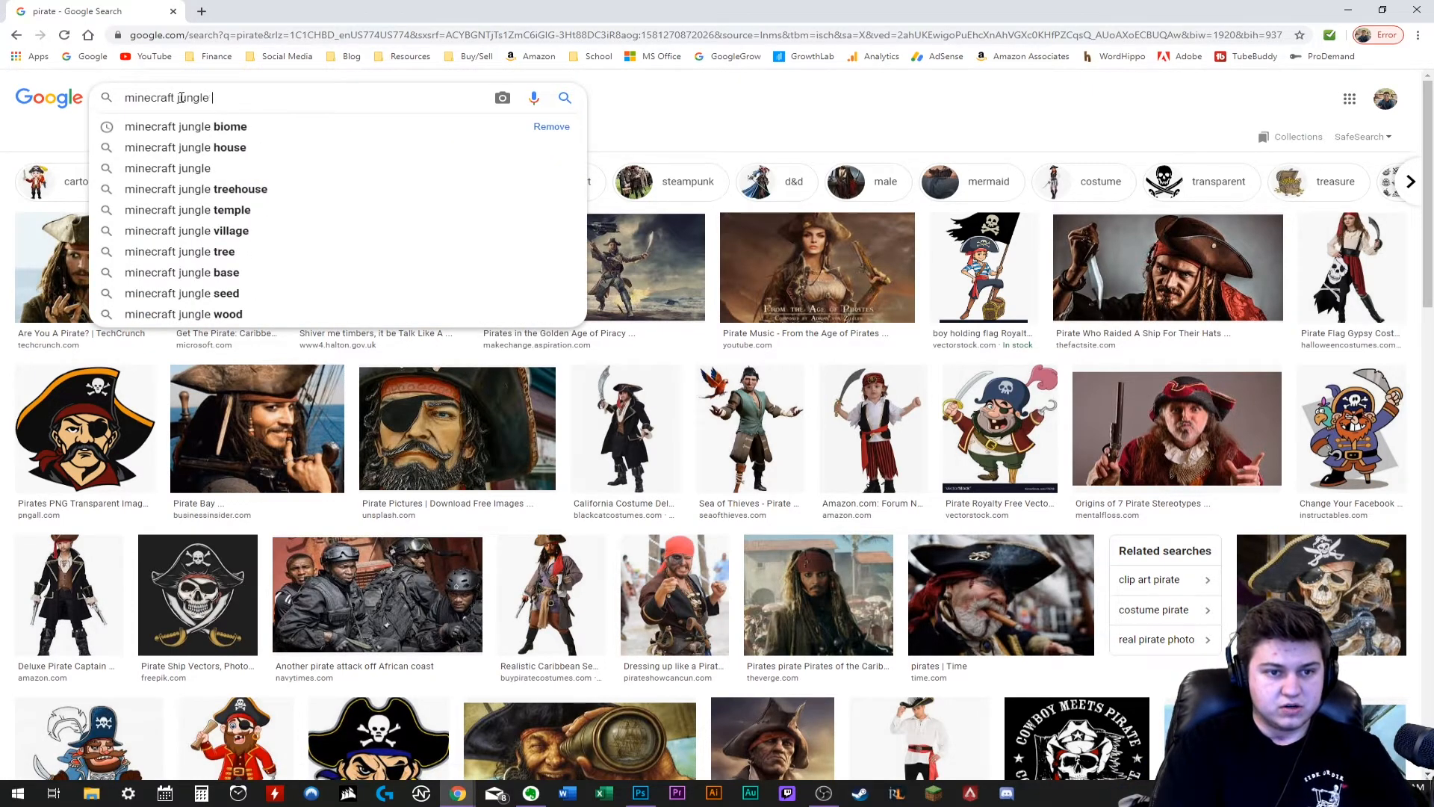
type(" biome")
key("Return")
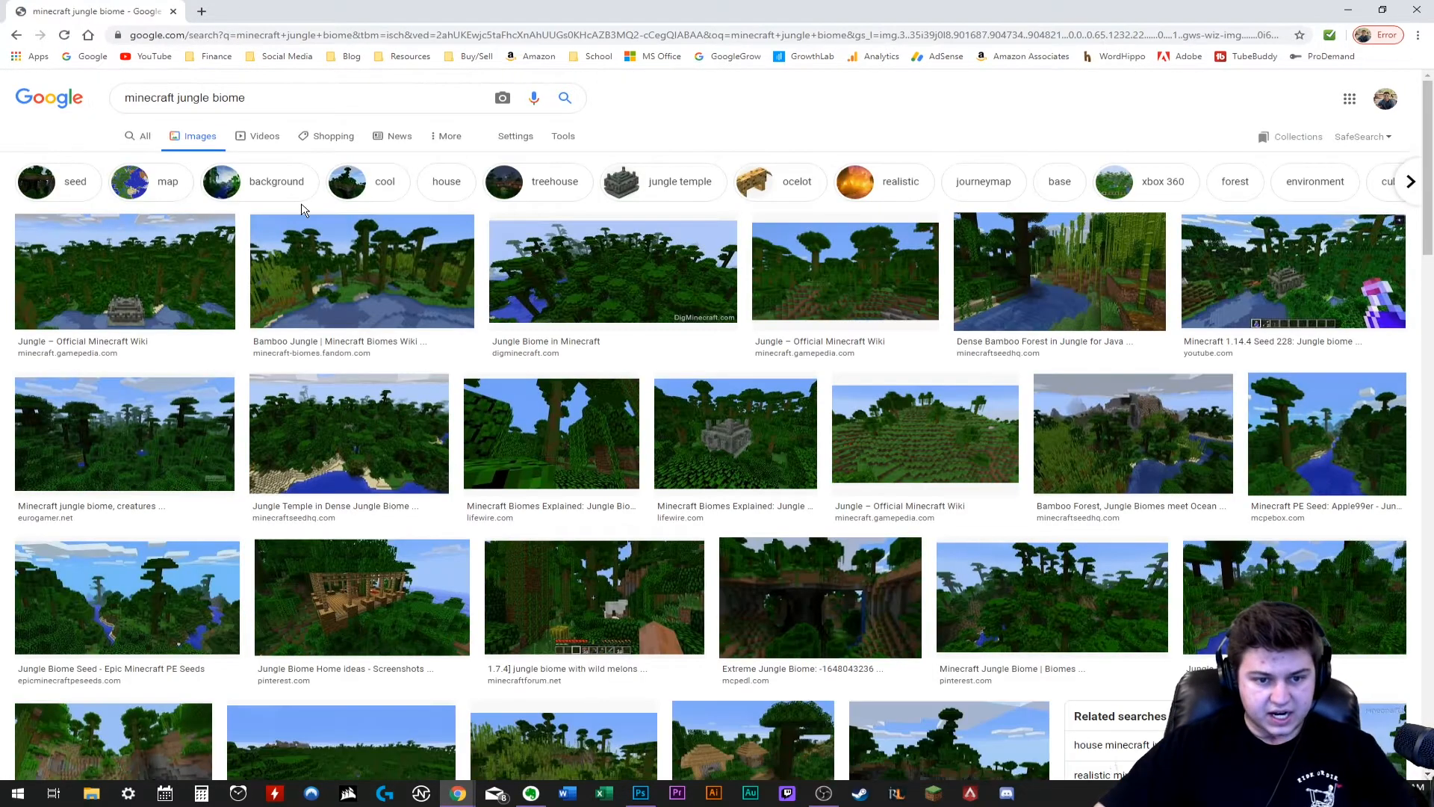
left_click(377, 252)
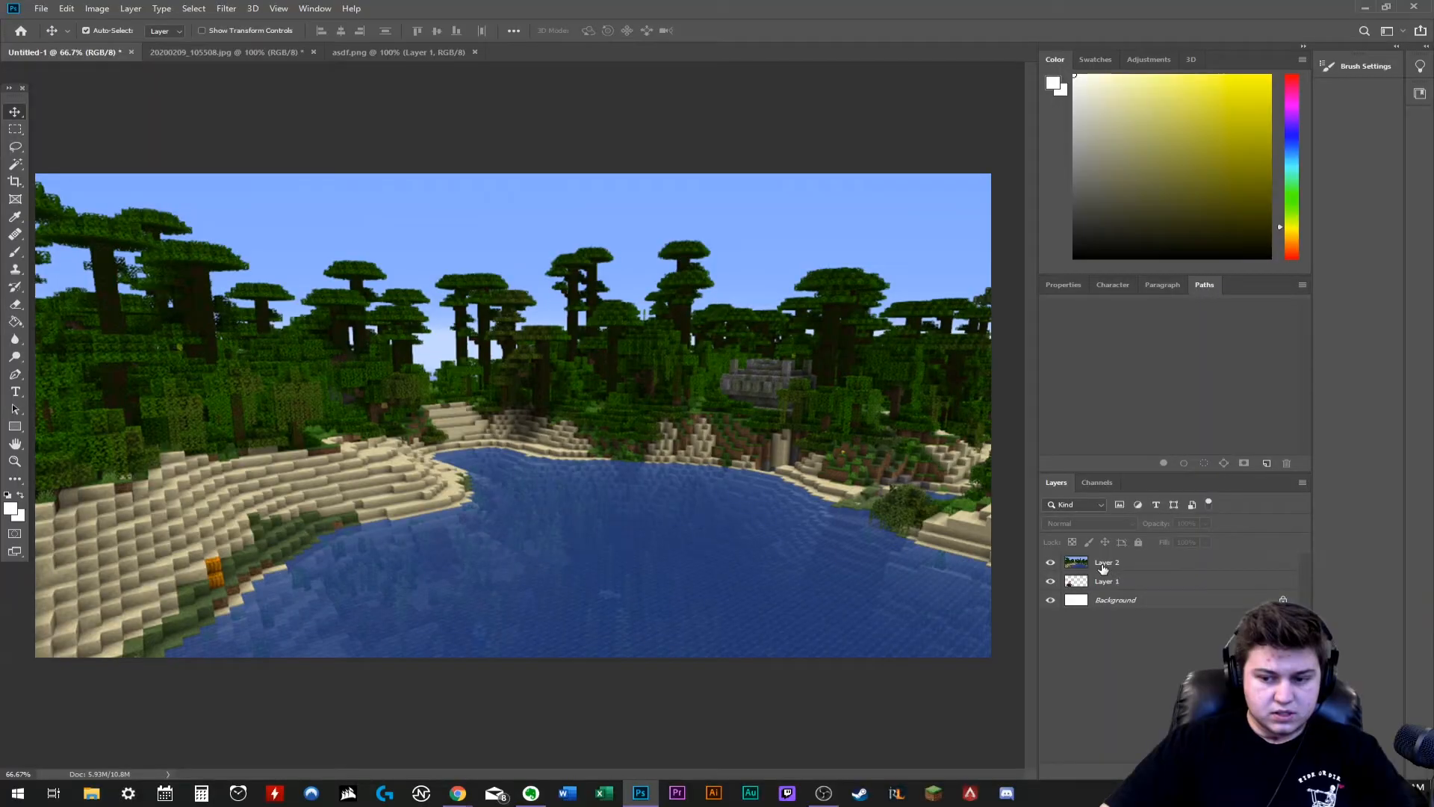
- Reorder the layers so the man's cutout sits above the jungle lake background
left_click_drag(1117, 561, 1120, 562)
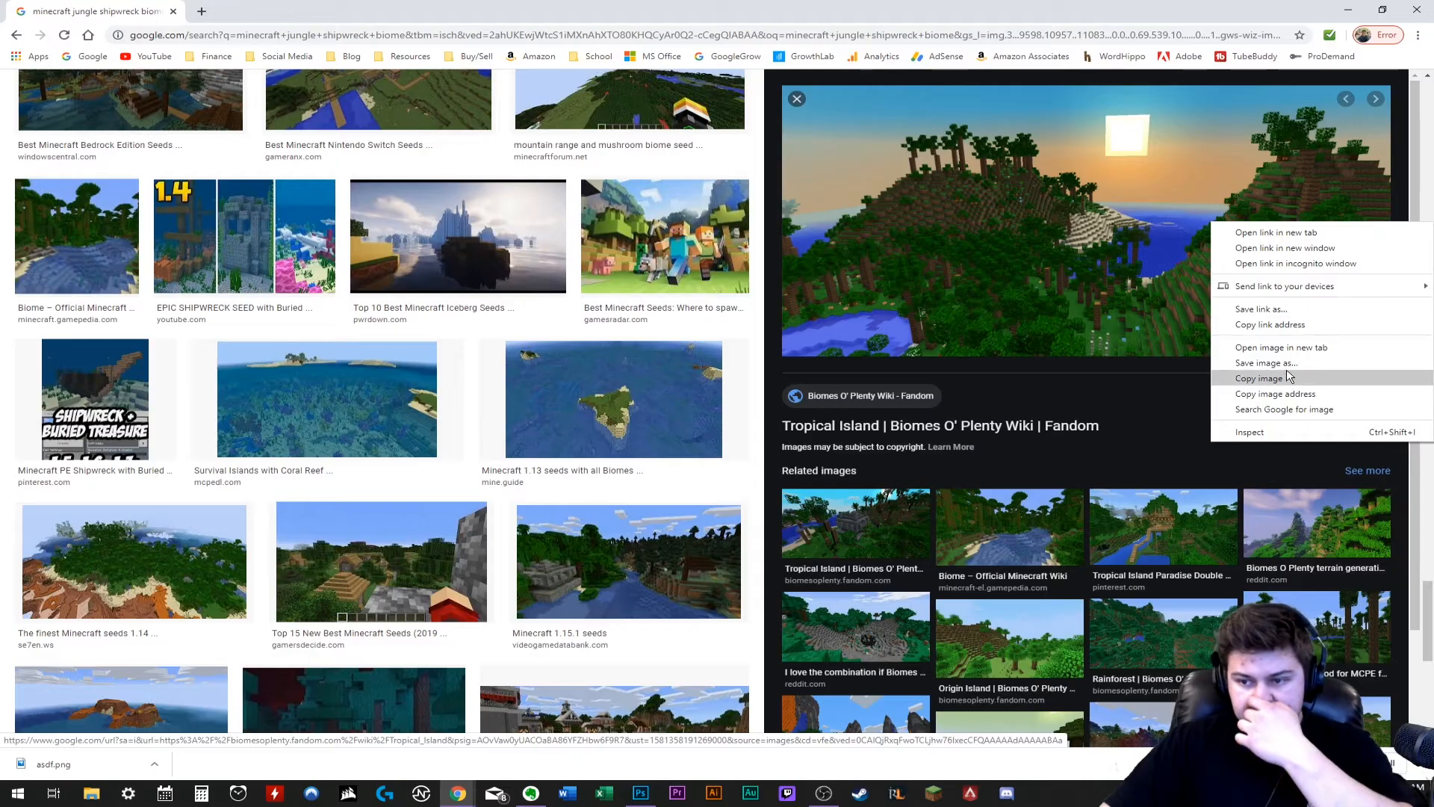
- Save the Tropical Island image from the Google Images results as a PNG named asfd in the MineCraft THUMBNAIL FOLDER
left_click(1287, 360)
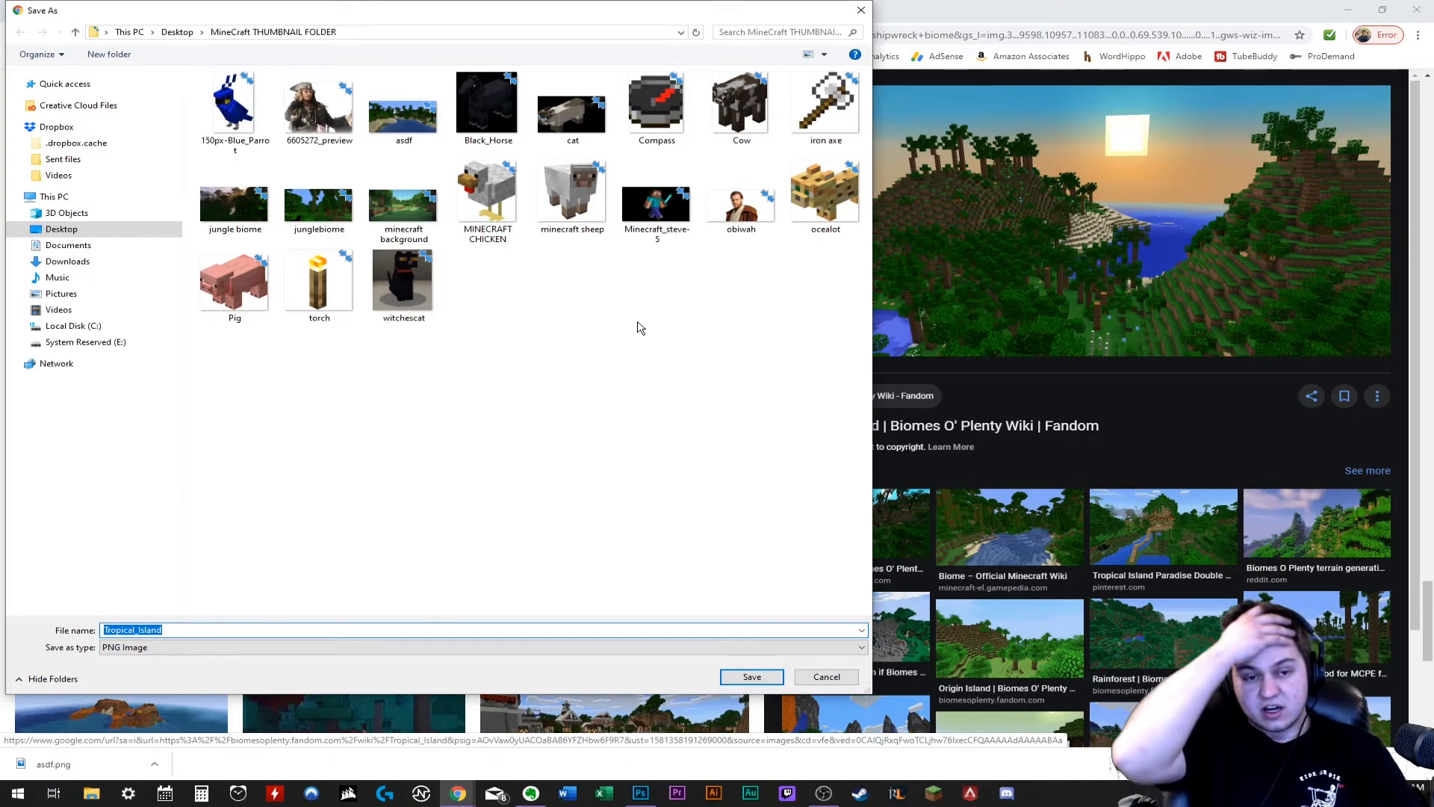
type("asfd")
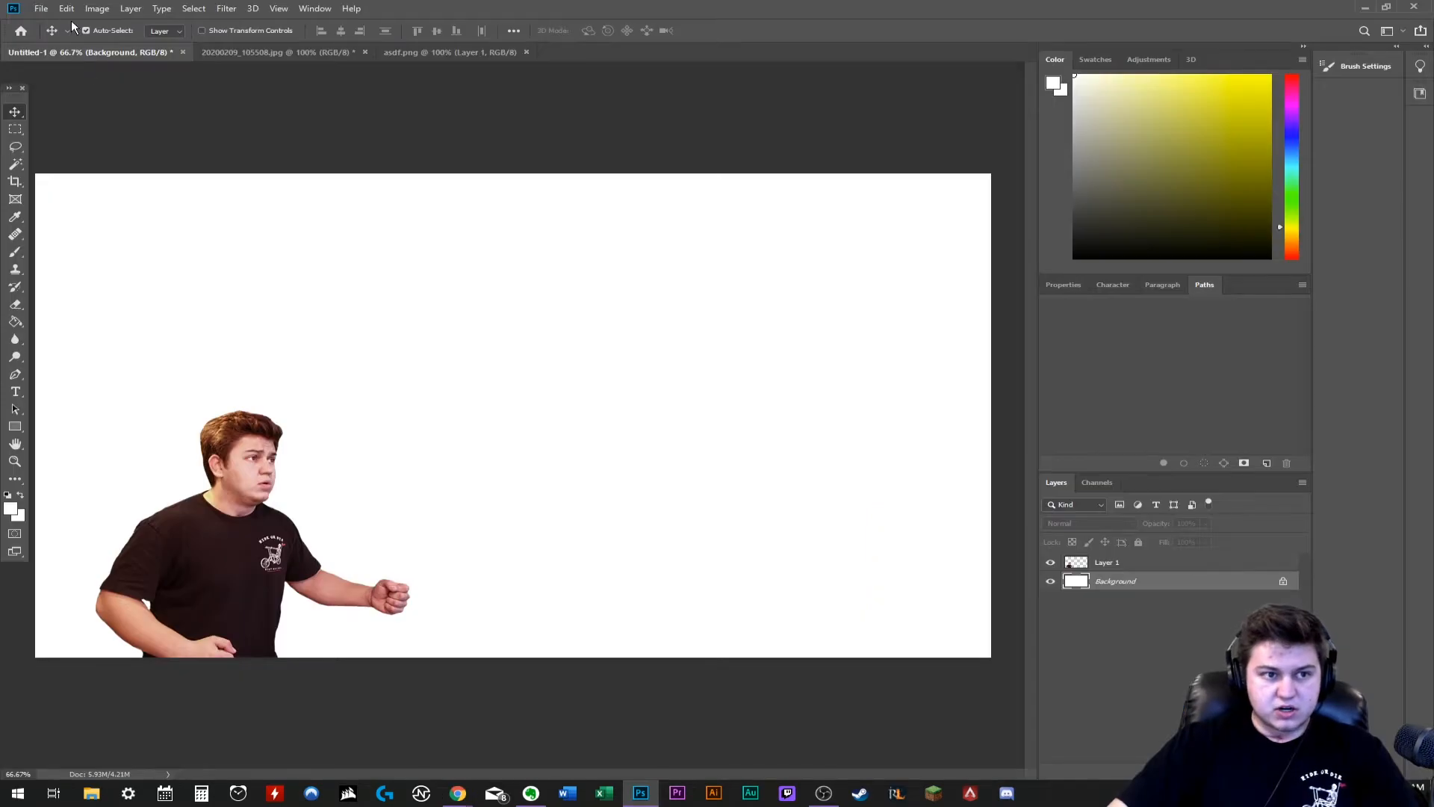
- Open asfd.png in Photoshop, place it in the thumbnail behind the man's cutout and enlarge it to cover the whole canvas
left_click(41, 8)
left_click(60, 39)
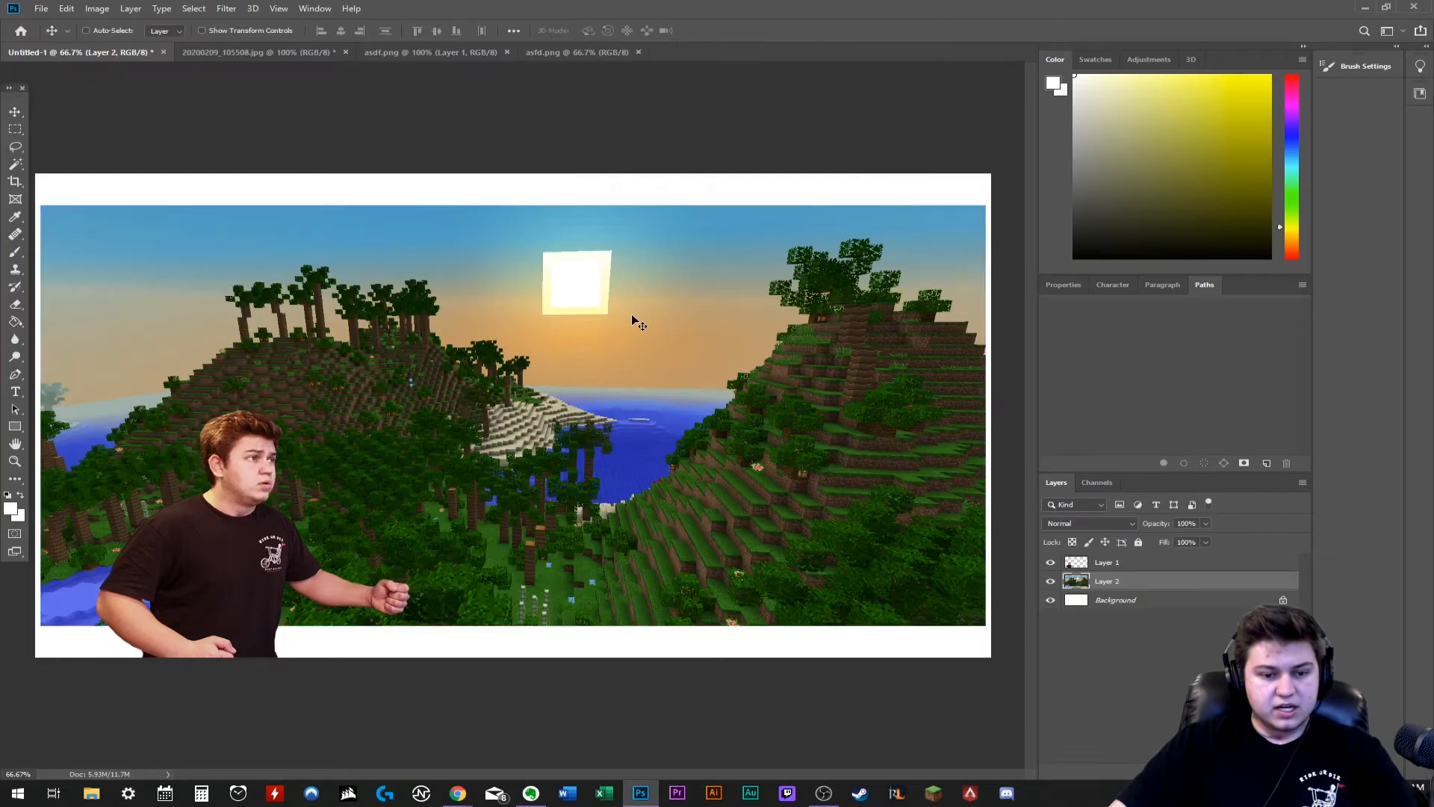
left_click_drag(635, 321, 604, 289)
key("ctrl+t")
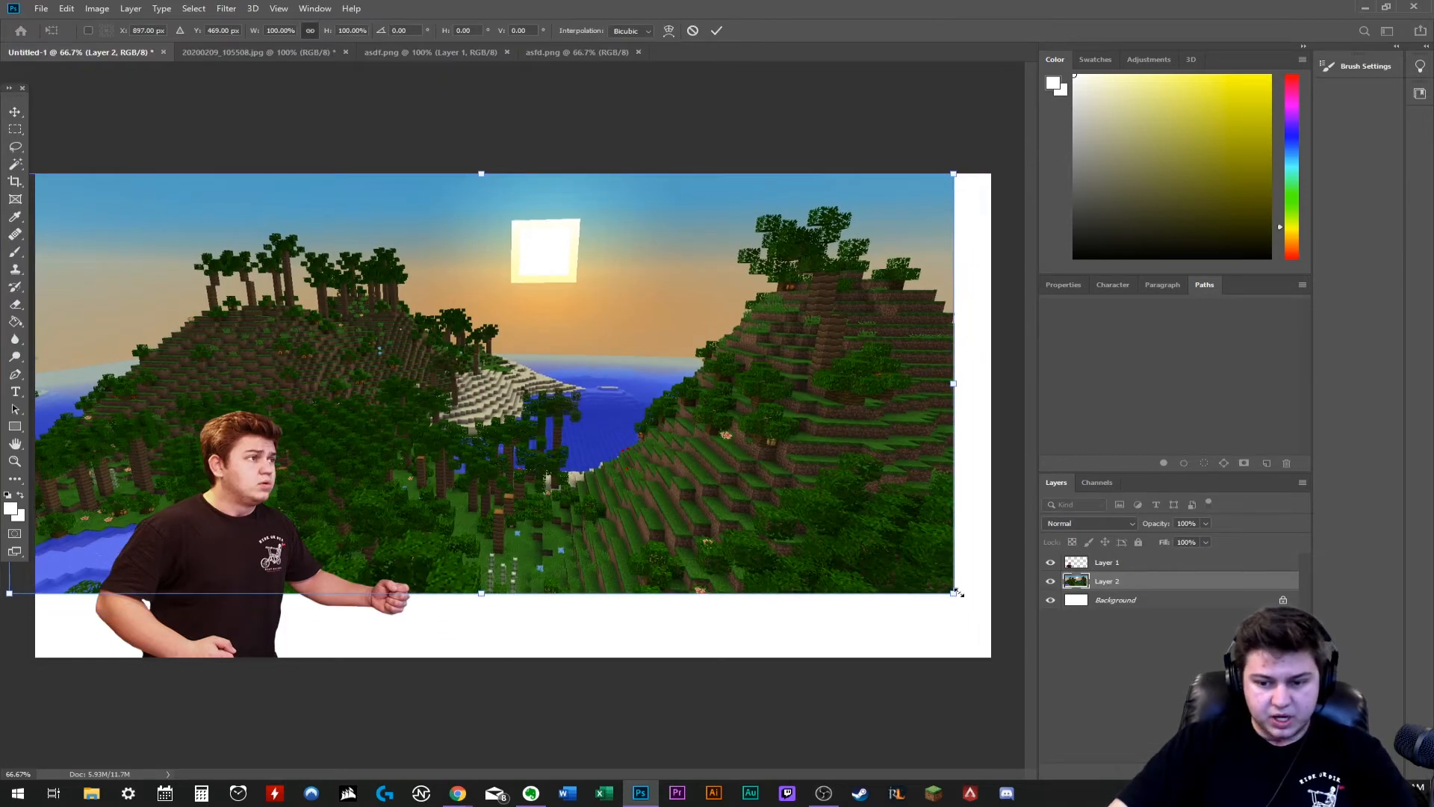
left_click_drag(958, 592, 1110, 663)
left_click_drag(844, 555, 810, 549)
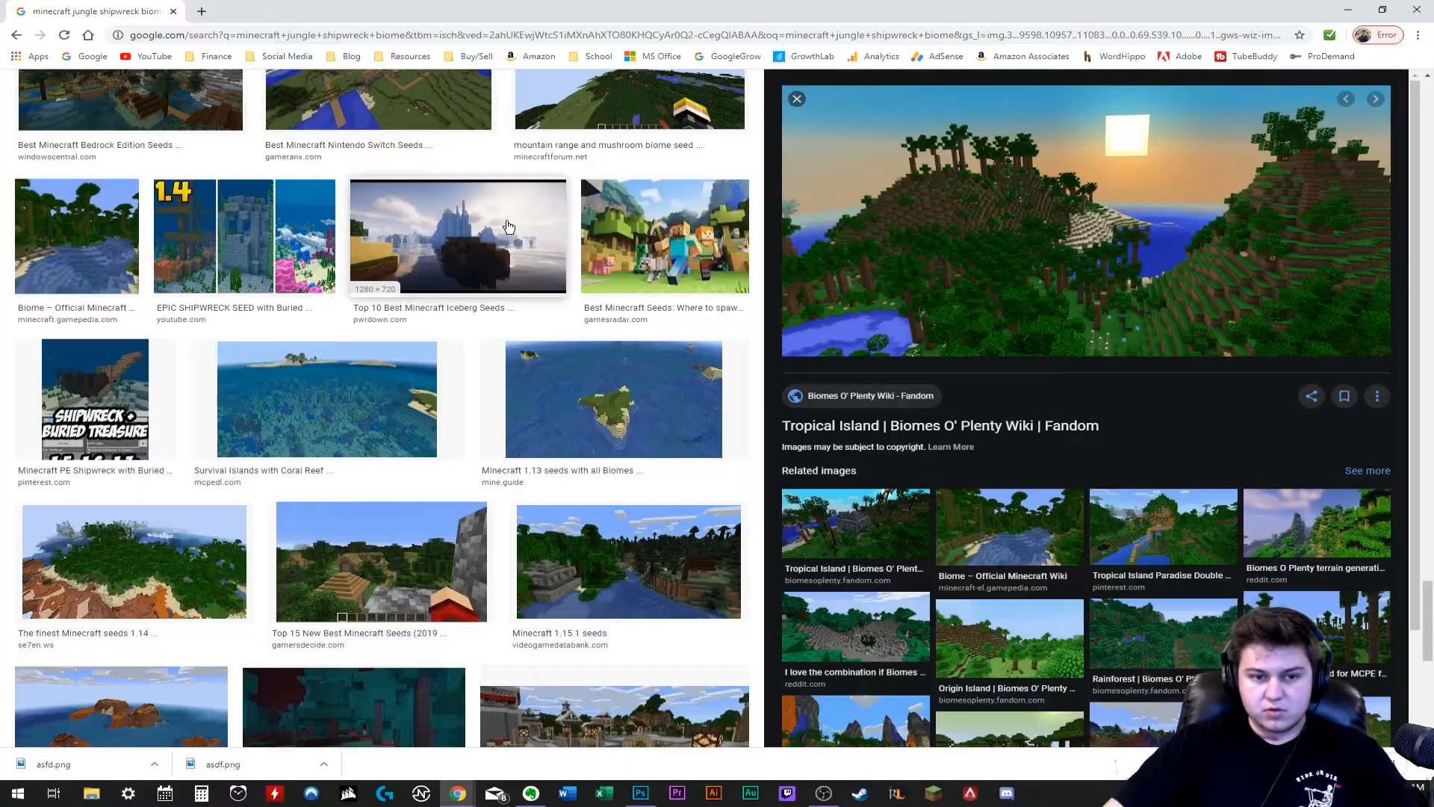
- Switch to Chrome, find the wooden shipwreck picture from the Official Minecraft Wiki in the image results and save it
scroll(508, 226, "down", 20)
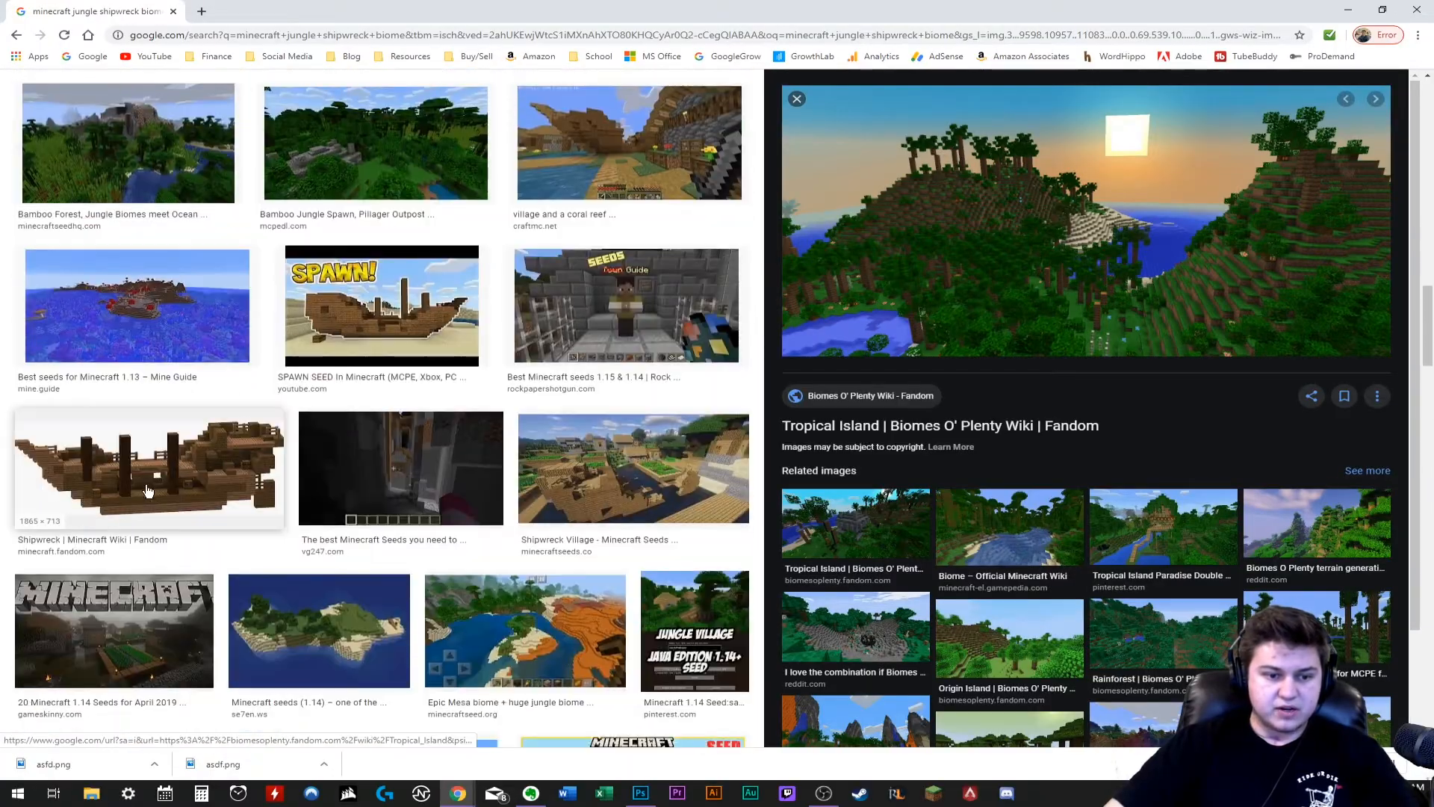
left_click(148, 491)
left_click(1009, 503)
right_click(991, 433)
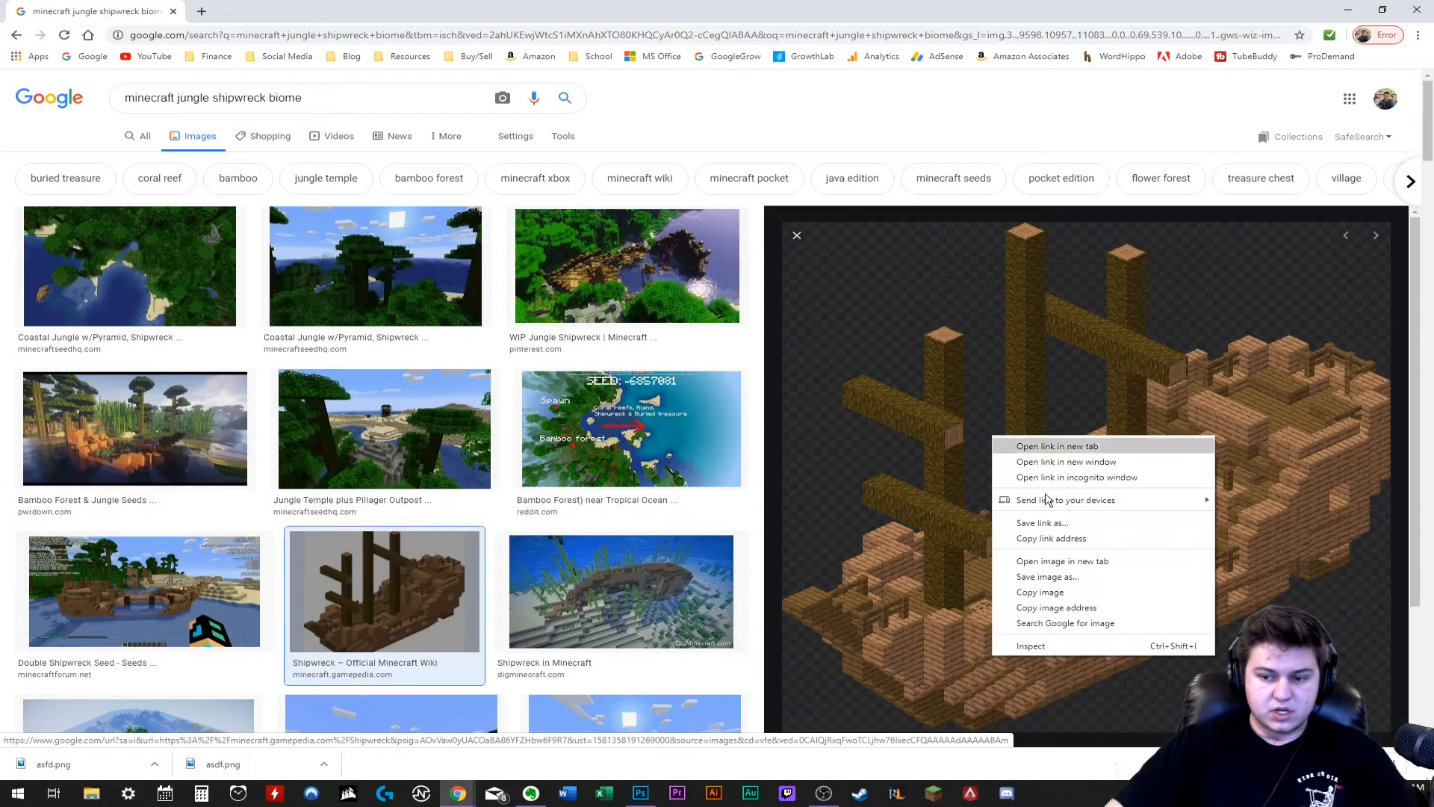
left_click(1081, 579)
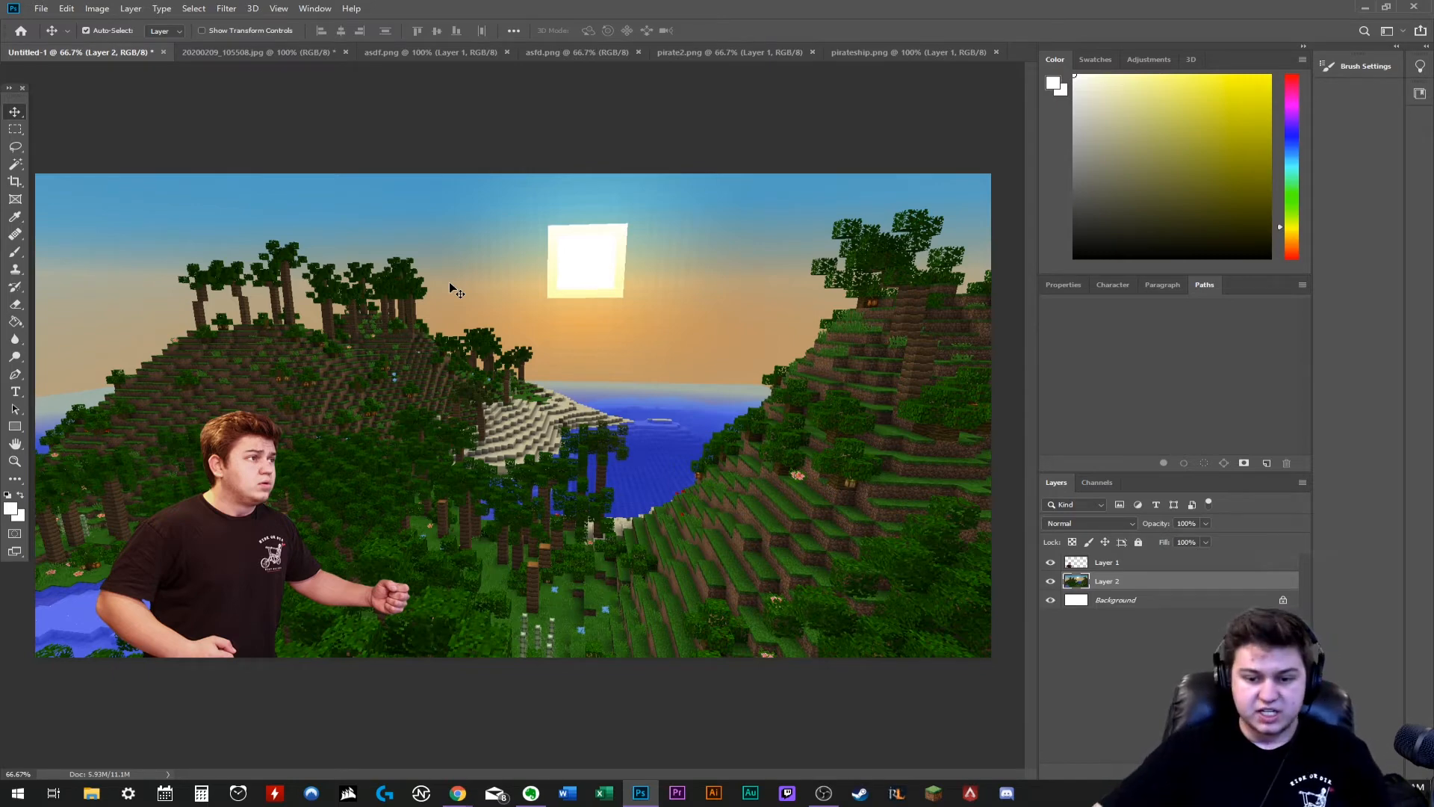
double_click(1124, 563)
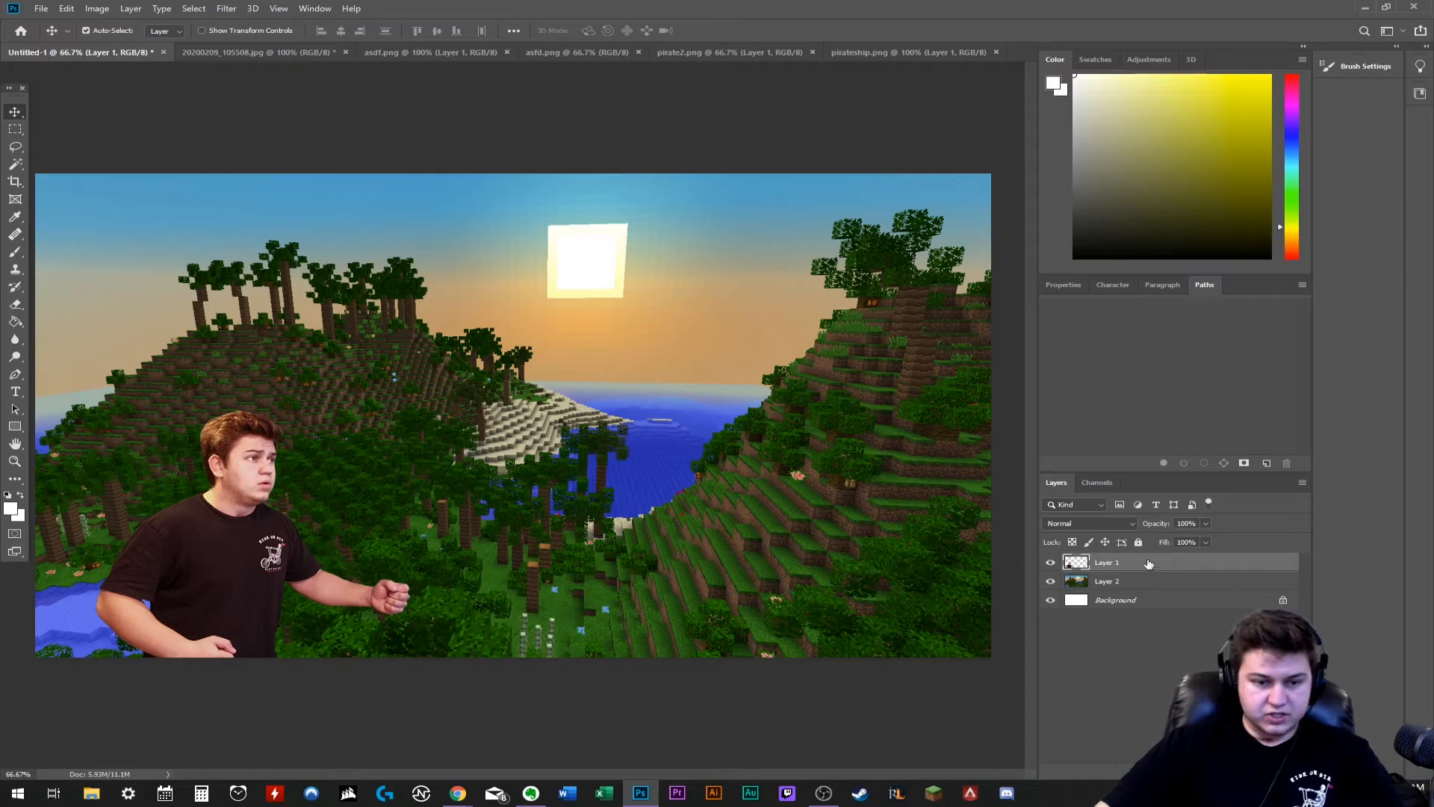
double_click(1149, 564)
left_click(898, 567)
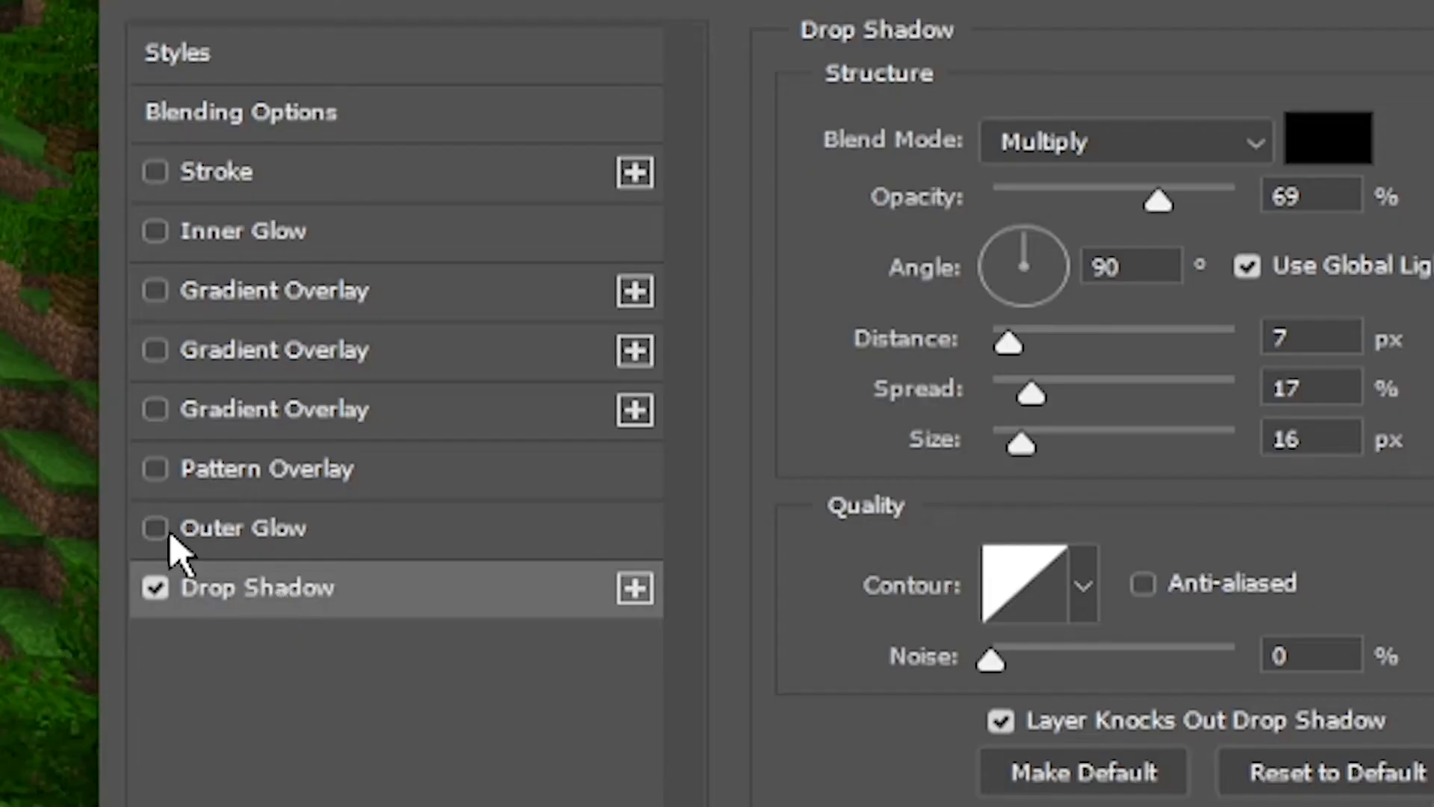
left_click(860, 549)
left_click(254, 527)
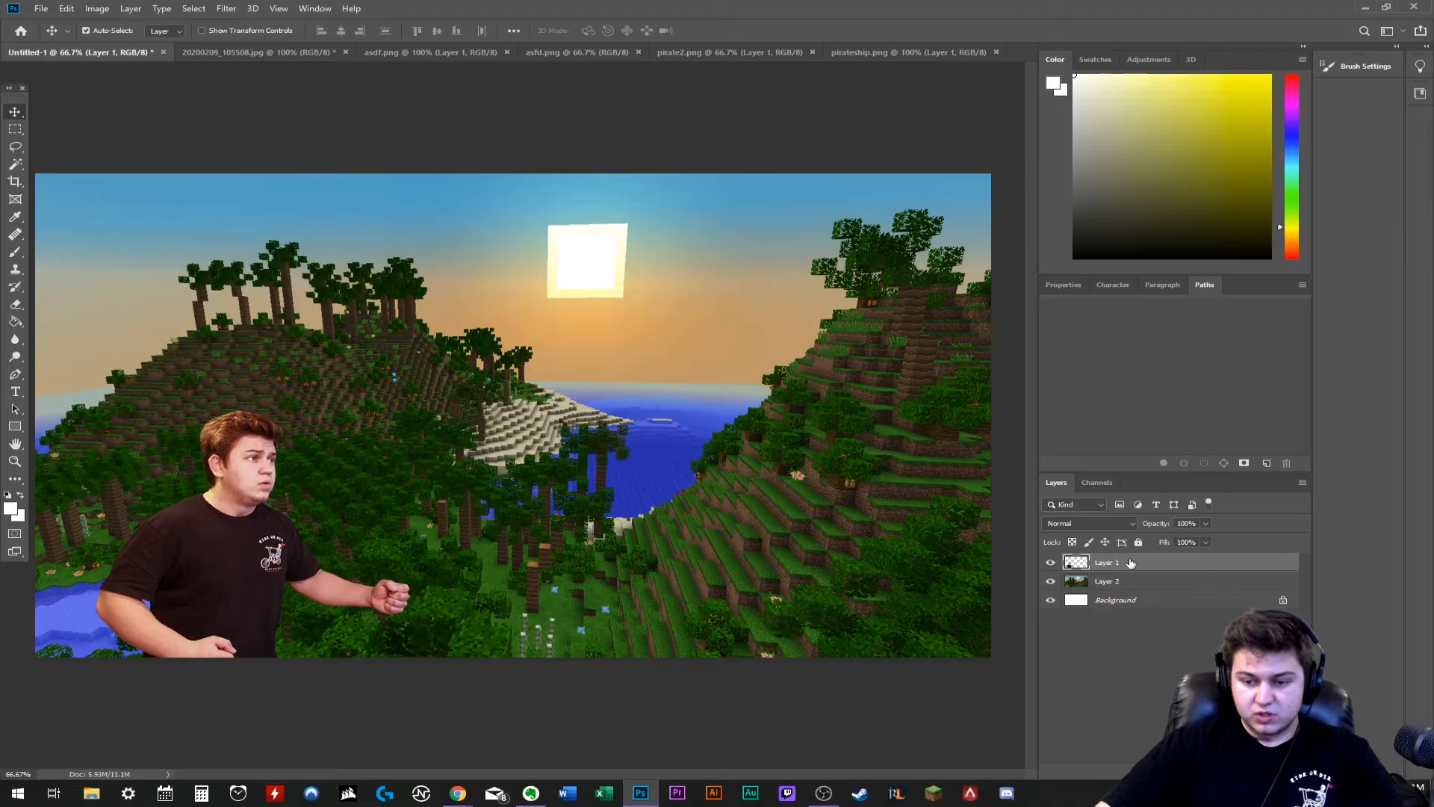
- Add Outer Glow and Drop Shadow layer styles to the man's cutout on Layer 1
double_click(1130, 563)
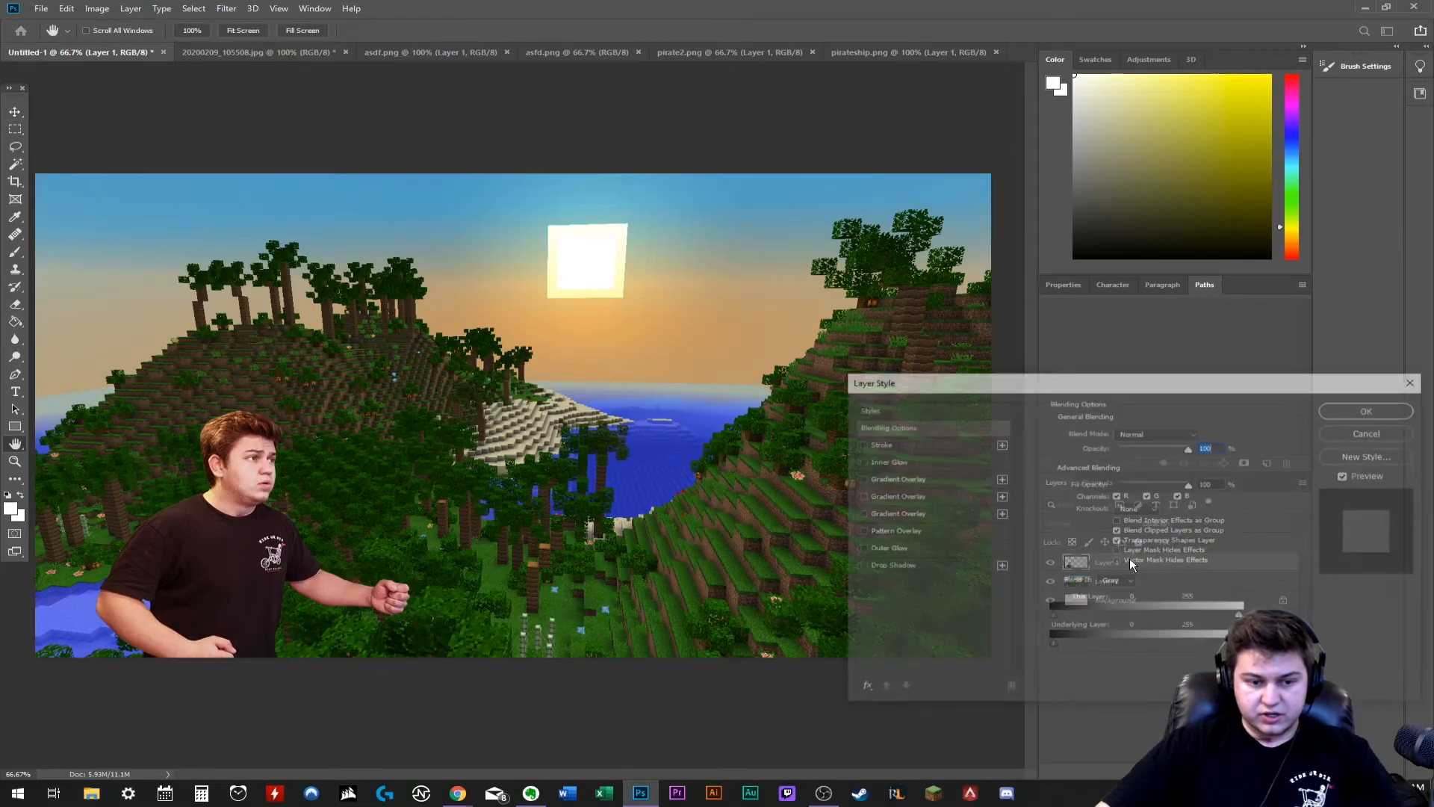
left_click(886, 548)
left_click(881, 565)
left_click(885, 547)
left_click_drag(1088, 387, 930, 319)
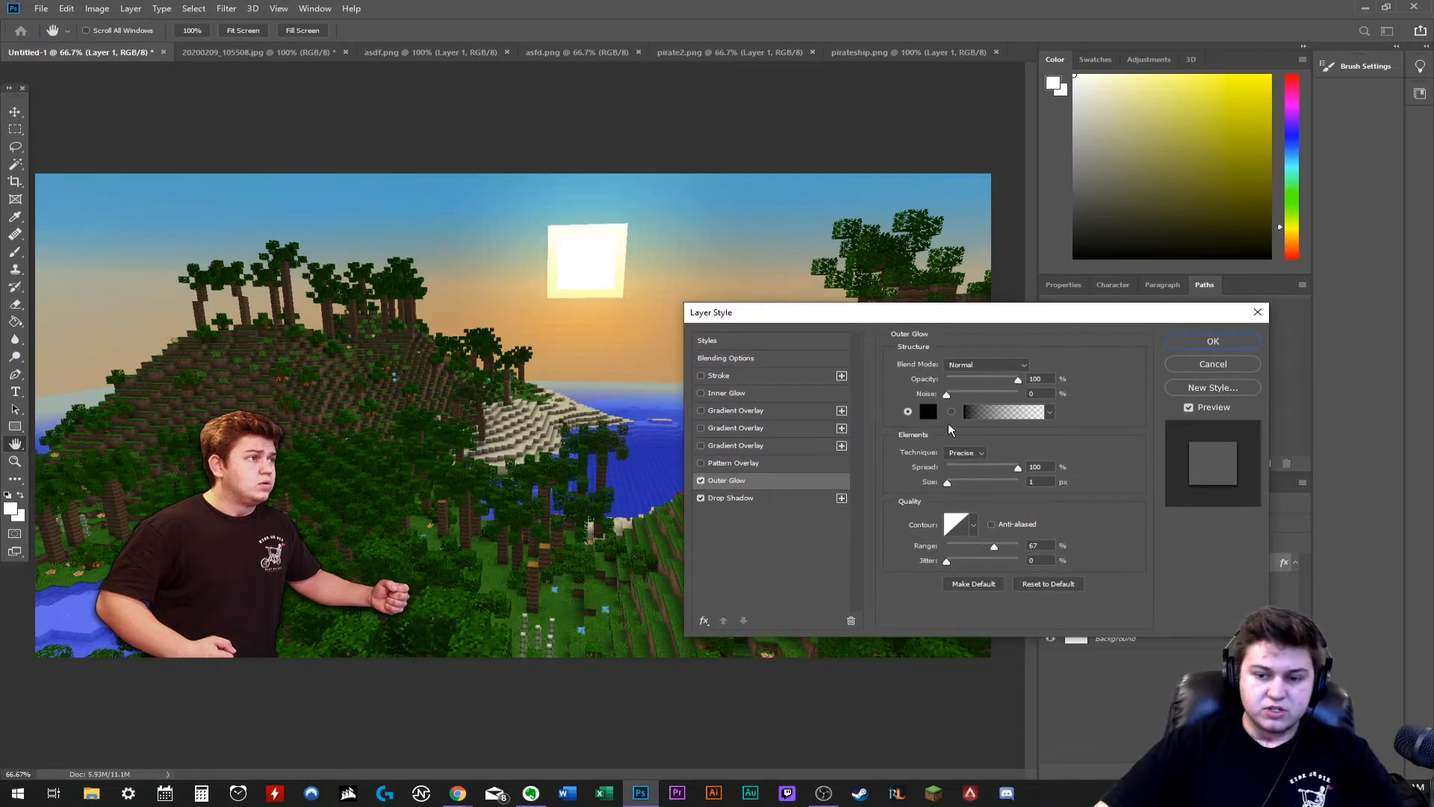
- Set the cutout's black outer glow to 5 px size at 100% spread and apply the layer style
left_click_drag(949, 482, 948, 483)
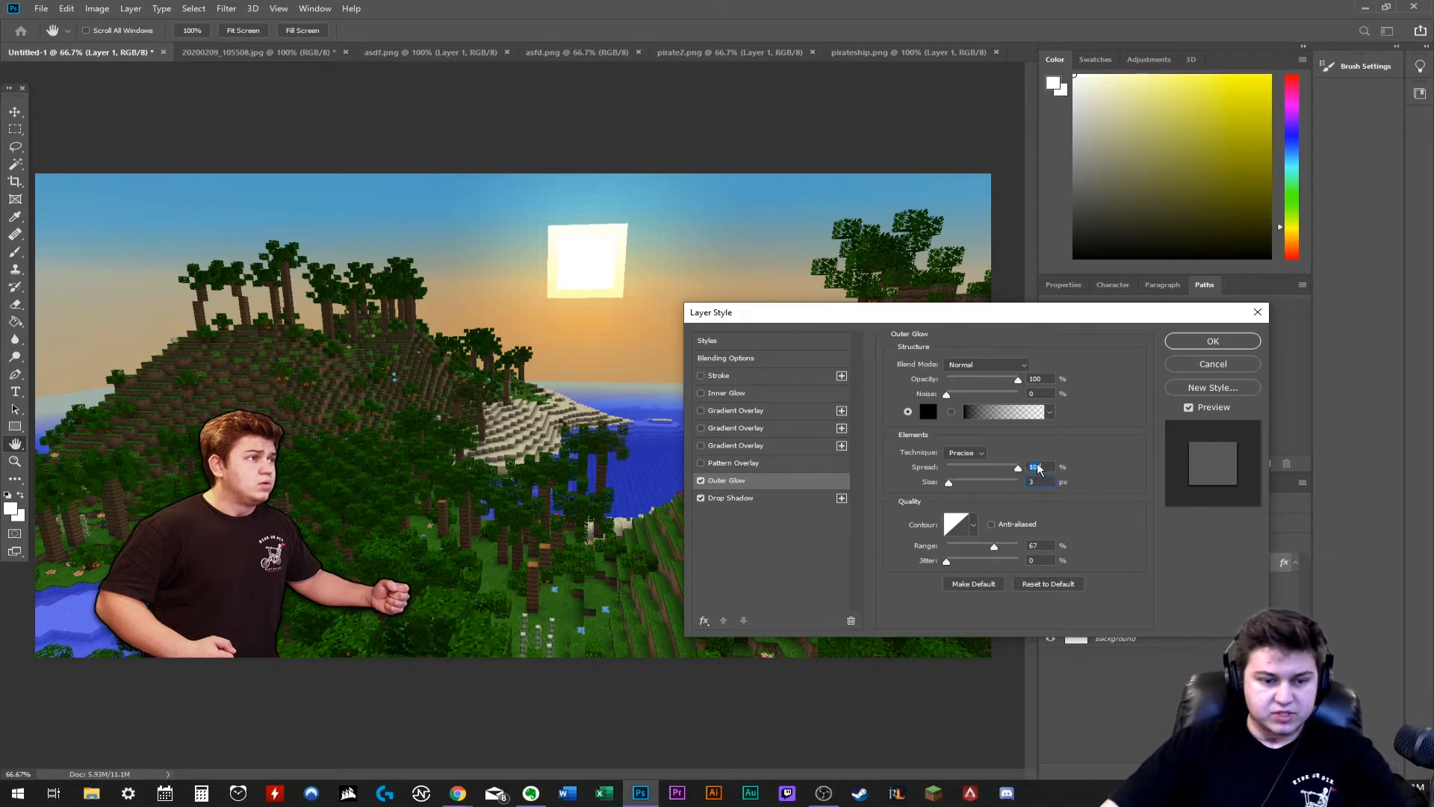
left_click(1002, 412)
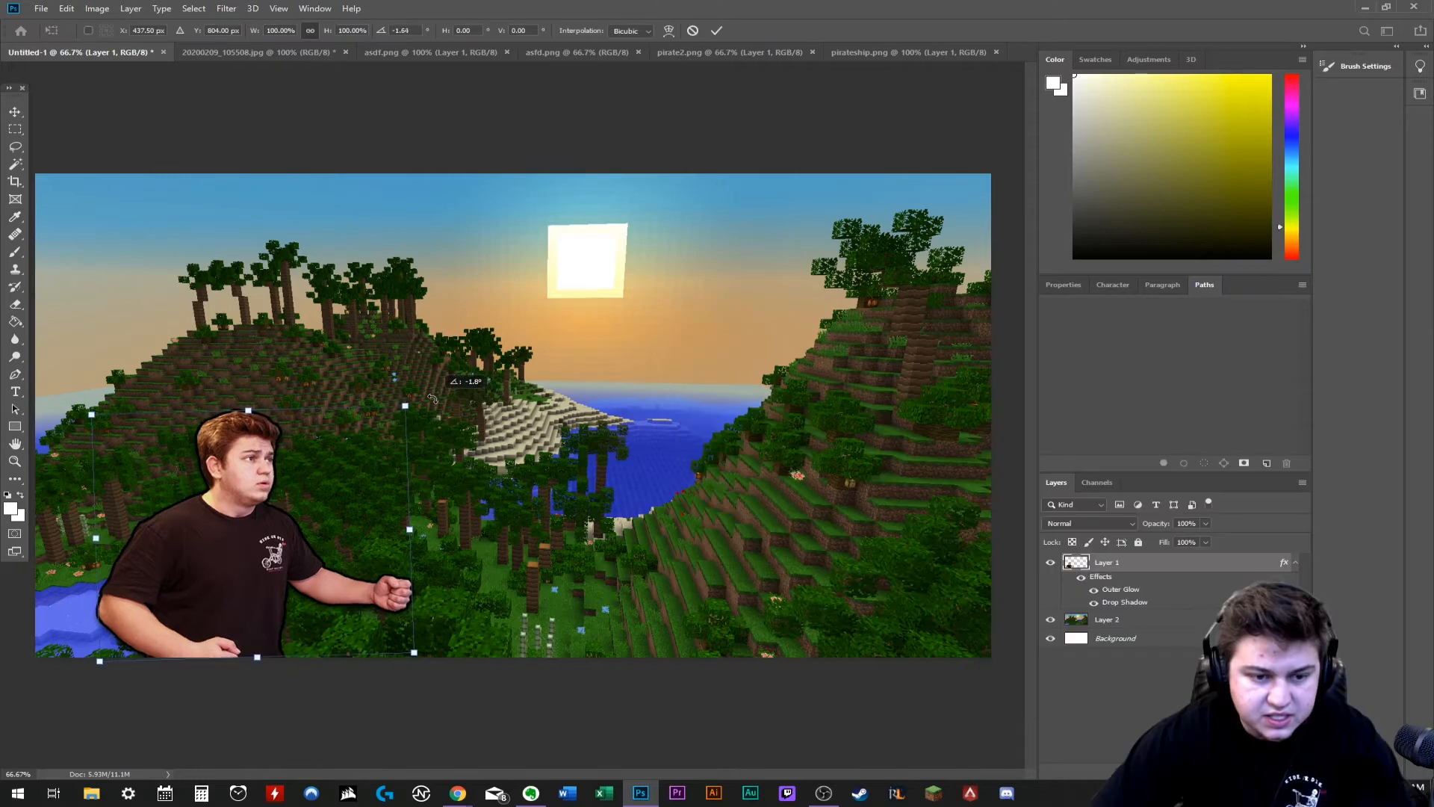
left_click_drag(434, 400, 430, 400)
key("Return")
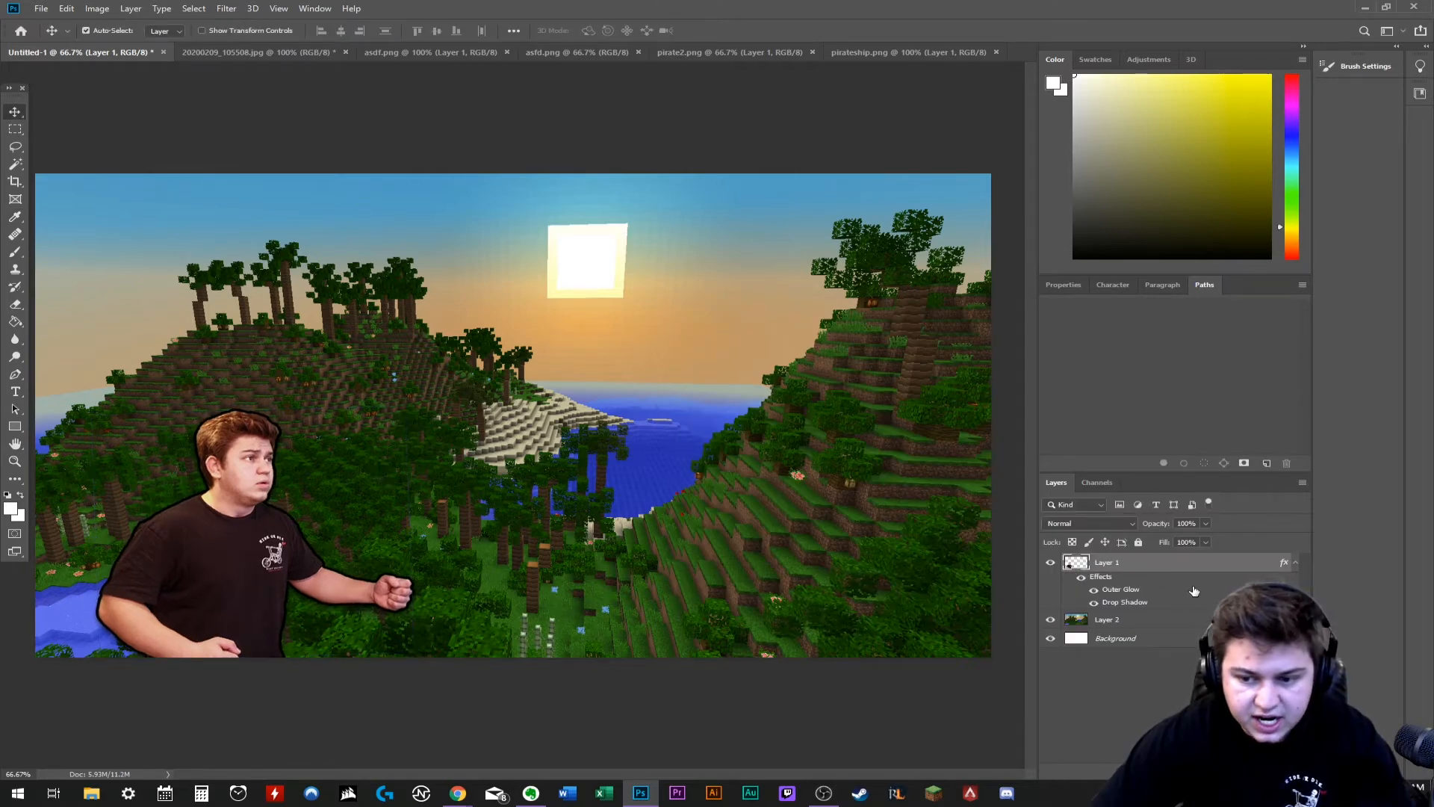
- Turn off the Outer Glow and Drop Shadow effects on the man's cutout
double_click(1137, 571)
left_click(736, 481)
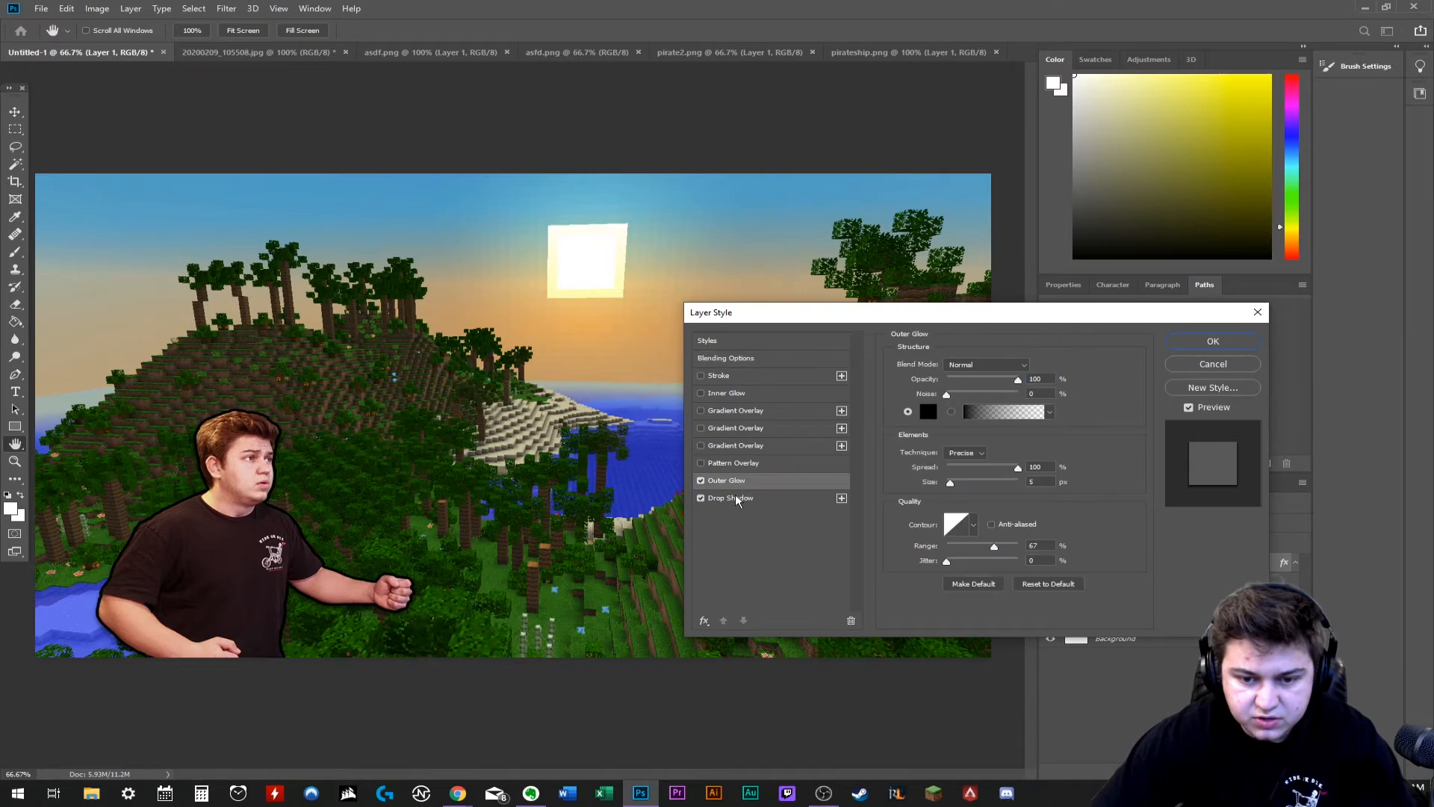
left_click(700, 480)
left_click(701, 498)
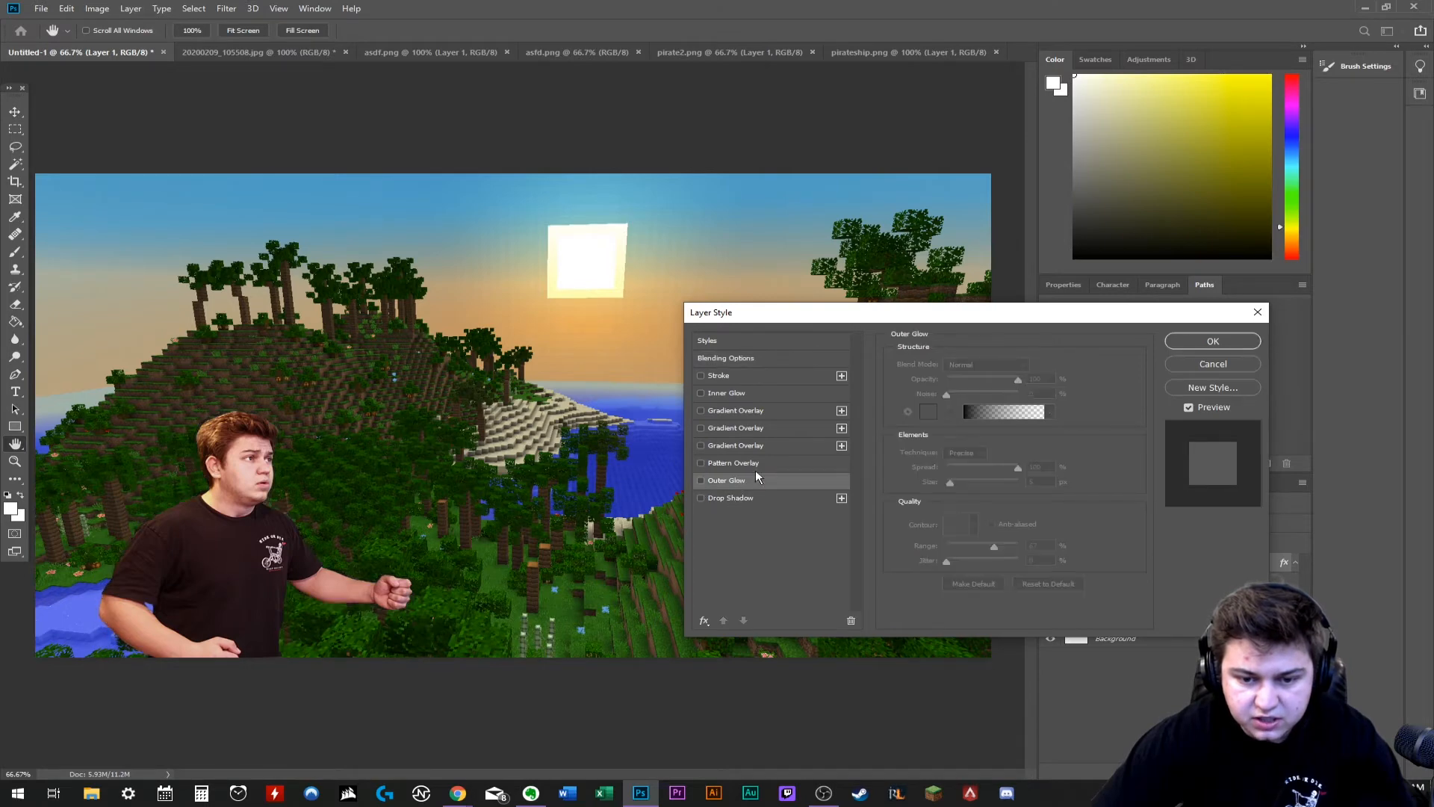
left_click(1230, 345)
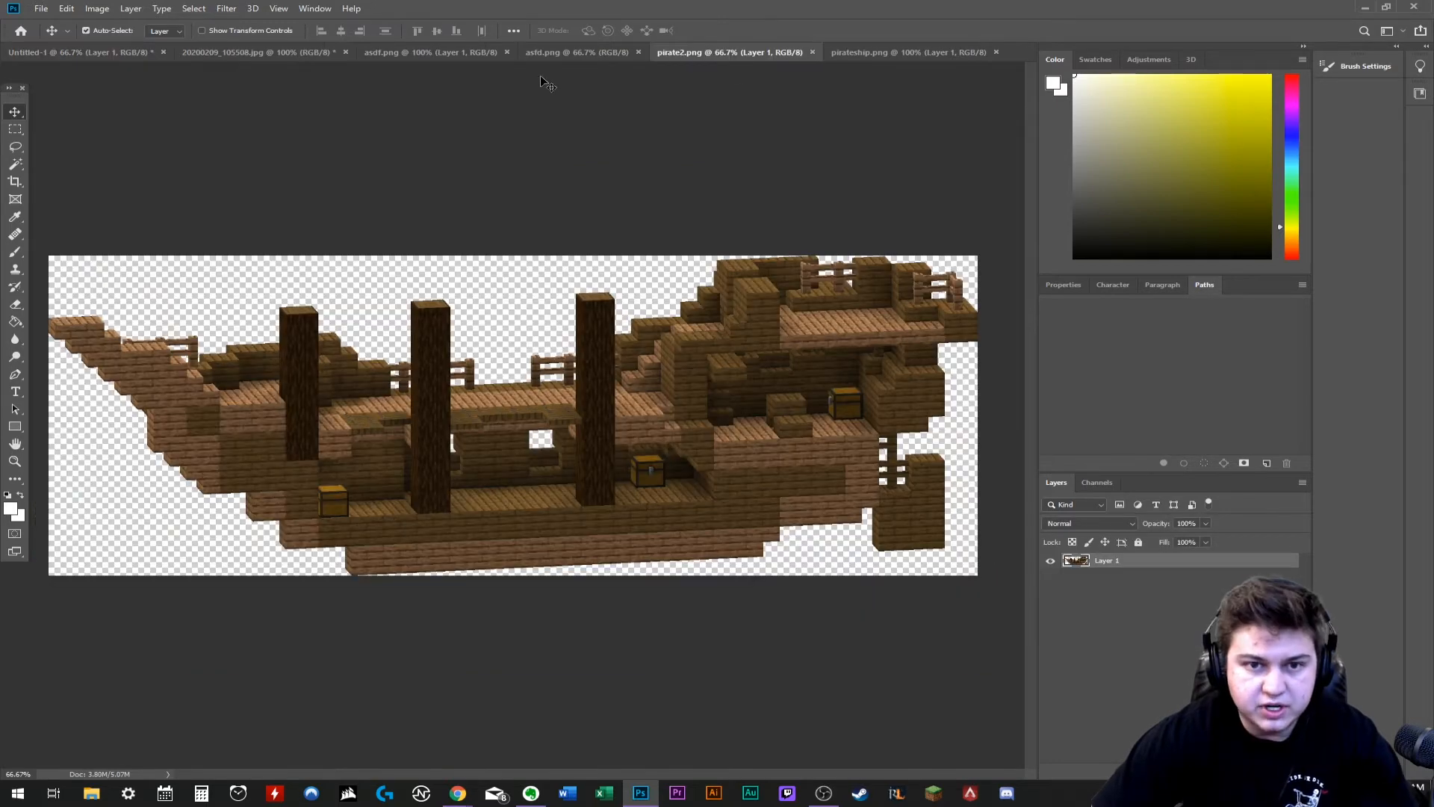
- Copy the whole ship image from pirateship.png and paste it into the Untitled-1 thumbnail as a new layer
left_click(559, 54)
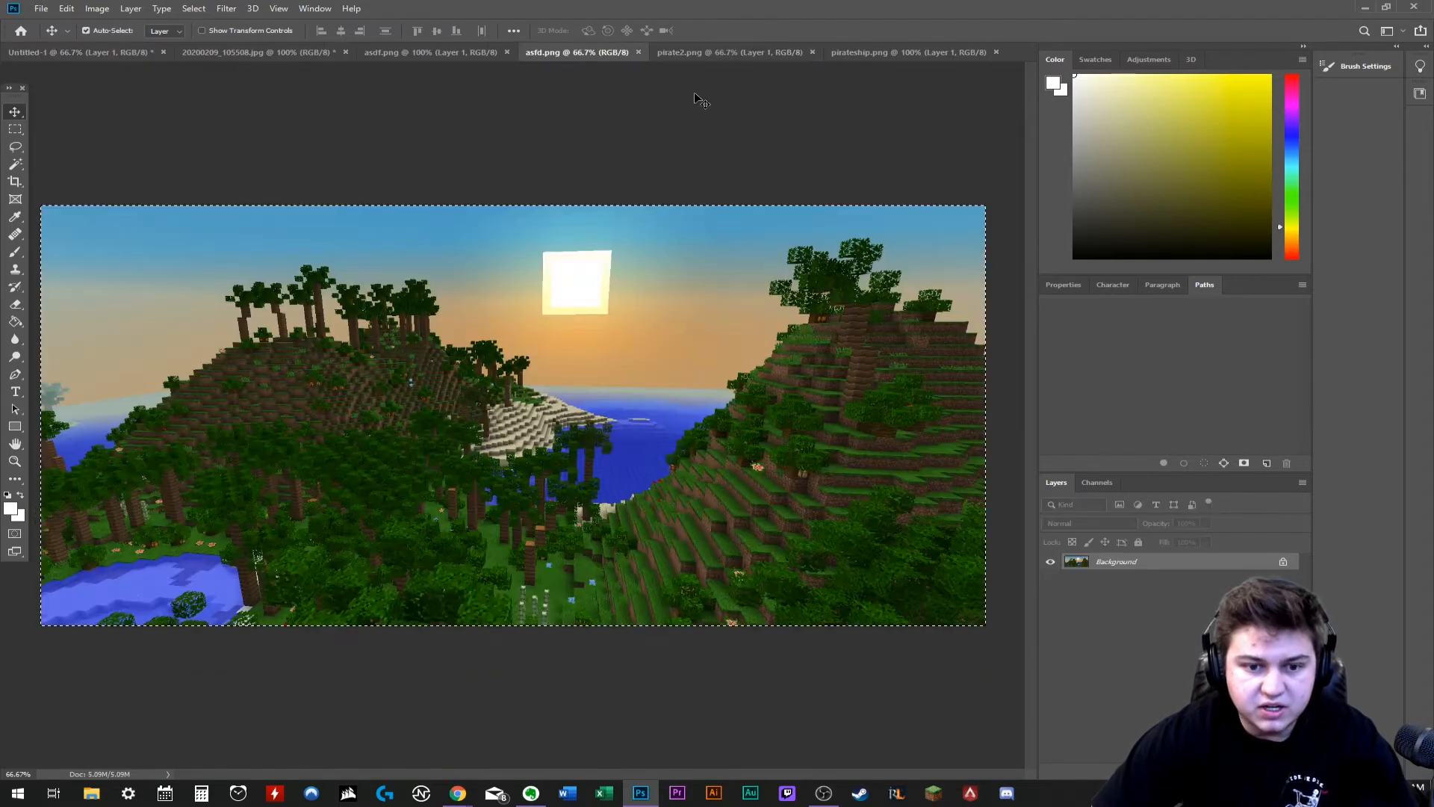
left_click(920, 54)
left_click(194, 9)
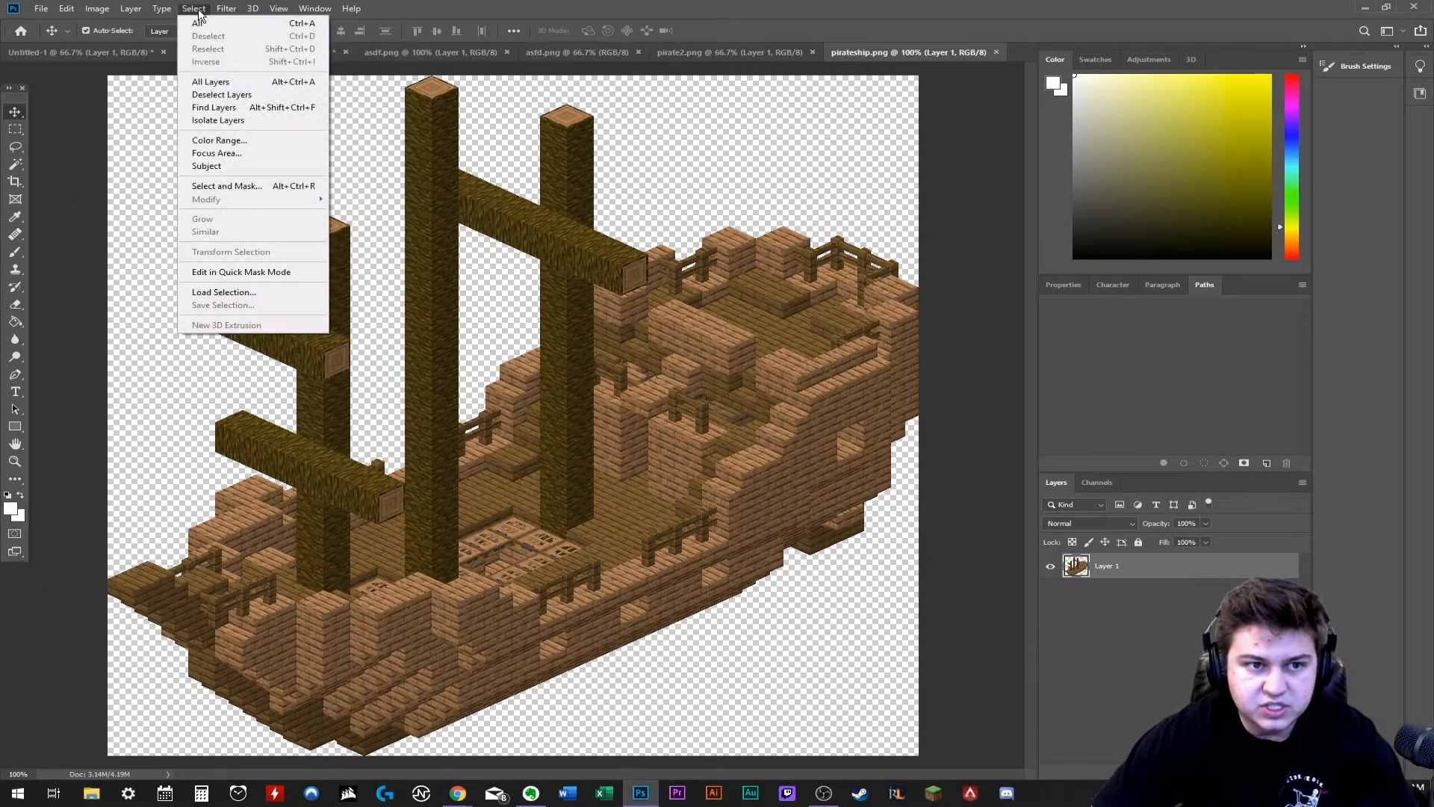
left_click(198, 21)
left_click(105, 55)
left_click(66, 8)
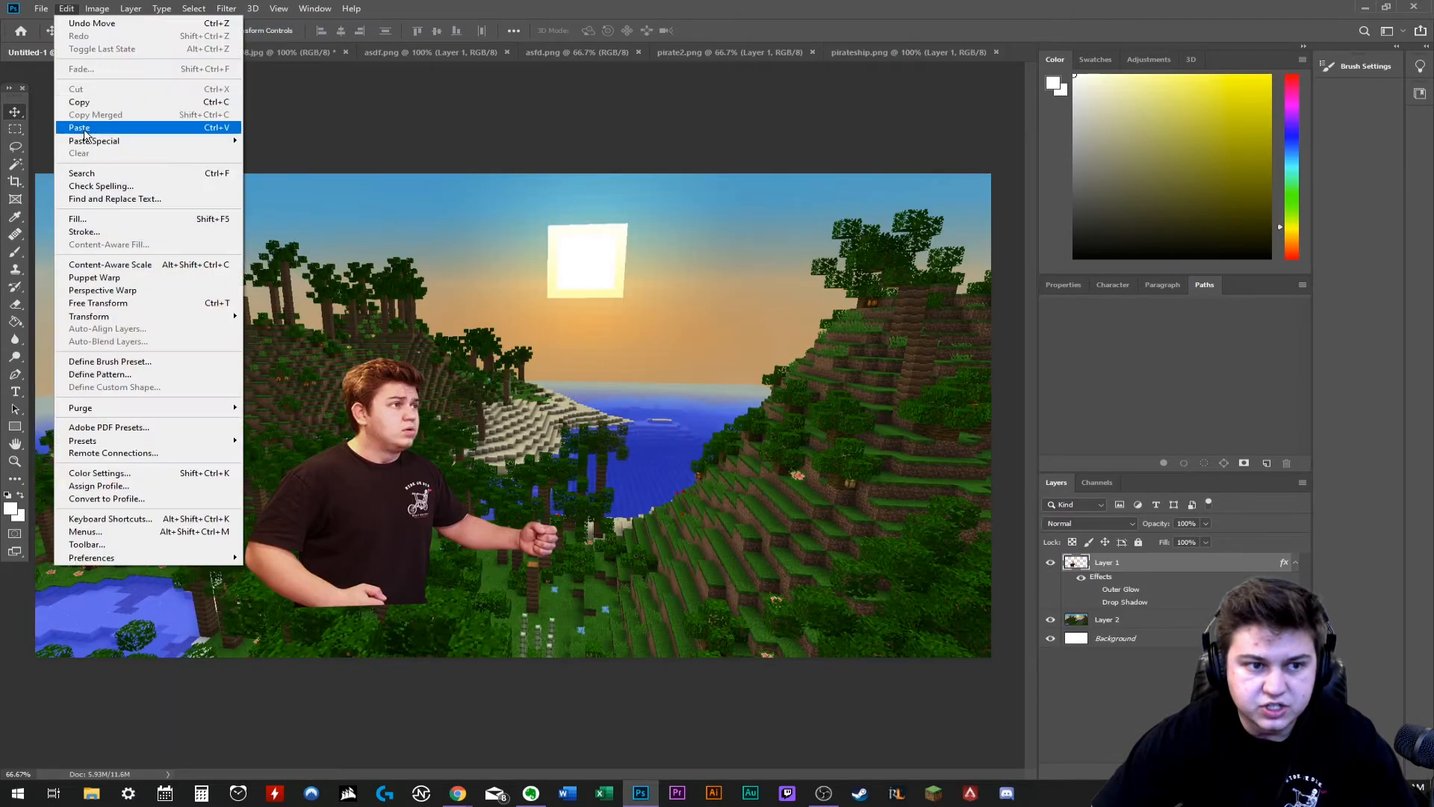
left_click(83, 133)
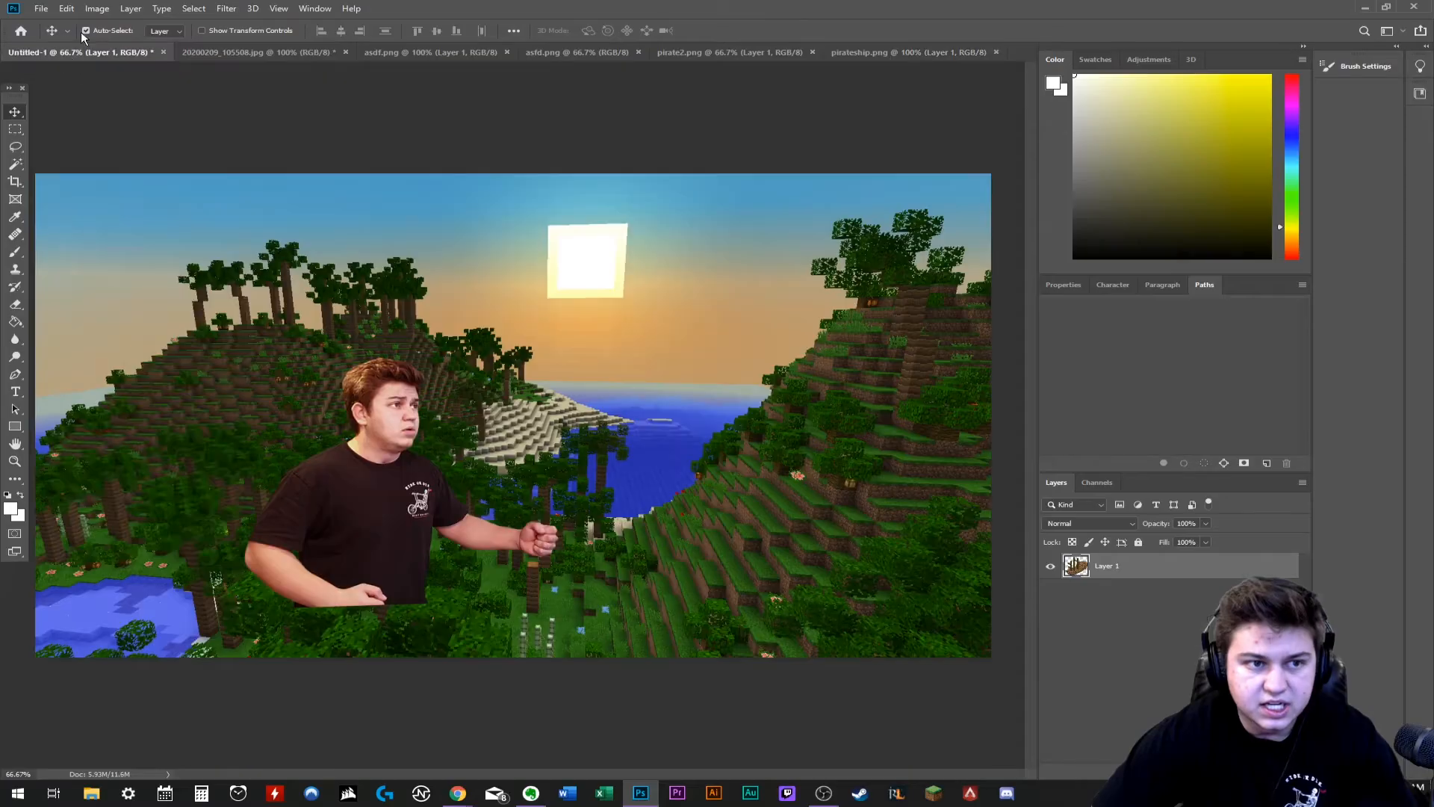
left_click(66, 8)
left_click(80, 127)
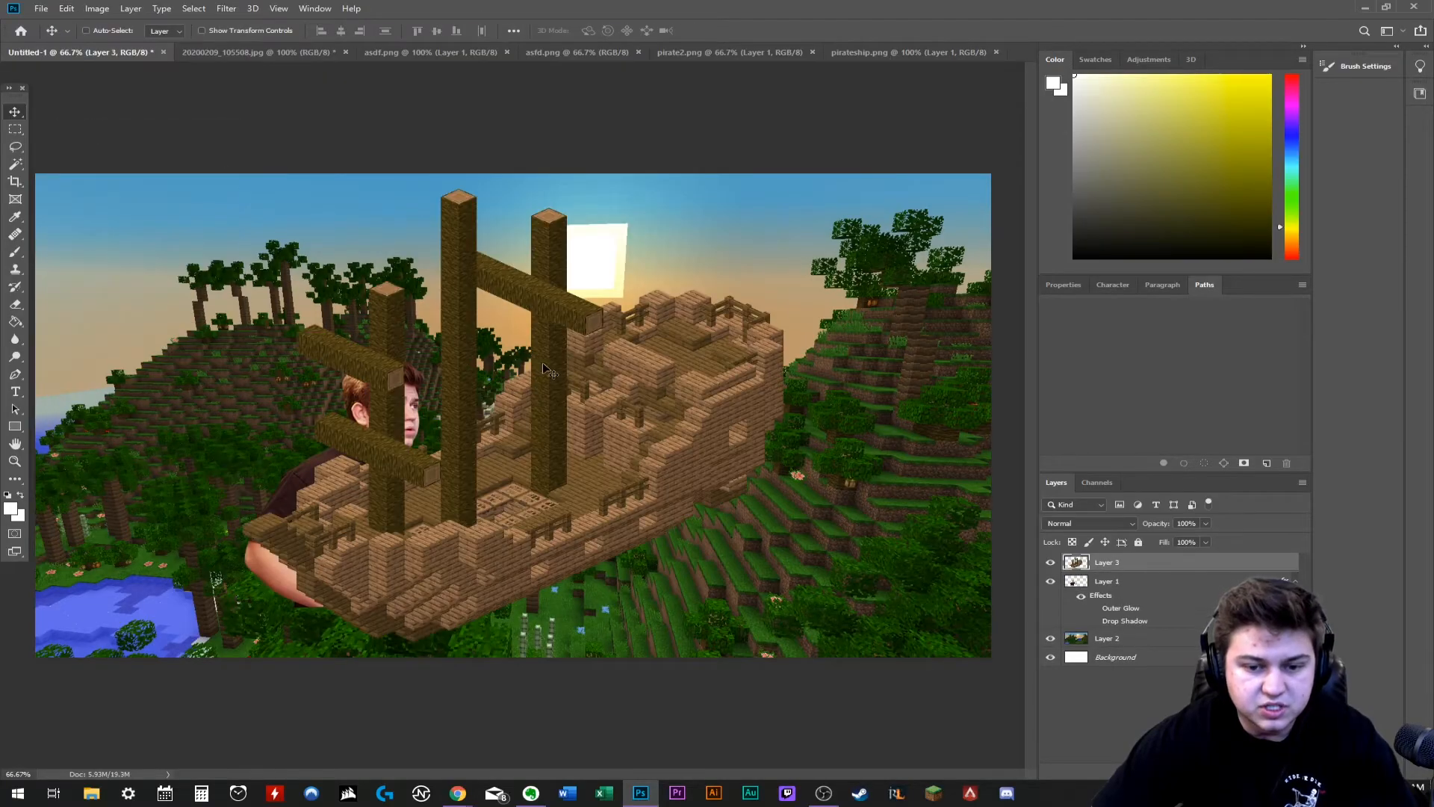
- Flip the pasted ship horizontally, scale it down and move it toward the water between the hills
key("ctrl+t")
right_click(557, 431)
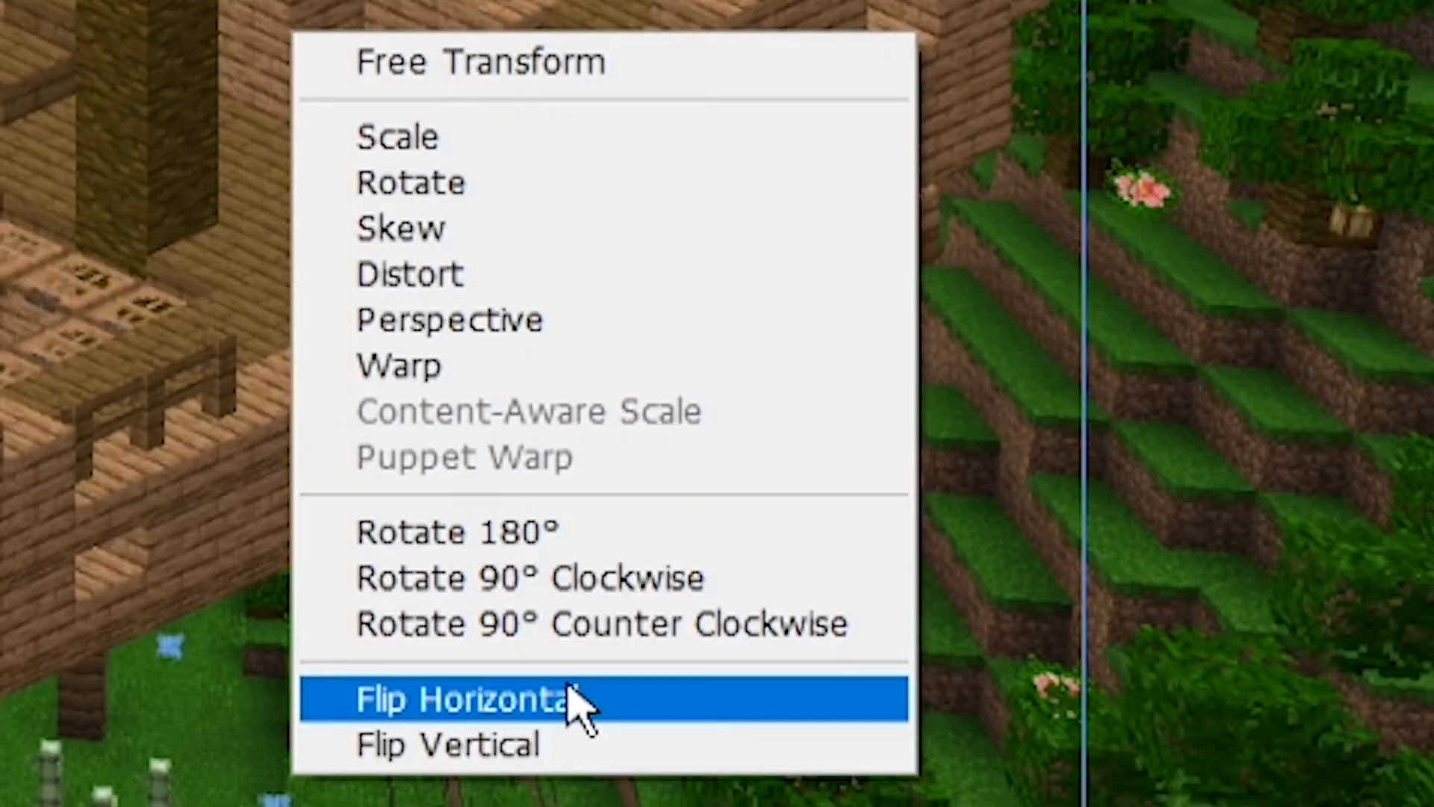
left_click(570, 688)
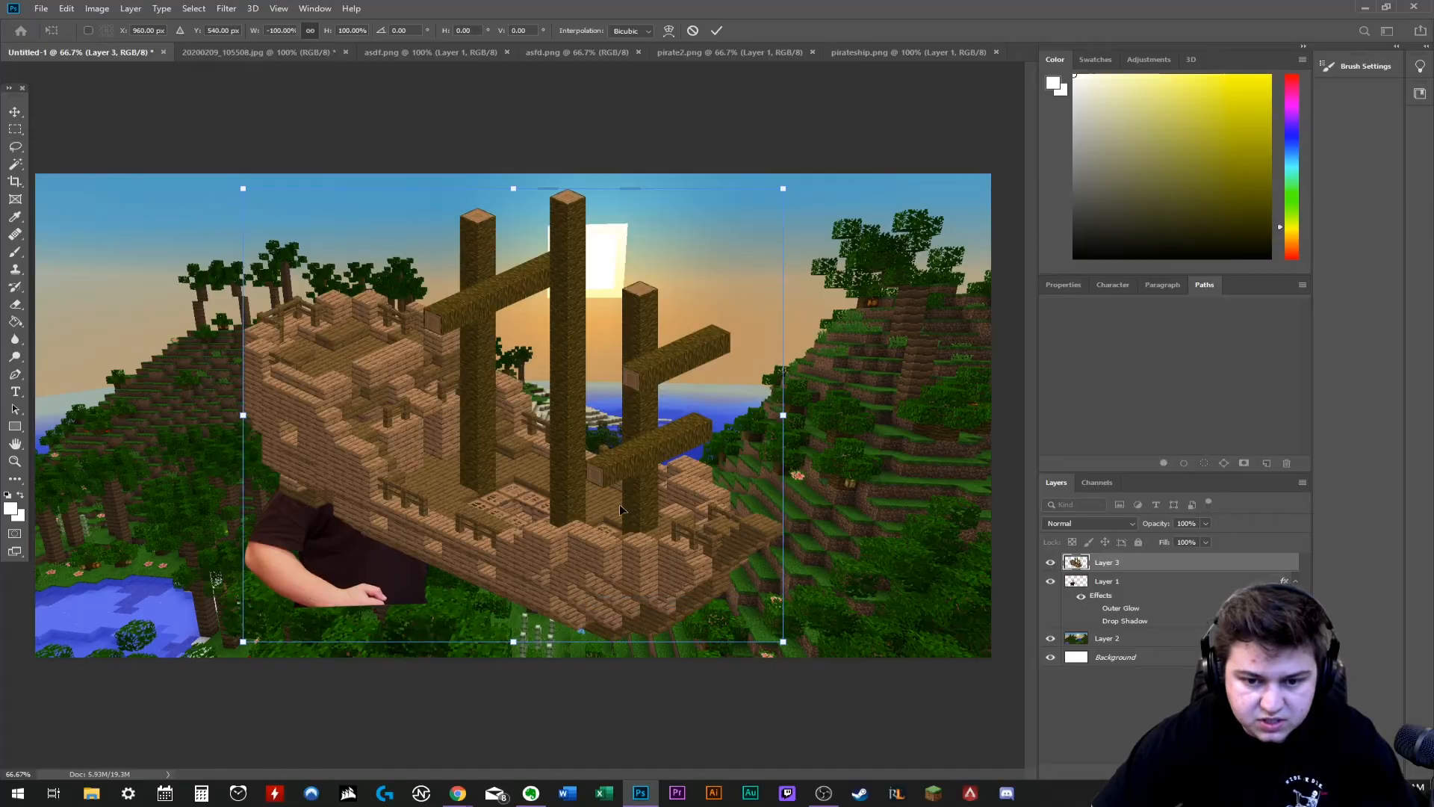
left_click_drag(584, 499, 406, 527)
left_click_drag(652, 204, 635, 185)
left_click_drag(608, 201, 262, 466)
left_click_drag(239, 579, 720, 429)
left_click_drag(785, 368, 733, 386)
- Flip the ship horizontally again and settle it on the bay at about 17% scale, rotated about 1.7°
right_click(677, 482)
left_click(717, 694)
left_click_drag(676, 482, 695, 372)
left_click_drag(774, 302, 776, 306)
left_click_drag(615, 437, 698, 420)
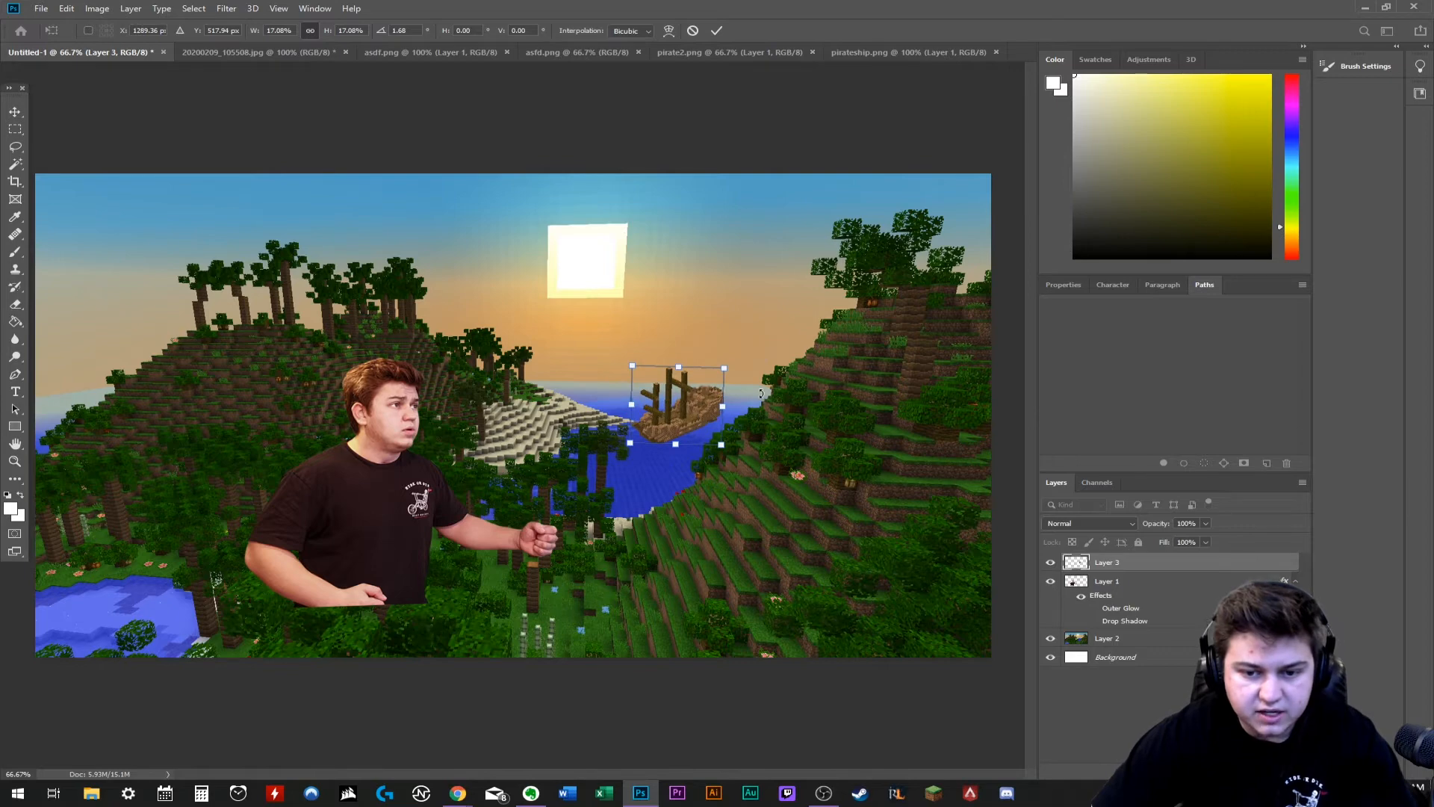
mouse_move(675, 416)
left_mouse_down()
mouse_move(657, 460)
mouse_move(669, 411)
mouse_move(652, 406)
mouse_move(666, 407)
left_mouse_up()
left_click_drag(667, 407, 673, 419)
- Add Outer Glow and Drop Shadow layer styles to the ship on Layer 3
double_click(1179, 563)
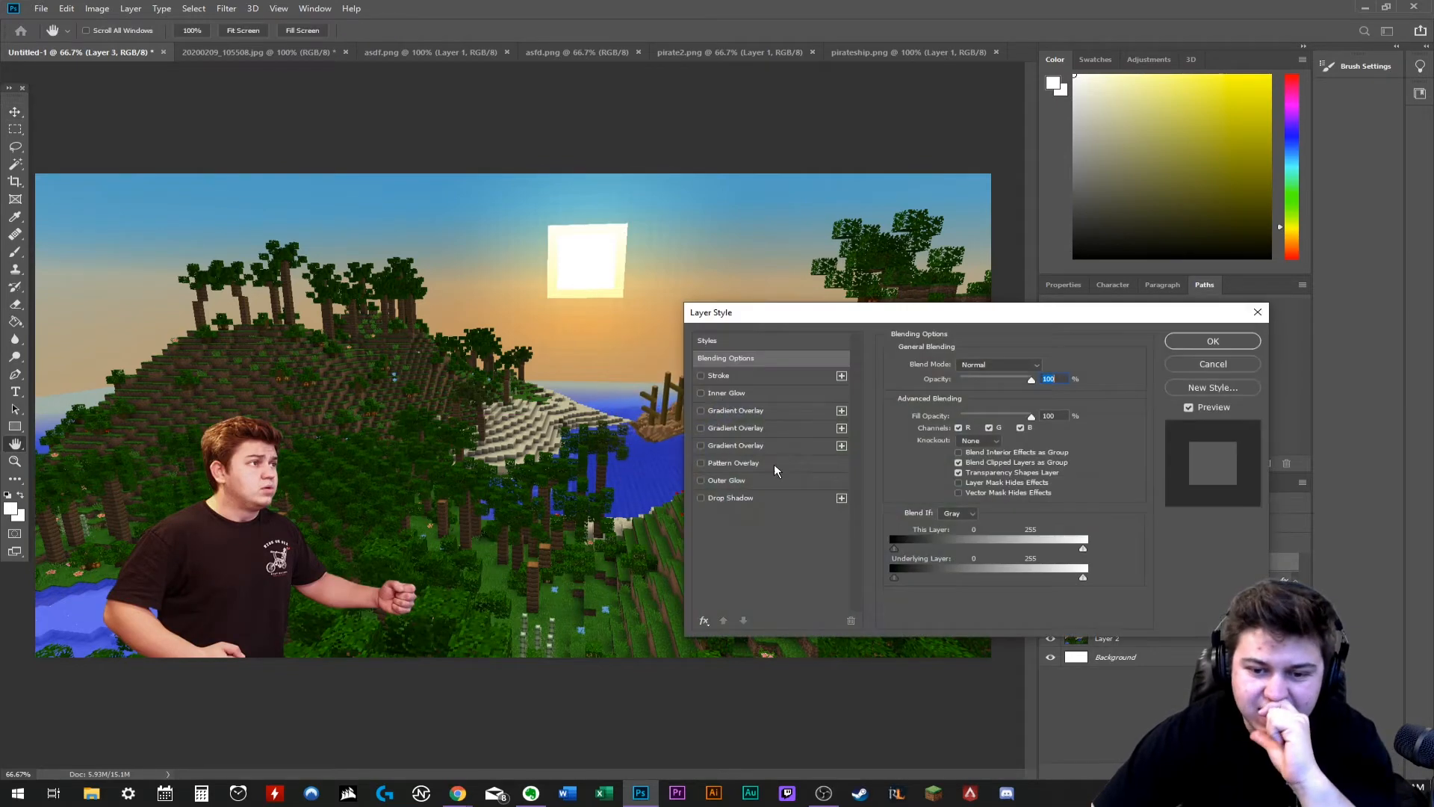
left_click(725, 480)
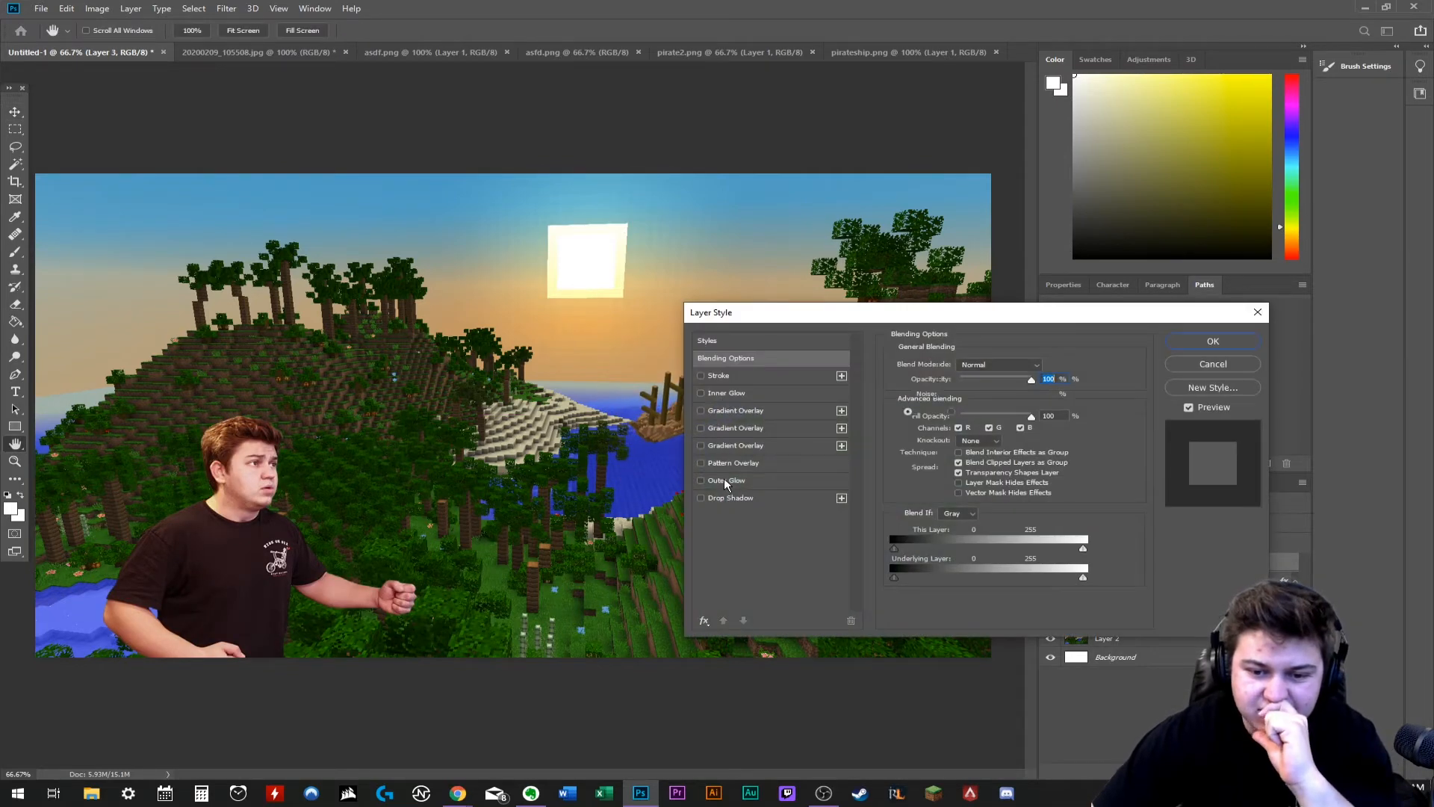
left_click(728, 497)
left_click_drag(865, 312, 1011, 320)
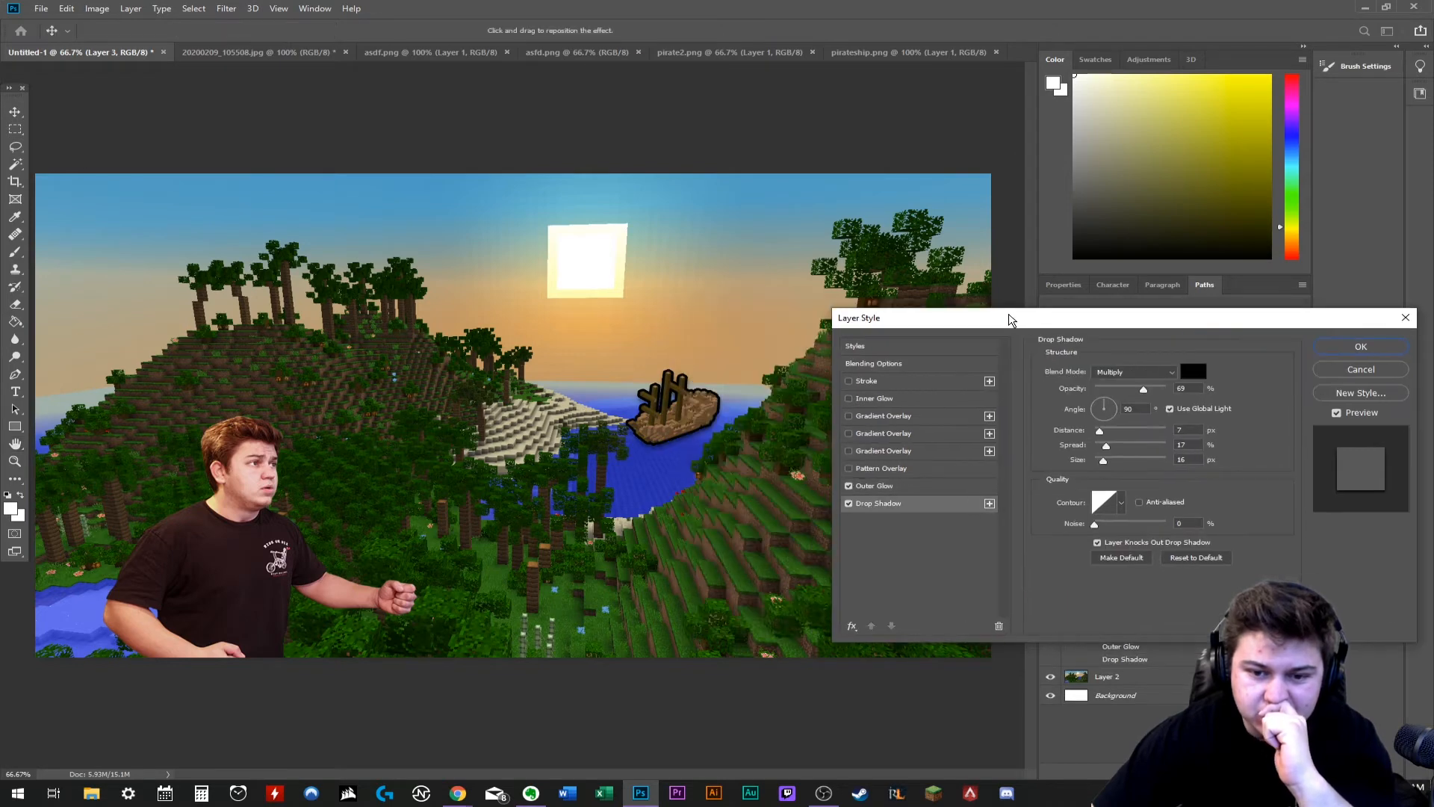
- Thin the ship's outer glow, change its colour to white and apply the layer style
left_click(914, 488)
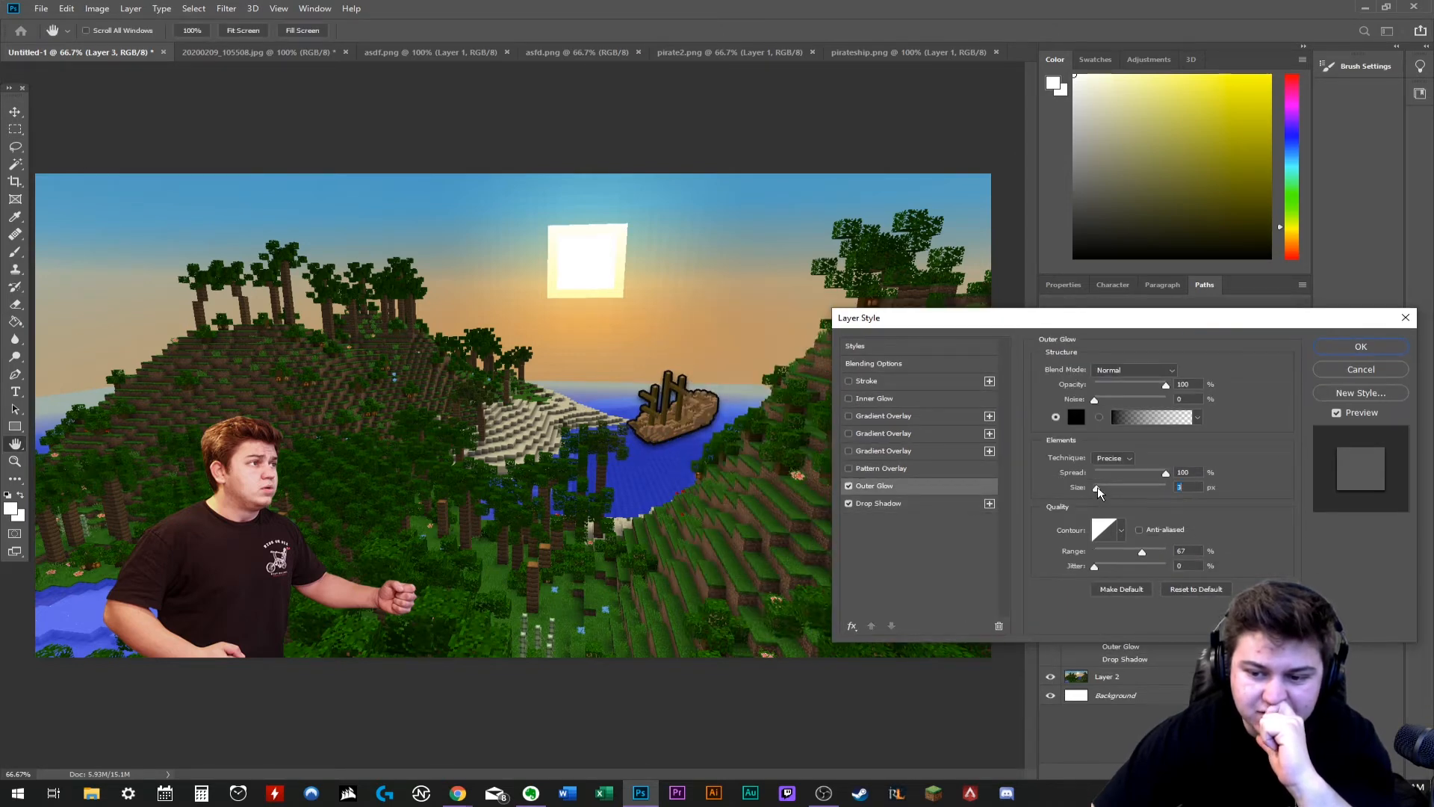
left_click(1075, 417)
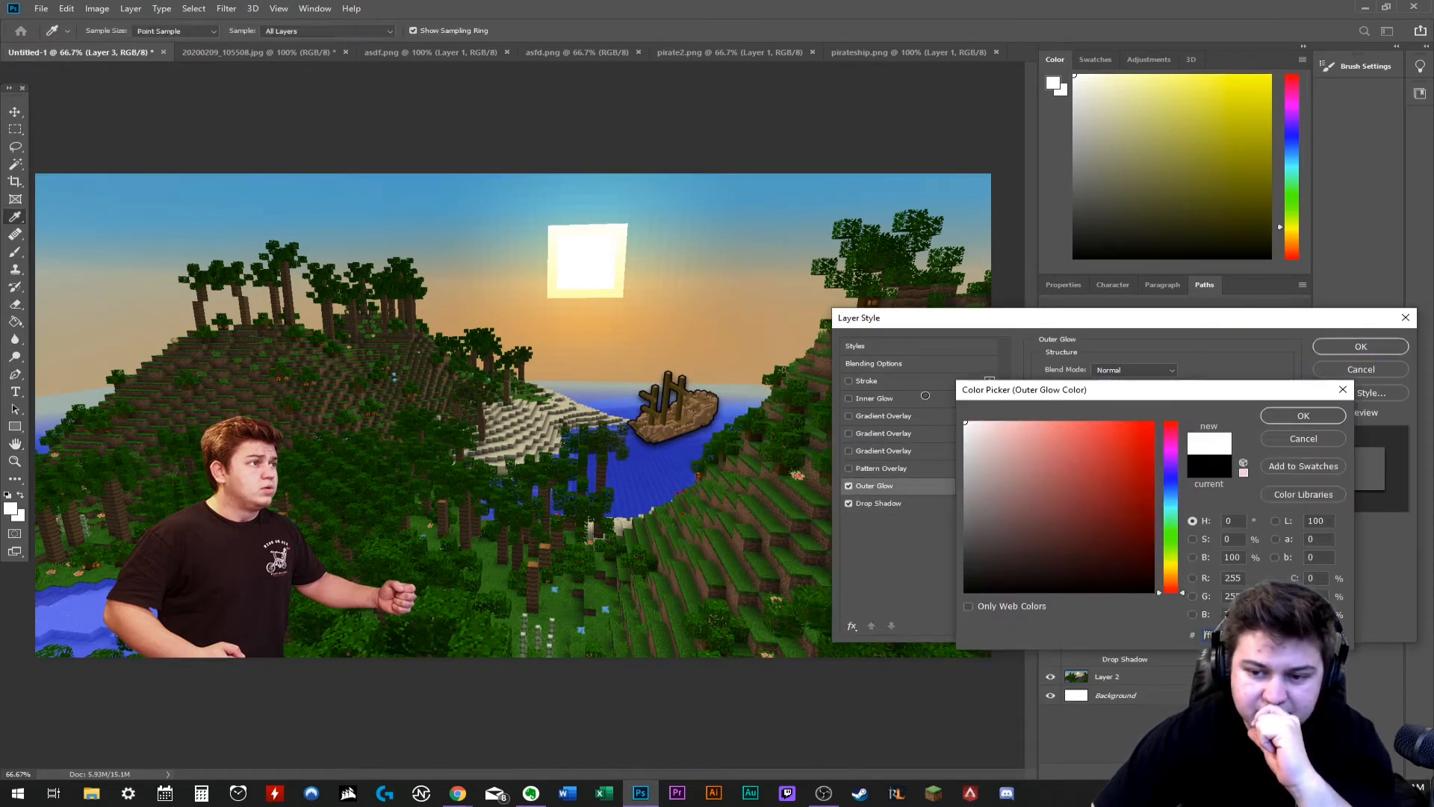
left_click(1302, 417)
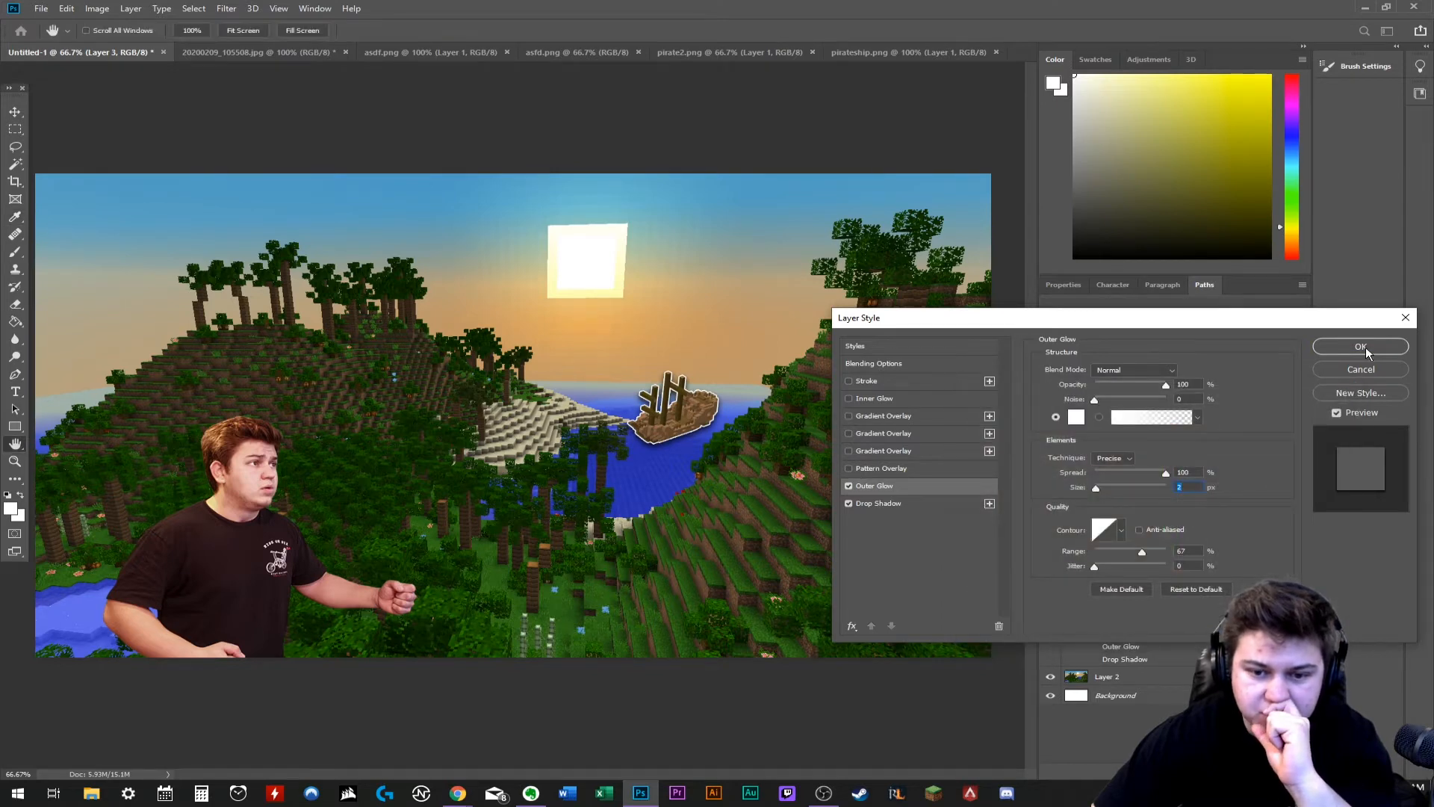
left_click(1363, 348)
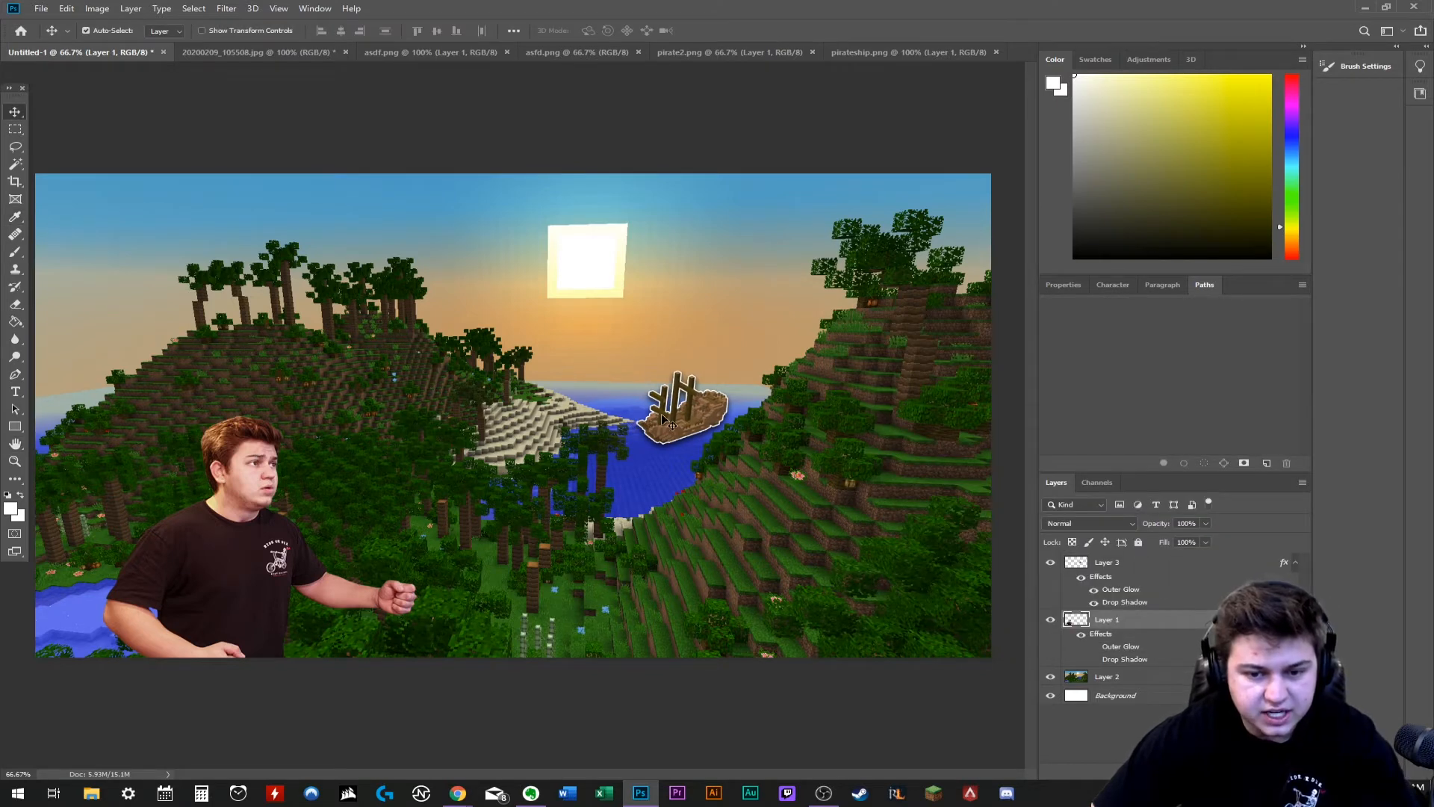
- Examine how the thumbnail composition reads at a small 16.7% view
key("ctrl+minus")
key("ctrl+minus")
key("ctrl+minus")
key("ctrl+minus")
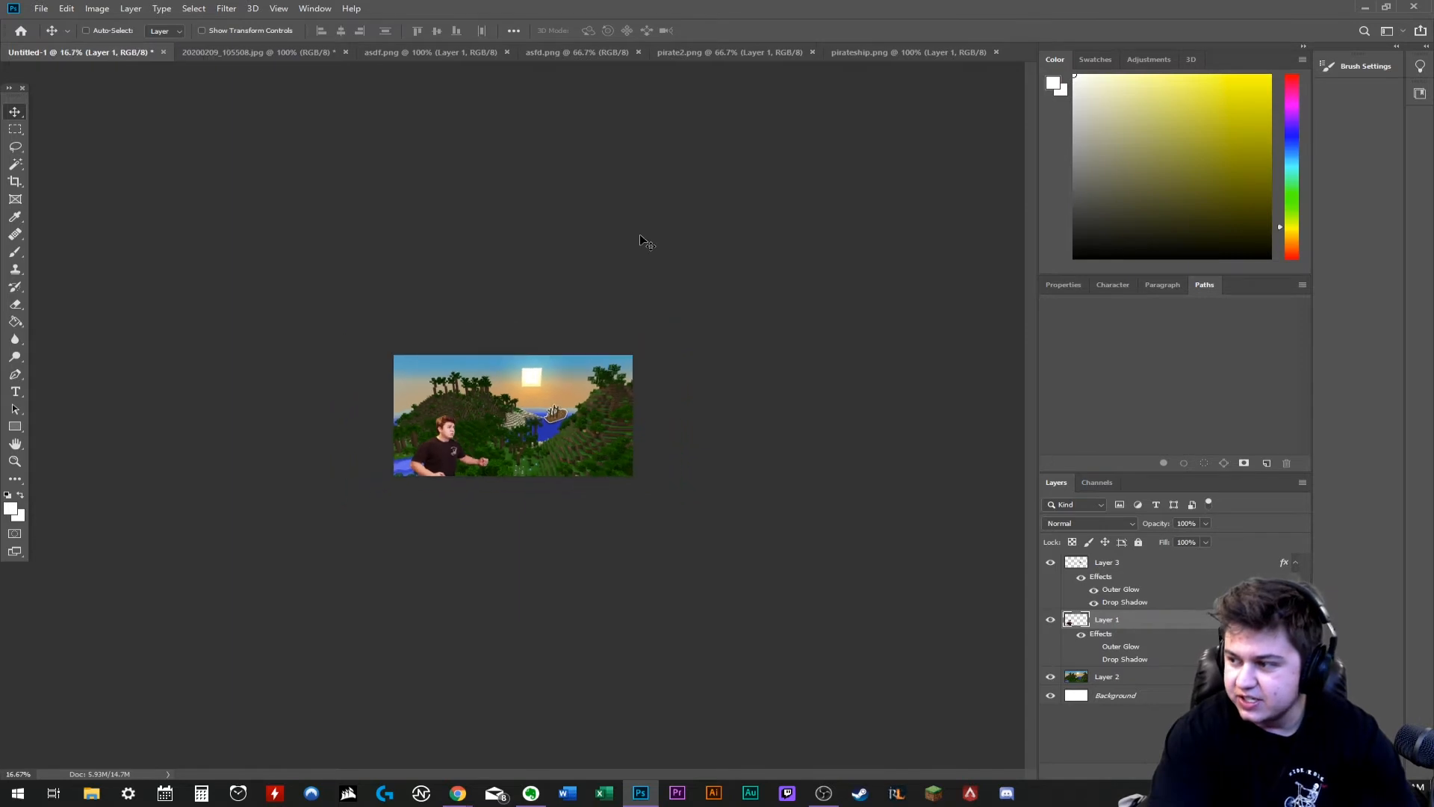
- Switch to Chrome and look through Google Images results for "pirate hat minecraft"
key("ctrl+plus")
key("ctrl+plus")
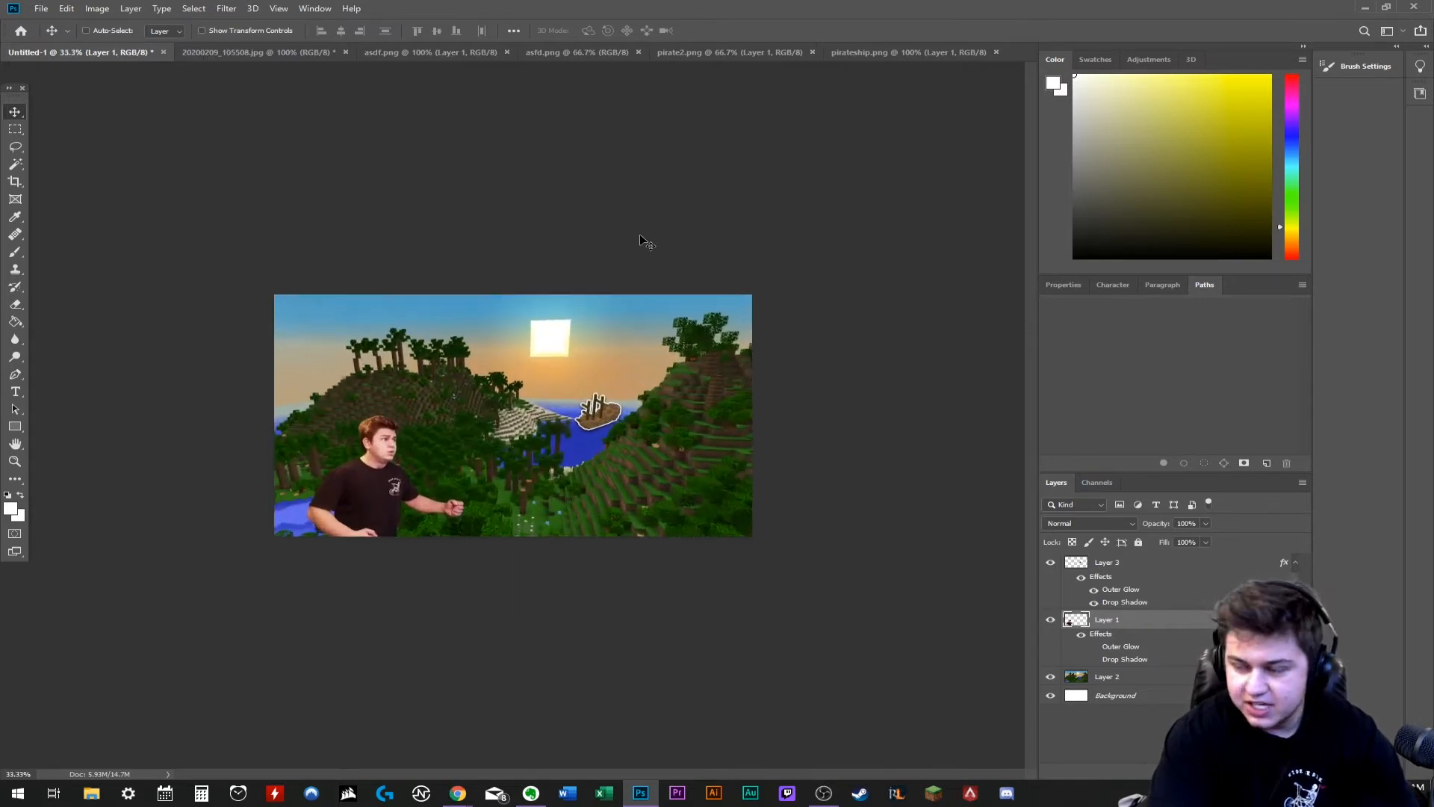
key("ctrl+plus")
key("ctrl+plus")
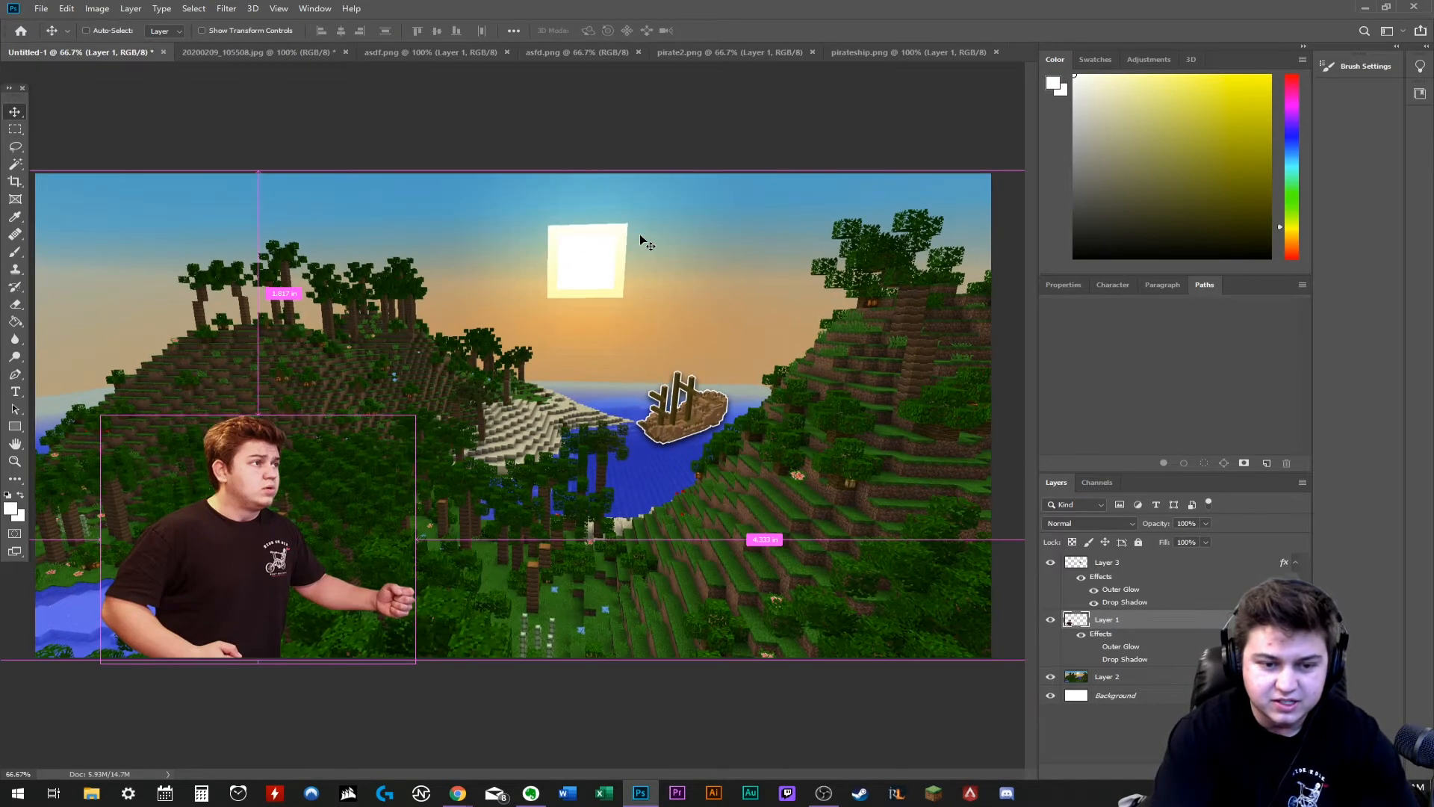
key("alt+Tab")
type("pirate hat")
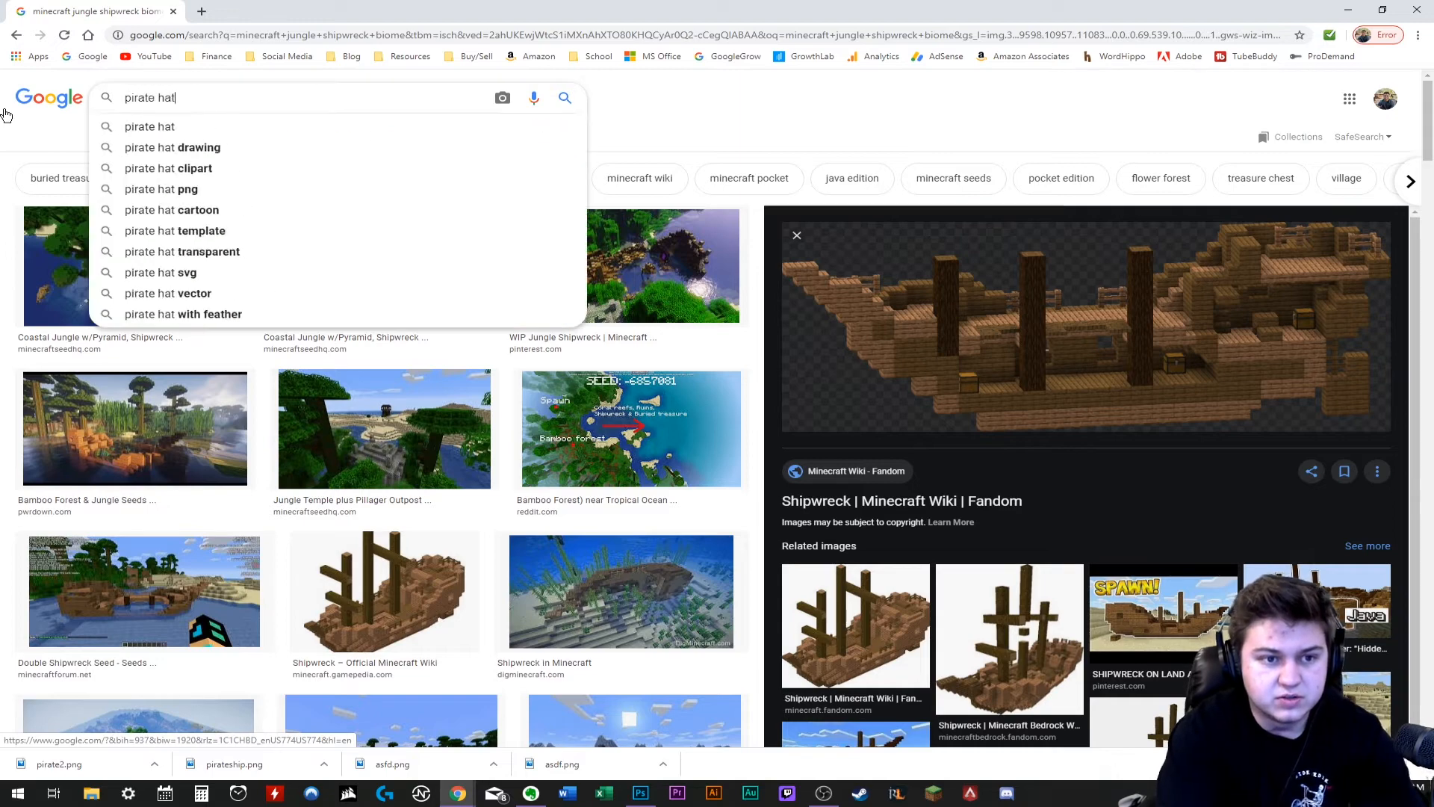
type(" minecraft")
key("Return")
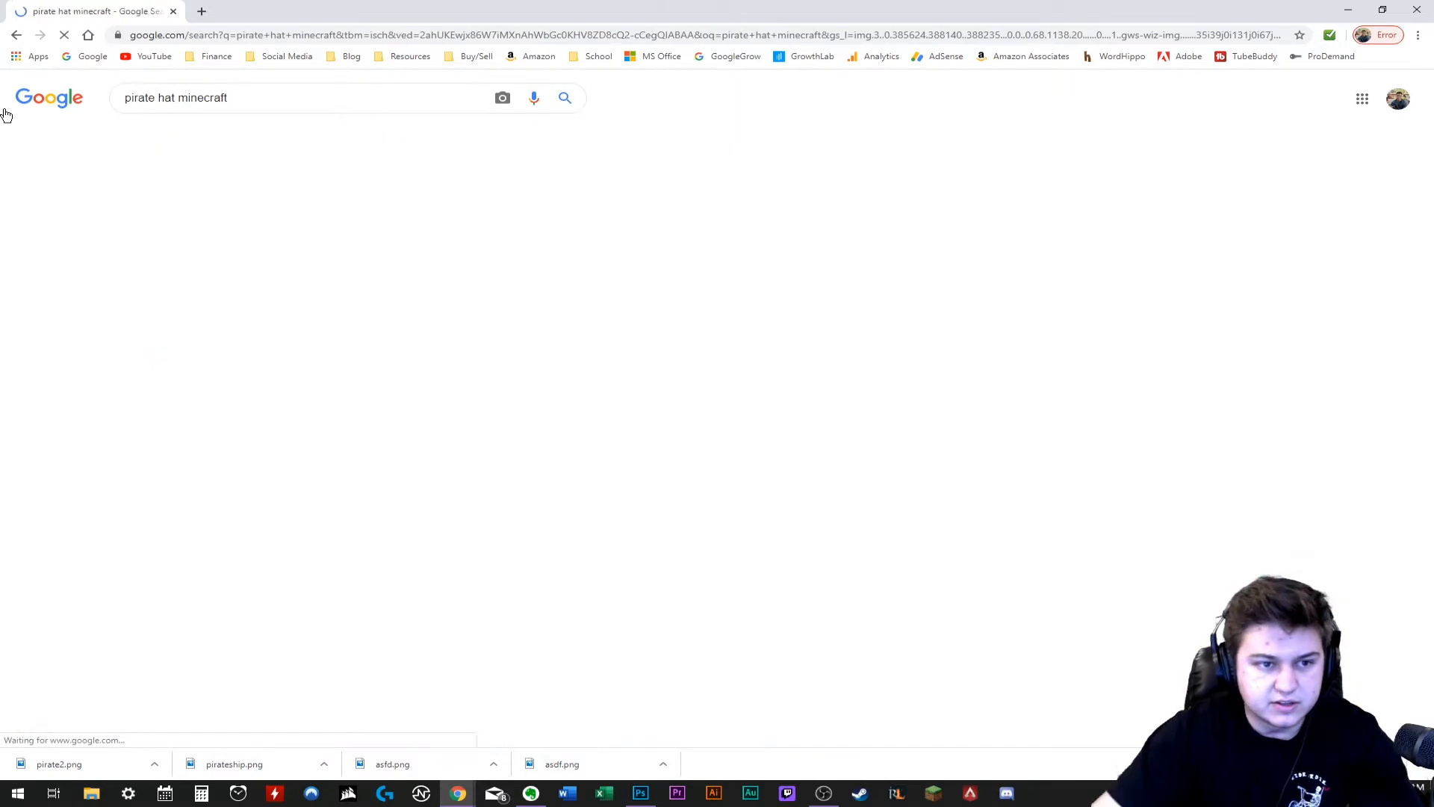
scroll(791, 247, "down", 10)
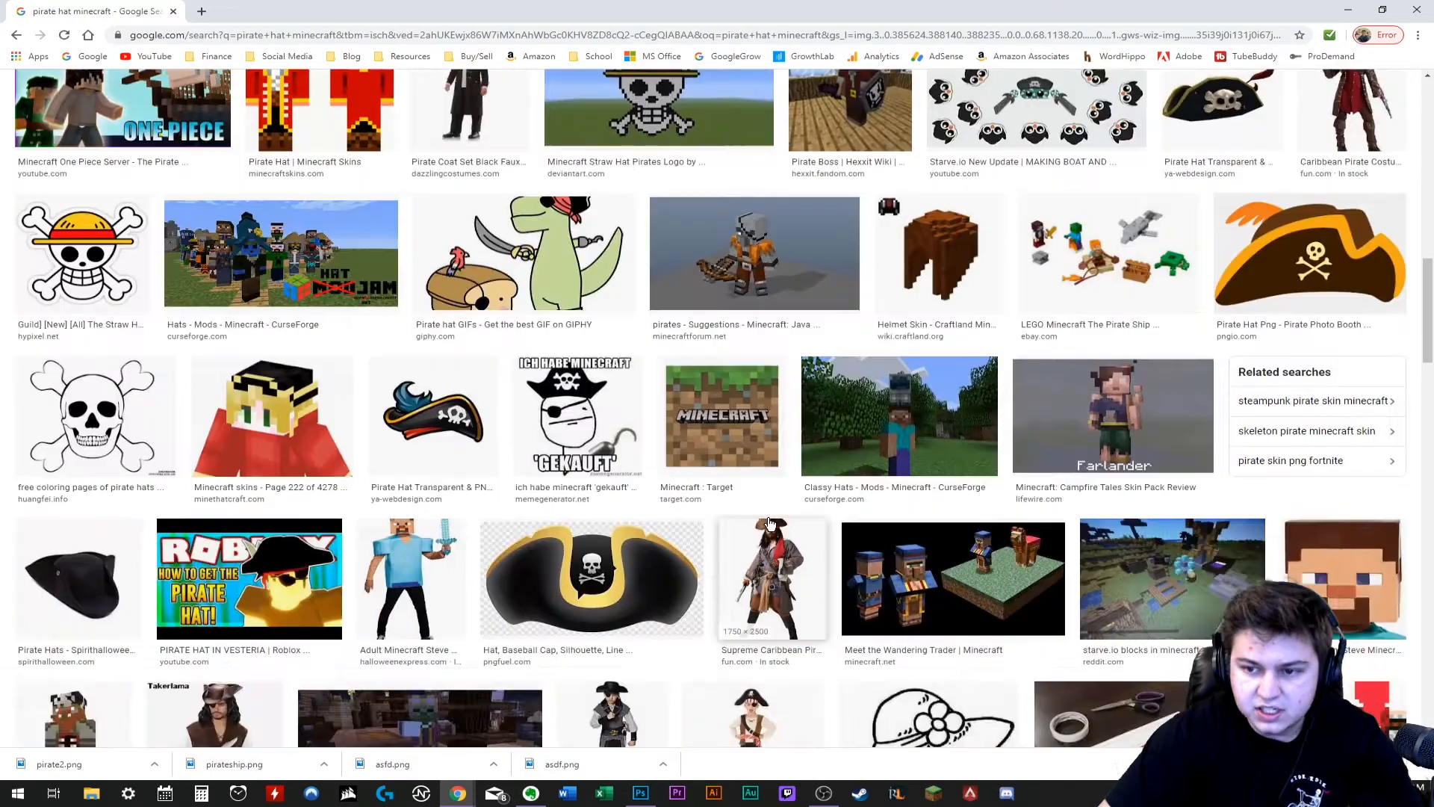
scroll(434, 422, "down", 12)
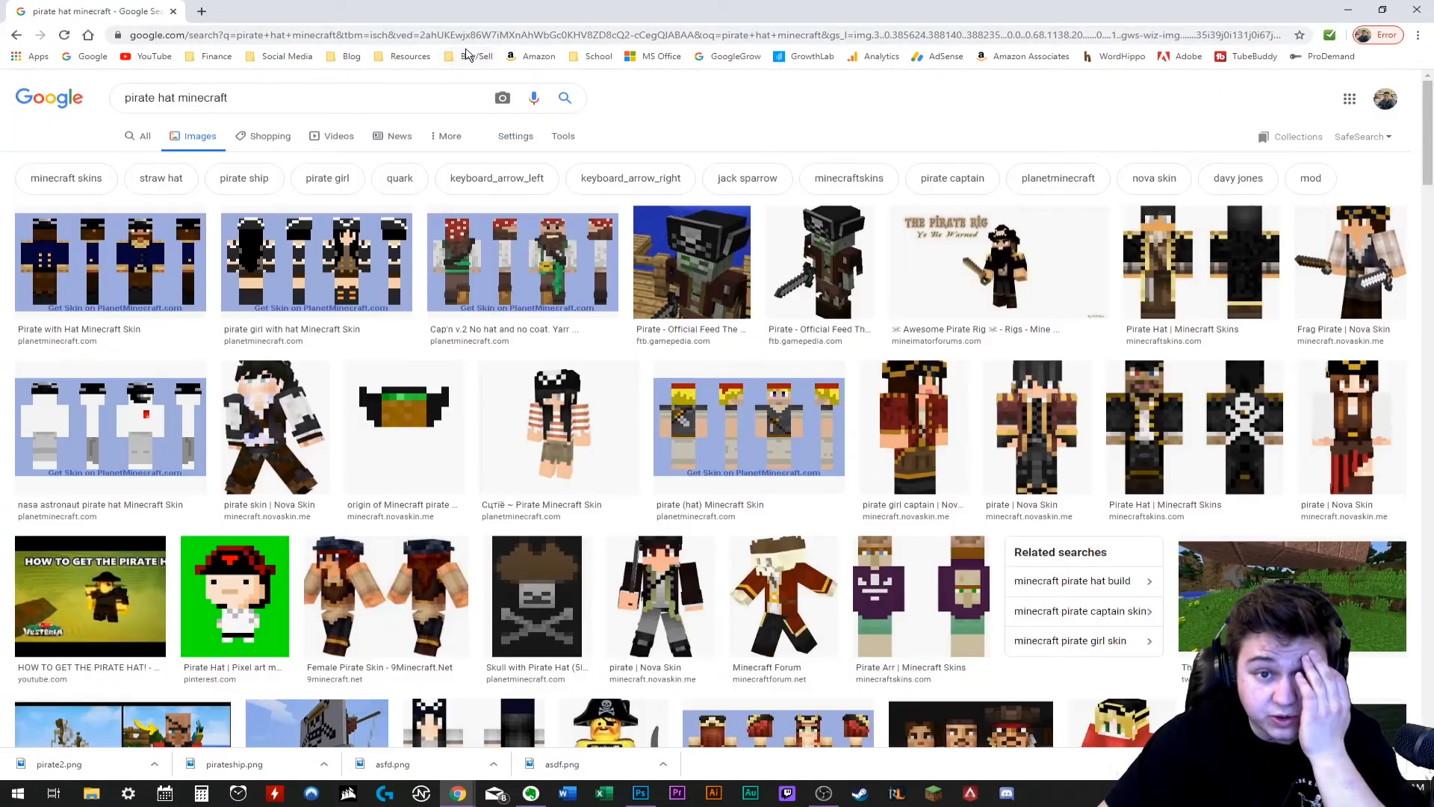
- Go to cleanpng.com, search for "pirate hat" and open the black hat with the white skull and crossbones
left_click(571, 56)
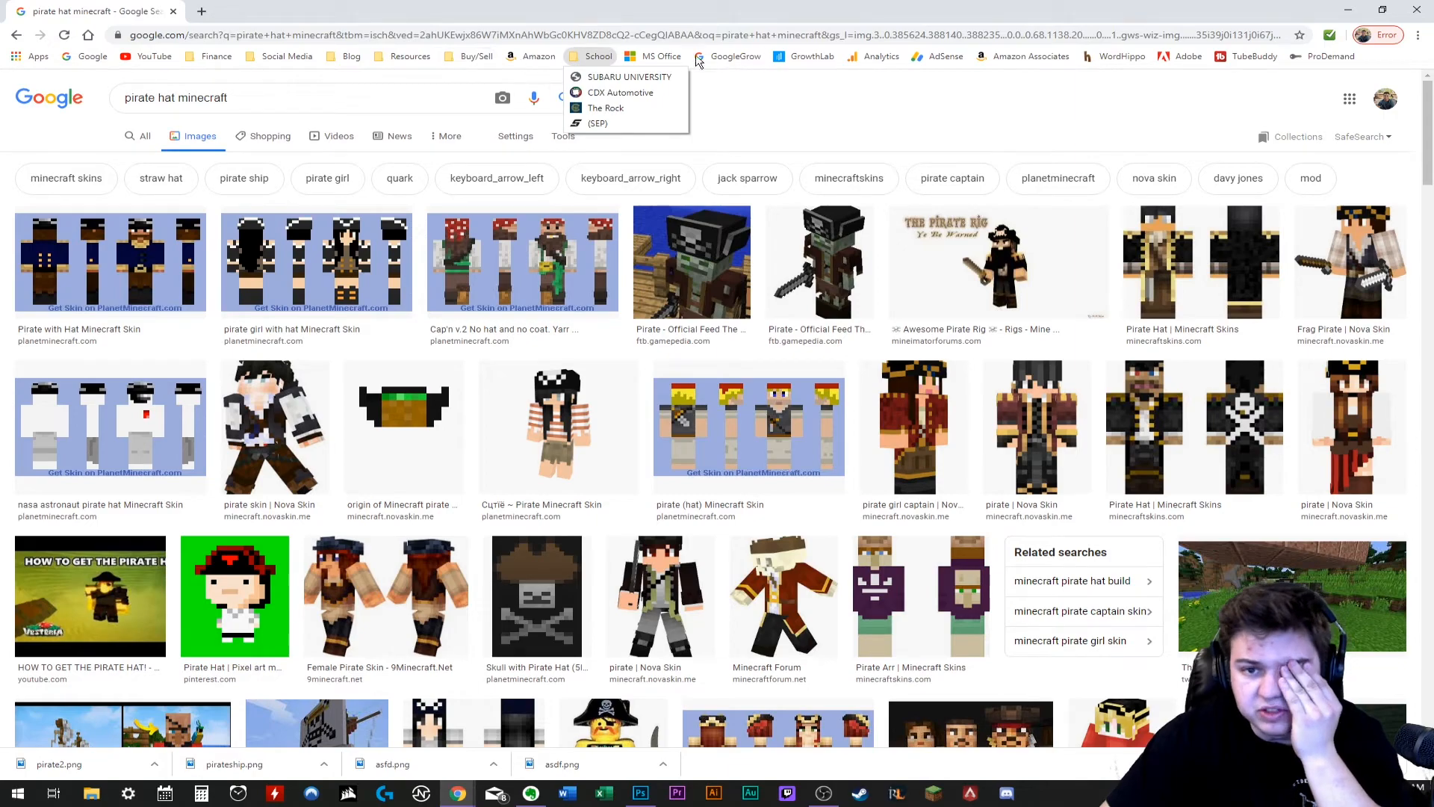
mouse_move(410, 56)
left_click(413, 154)
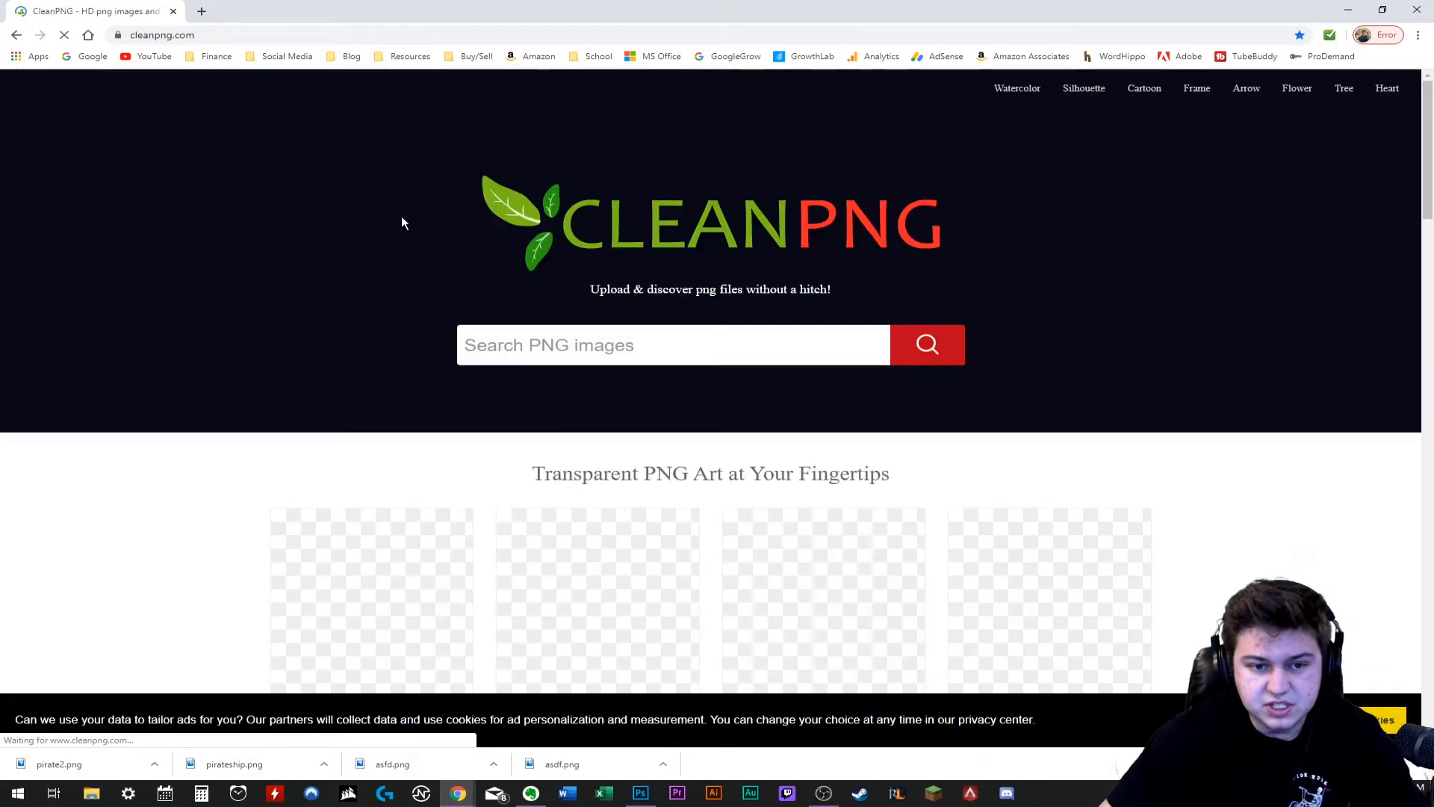
left_click(558, 334)
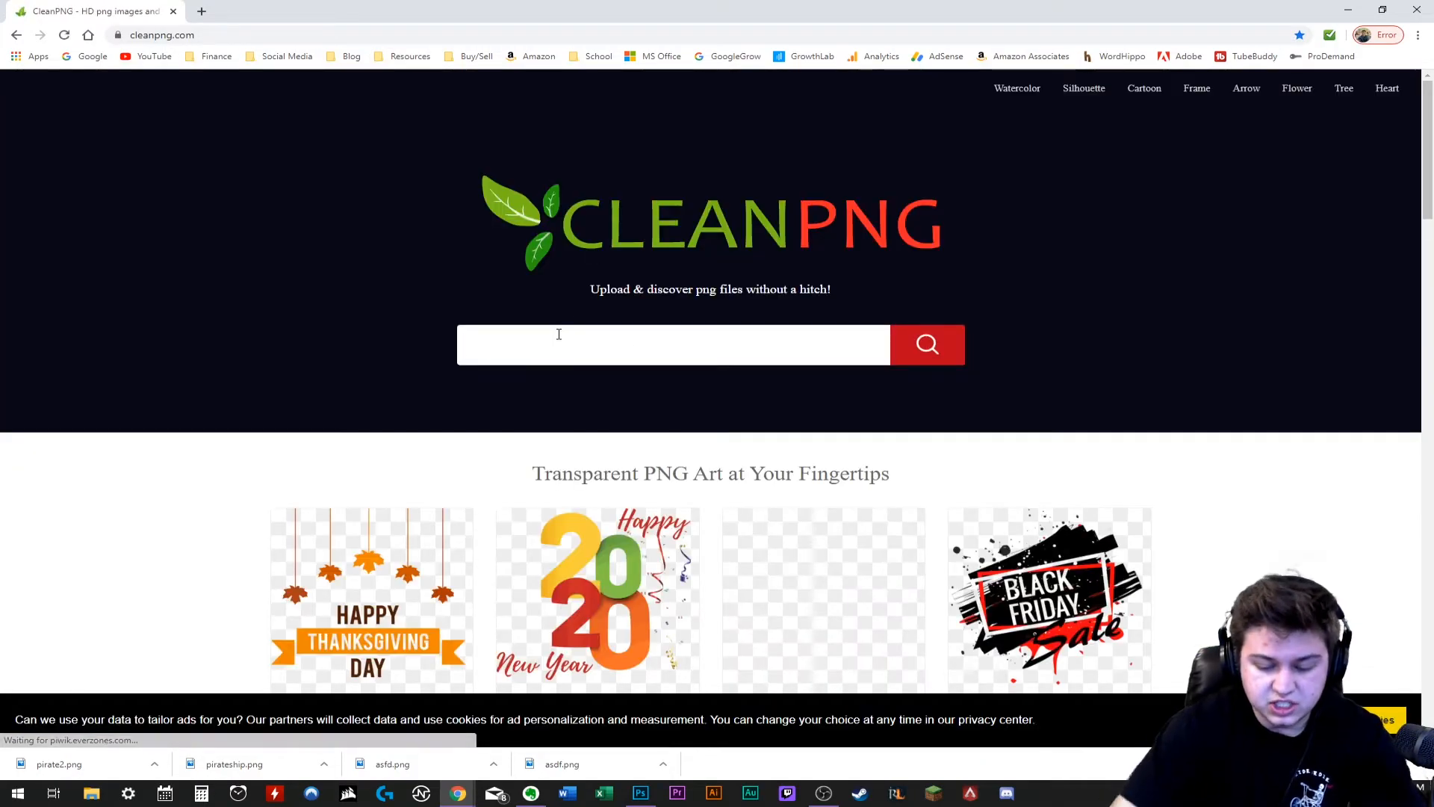
type("pirate hat")
key("Return")
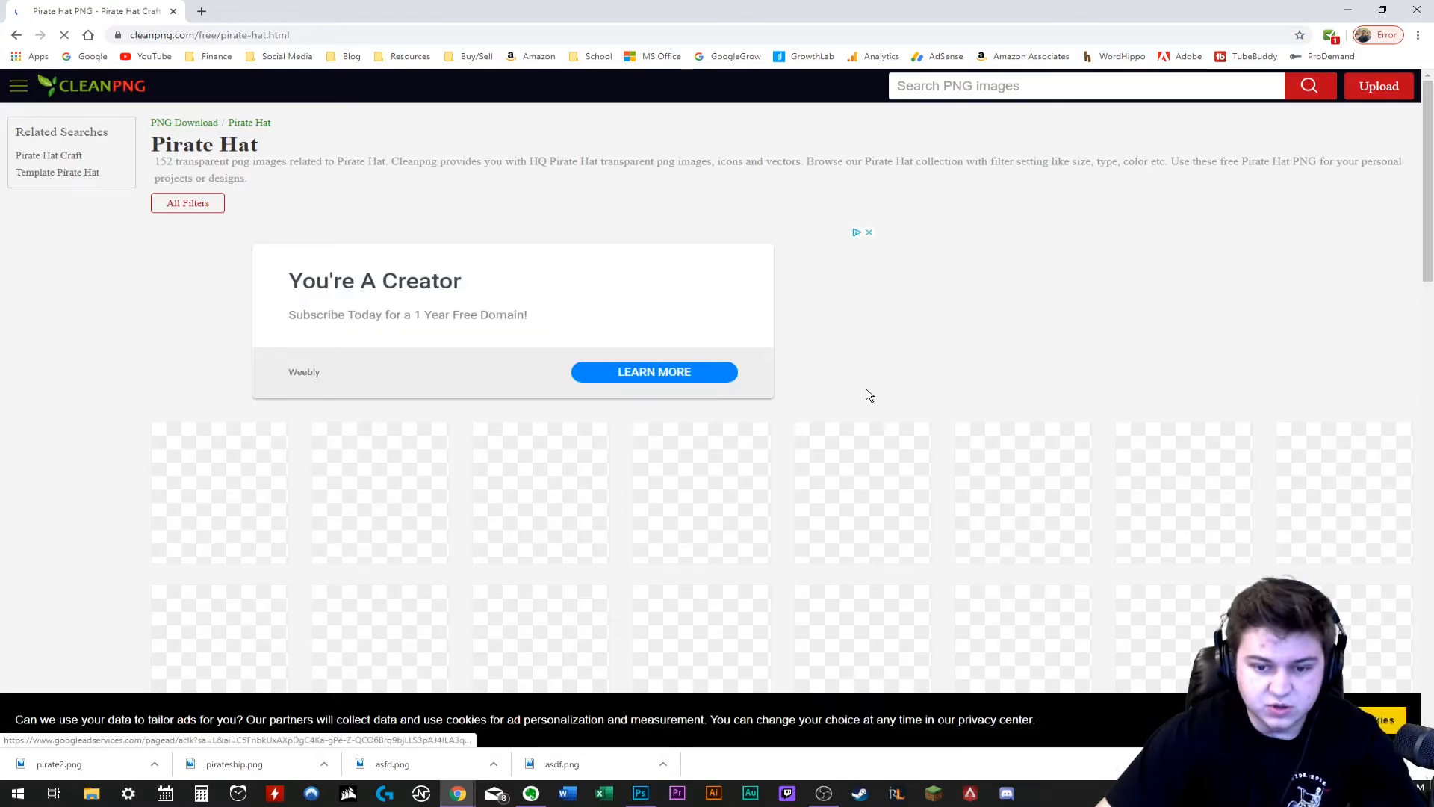
scroll(859, 336, "down", 5)
left_click(767, 373)
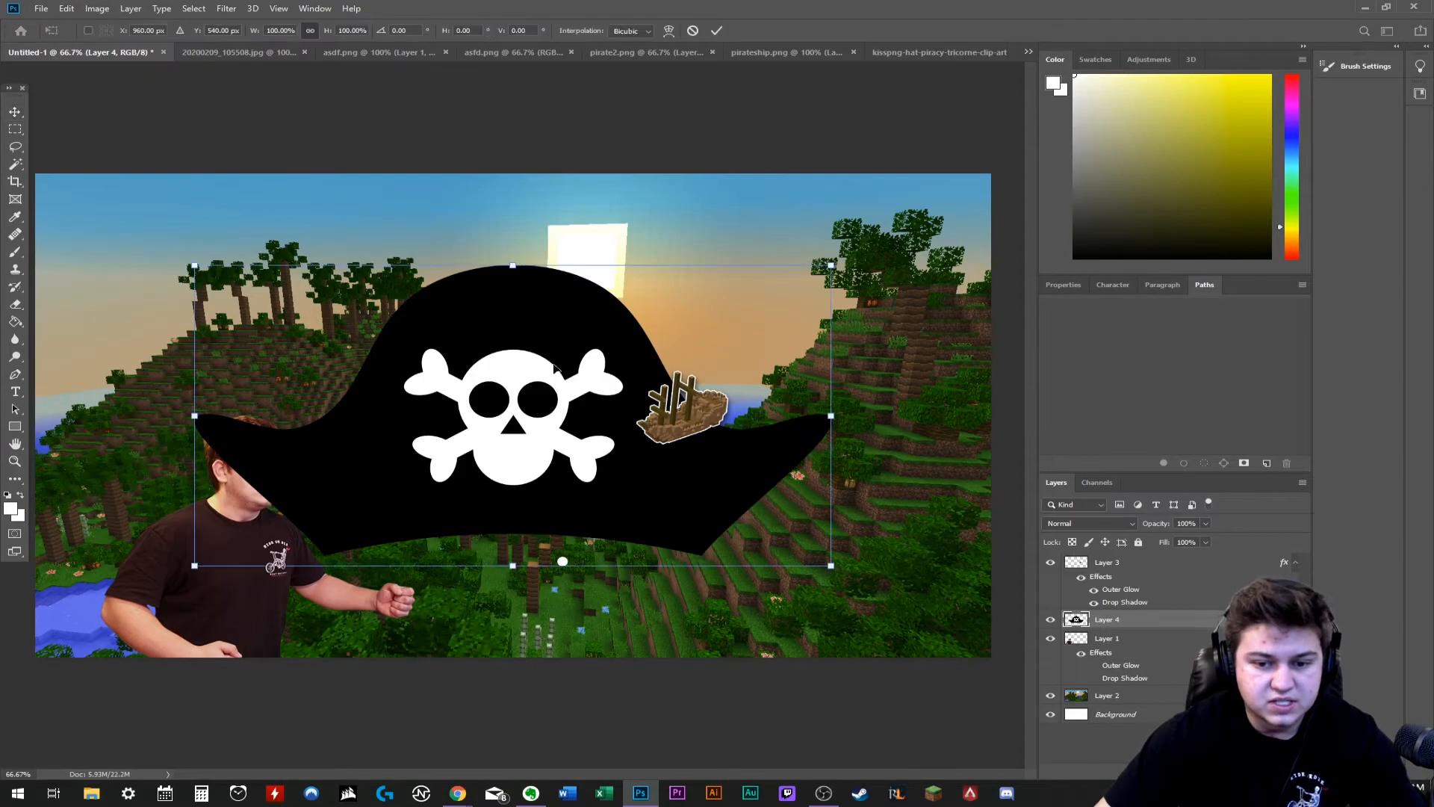
- Scale the black pirate hat to about 21%, tilt it about -9.8° and fit it on the man's head
left_click_drag(554, 366, 457, 386)
left_click_drag(103, 285, 561, 512)
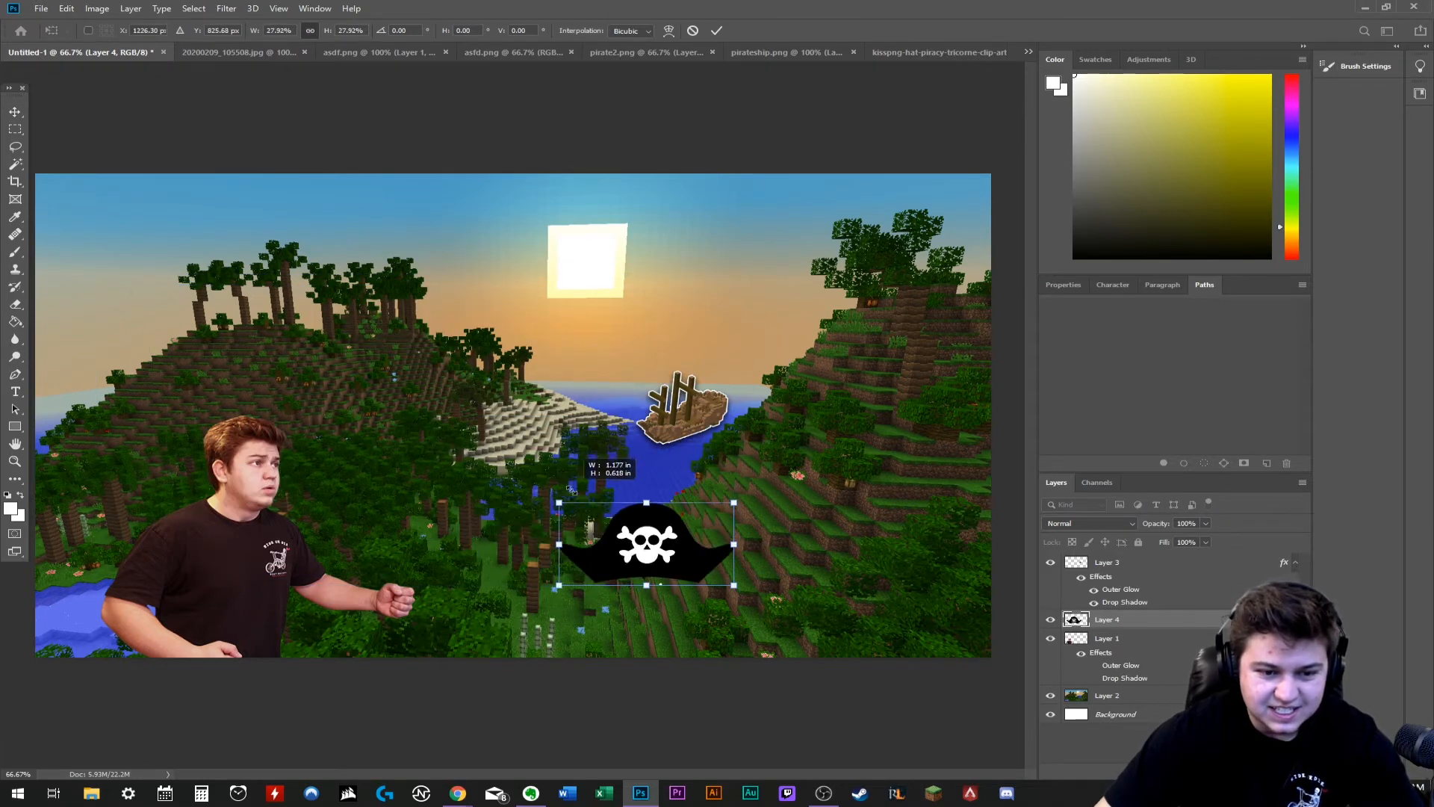
left_click_drag(666, 561, 267, 413)
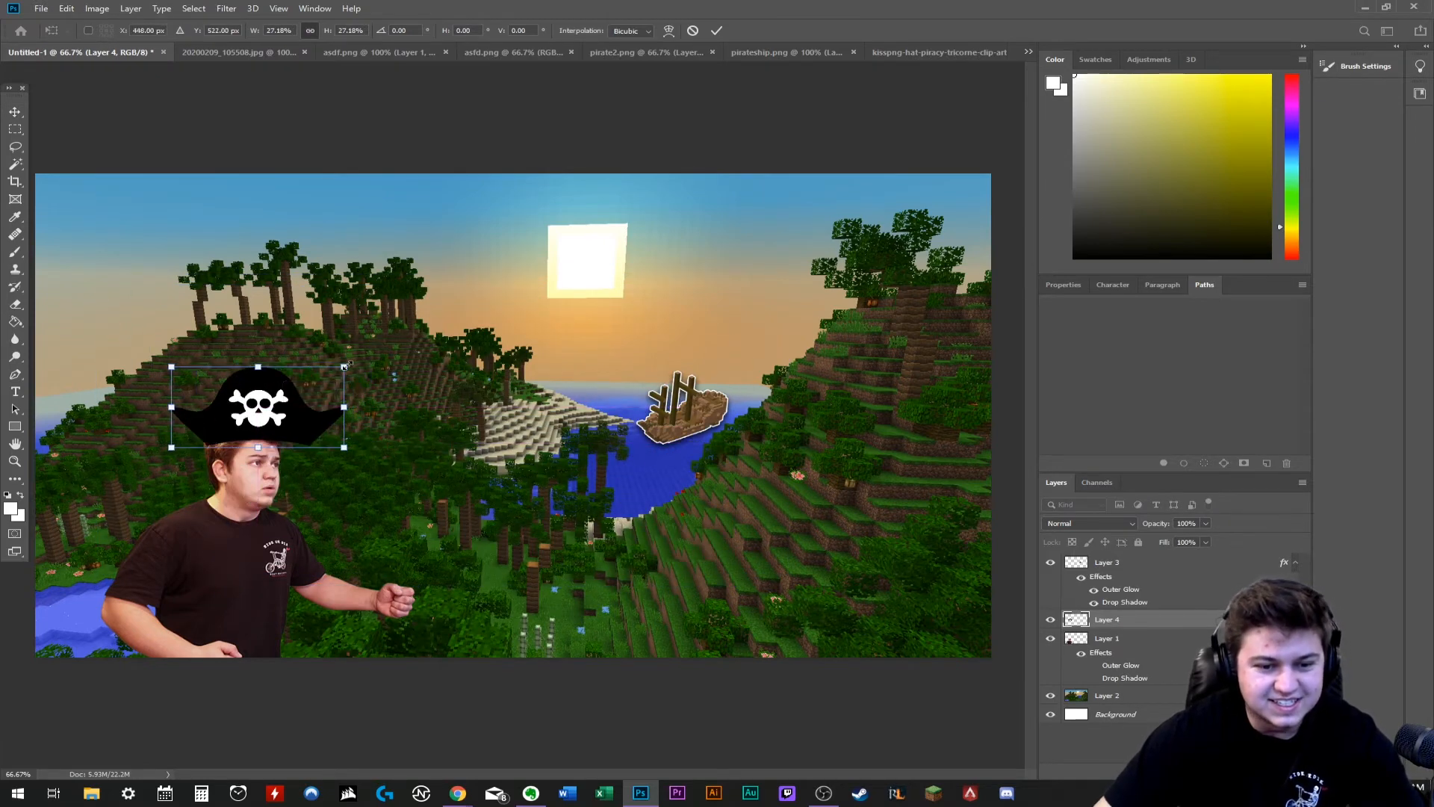
mouse_move(346, 365)
left_mouse_down()
mouse_move(307, 377)
mouse_move(320, 359)
left_mouse_up()
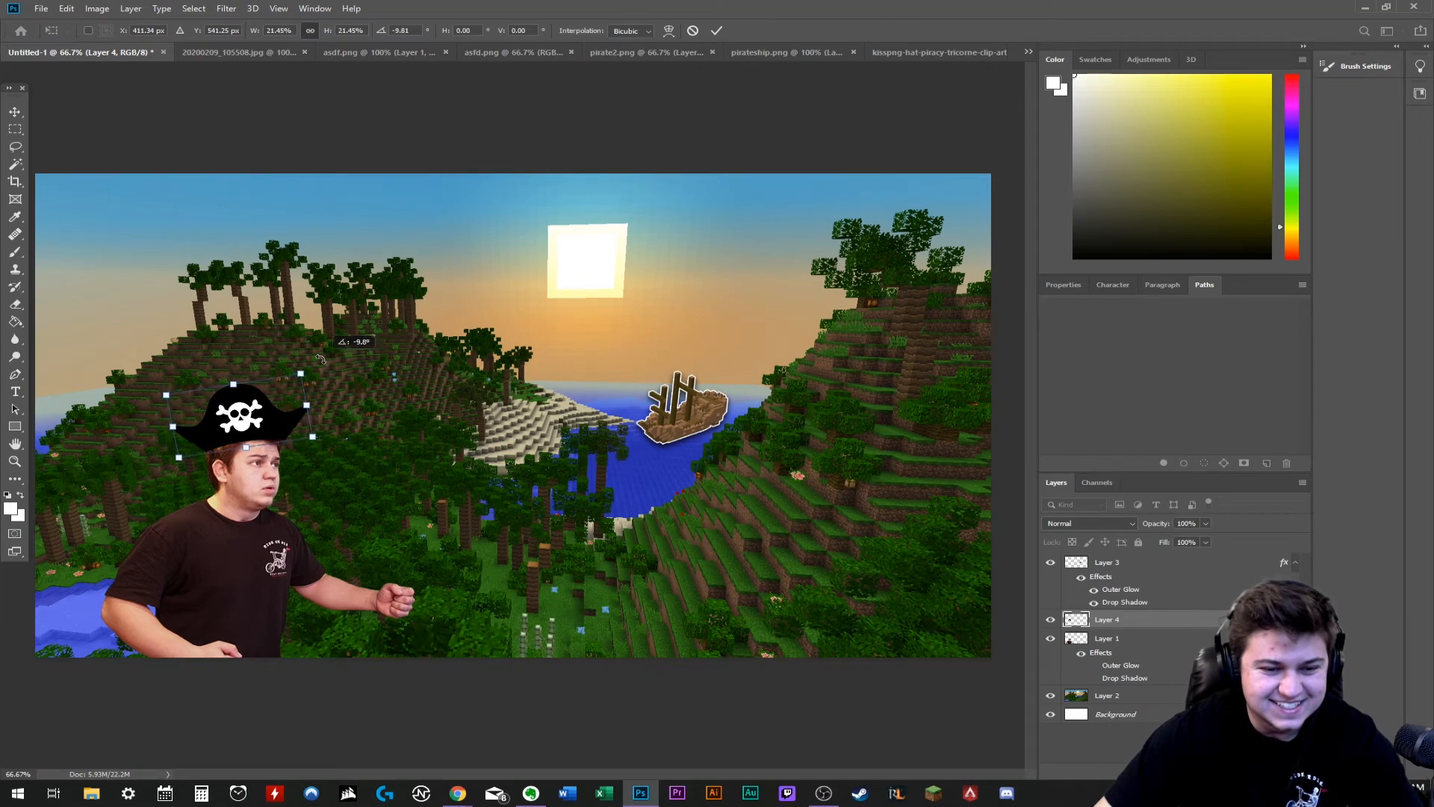
key("Return")
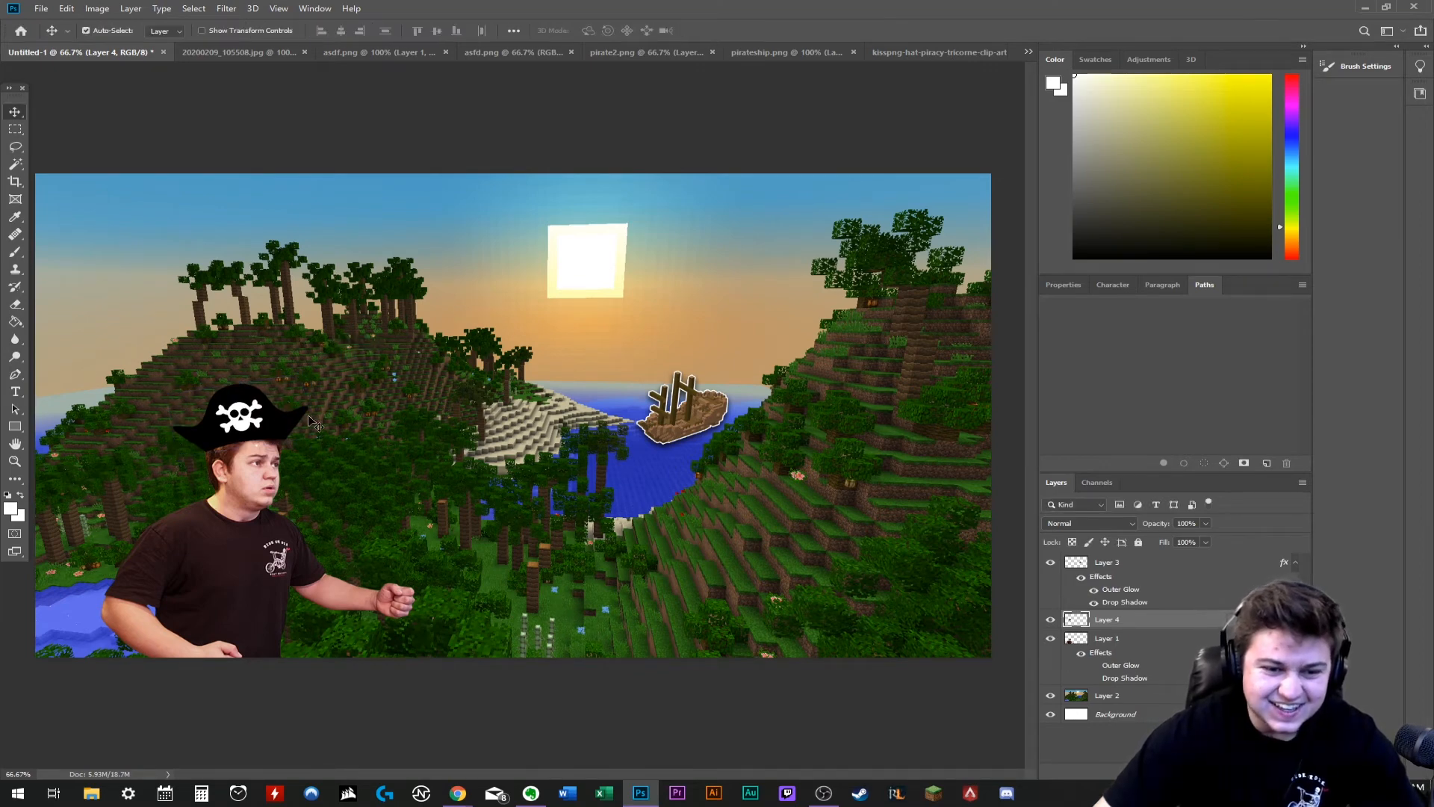
key("ctrl+t")
left_click_drag(312, 382, 305, 386)
left_click_drag(264, 410, 267, 414)
key("Return")
- Try erasing the small white dot on the man's forehead, undo the erasing and select Layer 2
scroll(267, 415, "up", 2)
left_click(471, 520)
key("e")
left_click_drag(479, 521, 472, 520)
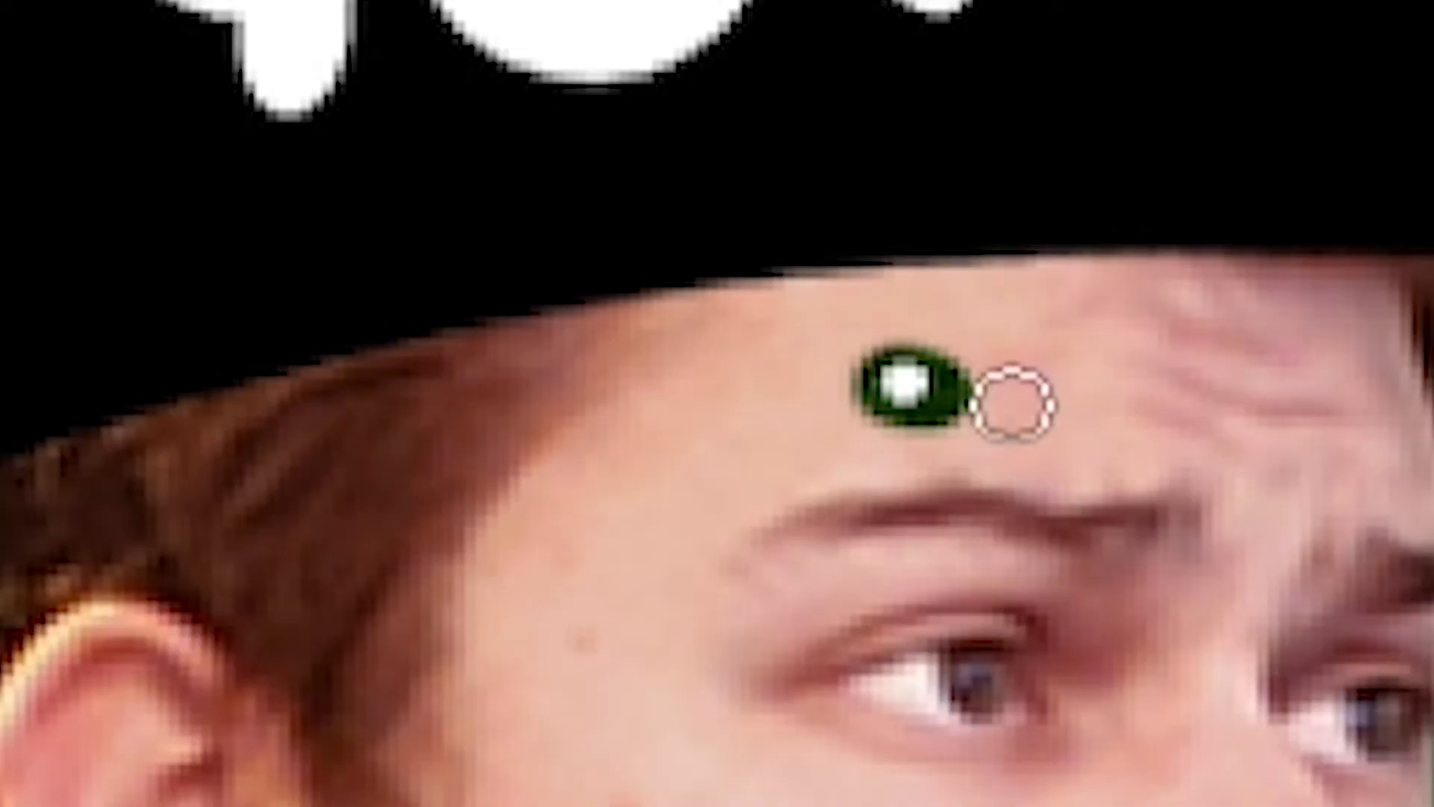
key("ctrl+z")
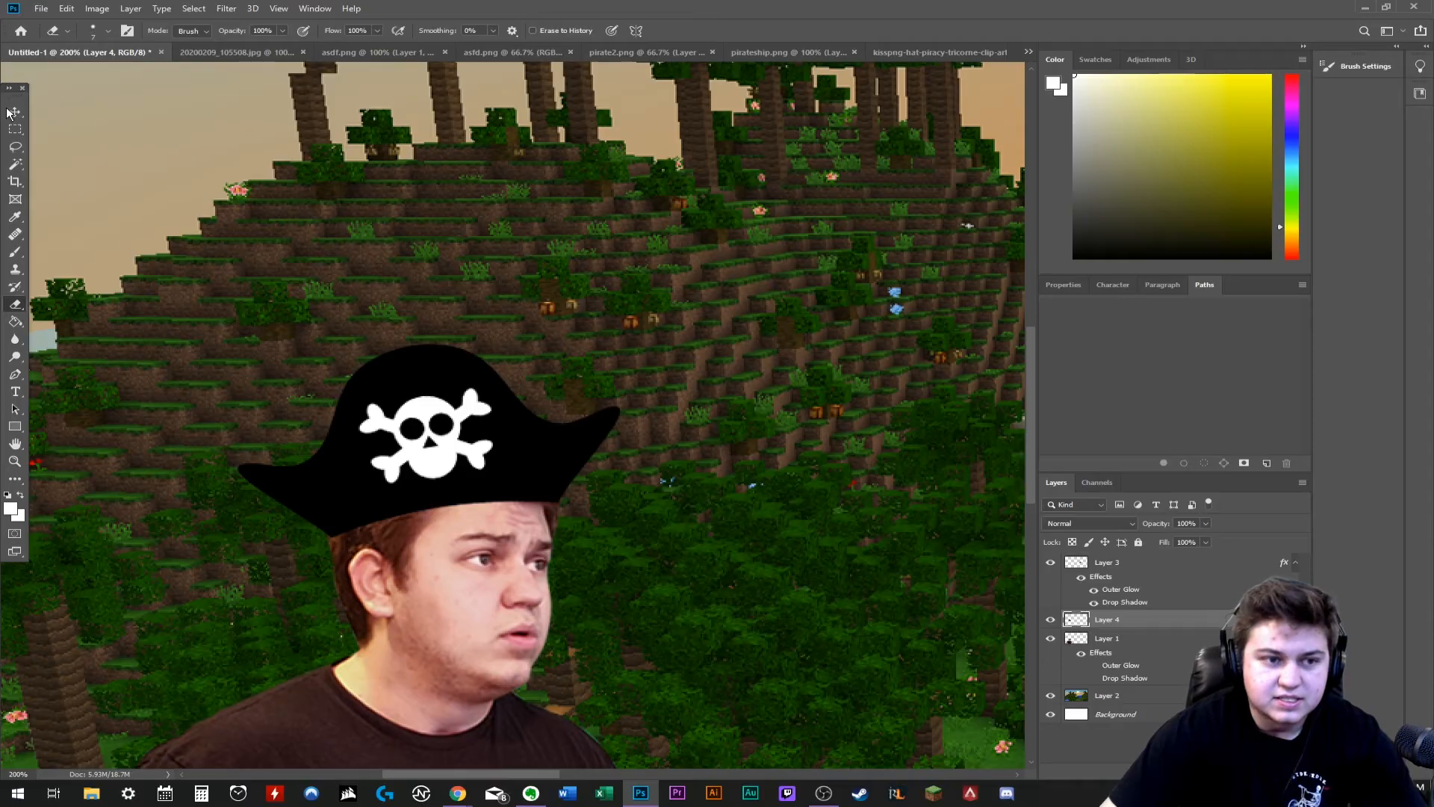
left_click(10, 111)
left_click(1121, 696)
key("ctrl+minus")
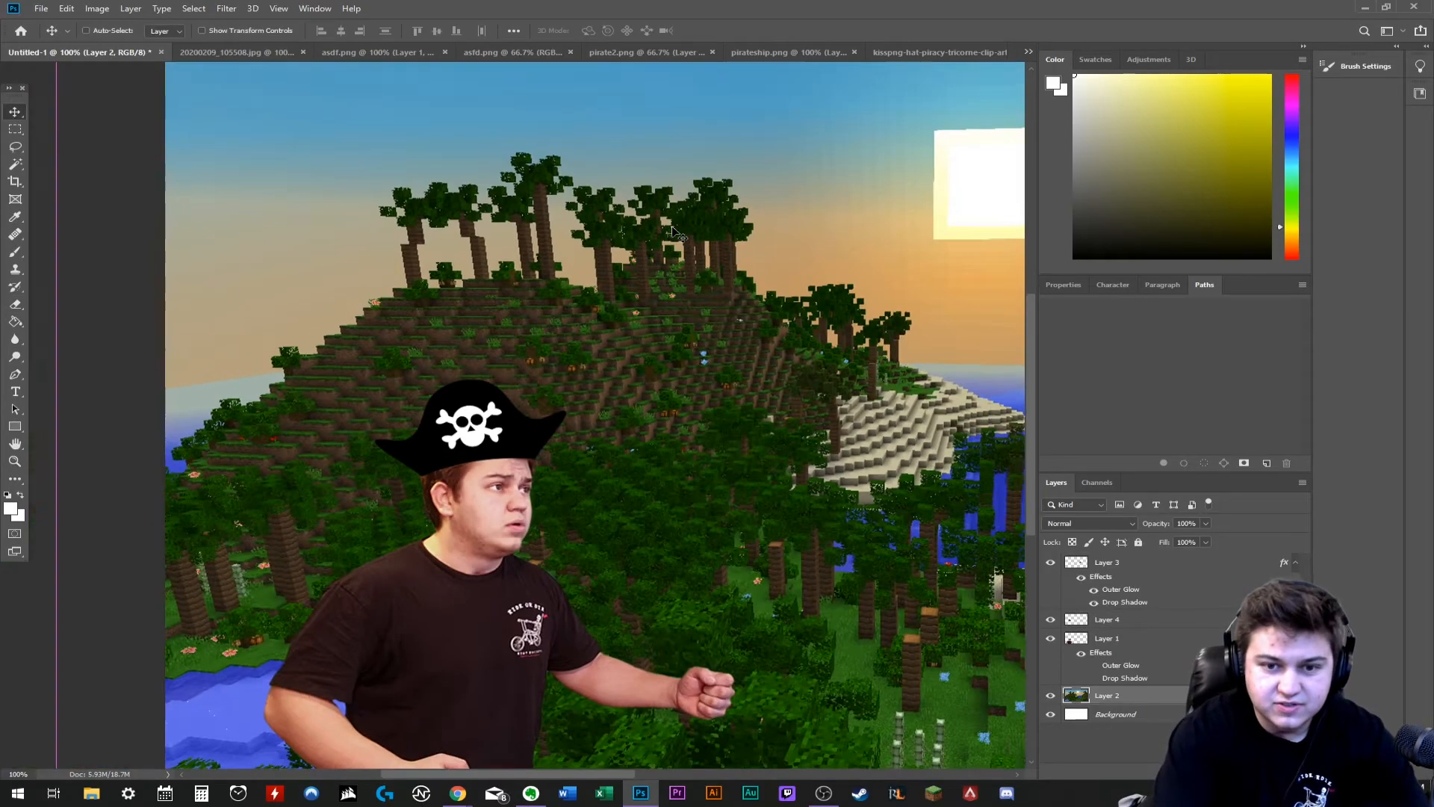
key("ctrl+minus")
- Switch back to the CleanPNG pirate hat results in Chrome and open the feathered hat with the red ribbon
mouse_move(458, 793)
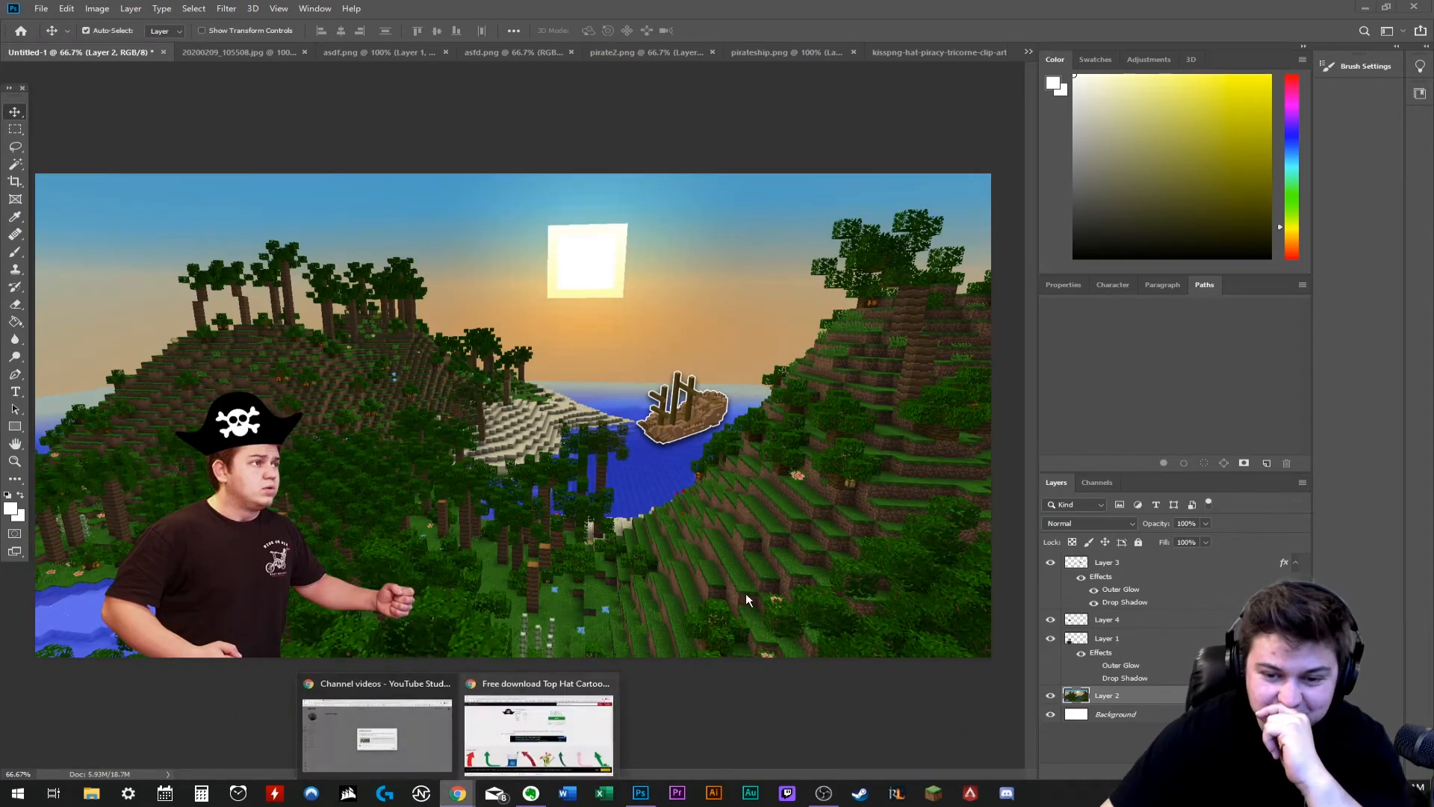
left_click(403, 728)
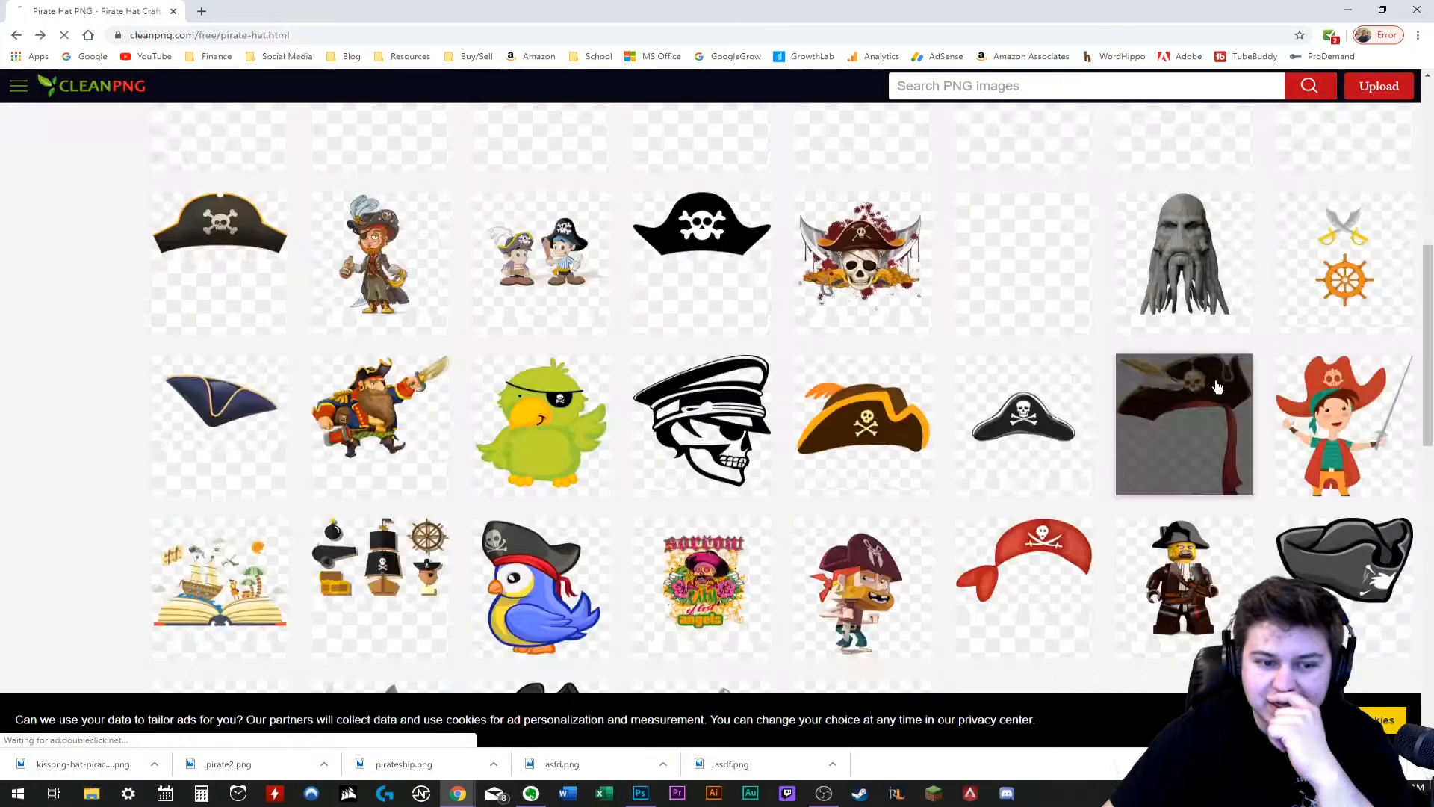
left_click(1217, 383)
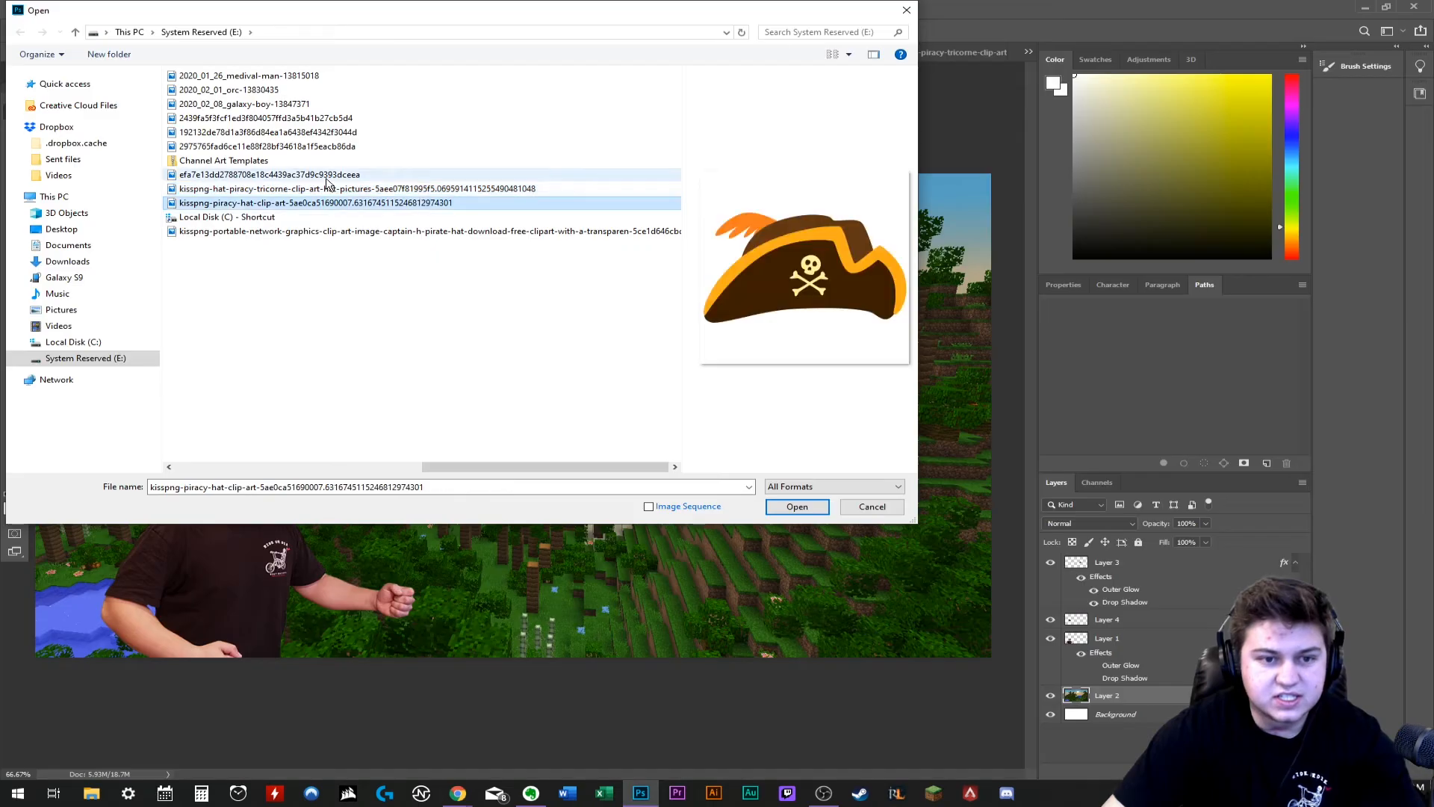
- Open the kisspng-piracy-hat-clip-art image of the brown hat with orange trim and copy its whole canvas
key("Down")
key("Down")
left_click(813, 509)
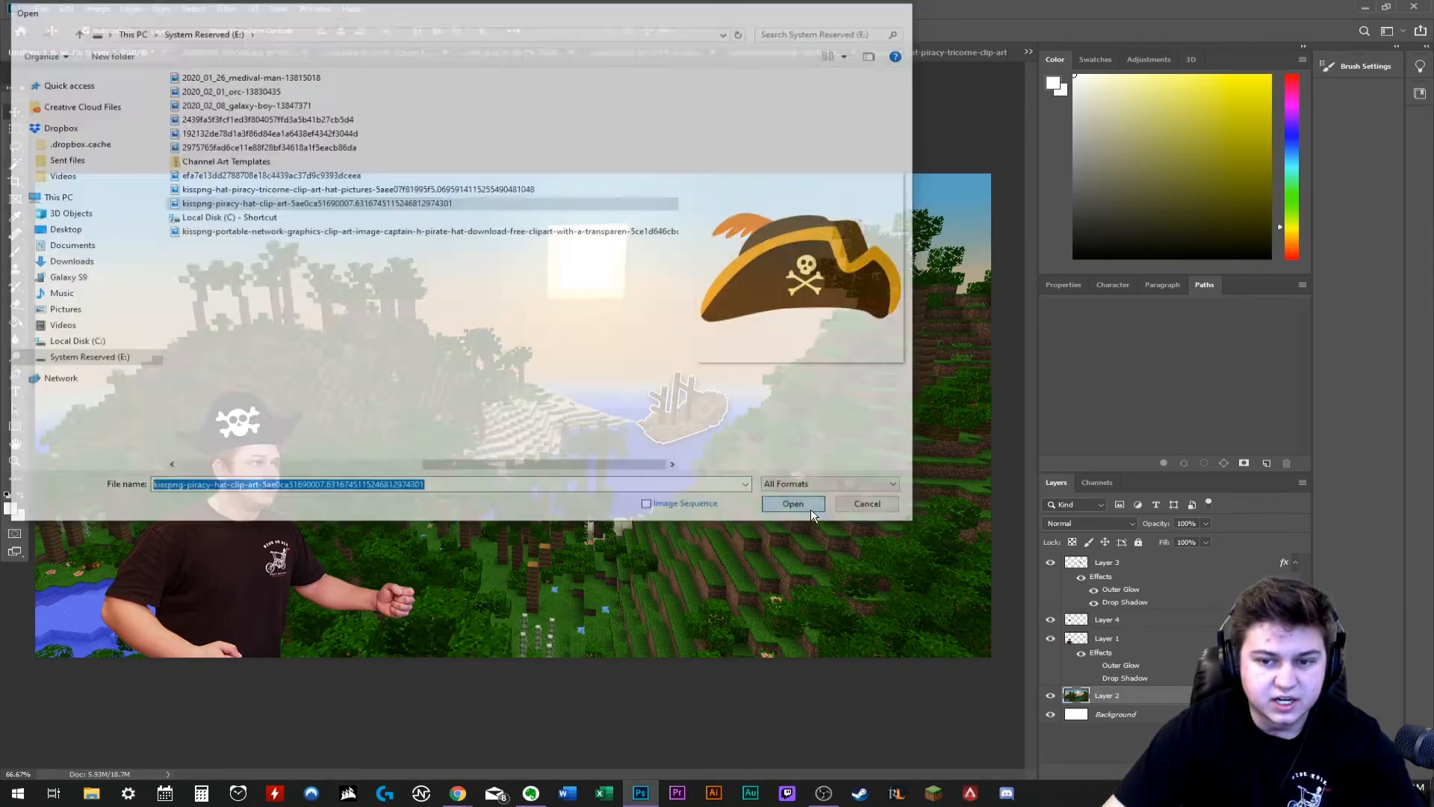
left_click(193, 8)
left_click(201, 23)
left_click(66, 8)
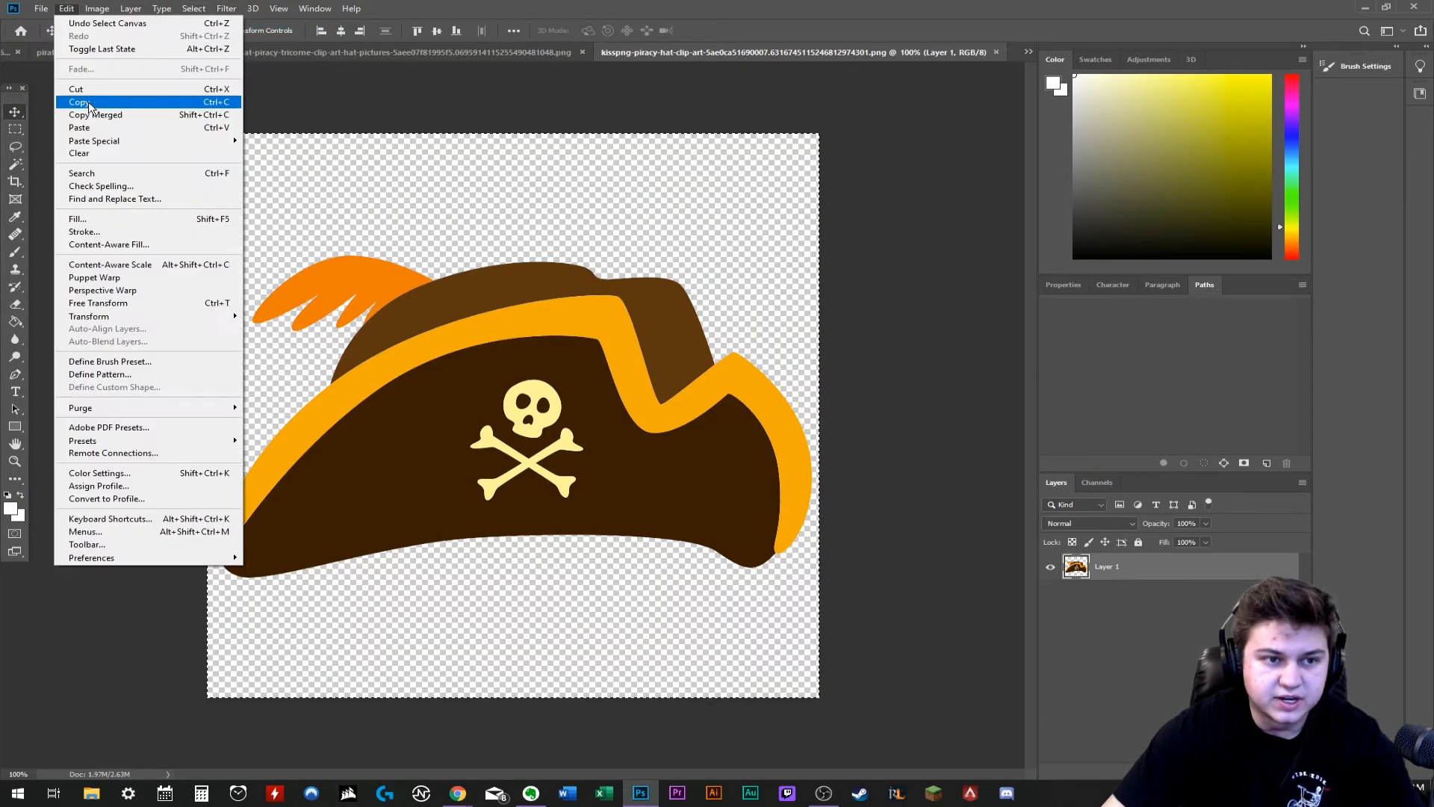
left_click(89, 99)
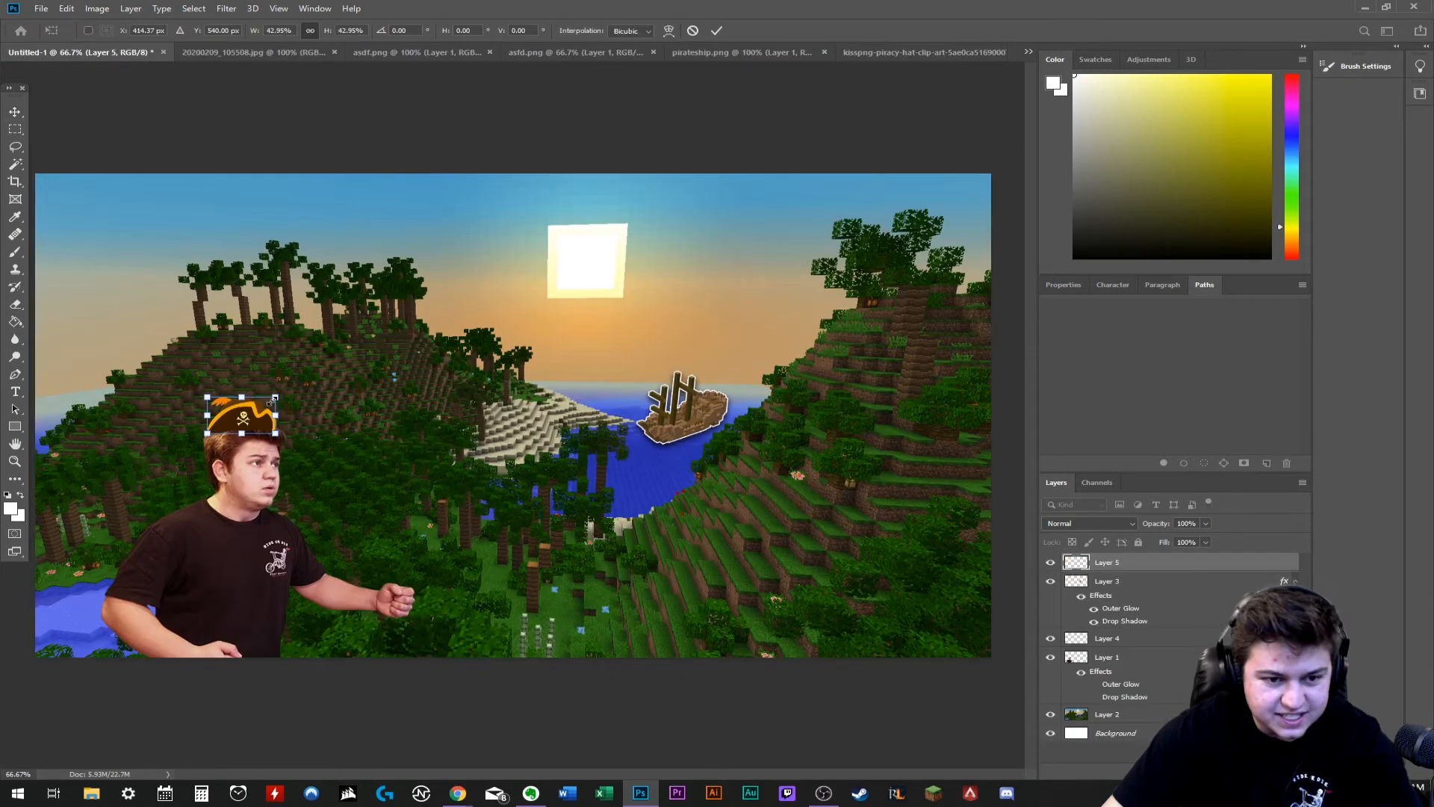
- Scale the orange-trimmed hat to about 61% on the man's head, add a Drop Shadow and try an Outer Glow
left_click_drag(284, 390, 303, 382)
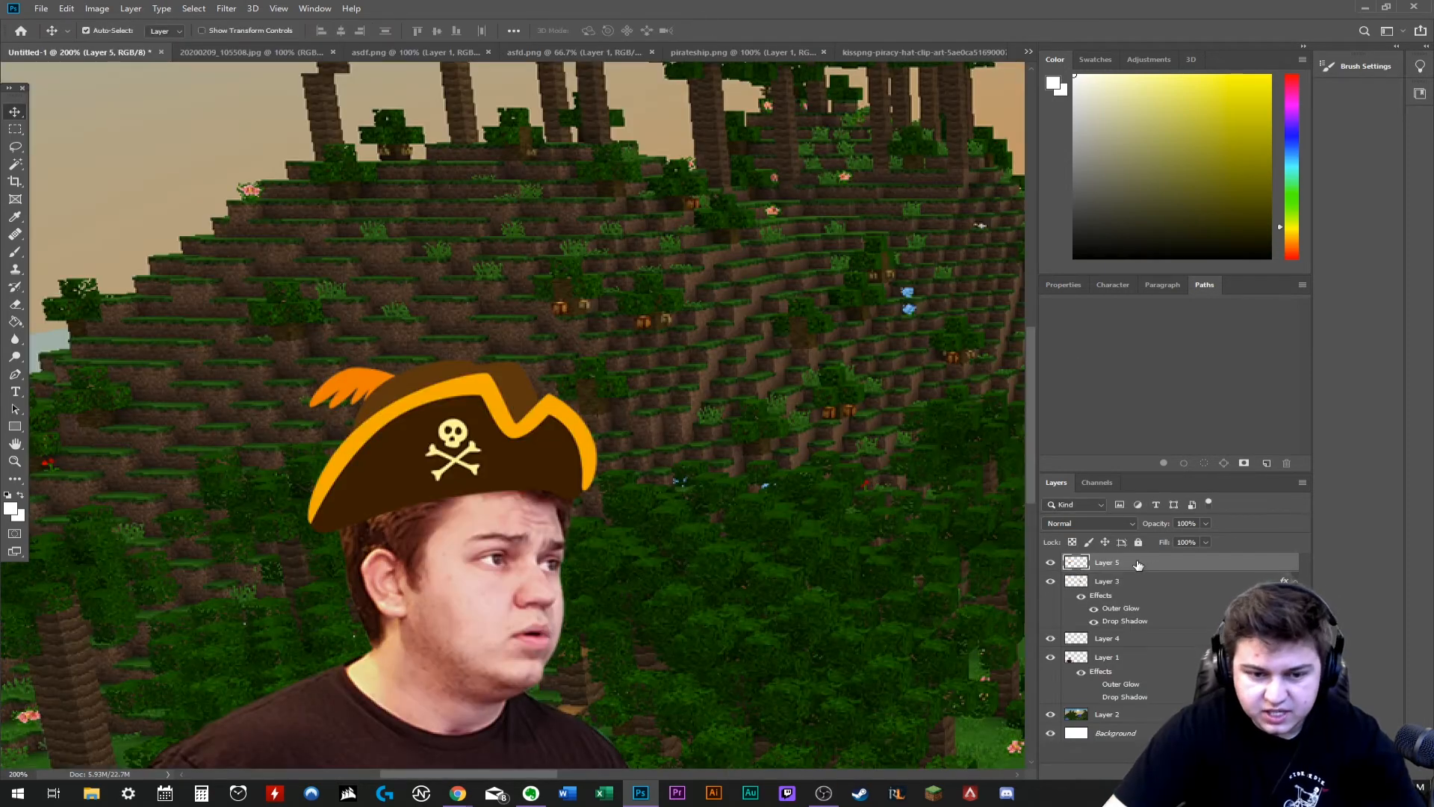
double_click(1139, 564)
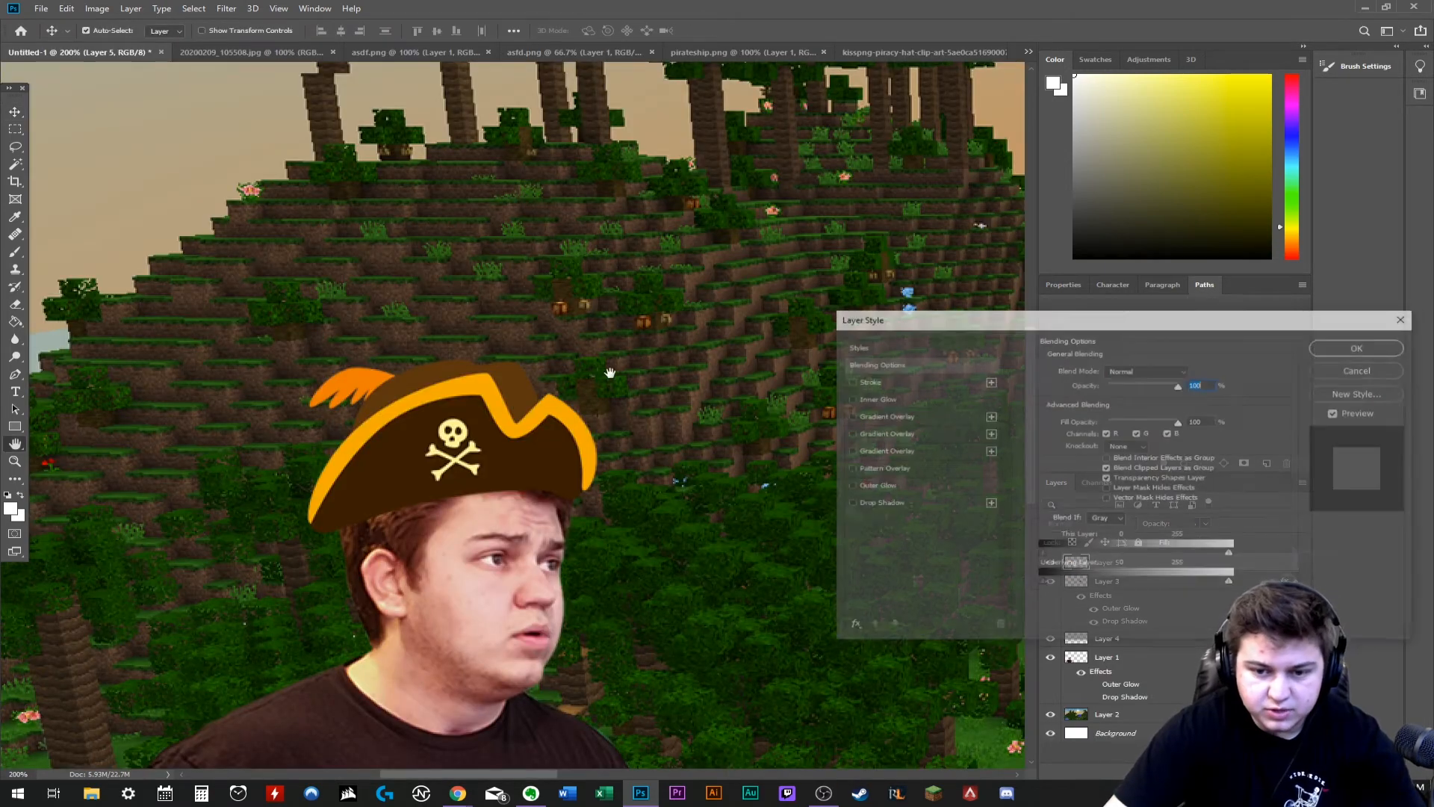
left_click(850, 503)
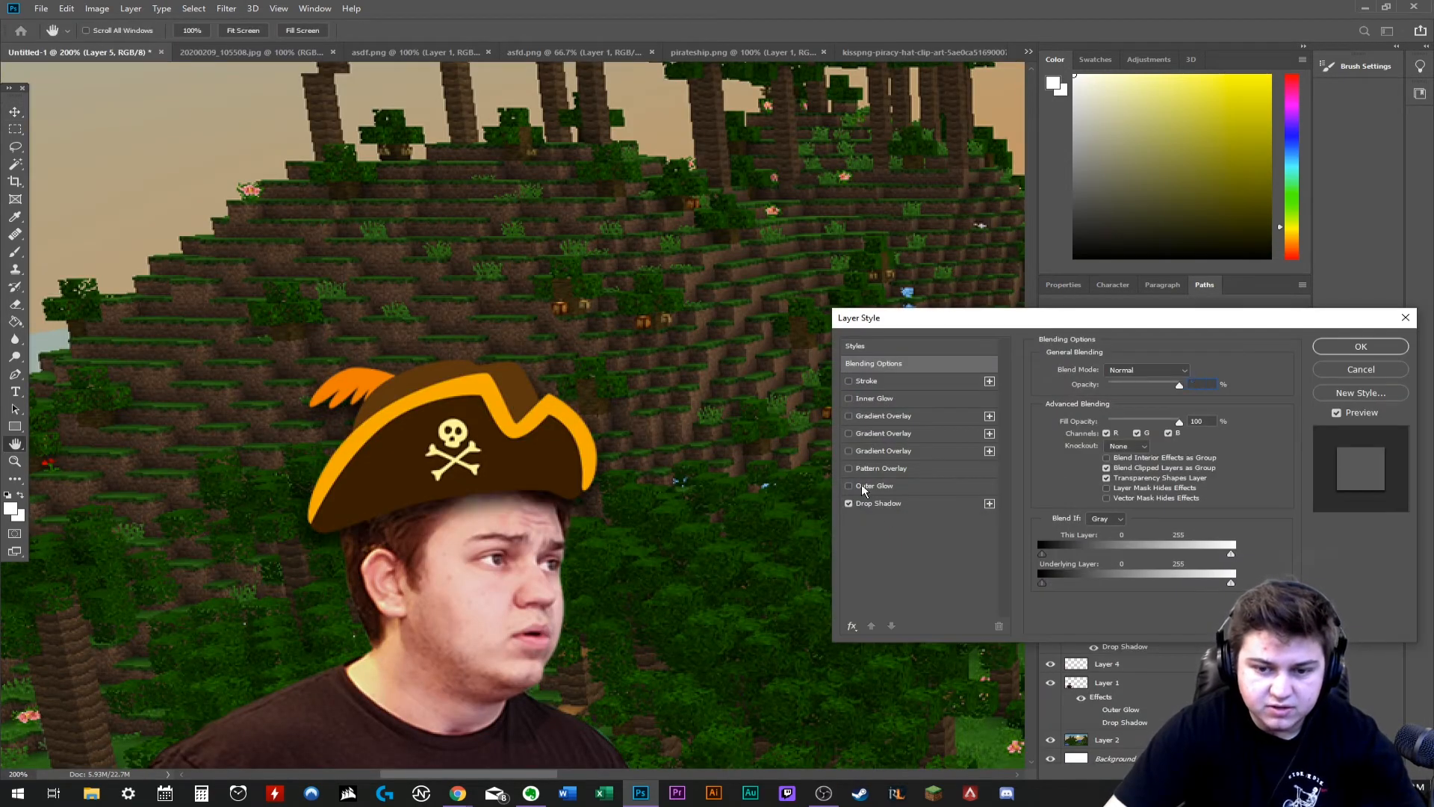
left_click(862, 486)
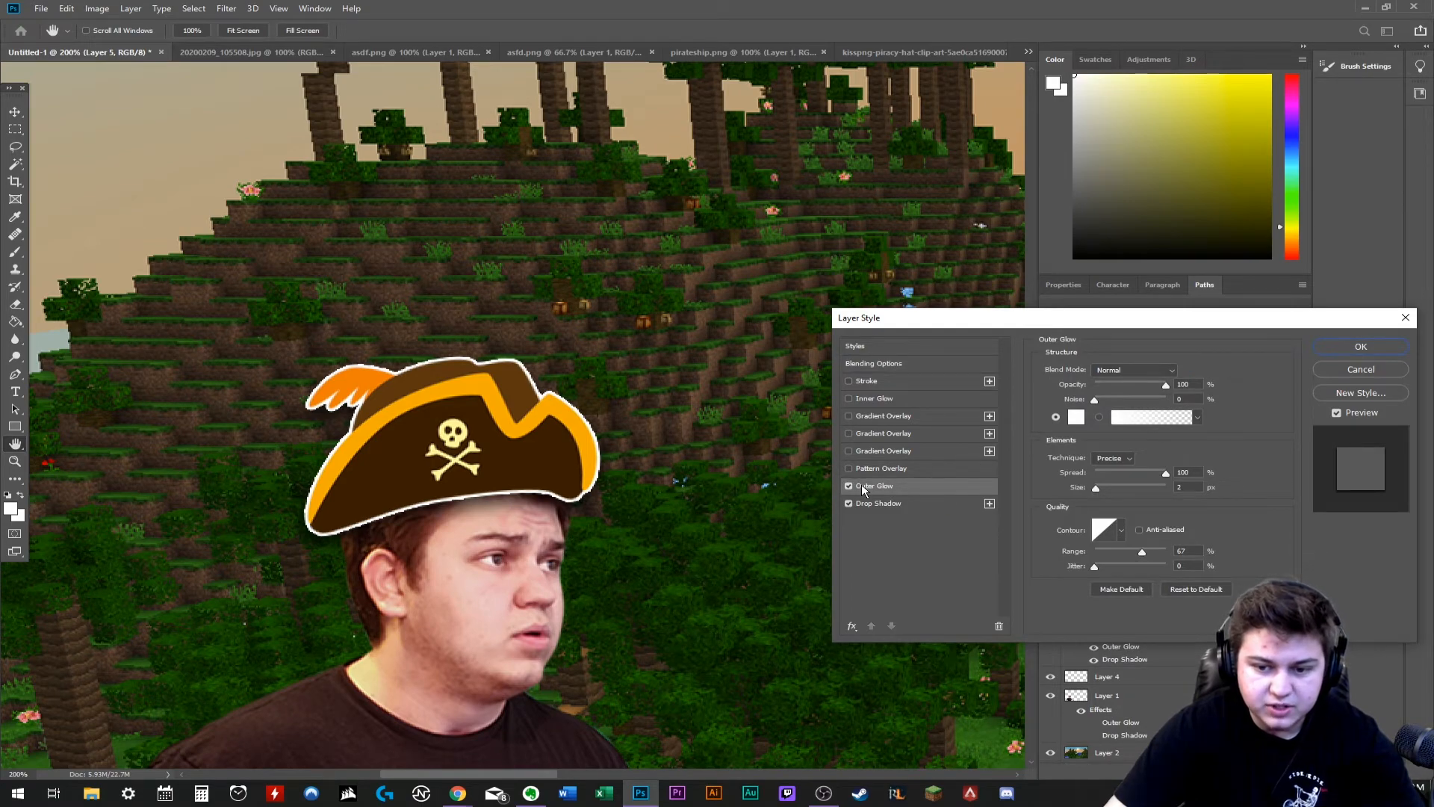
left_click(1361, 346)
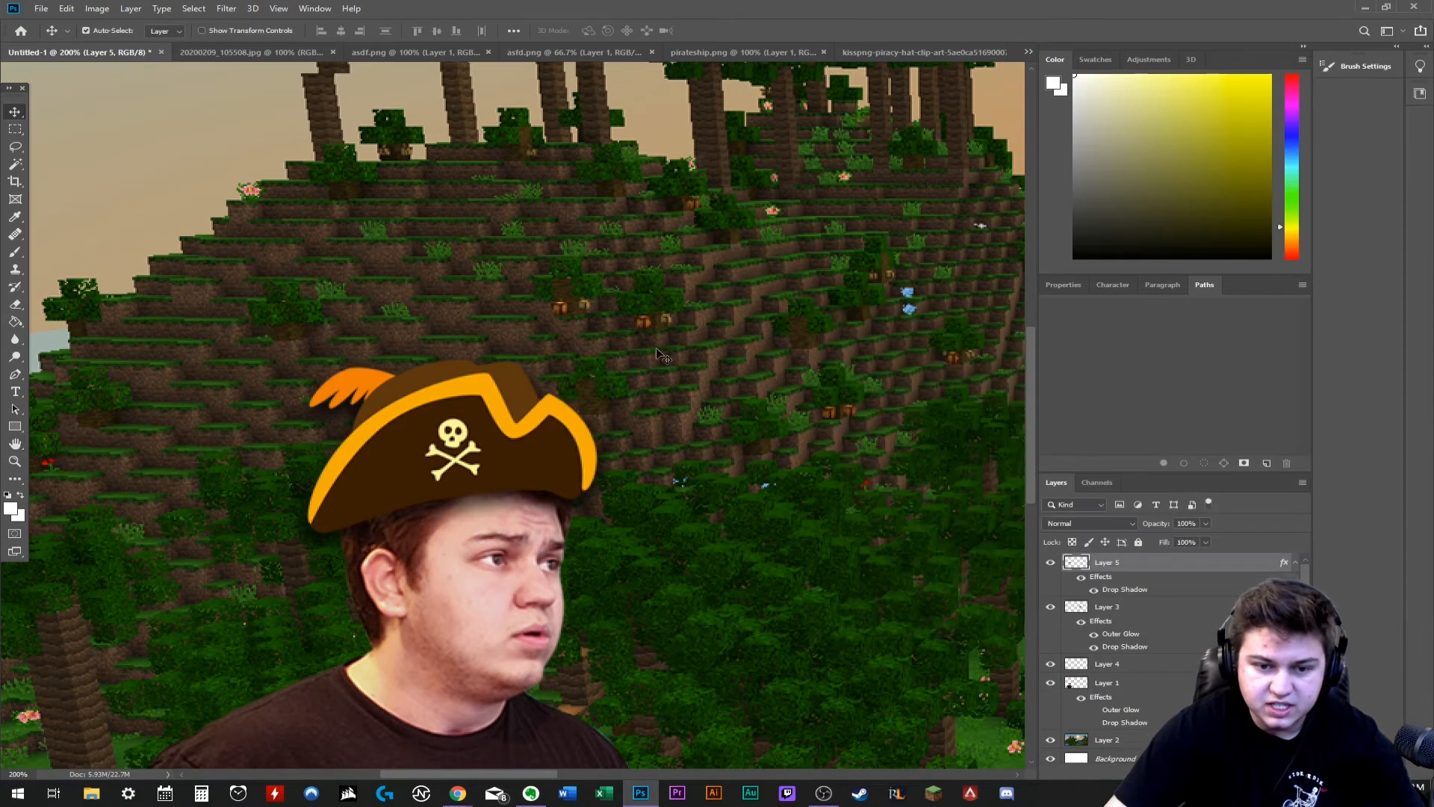
- Paste the feathered skull hat with the red ribbon, scale it to about 30% and move it onto the man's head
key("ctrl+minus")
key("ctrl+minus")
key("ctrl+minus")
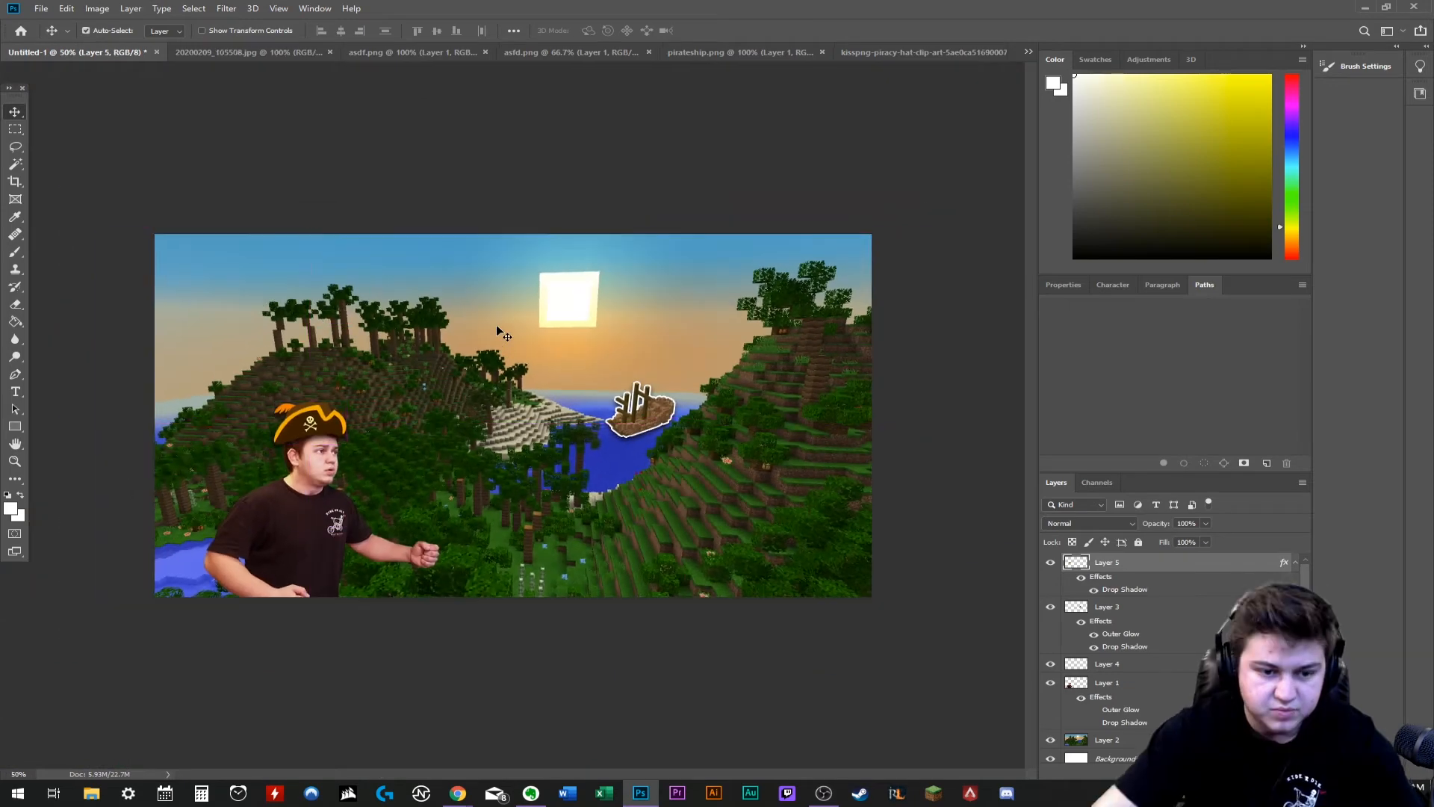
key("ctrl+v")
key("ctrl+t")
left_click_drag(409, 329, 378, 352)
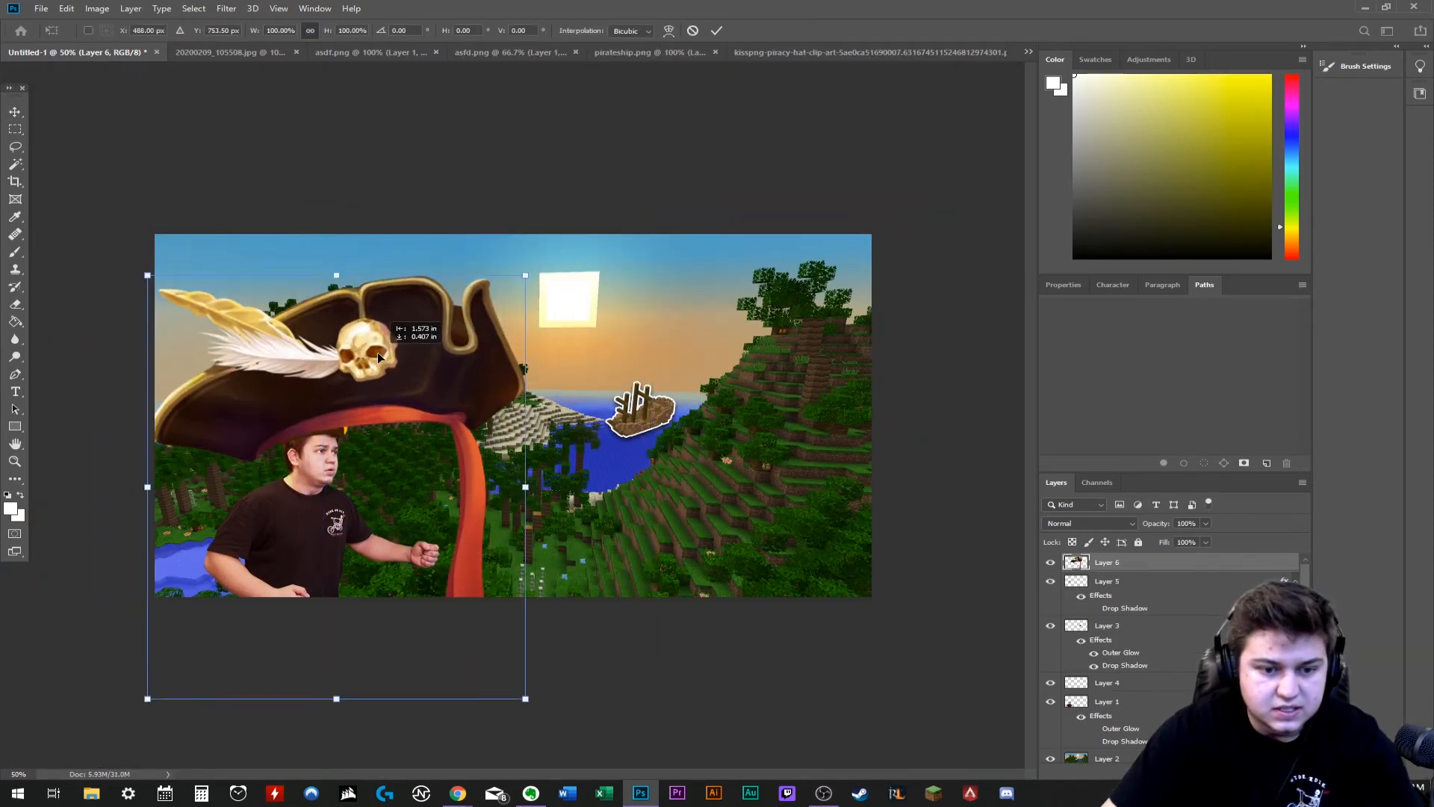
left_click_drag(543, 273, 183, 510)
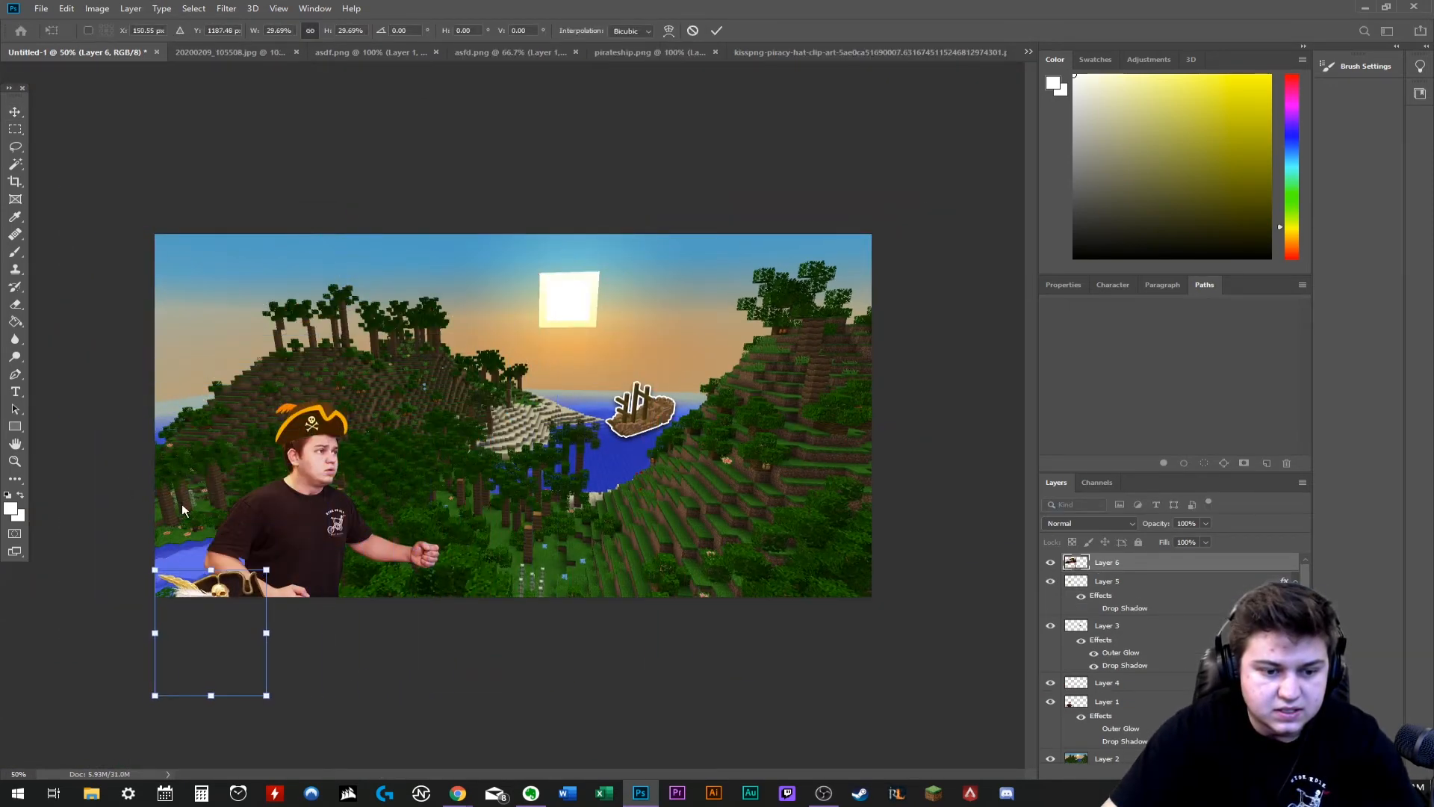
left_click_drag(239, 590, 370, 383)
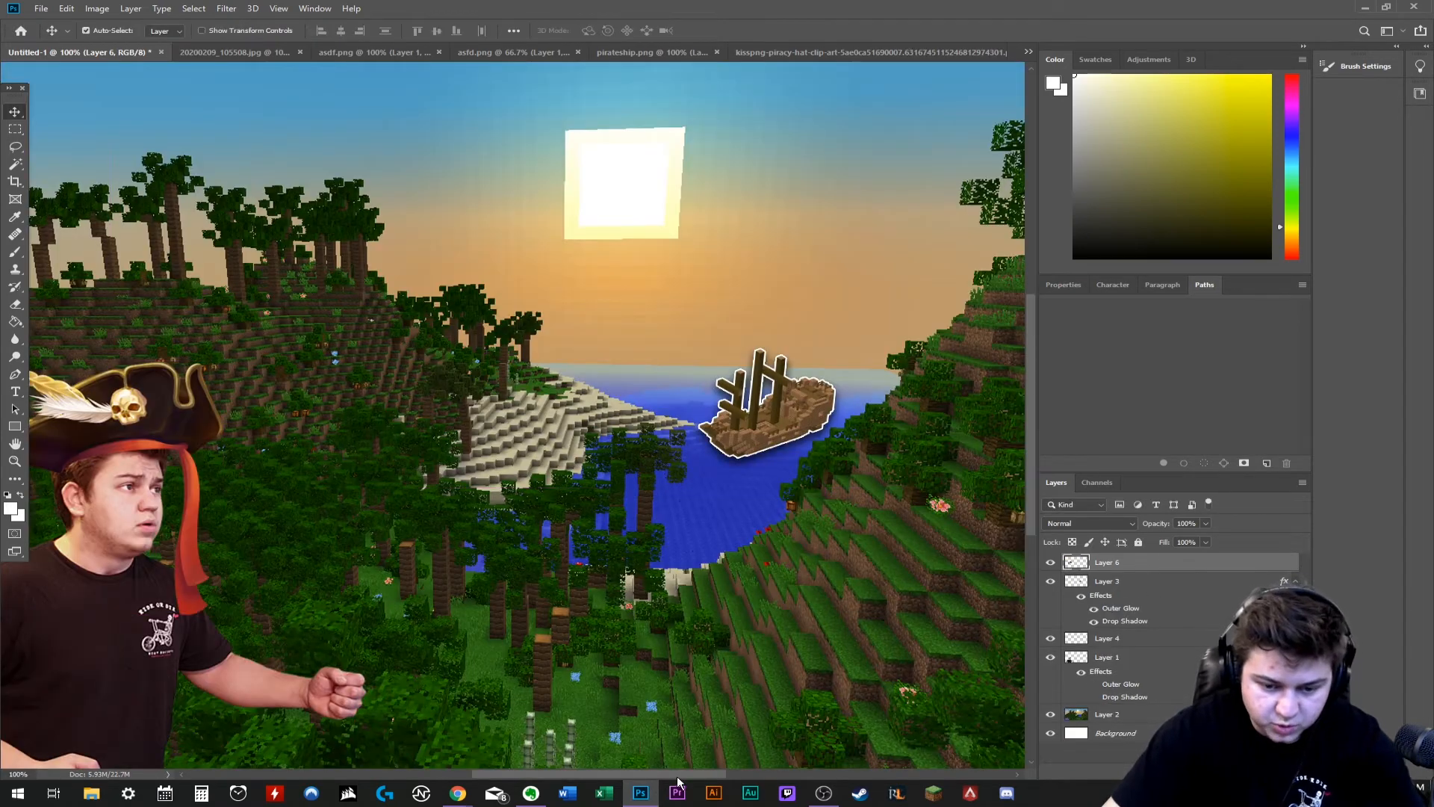
- Shrink the feathered pirate hat to about 96% and fine-tune its fit on the man's head
left_click_drag(677, 776, 614, 774)
key("ctrl+t")
left_click_drag(233, 368, 249, 369)
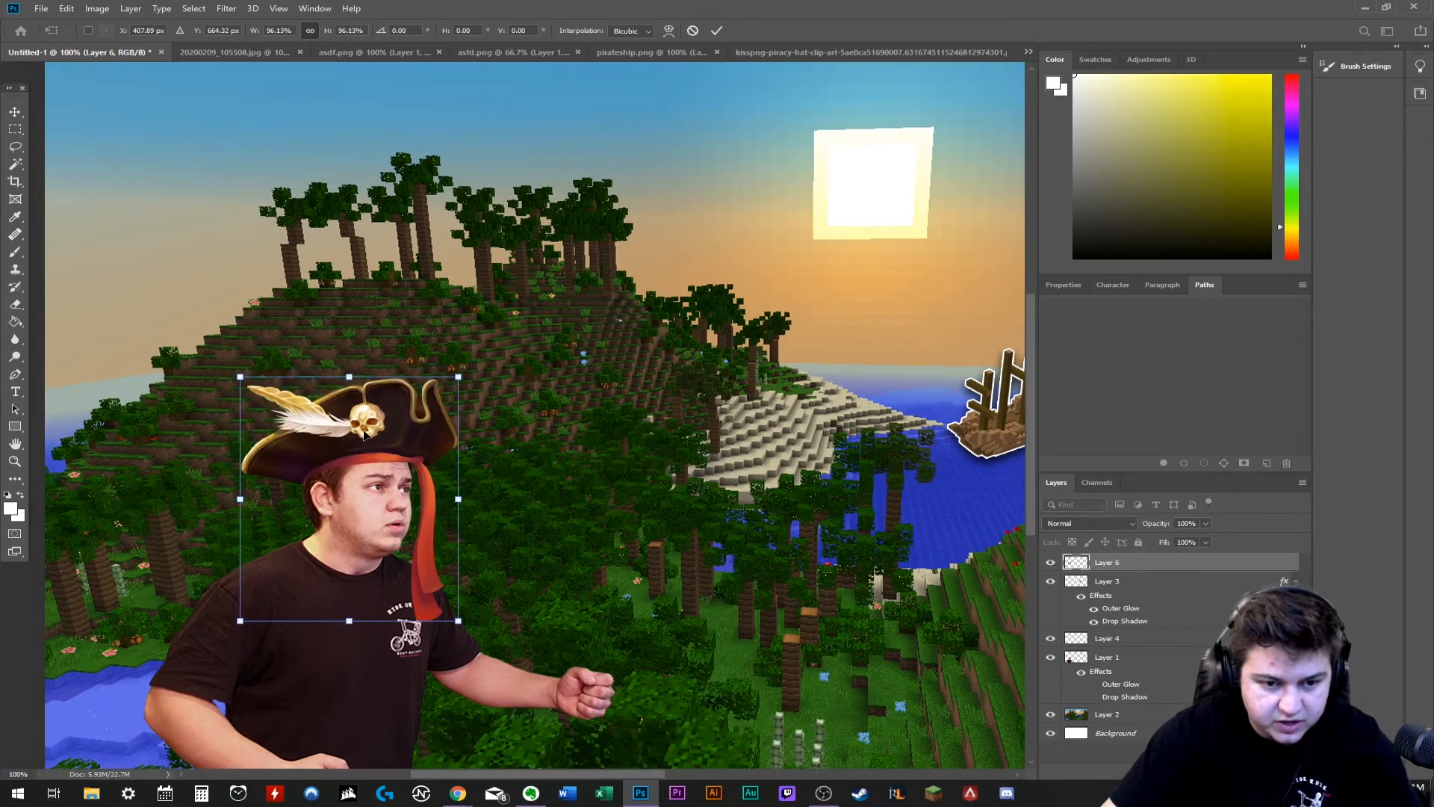
left_click_drag(371, 435, 365, 427)
key("Return")
key("ctrl+0")
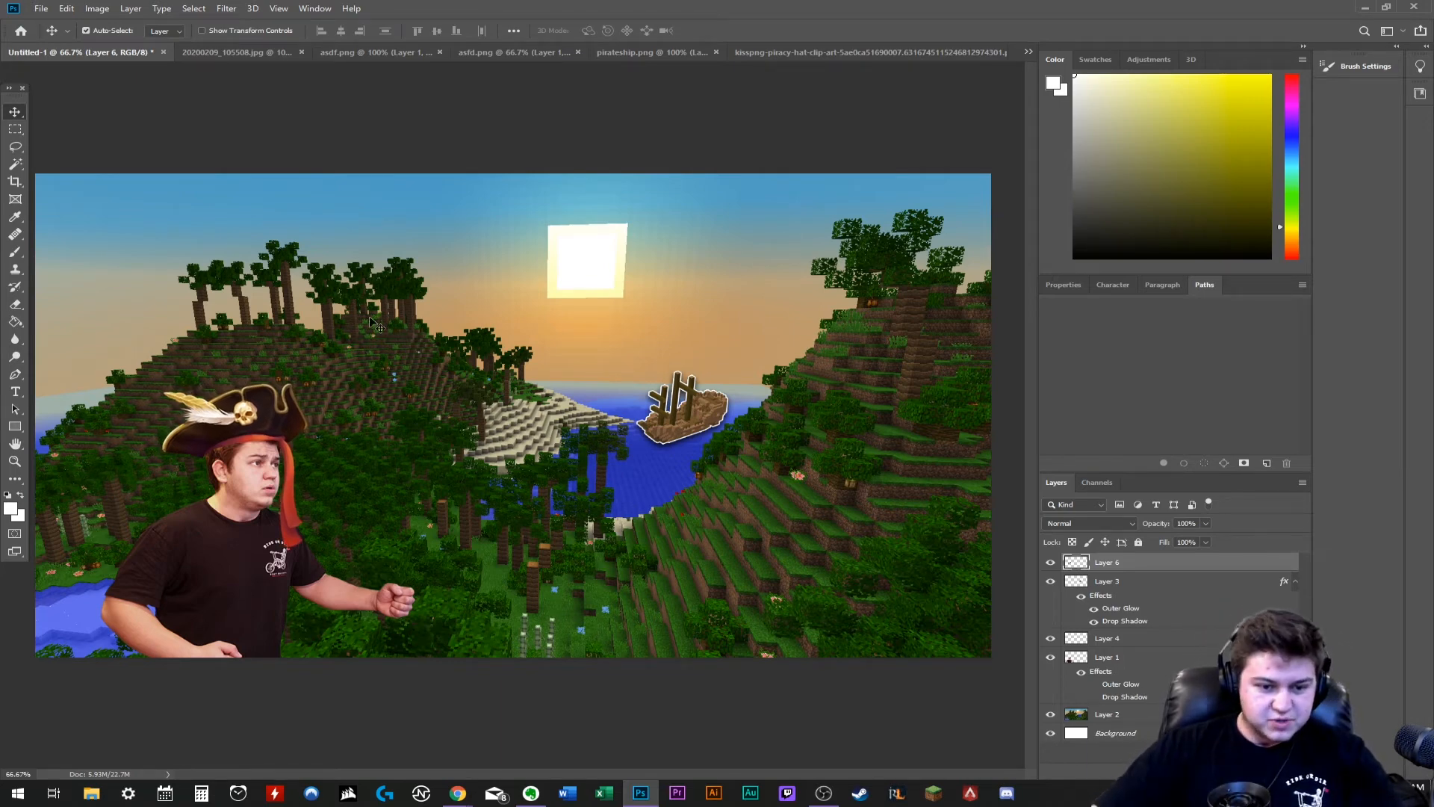
key("ctrl+plus")
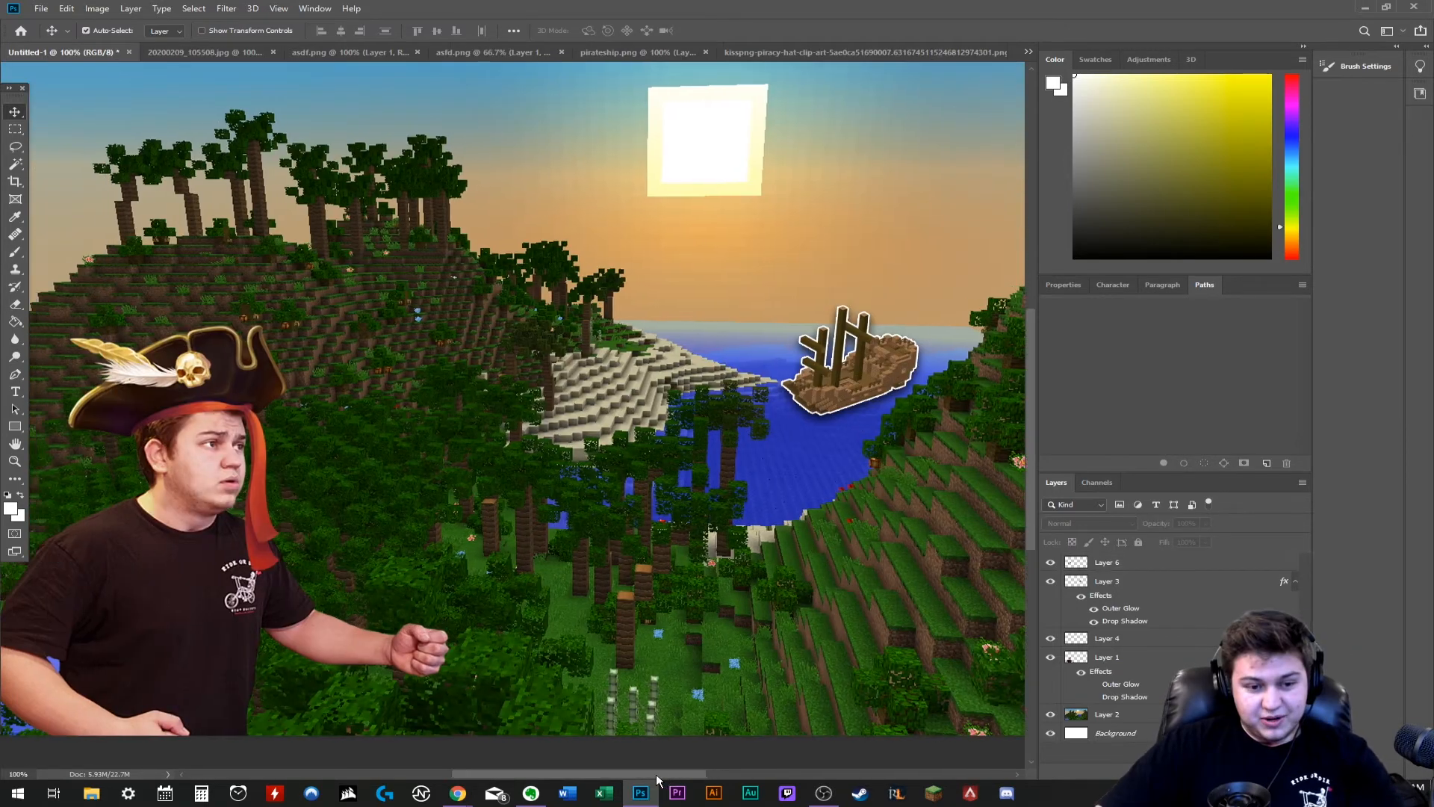
- Scale the feathered pirate hat up to about 102.5% on the man's head
key("ctrl+t")
left_click_drag(442, 322, 447, 315)
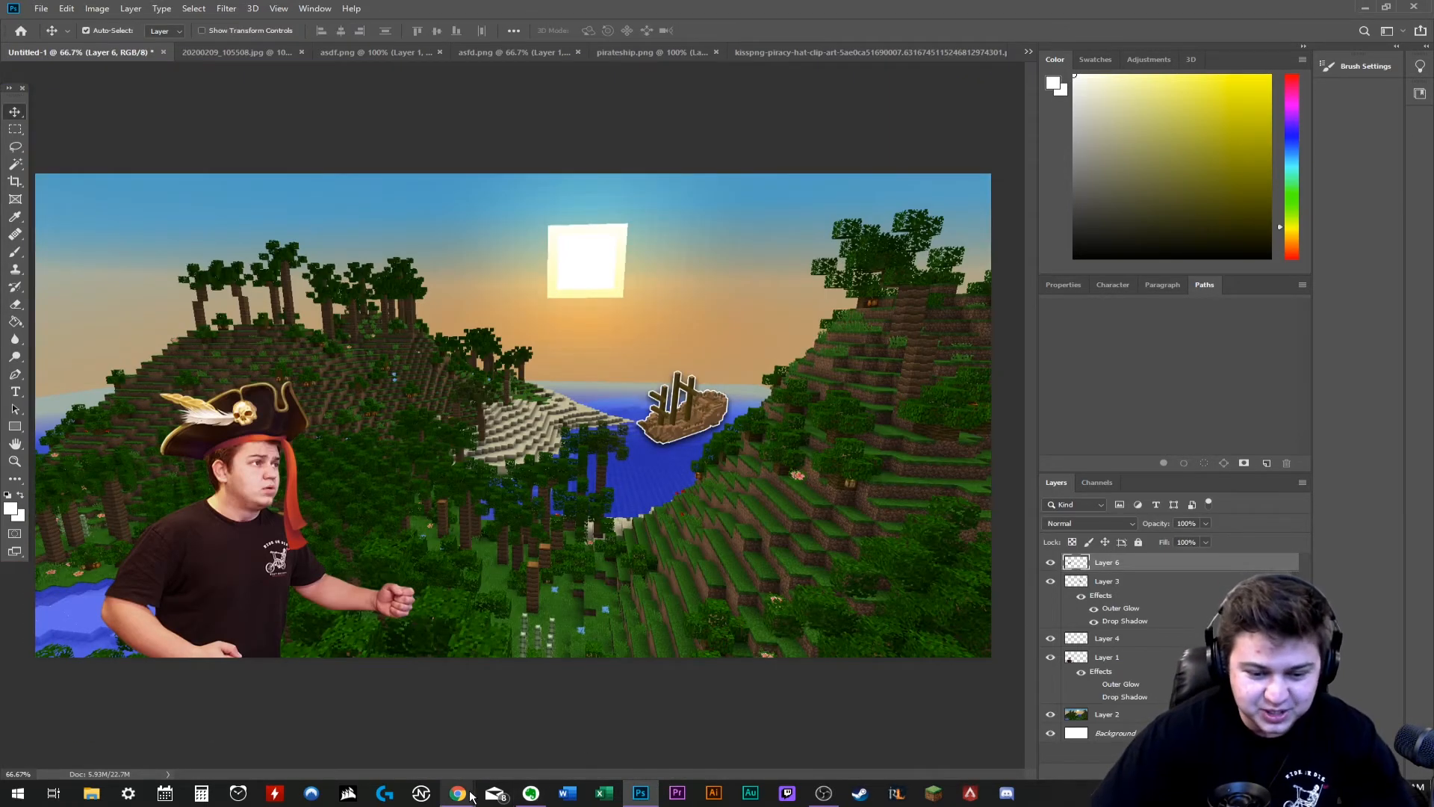
- Switch to Chrome and save a Minecraft iron sword picture under the name sword
left_click(458, 793)
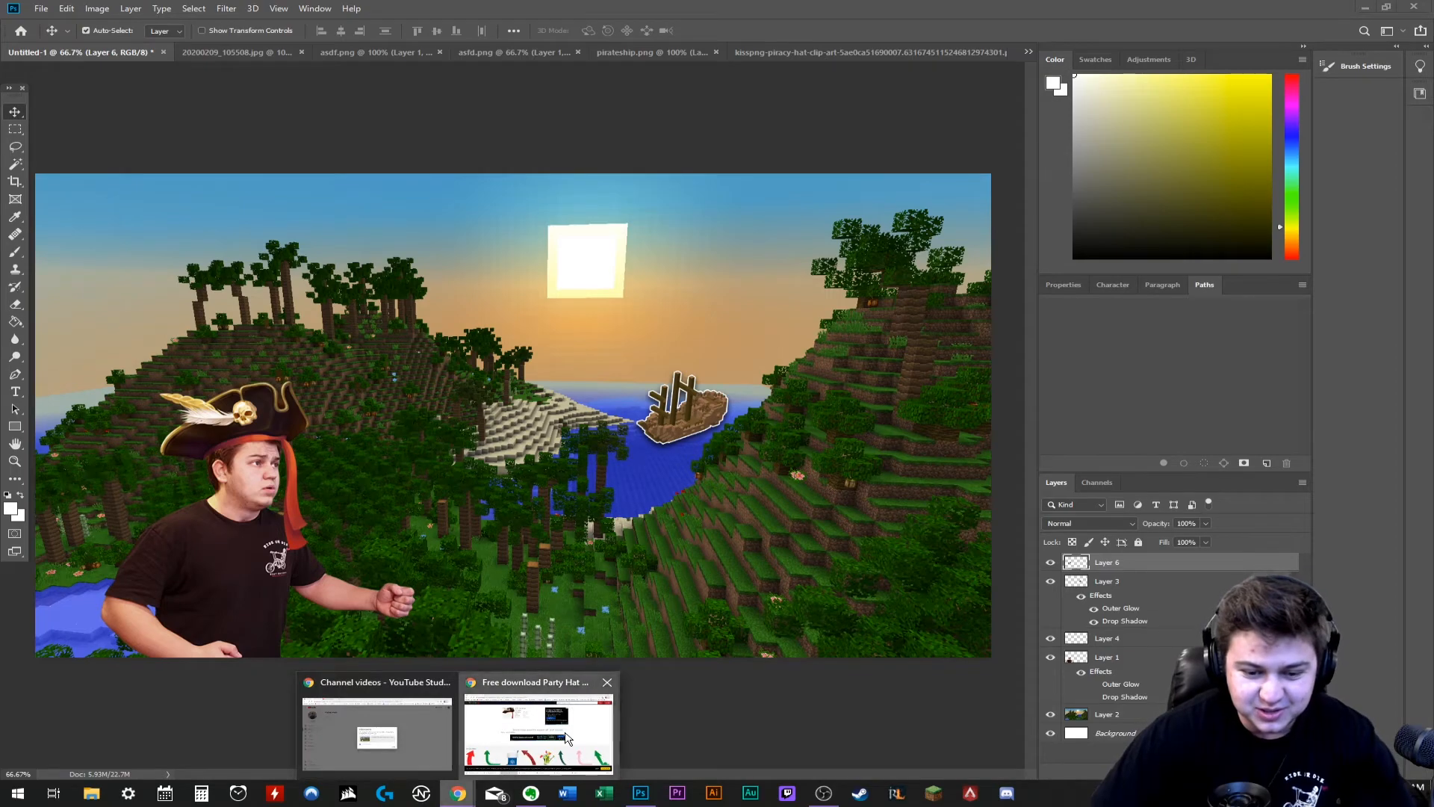
left_click(537, 731)
type("sword")
key("Return")
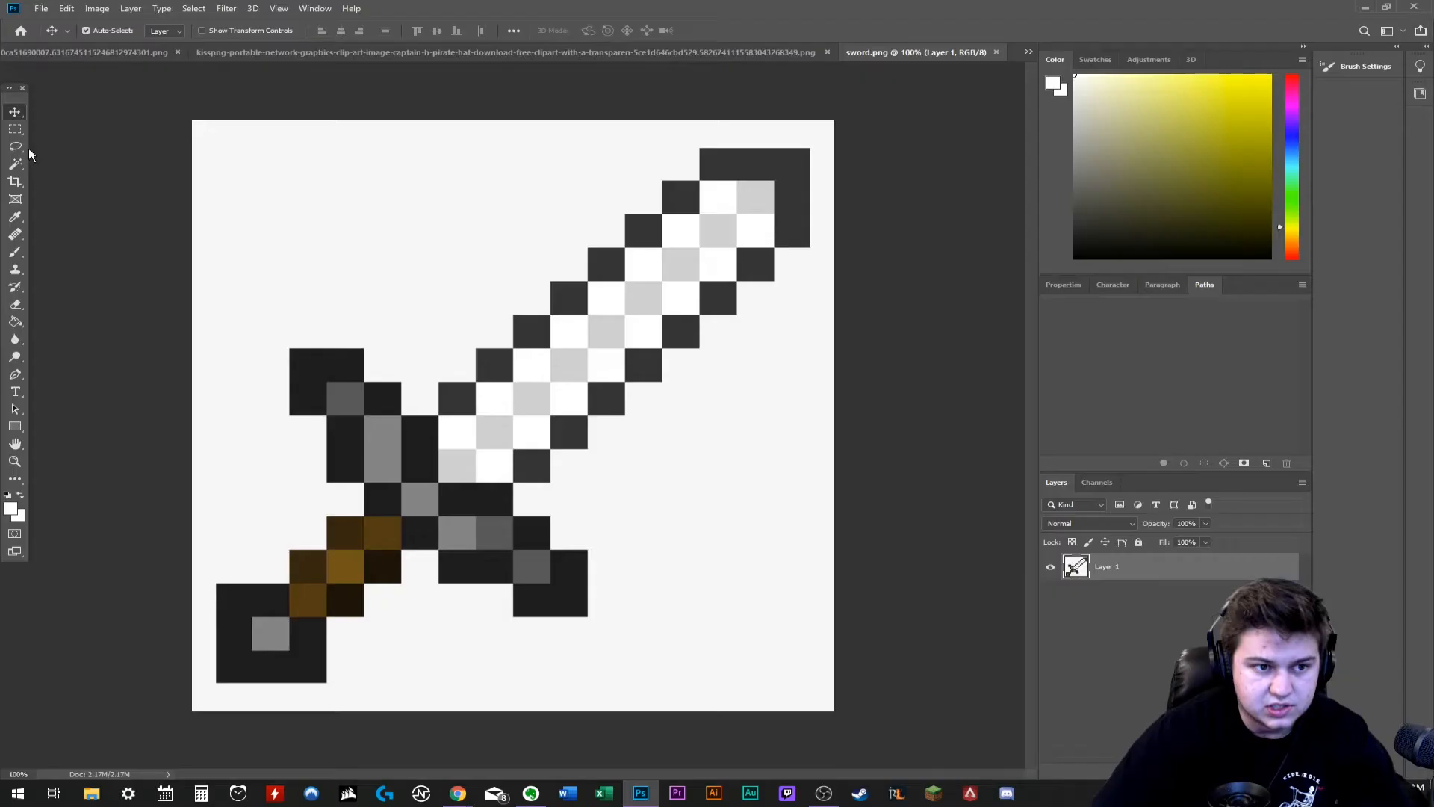
- Remove the white background around the sword in sword.png with the Magic Wand
left_click(15, 164)
left_click(495, 262)
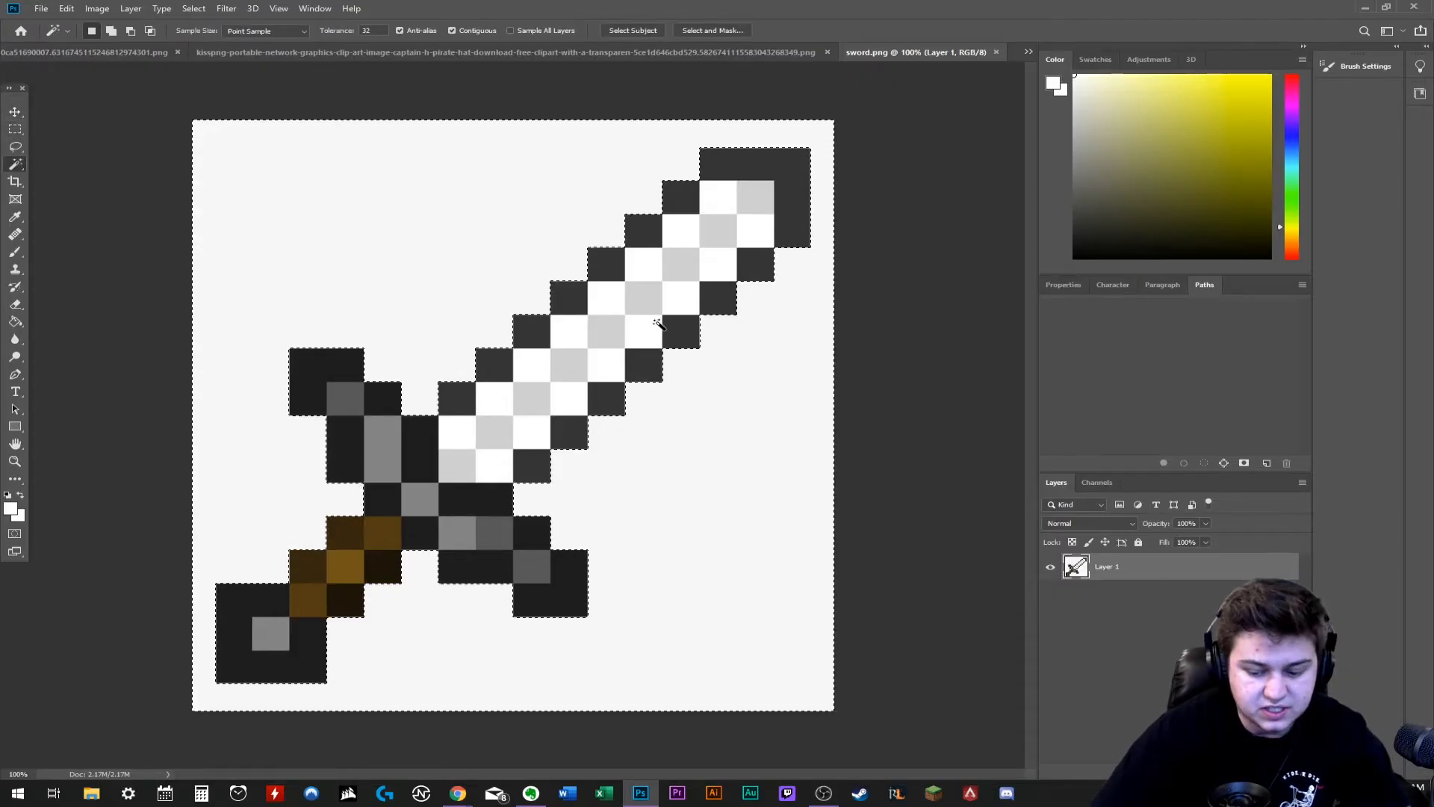
key("Delete")
key("v")
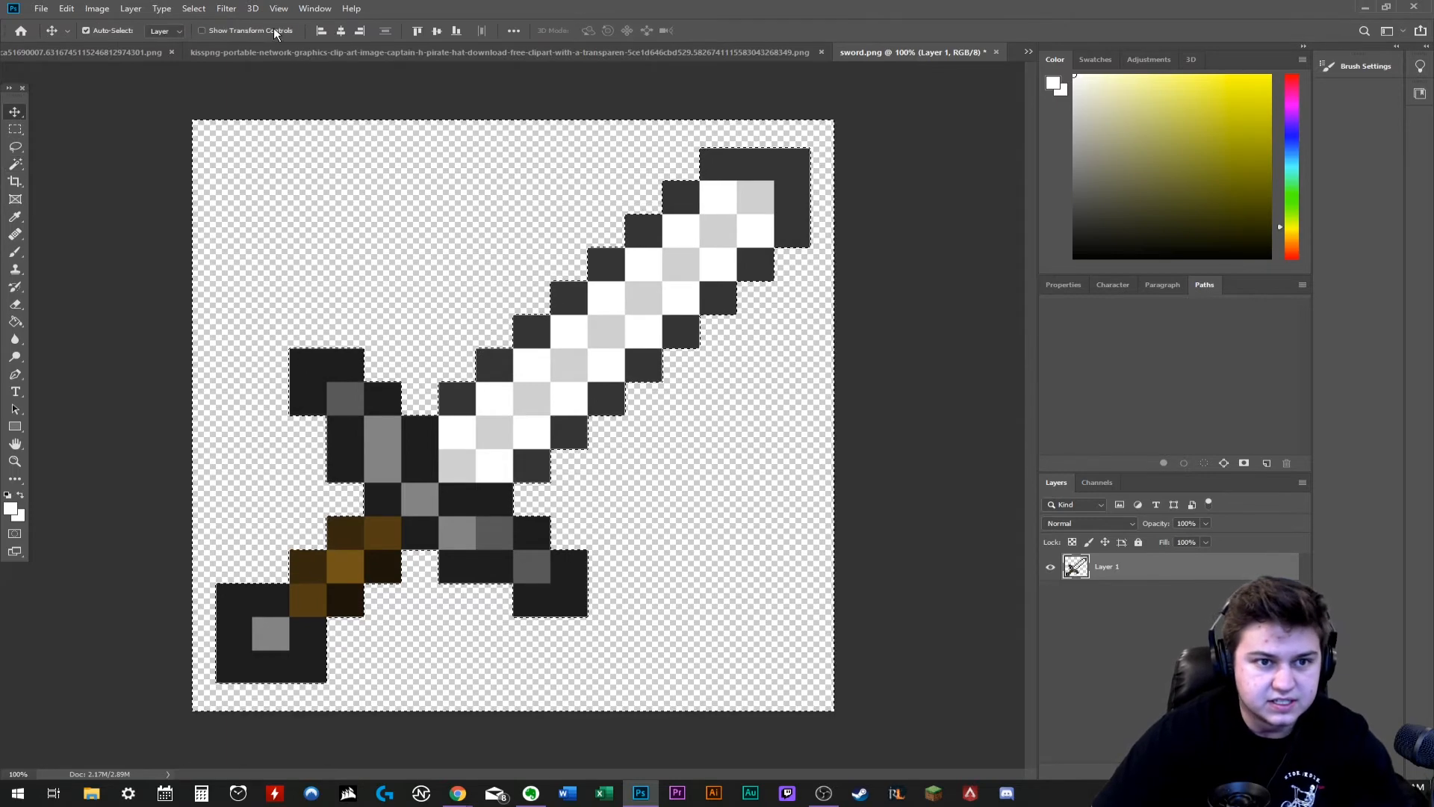
- Select the whole canvas of sword.png and copy it
left_click(187, 9)
left_click(197, 23)
left_click(66, 9)
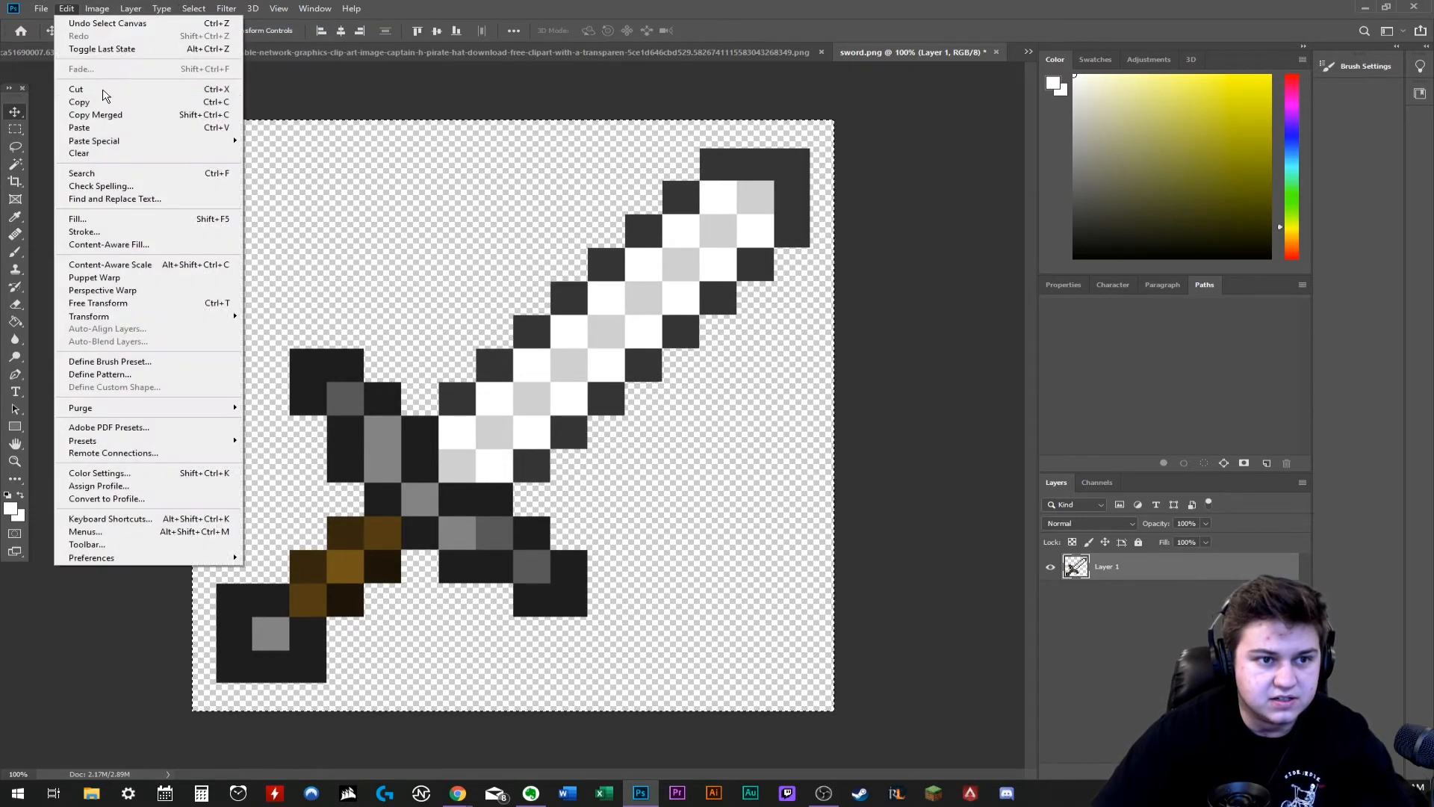
left_click(79, 102)
- Return to the thumbnail document and save it as PIRATEADVENTURE.psd on the E: drive
left_click(64, 53)
left_click(41, 9)
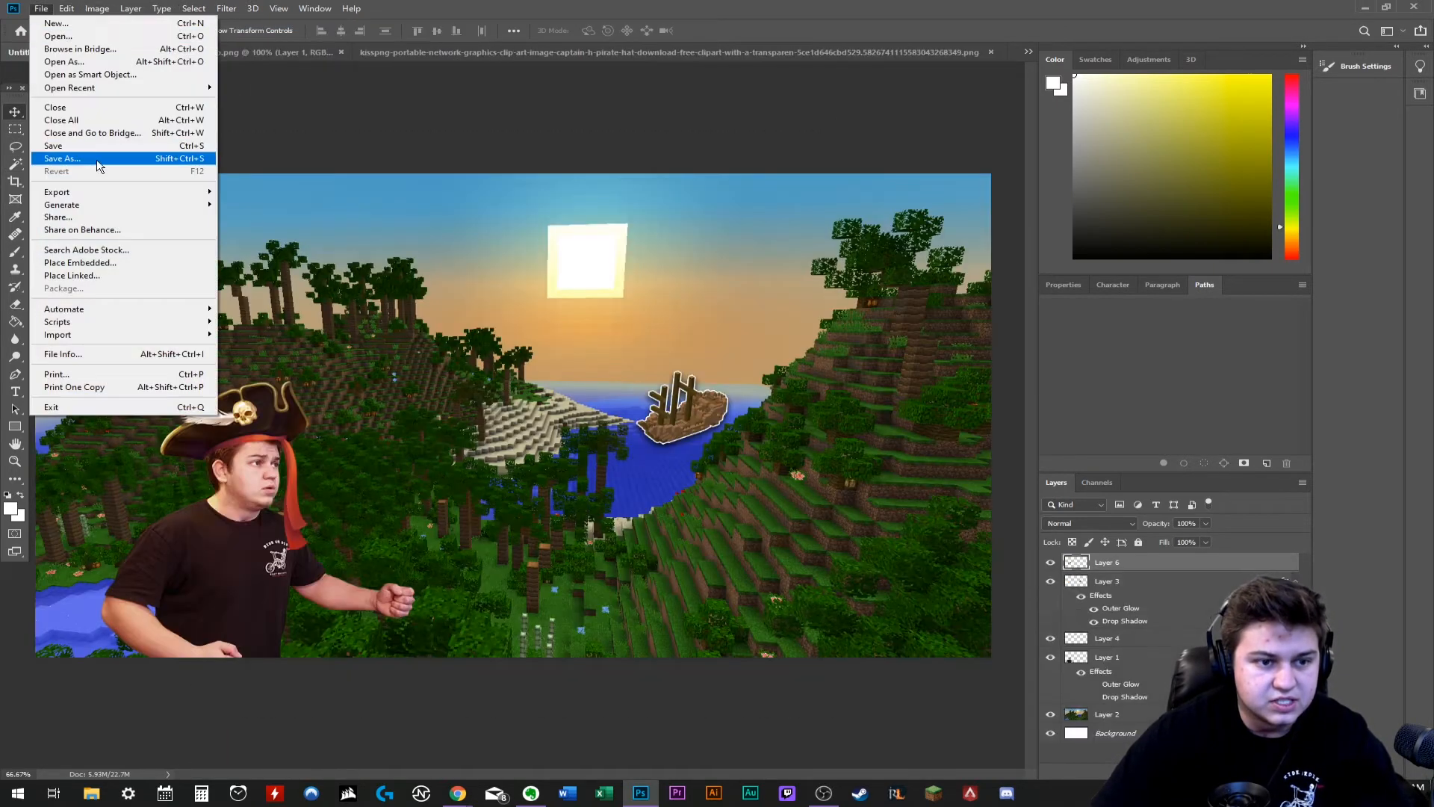
left_click(84, 160)
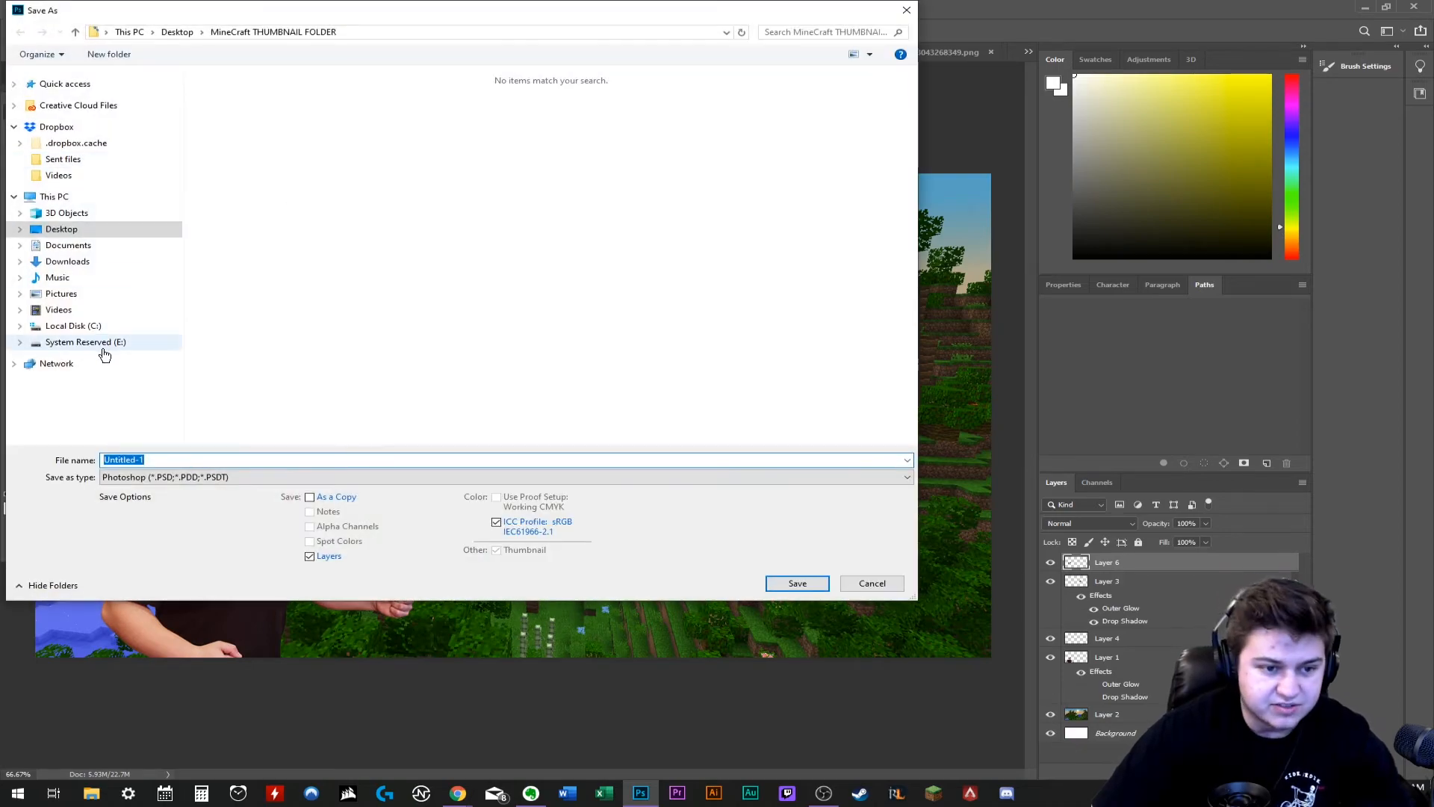
left_click(84, 342)
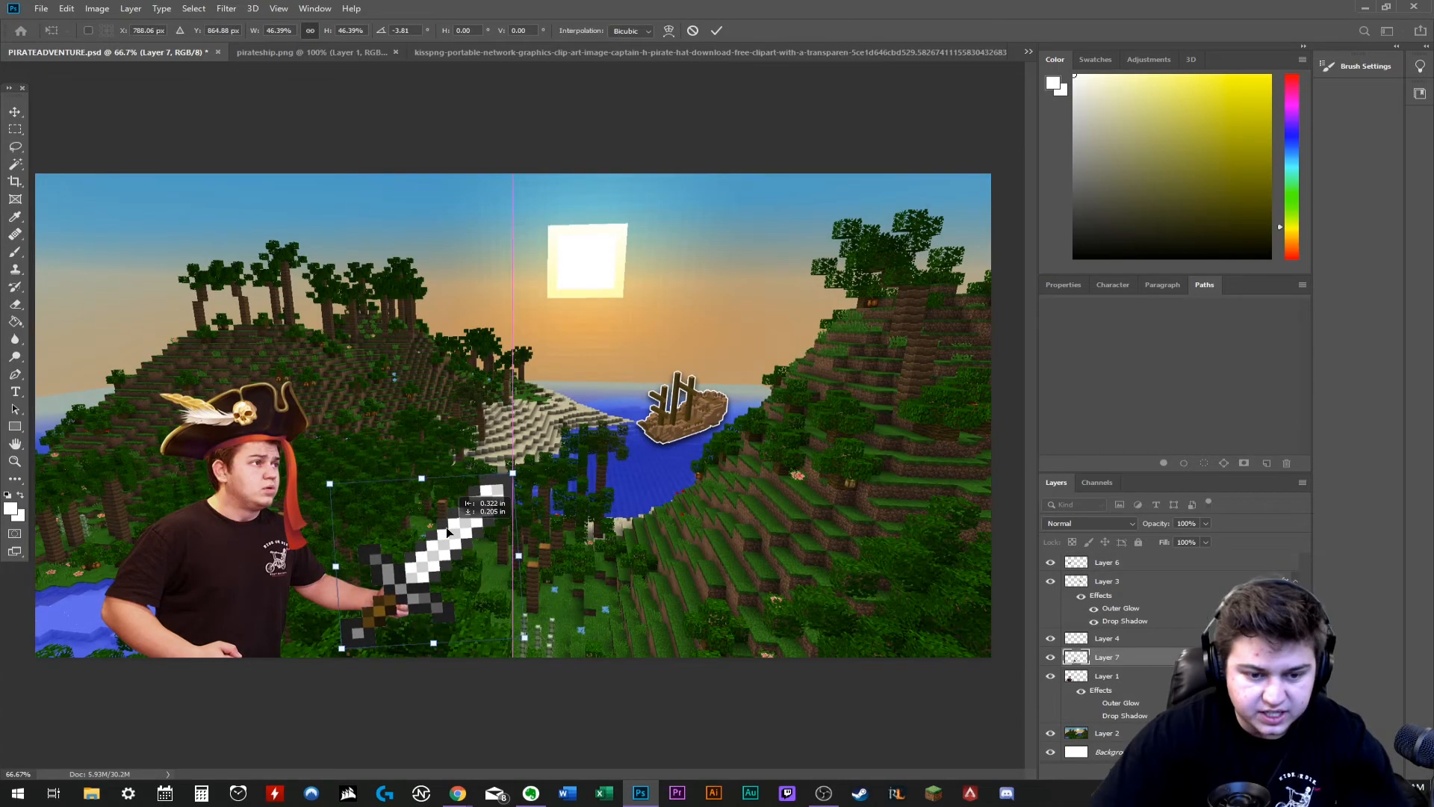
- Rotate the pasted sword about -11°, scale it to less than 46% and fit its handle at the man's outstretched fist
left_click_drag(447, 532, 461, 522)
left_click_drag(547, 465, 534, 453)
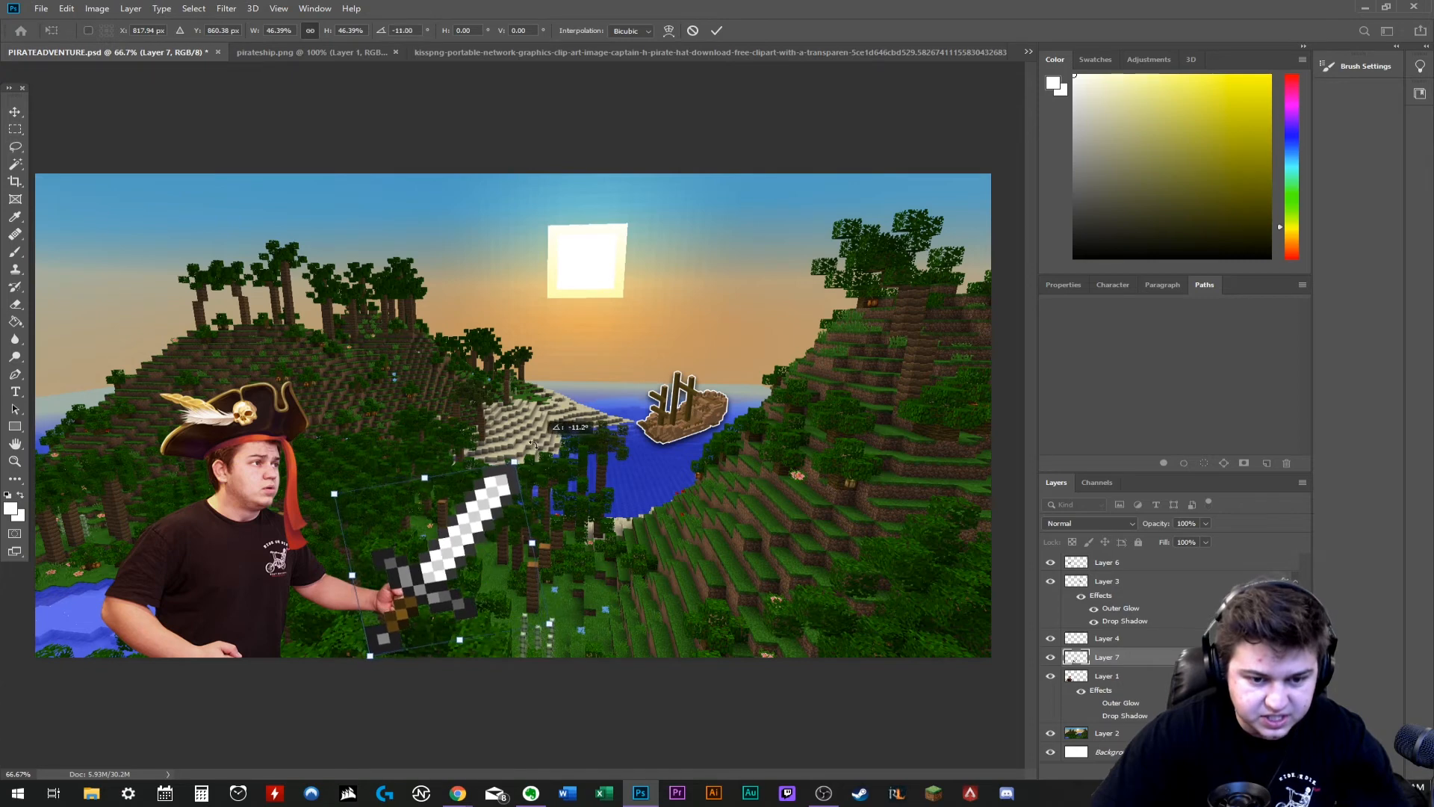
left_click_drag(457, 535, 425, 525)
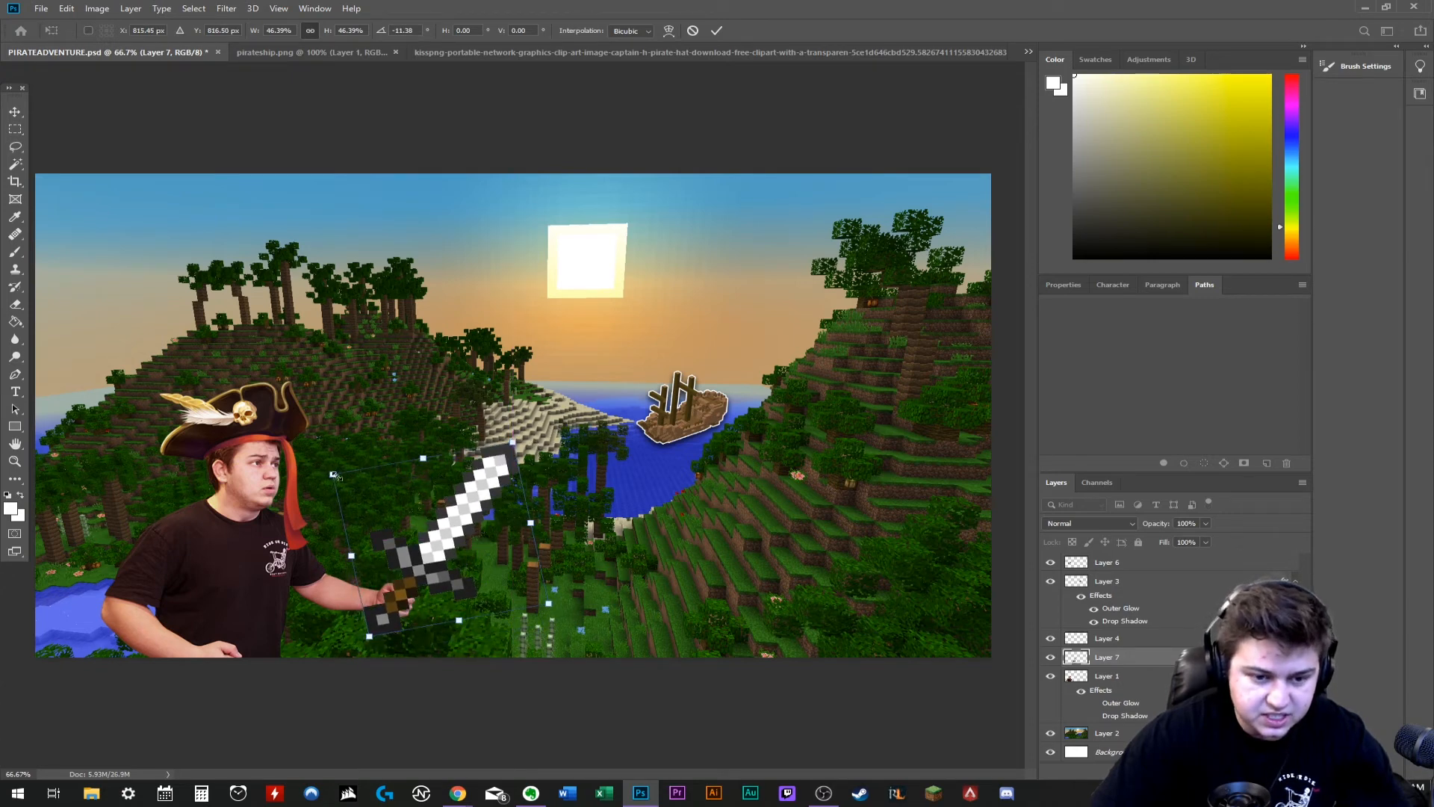
left_click_drag(333, 475, 358, 510)
key("Return")
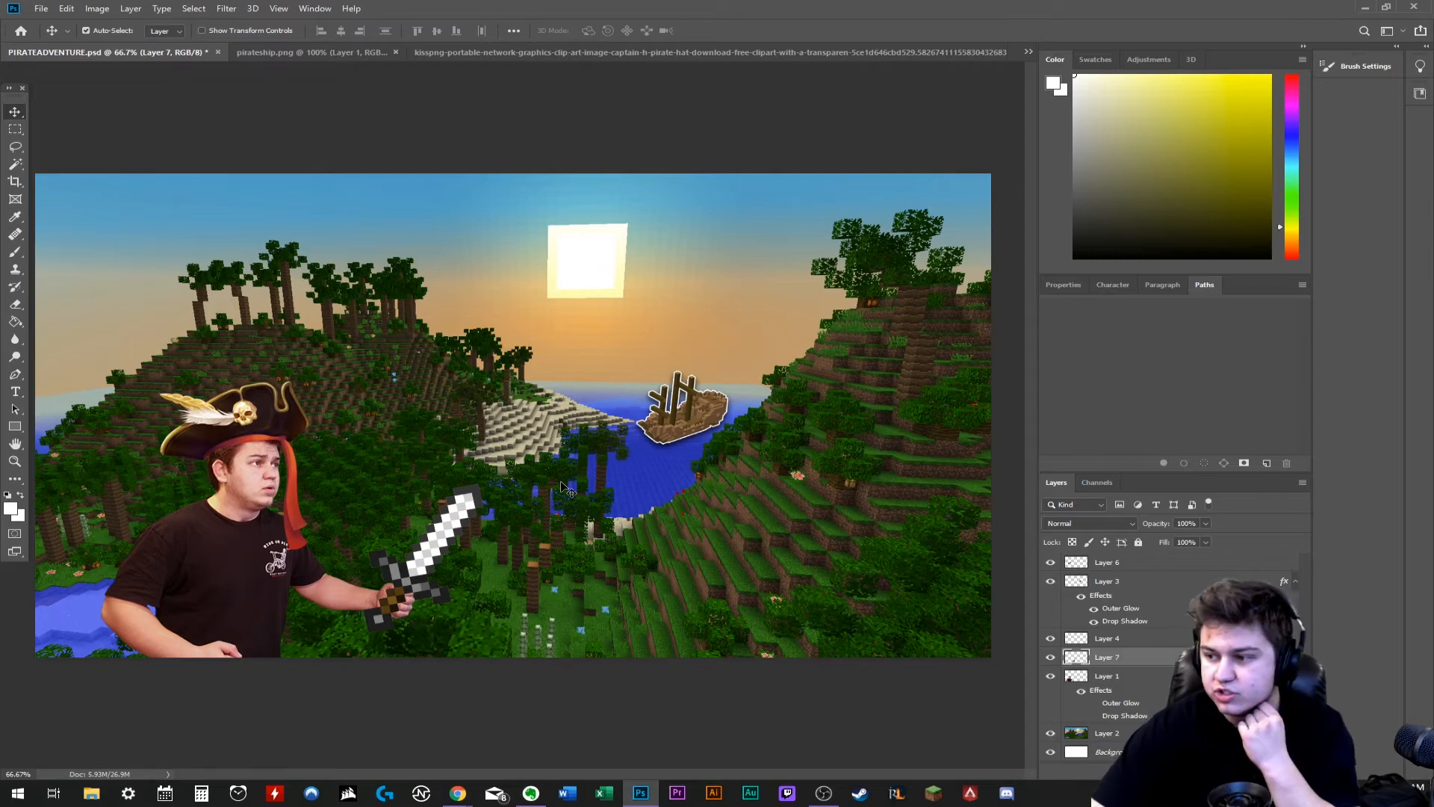
- Erase the parts of the sword handle that cover the man's fingers so his hand grips it
scroll(568, 490, "up", 2)
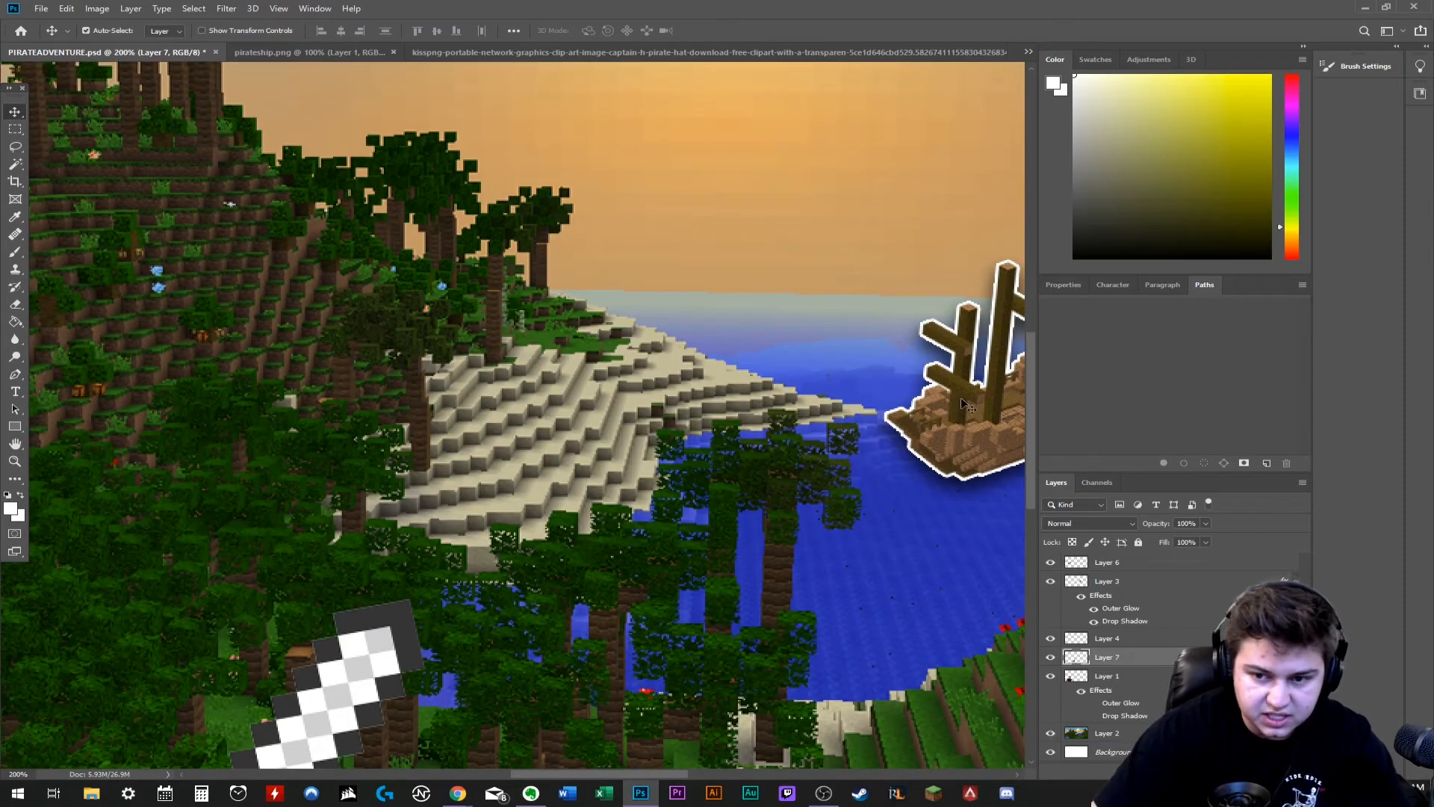
left_click_drag(1028, 342, 1016, 453)
left_click_drag(588, 775, 519, 777)
key("e")
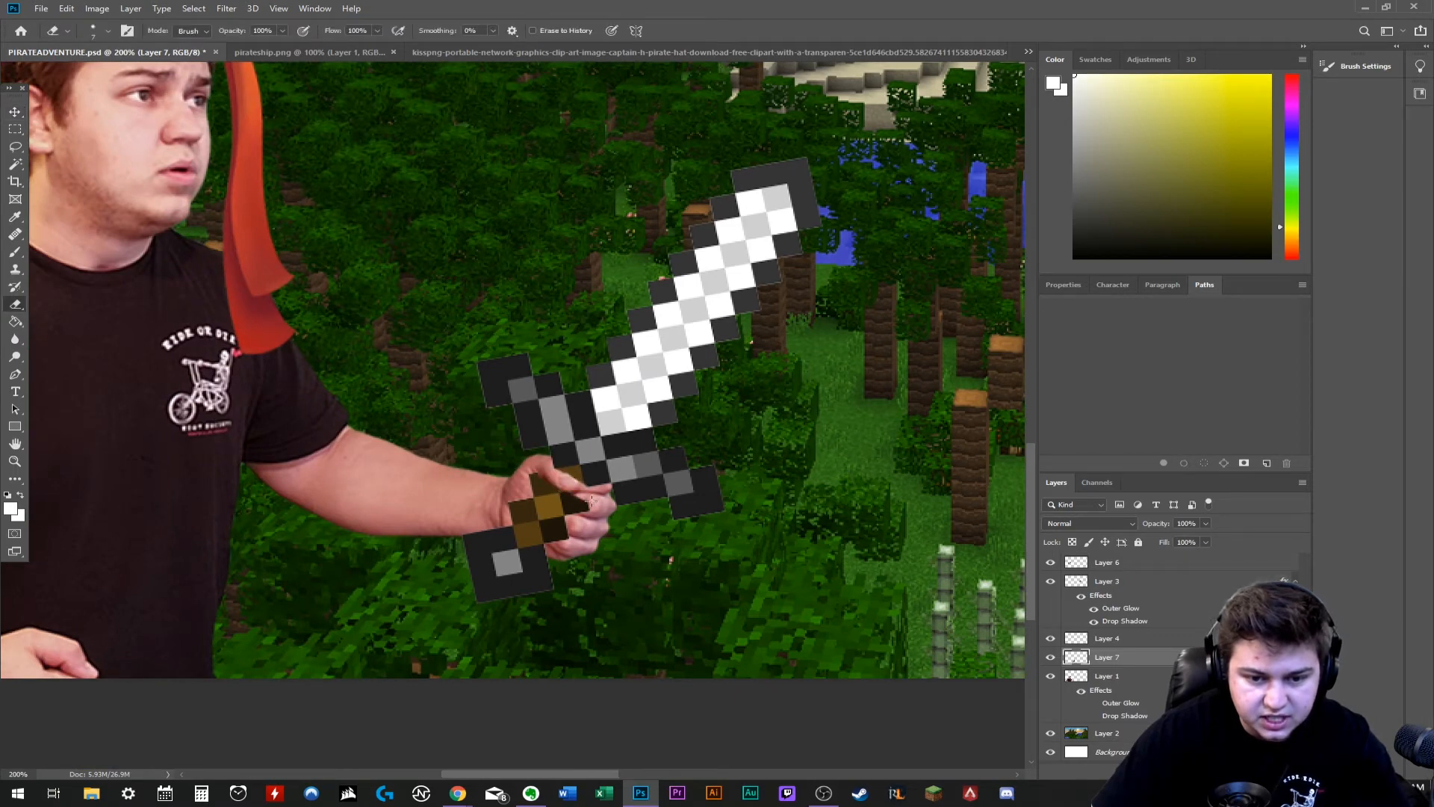
mouse_move(595, 507)
left_mouse_down()
mouse_move(539, 487)
mouse_move(581, 497)
left_mouse_up()
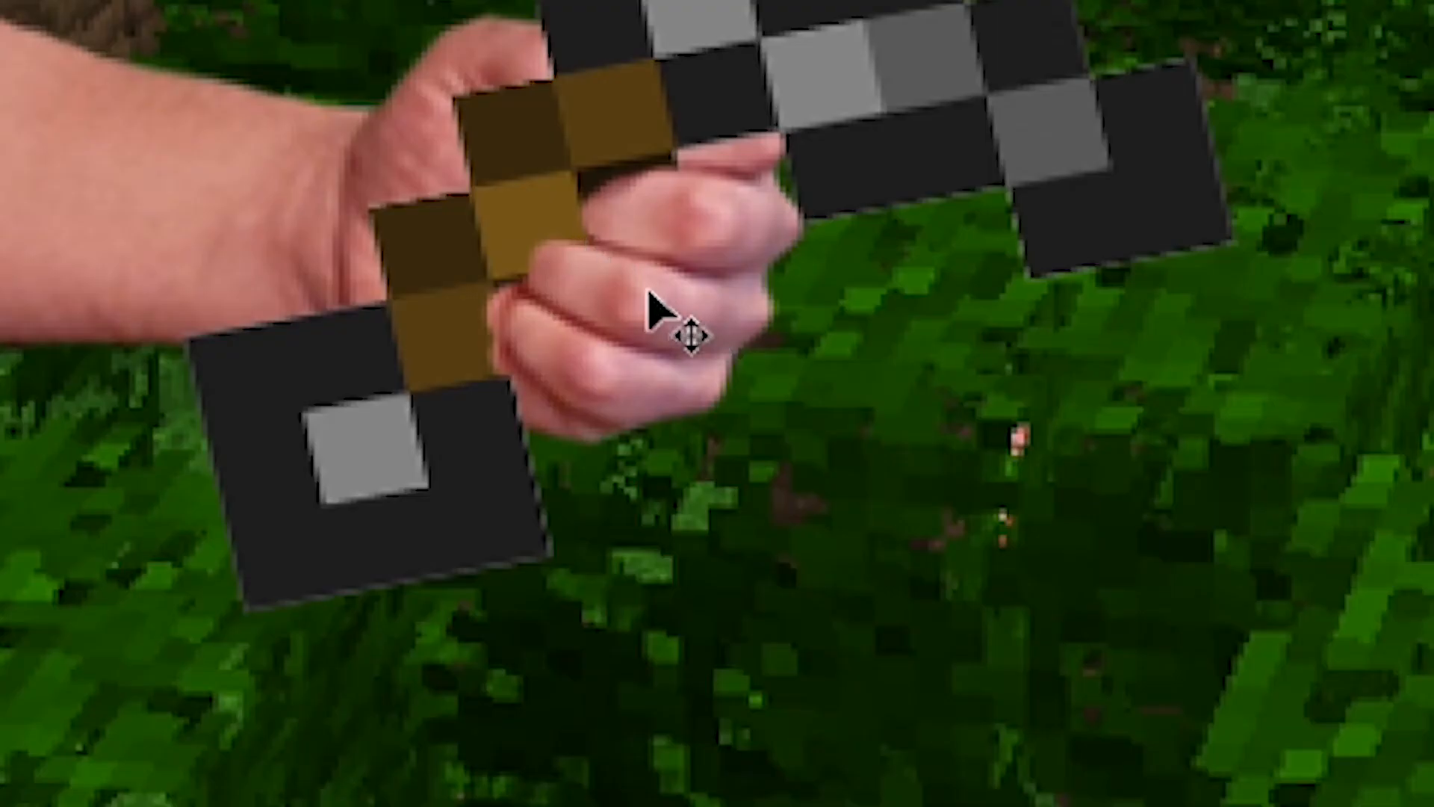
left_click_drag(585, 530, 556, 539)
mouse_move(557, 360)
left_mouse_down()
mouse_move(589, 285)
mouse_move(544, 303)
left_mouse_up()
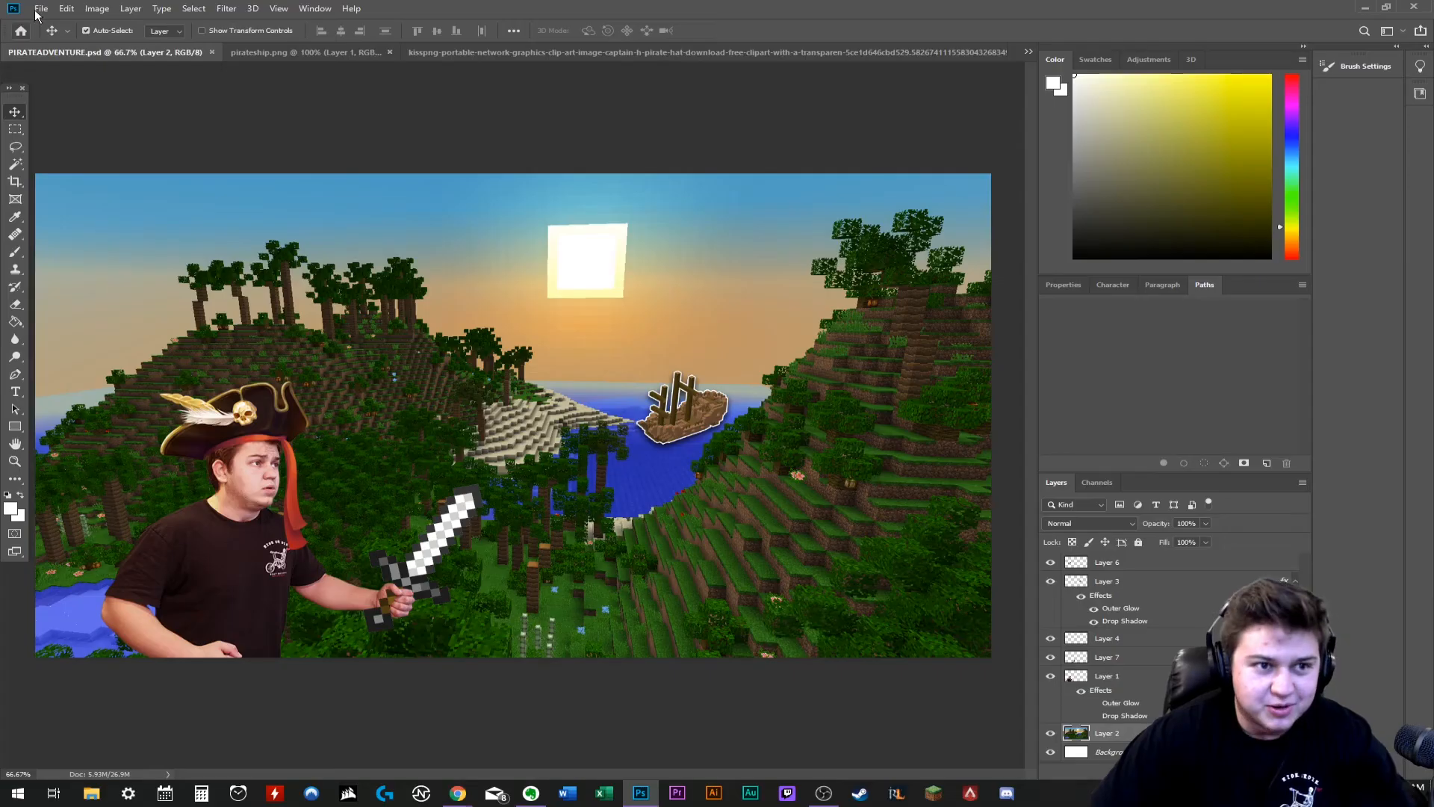
- Bring the torch image into the thumbnail, scale it to 78%, tilt it about 17° and place it in the man's other hand
left_click(30, 9)
left_click(45, 36)
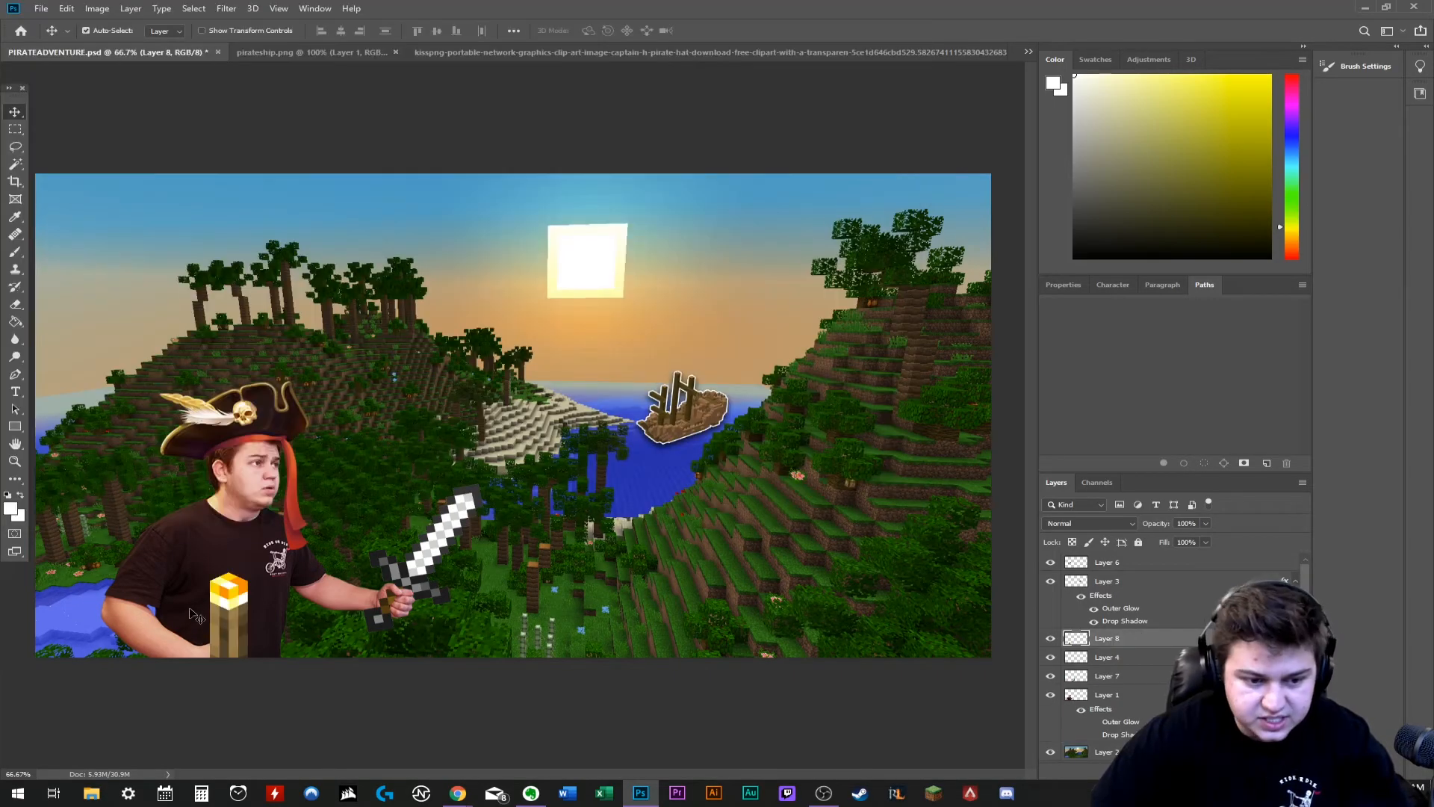
key("ctrl+t")
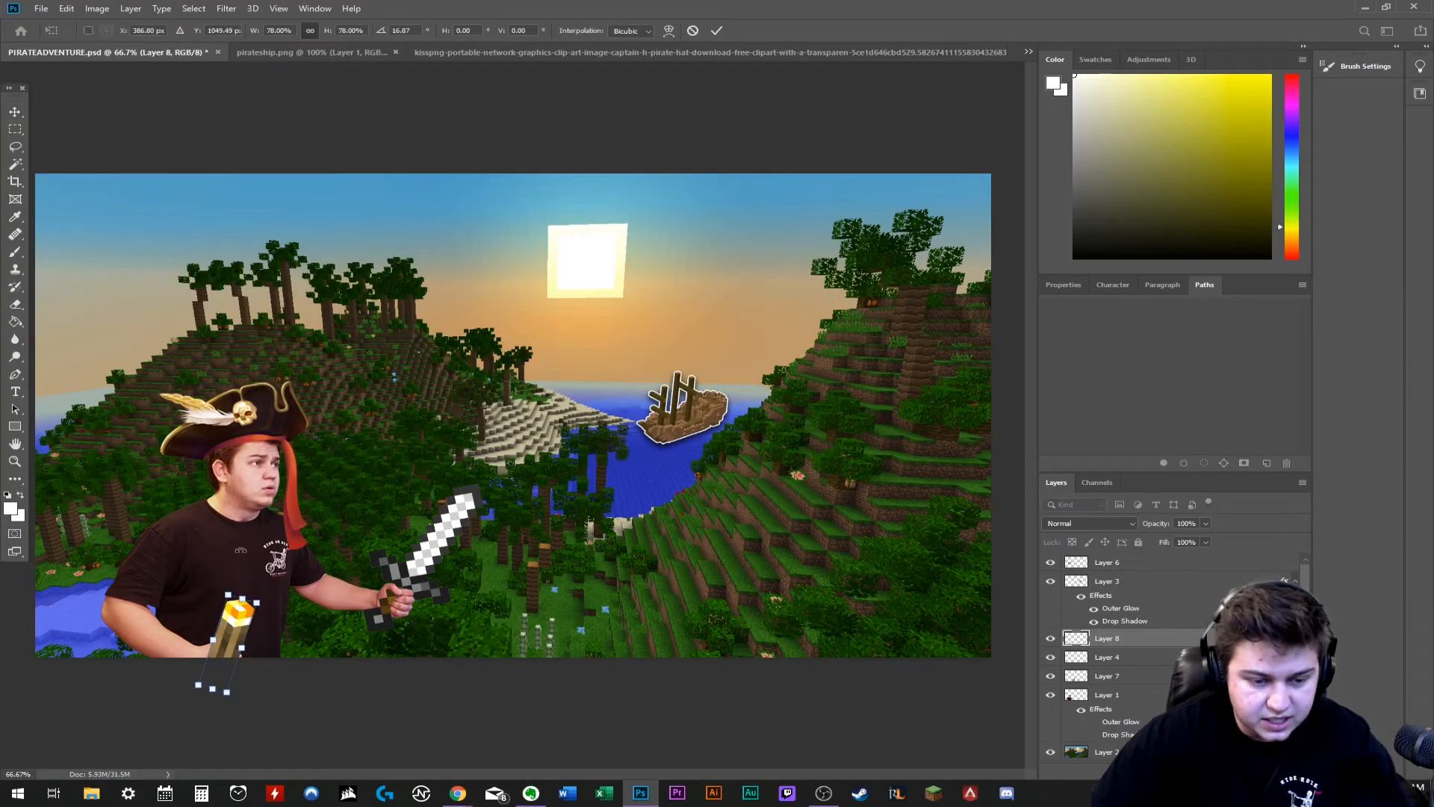
left_click_drag(237, 641, 246, 641)
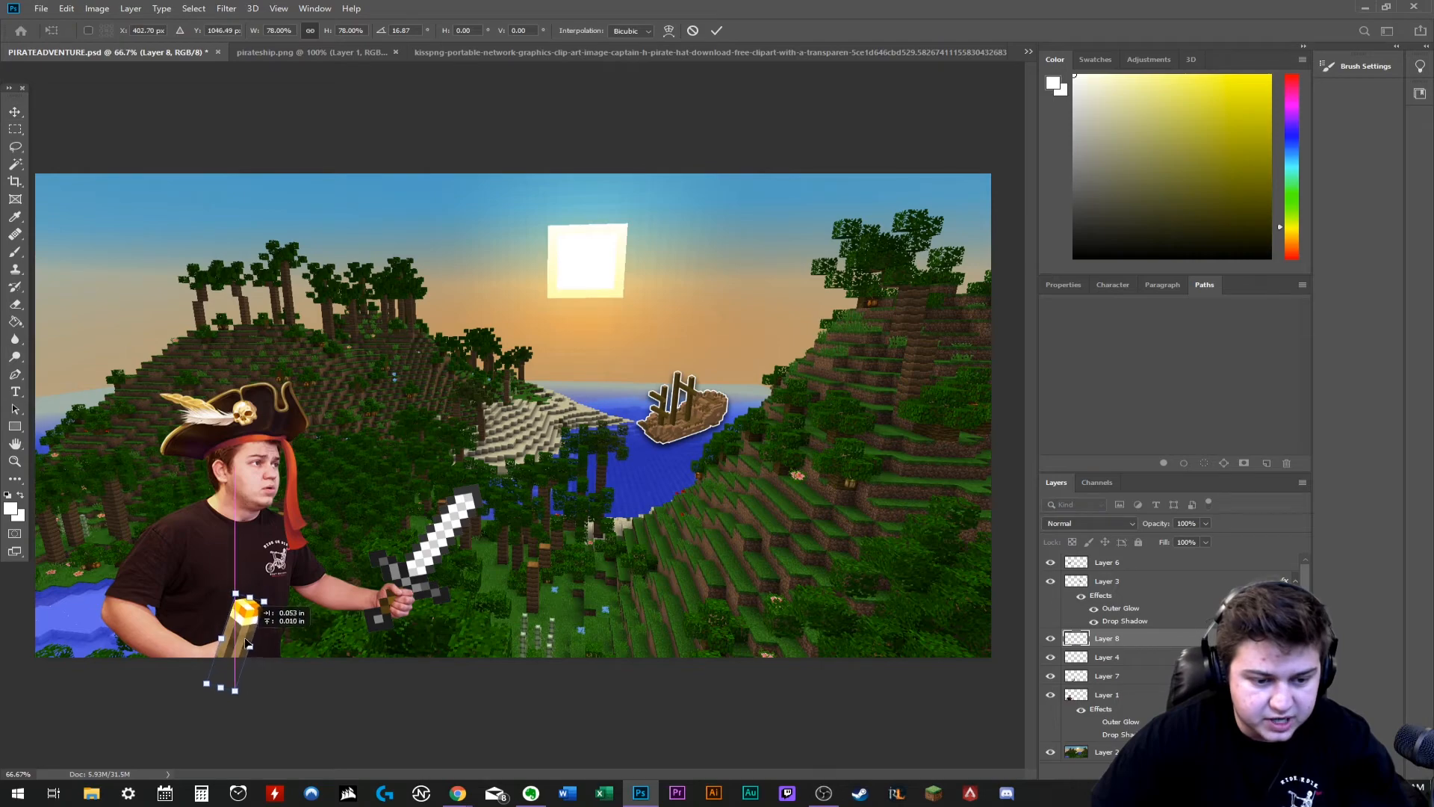
key("ctrl+plus")
key("ctrl+plus")
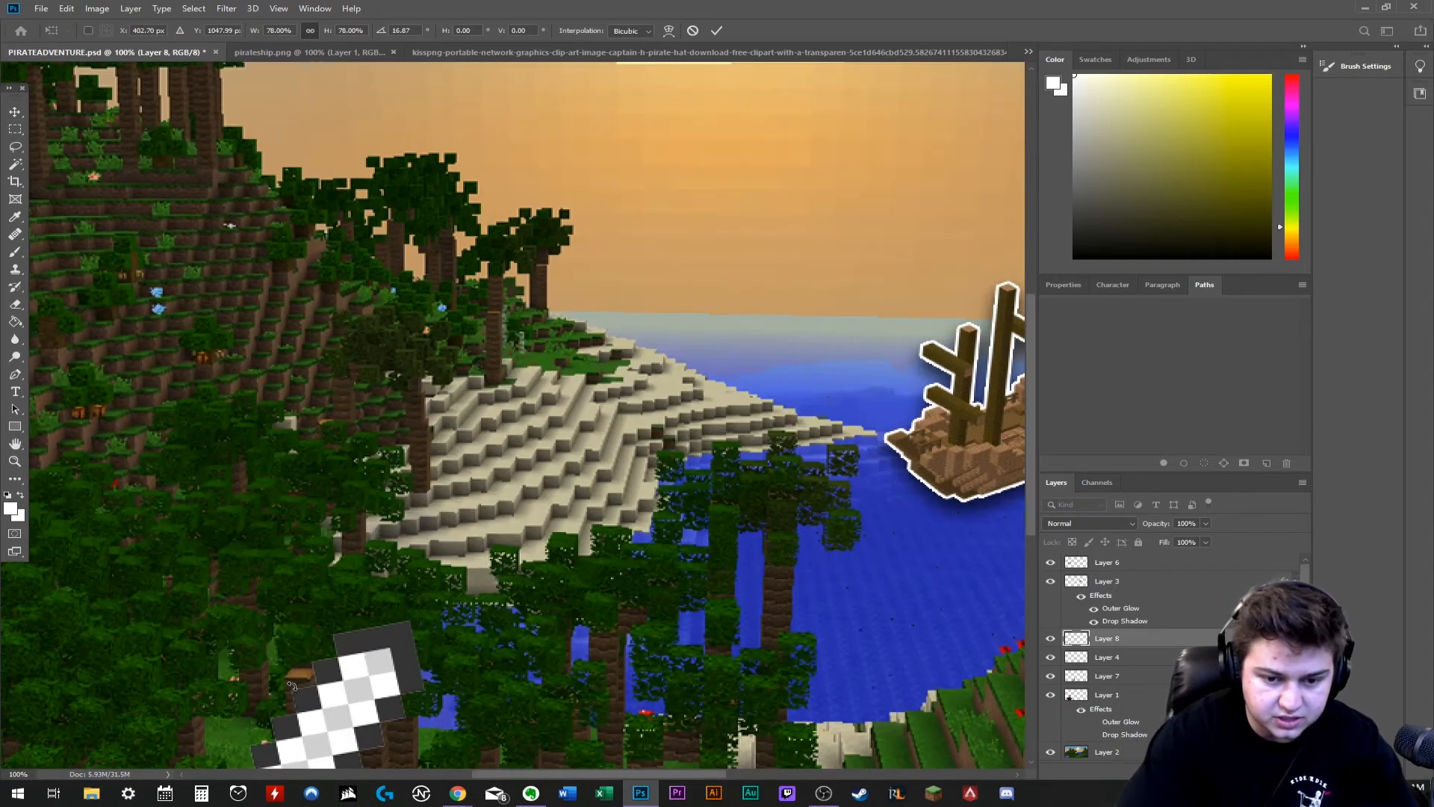
scroll(297, 691, "down", 2)
scroll(297, 691, "down", 1)
left_click_drag(1030, 438, 1029, 541)
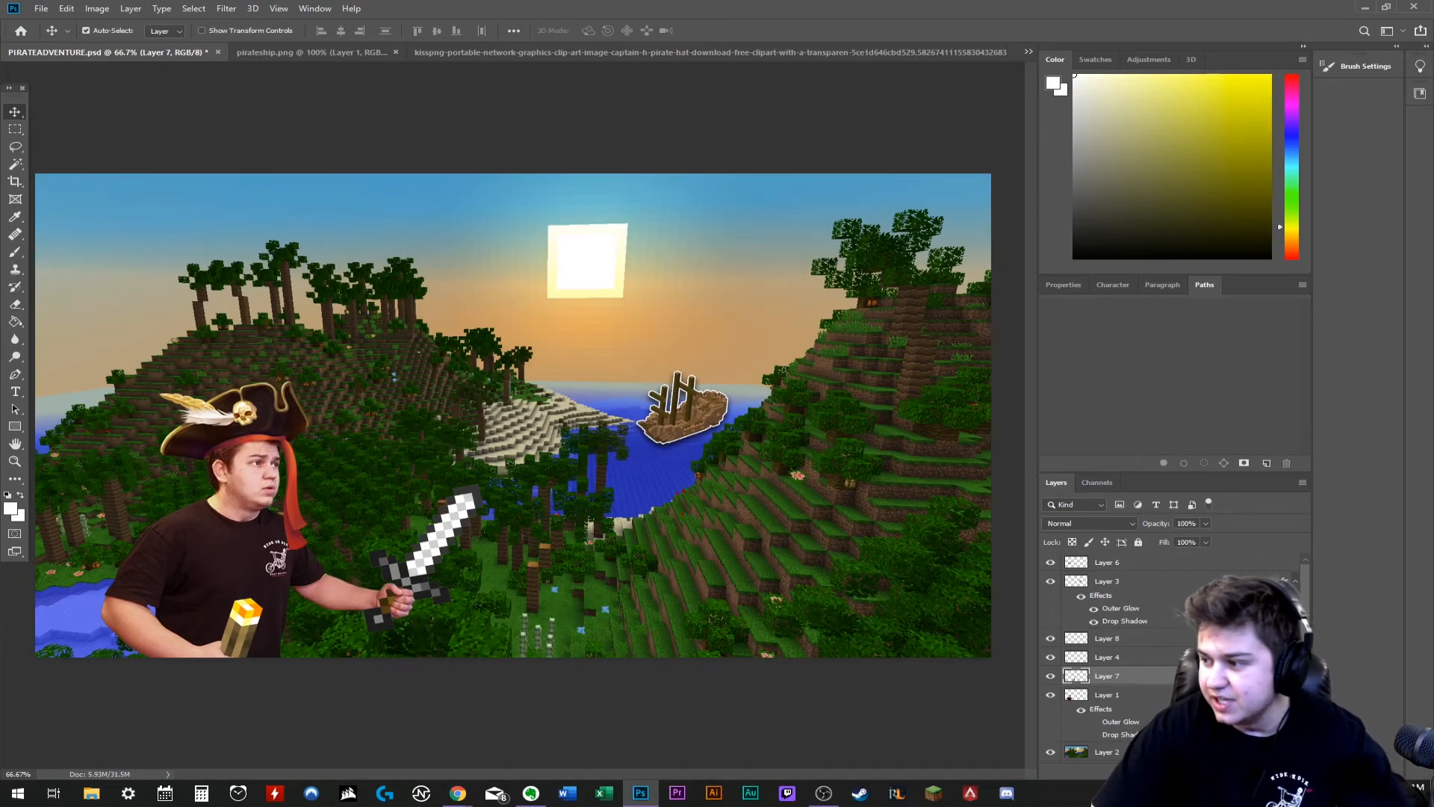
- Switch to Chrome and download the Yellow Background glow PNG from CleanPNG
key("alt+Tab")
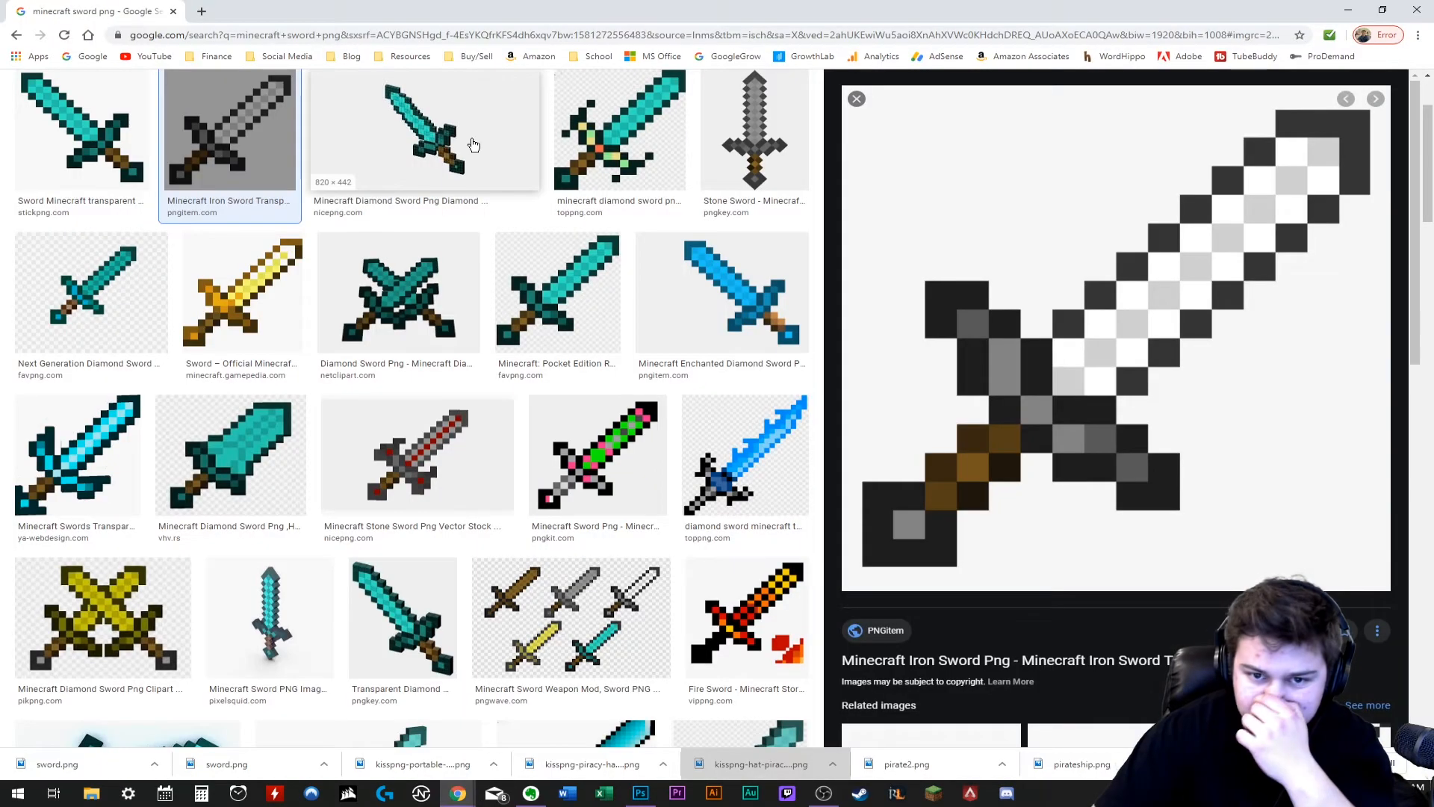
scroll(474, 144, "up", 2)
left_click(200, 11)
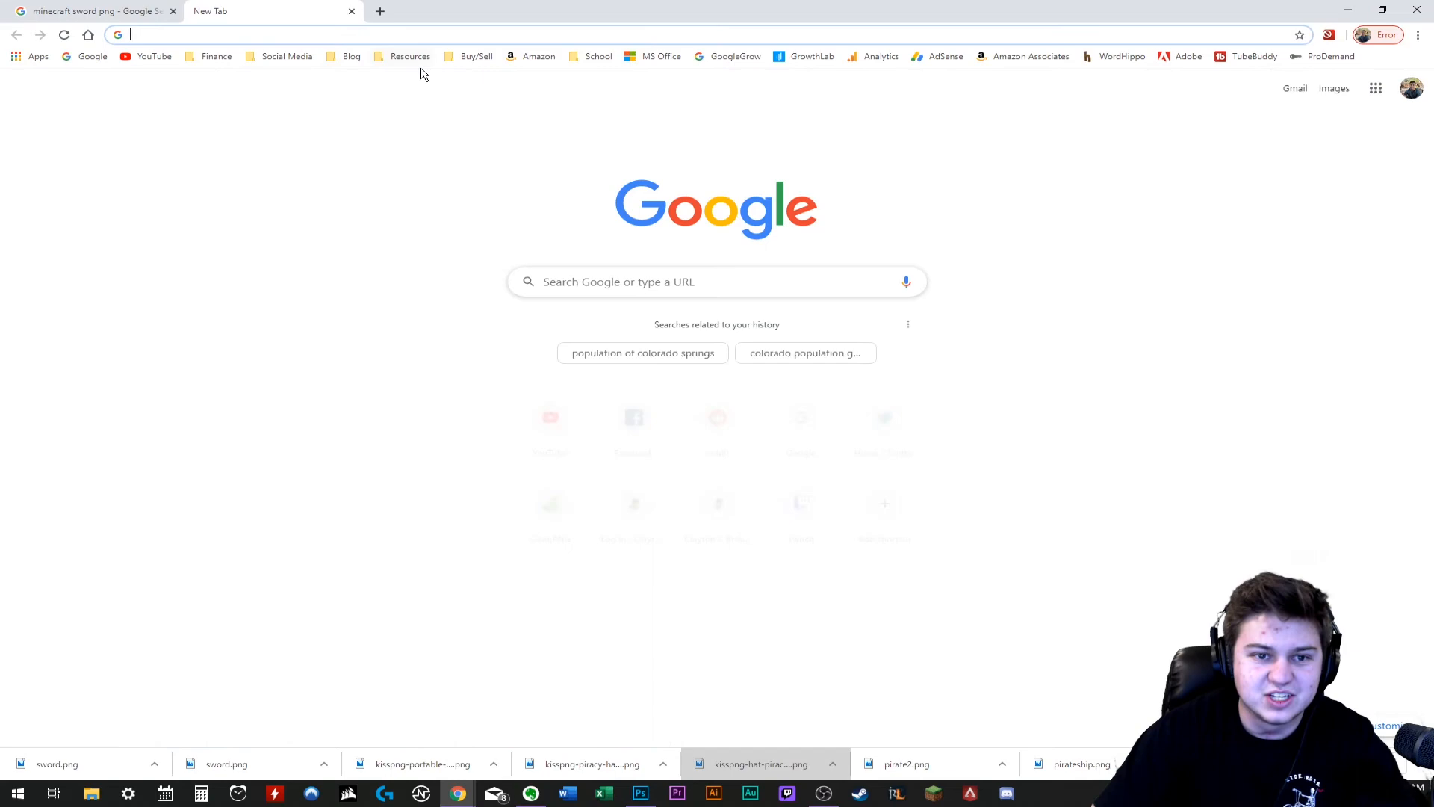
left_click(535, 56)
left_click(350, 56)
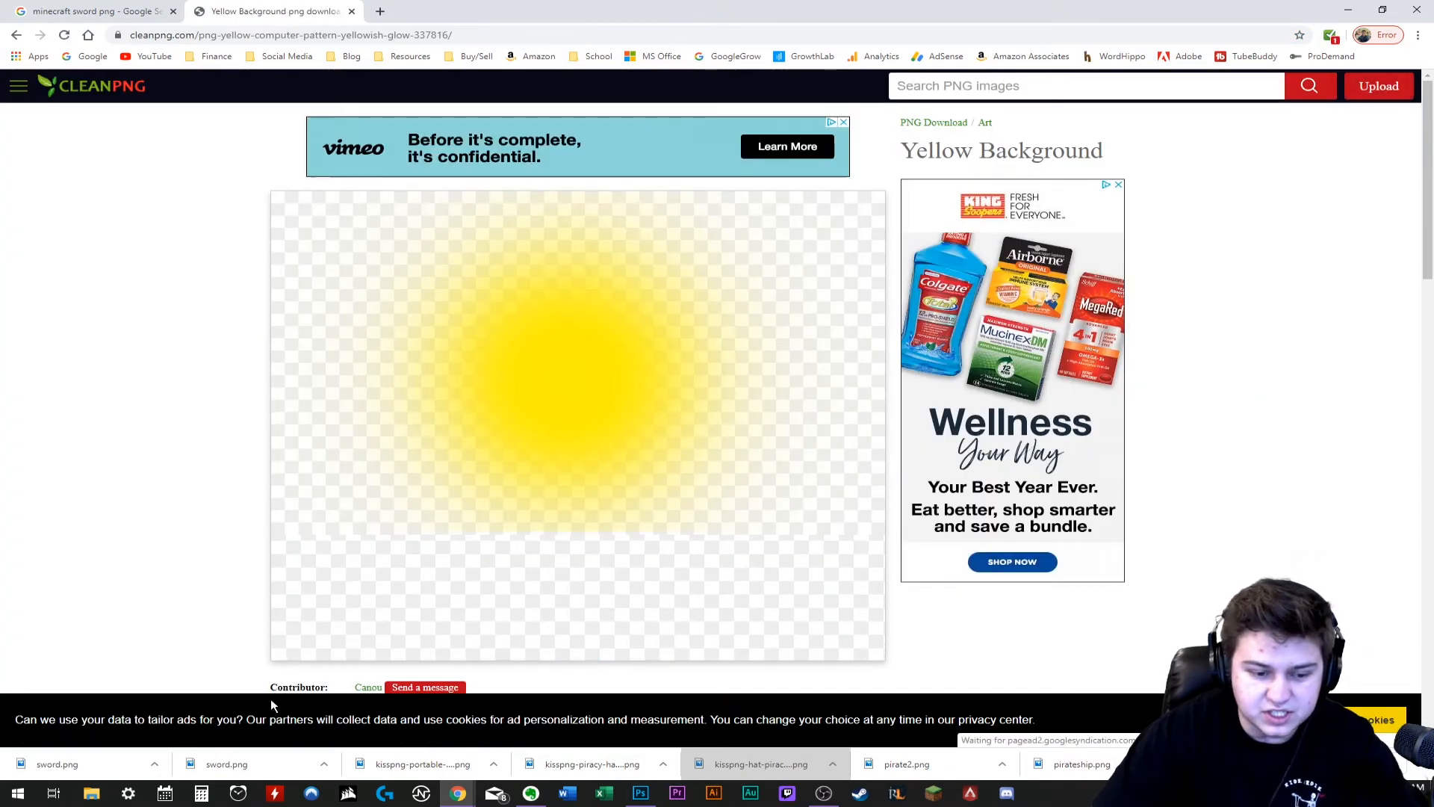
scroll(506, 560, "down", 5)
left_click(426, 432)
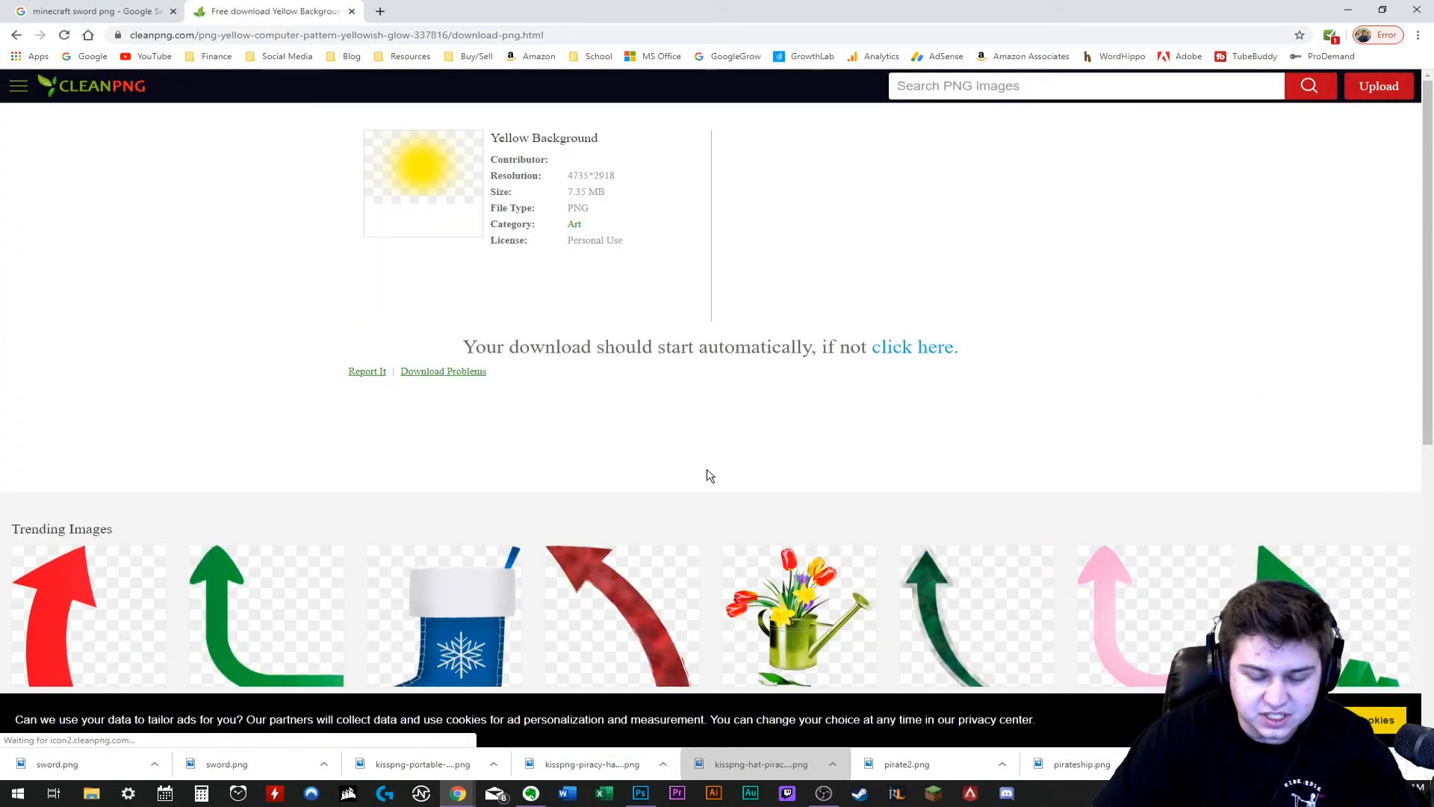
- Switch back to Photoshop and try to open the kisspng yellow-glow .crdownload file from the E: drive
left_click(635, 793)
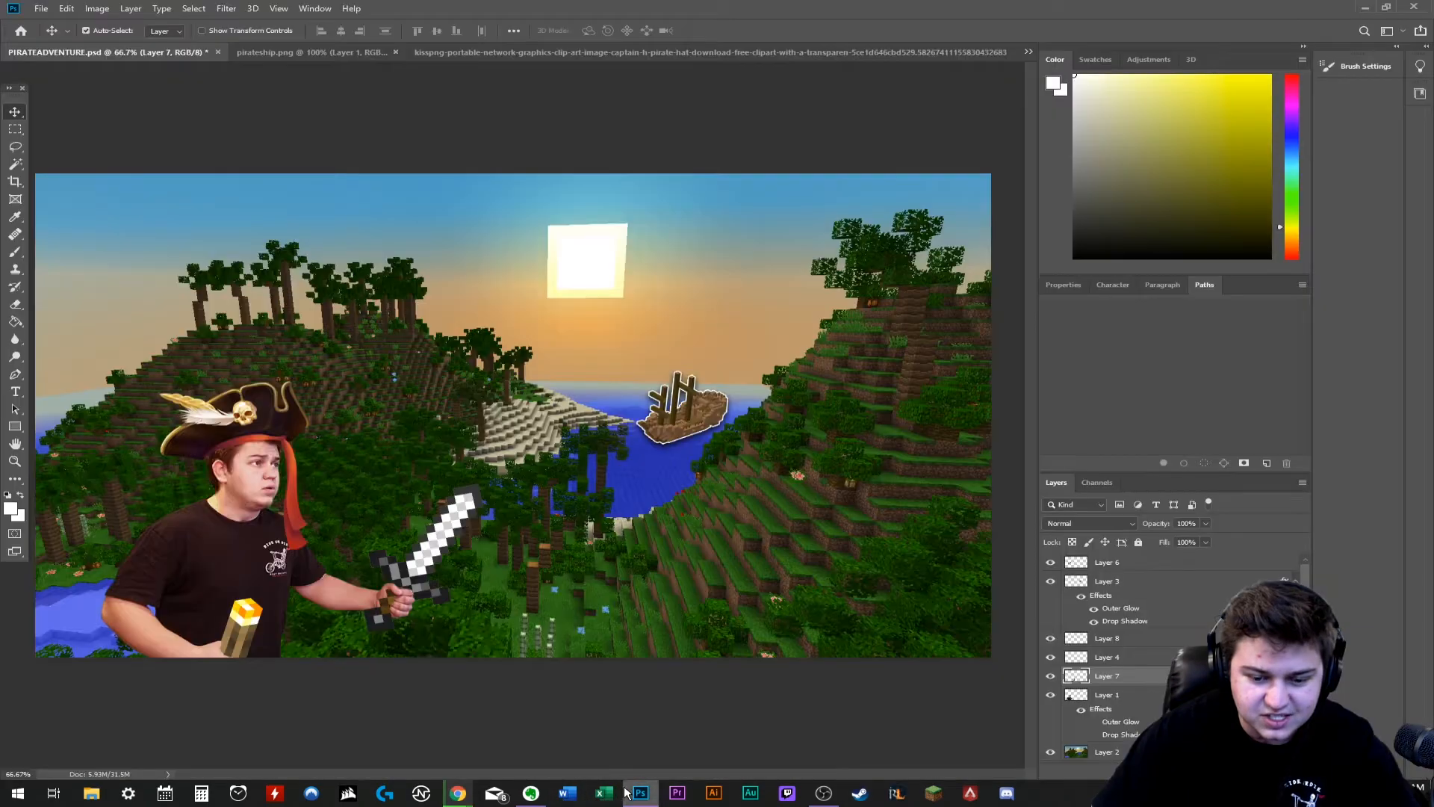
left_click(44, 8)
left_click(60, 34)
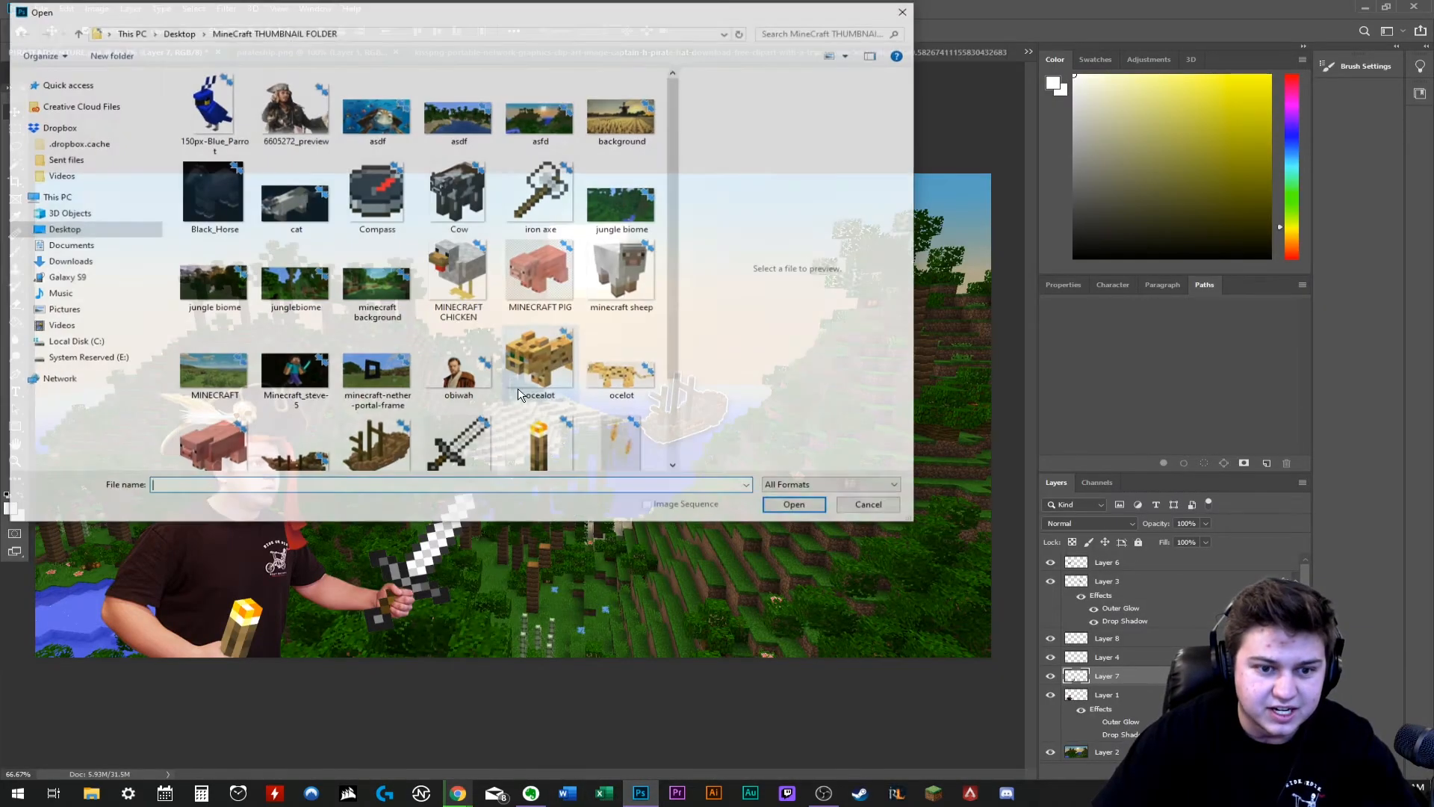
left_click(112, 359)
scroll(314, 224, "down", 2)
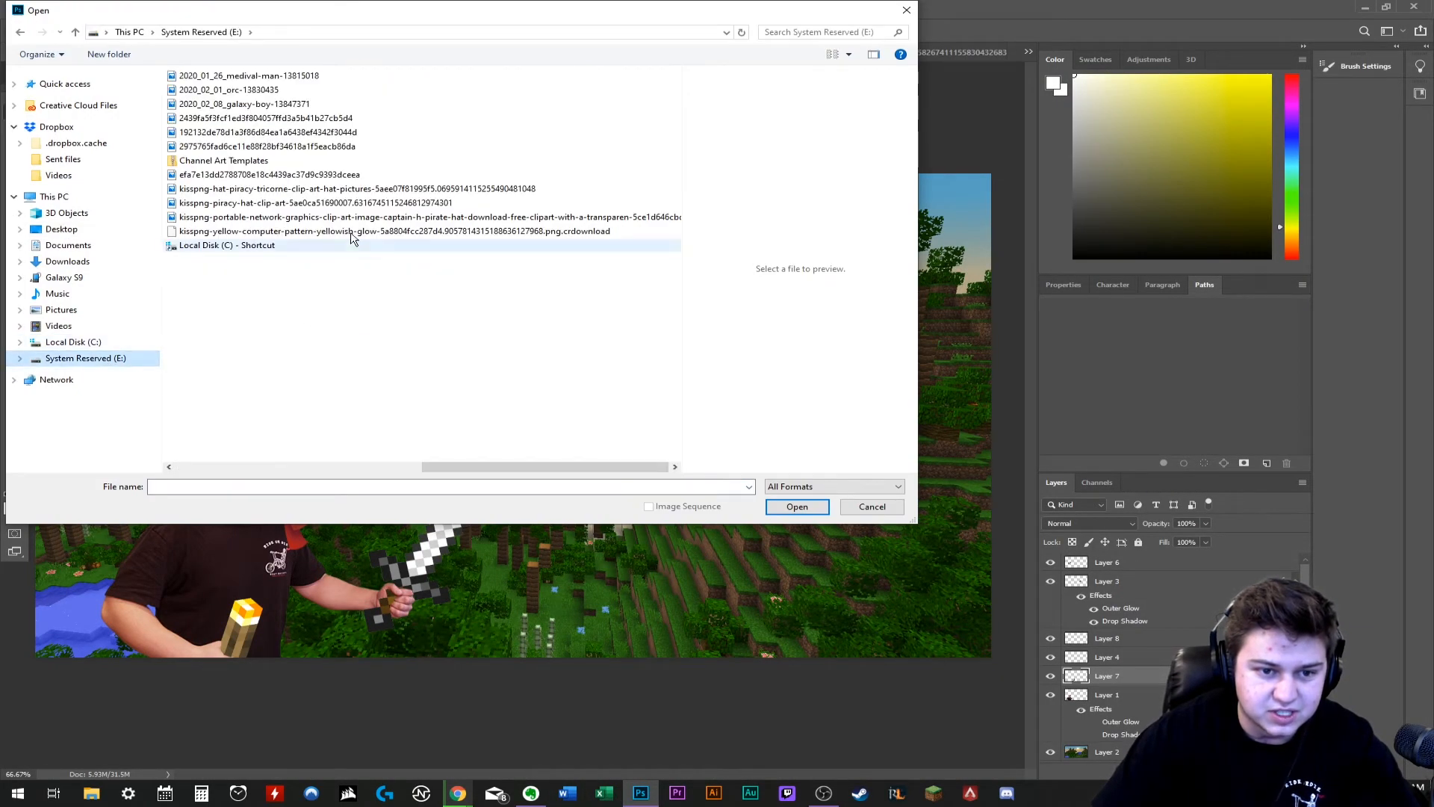
left_click(351, 231)
left_click(826, 512)
key("Return")
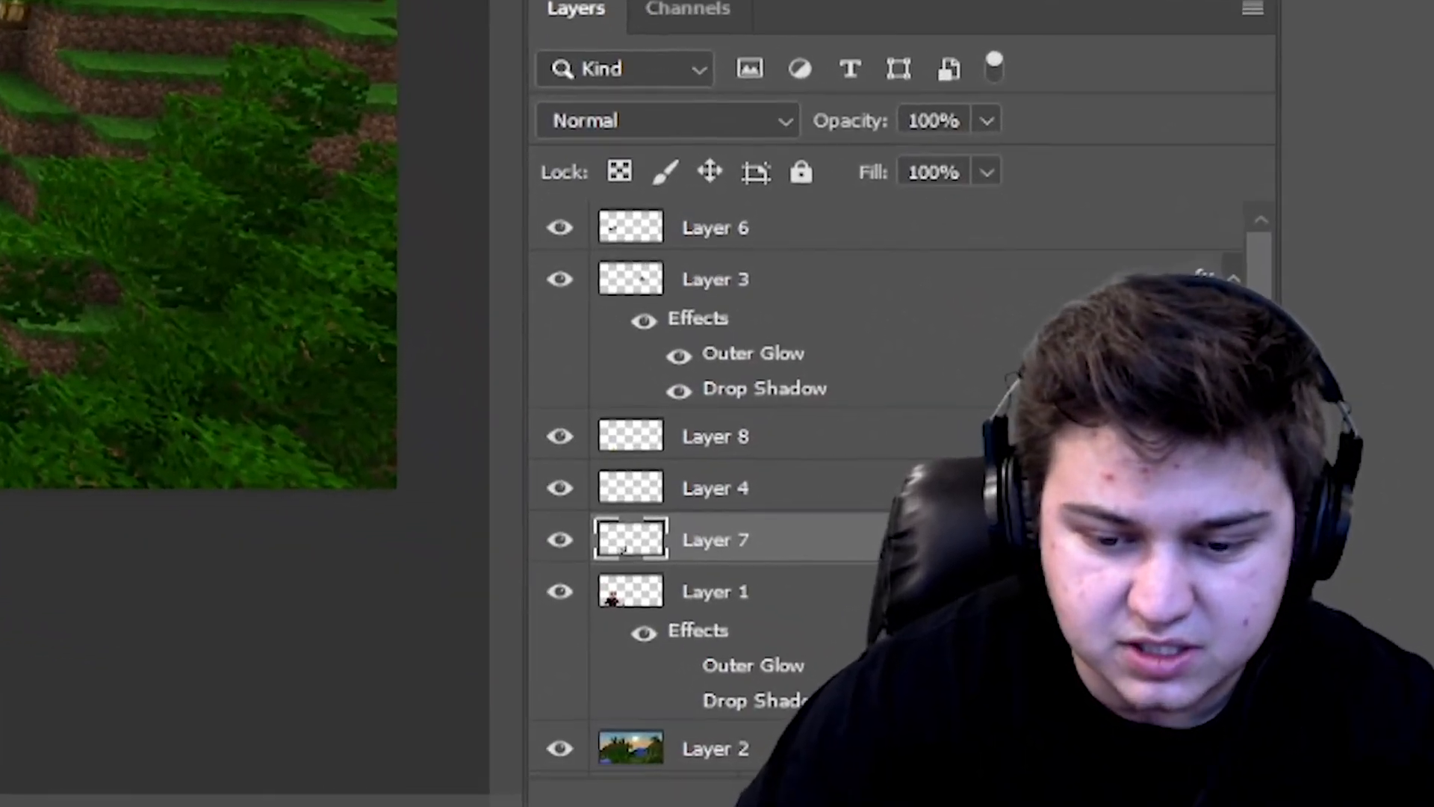
- Open the downloaded yellow glow image, copy its whole canvas and place it behind the torch in the thumbnail
key("ctrl+o")
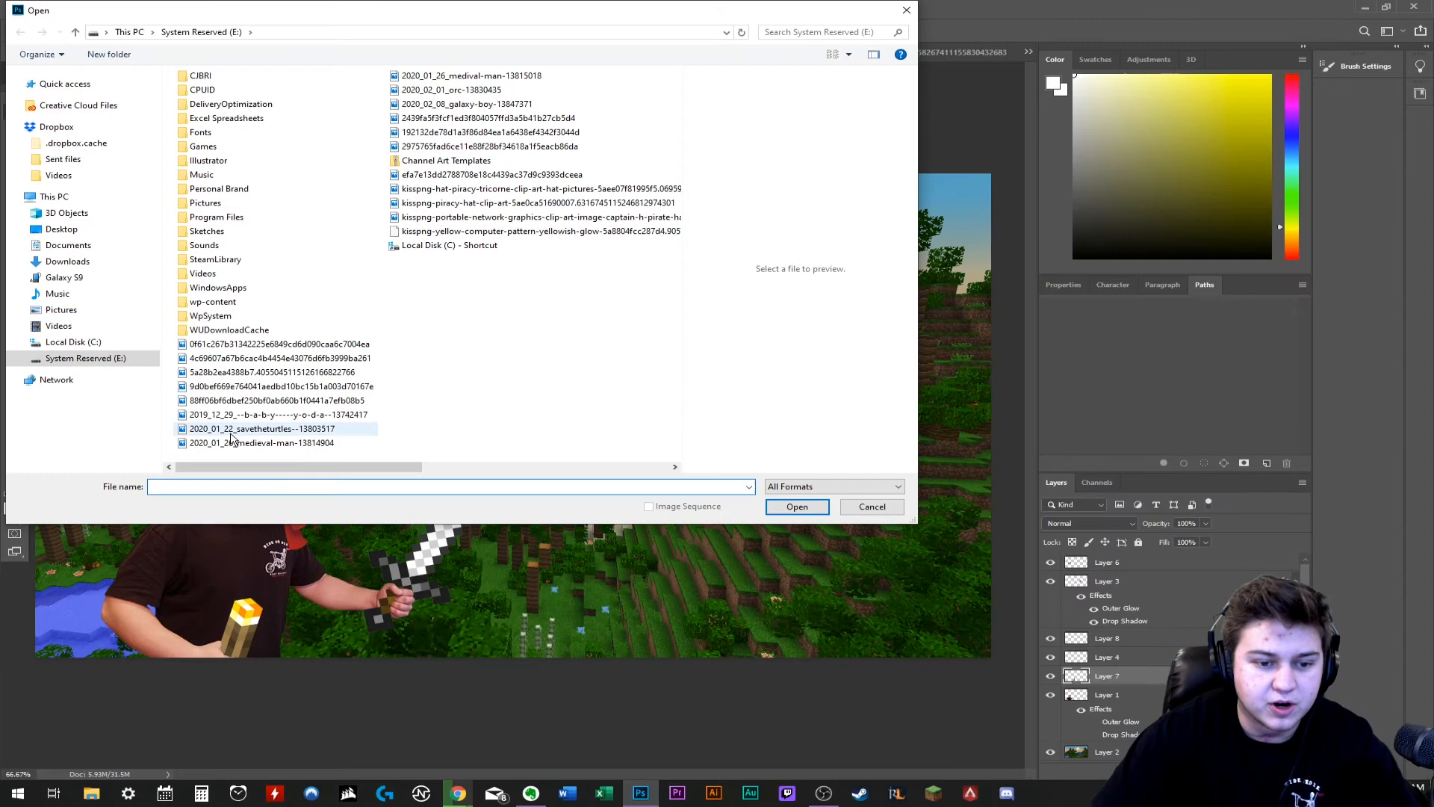
left_click(225, 441)
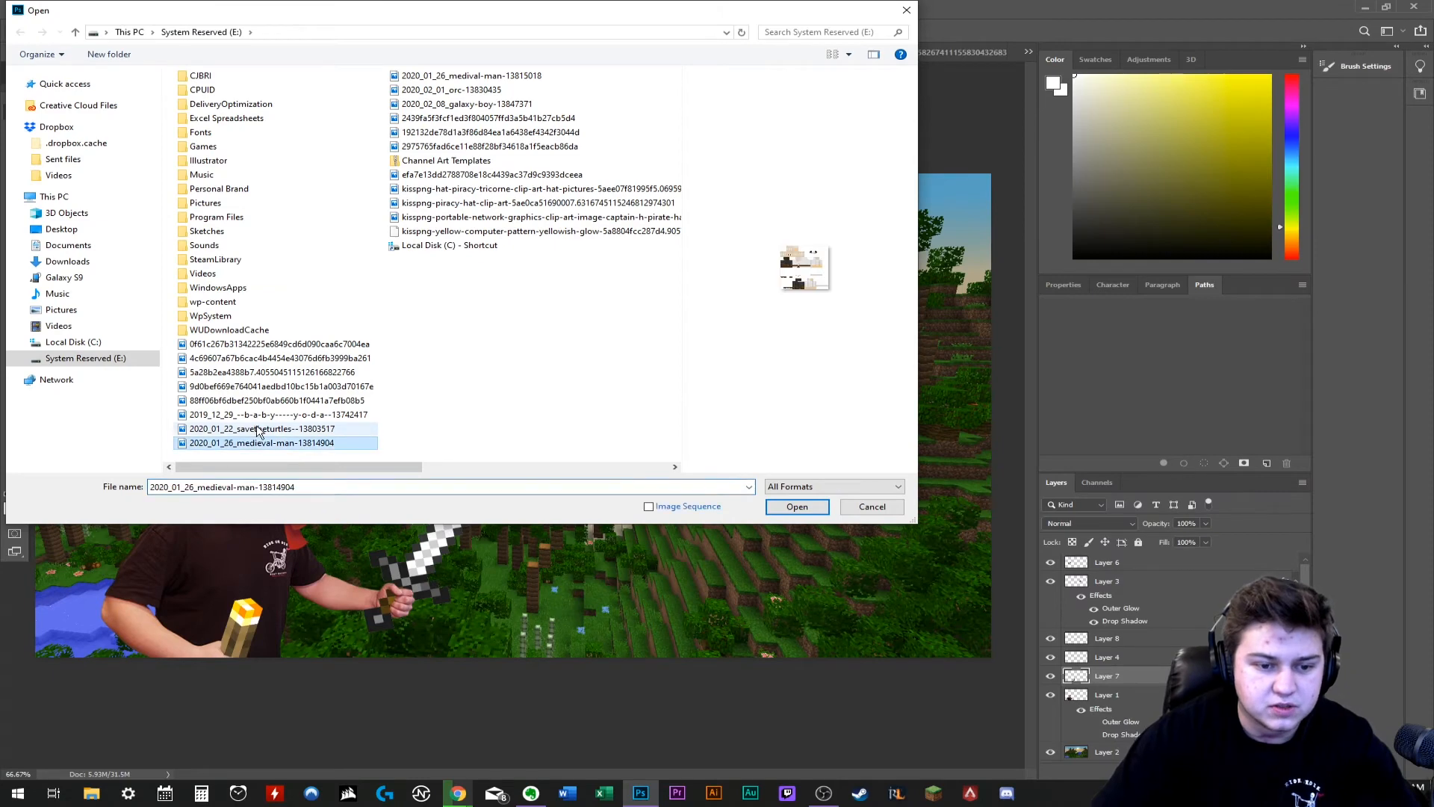
left_click(193, 9)
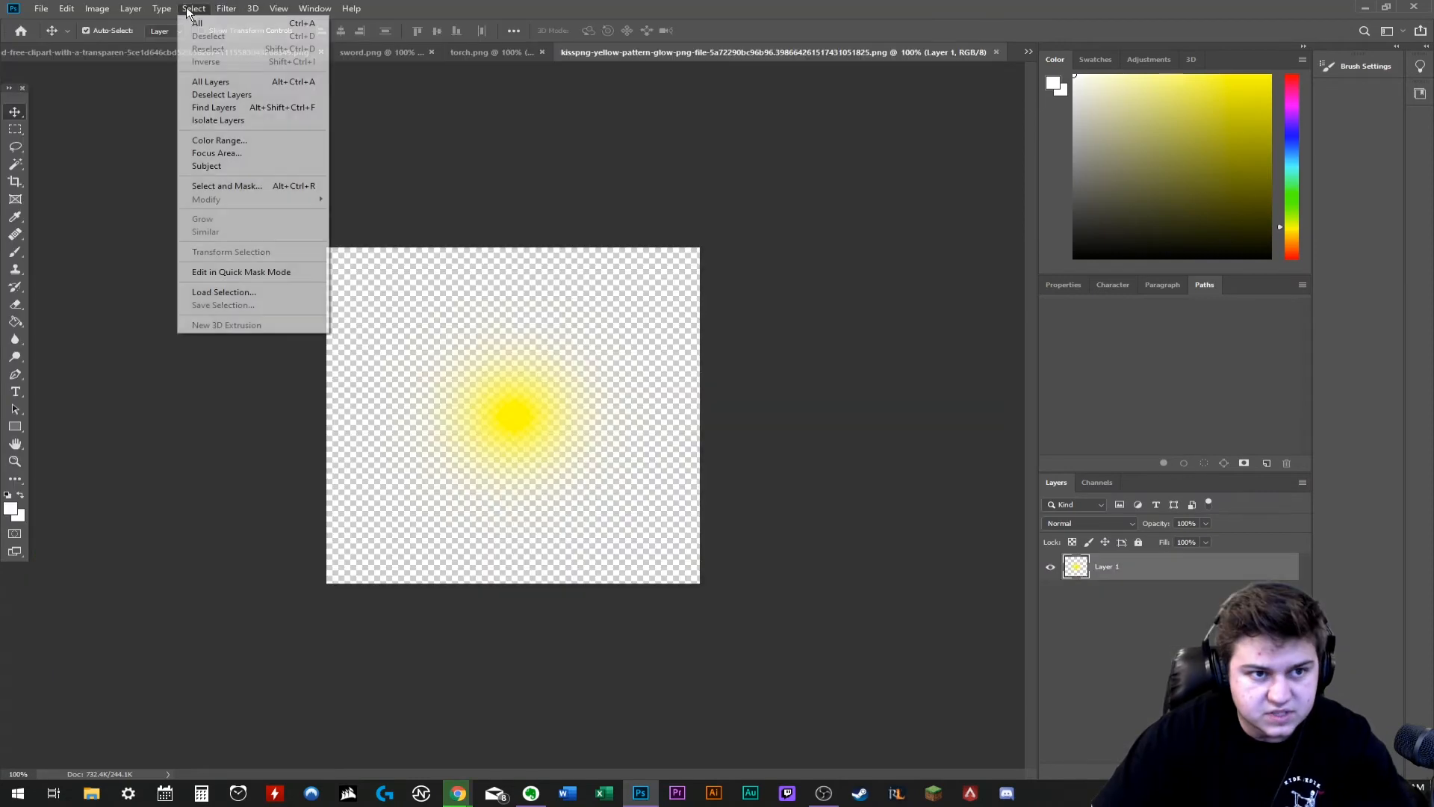
left_click(197, 24)
left_click(67, 9)
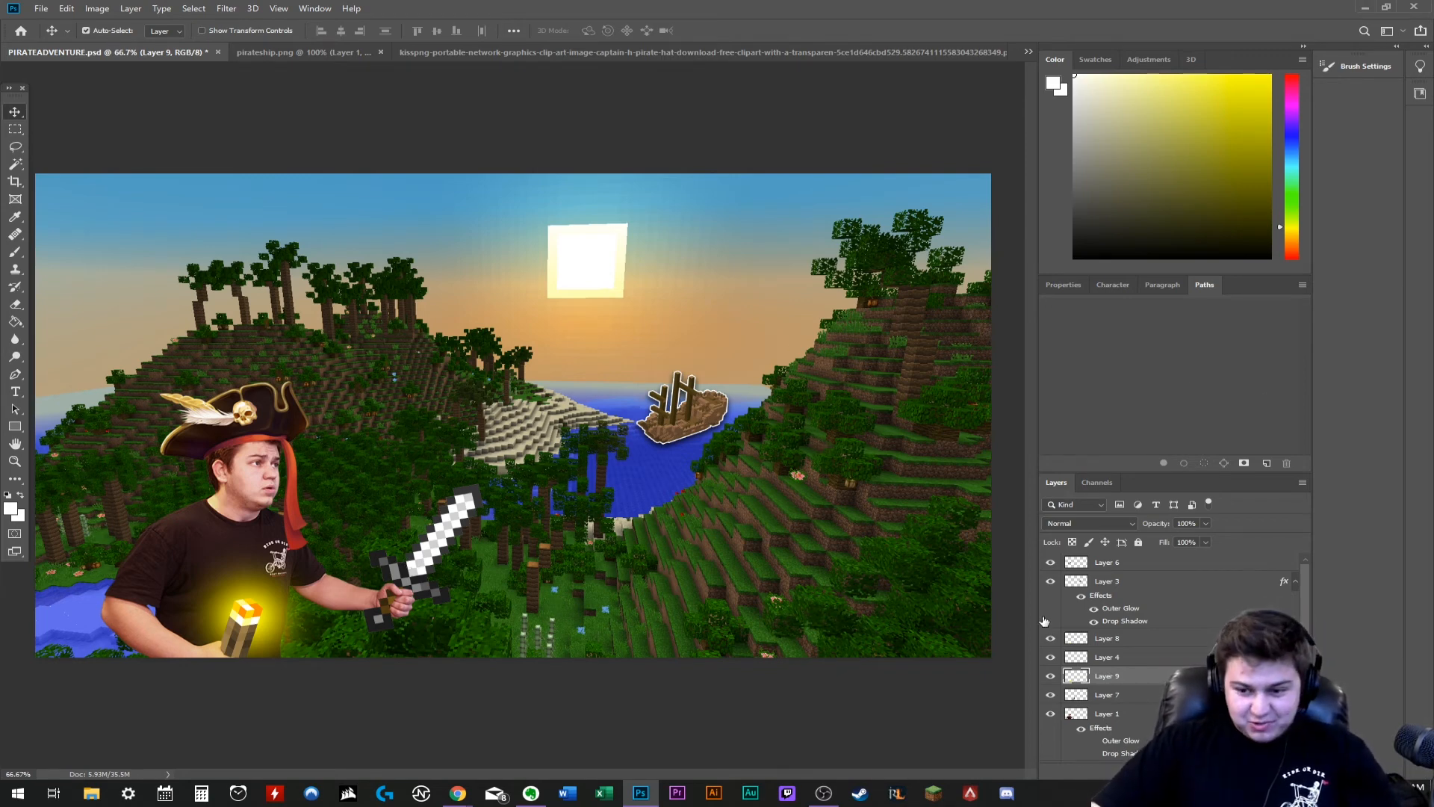
- Set the yellow glow layer's opacity to 30% and deselect the layer
key("4")
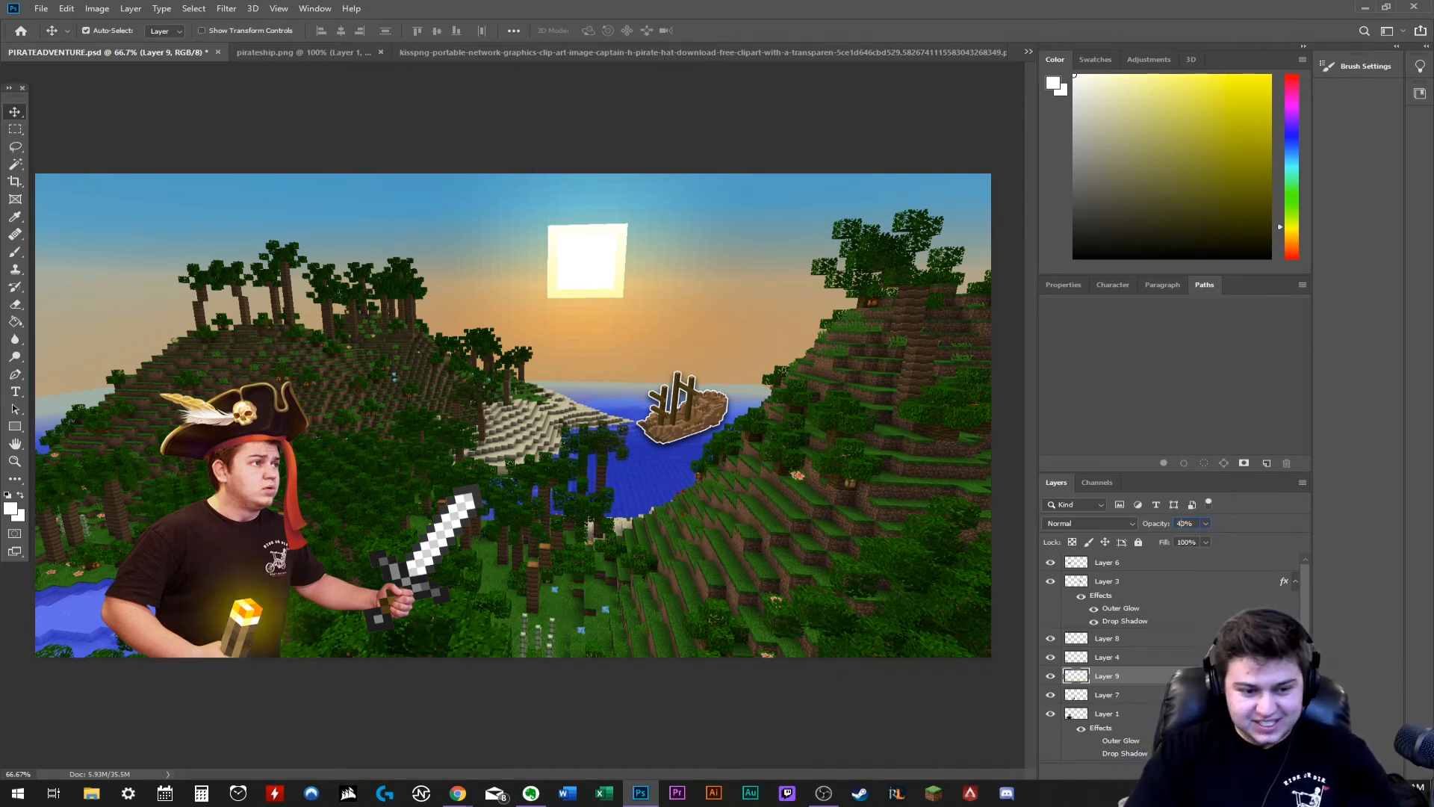
key("3")
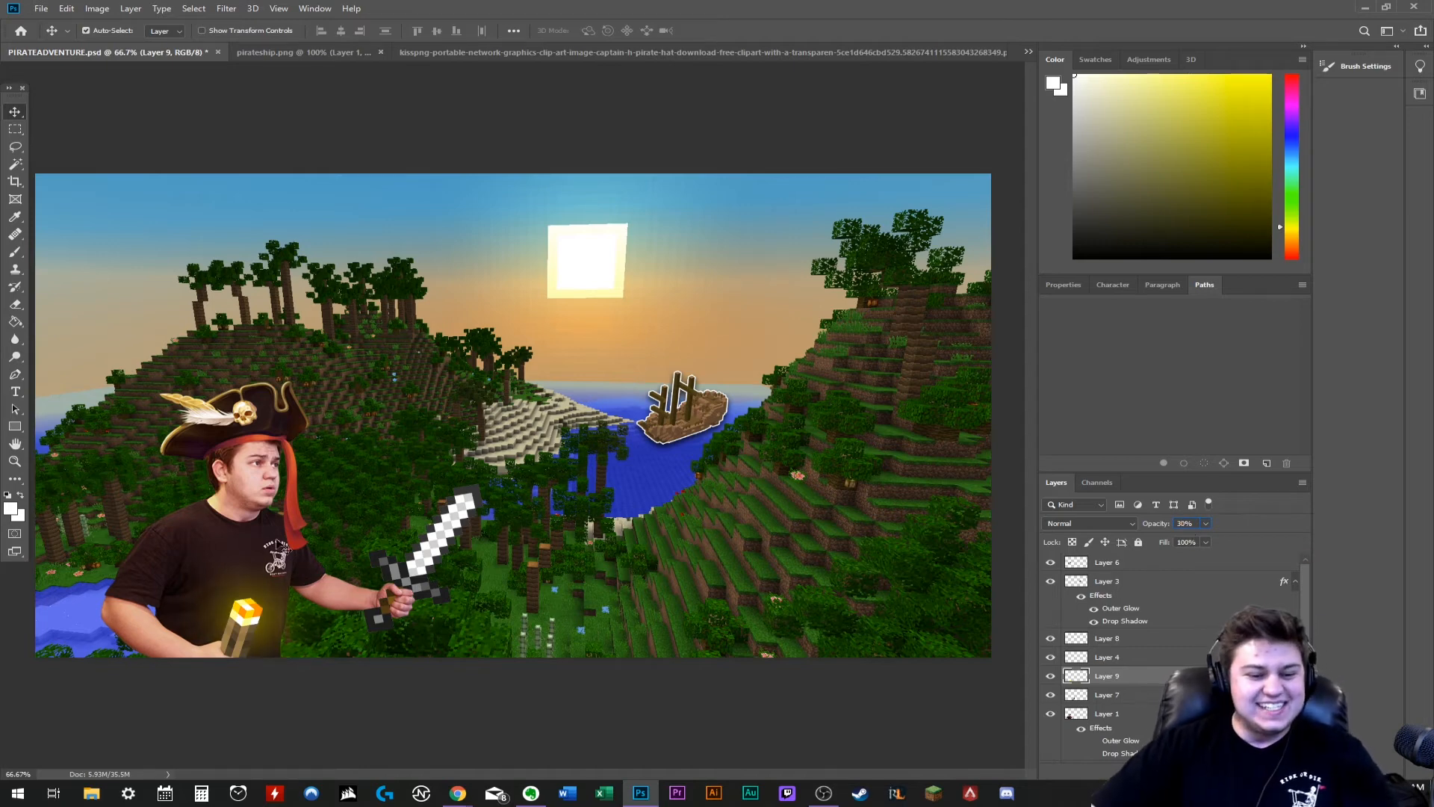
left_click(616, 127)
key("ctrl+minus")
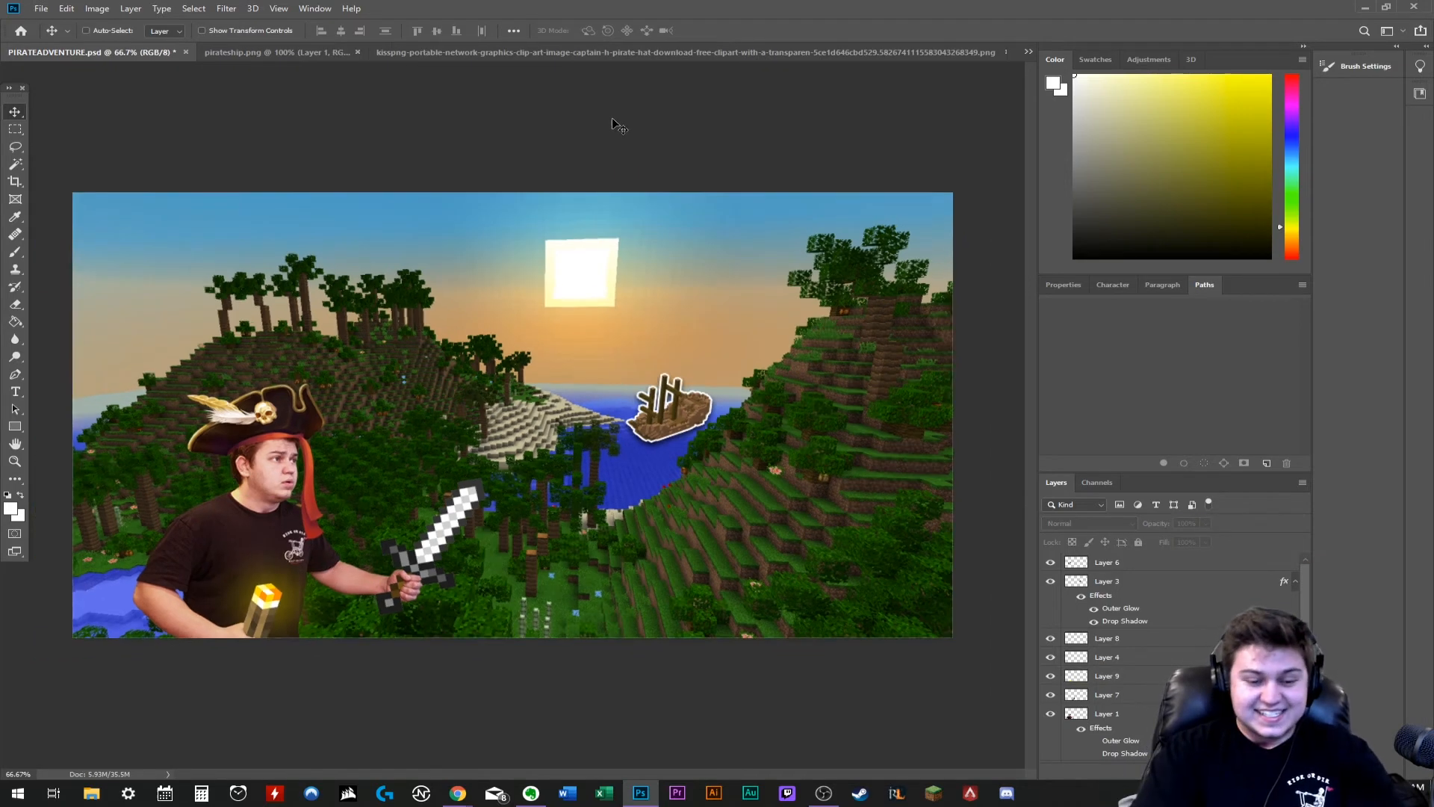
key("ctrl+minus")
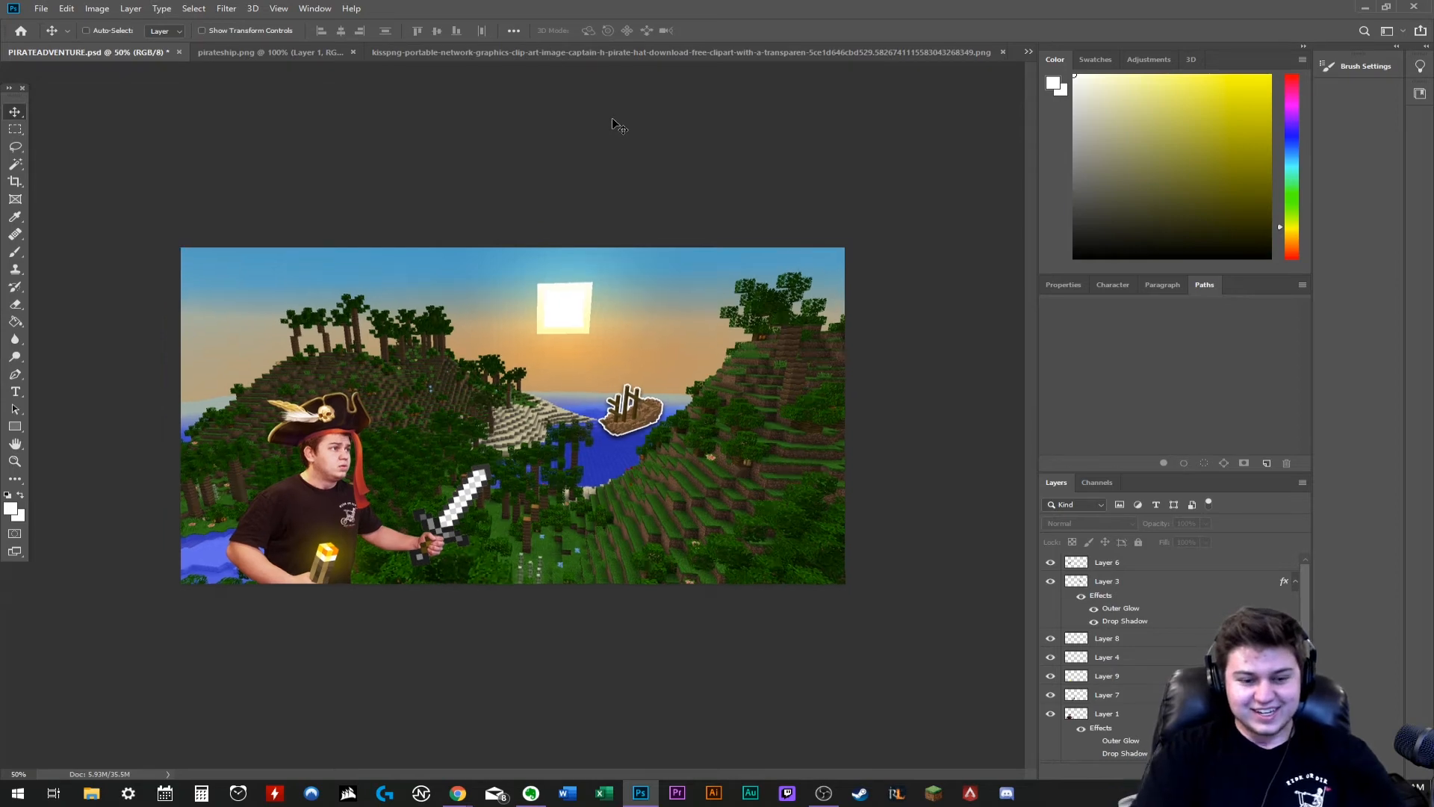
key("ctrl+plus")
key("ctrl+plus")
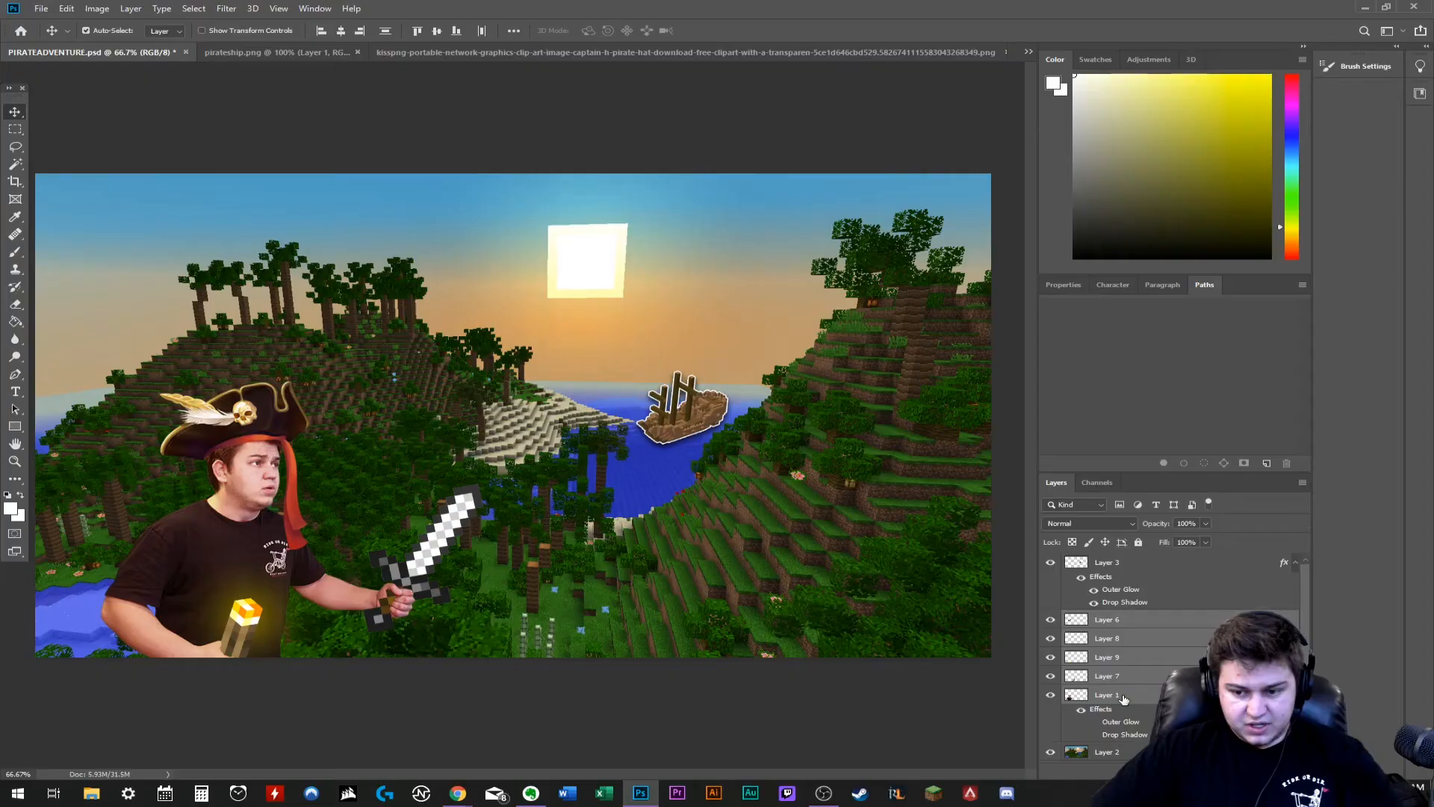
- Try merging the man, hat, sword and glow layers and giving the result a white outer glow
right_click(1123, 693)
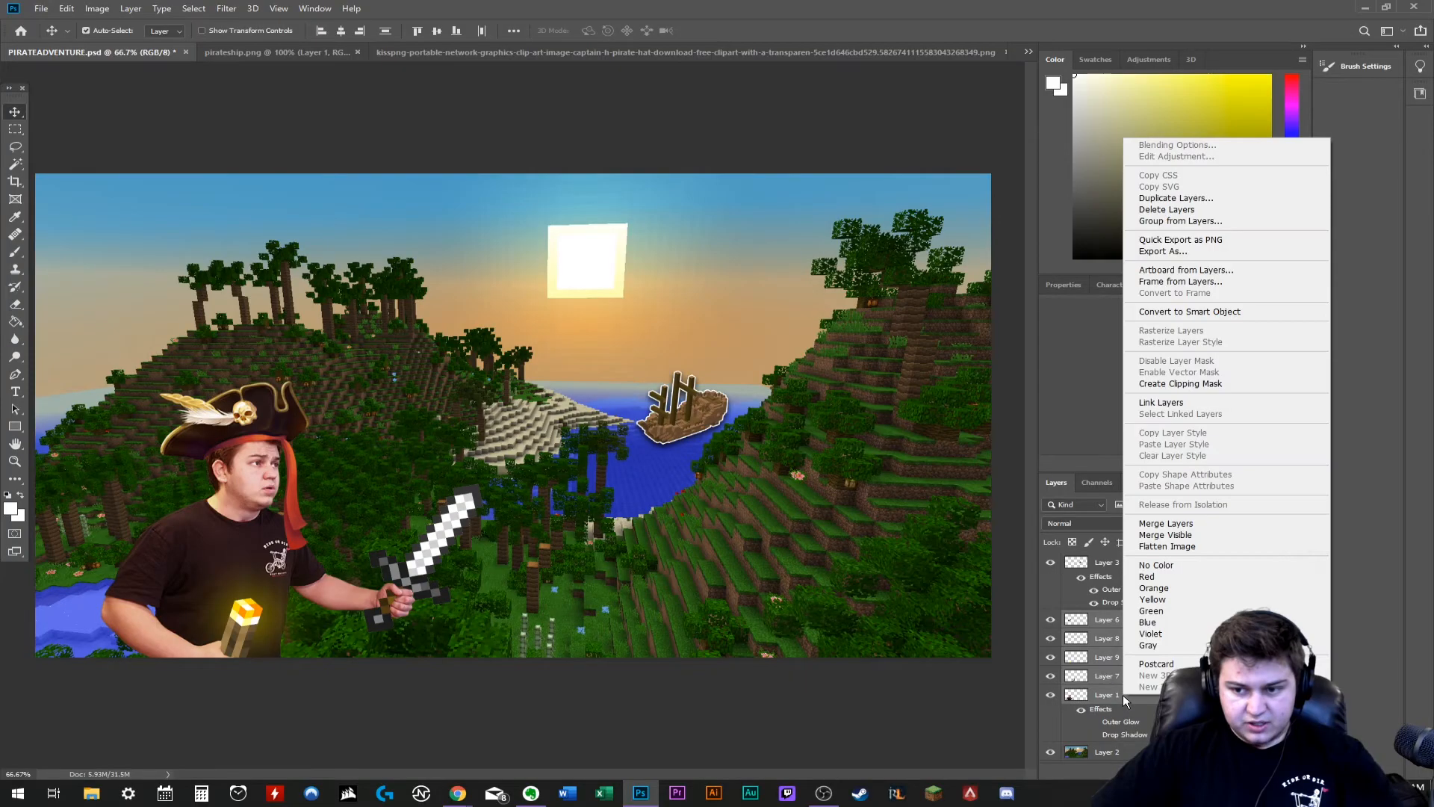
left_click(1175, 210)
double_click(1136, 623)
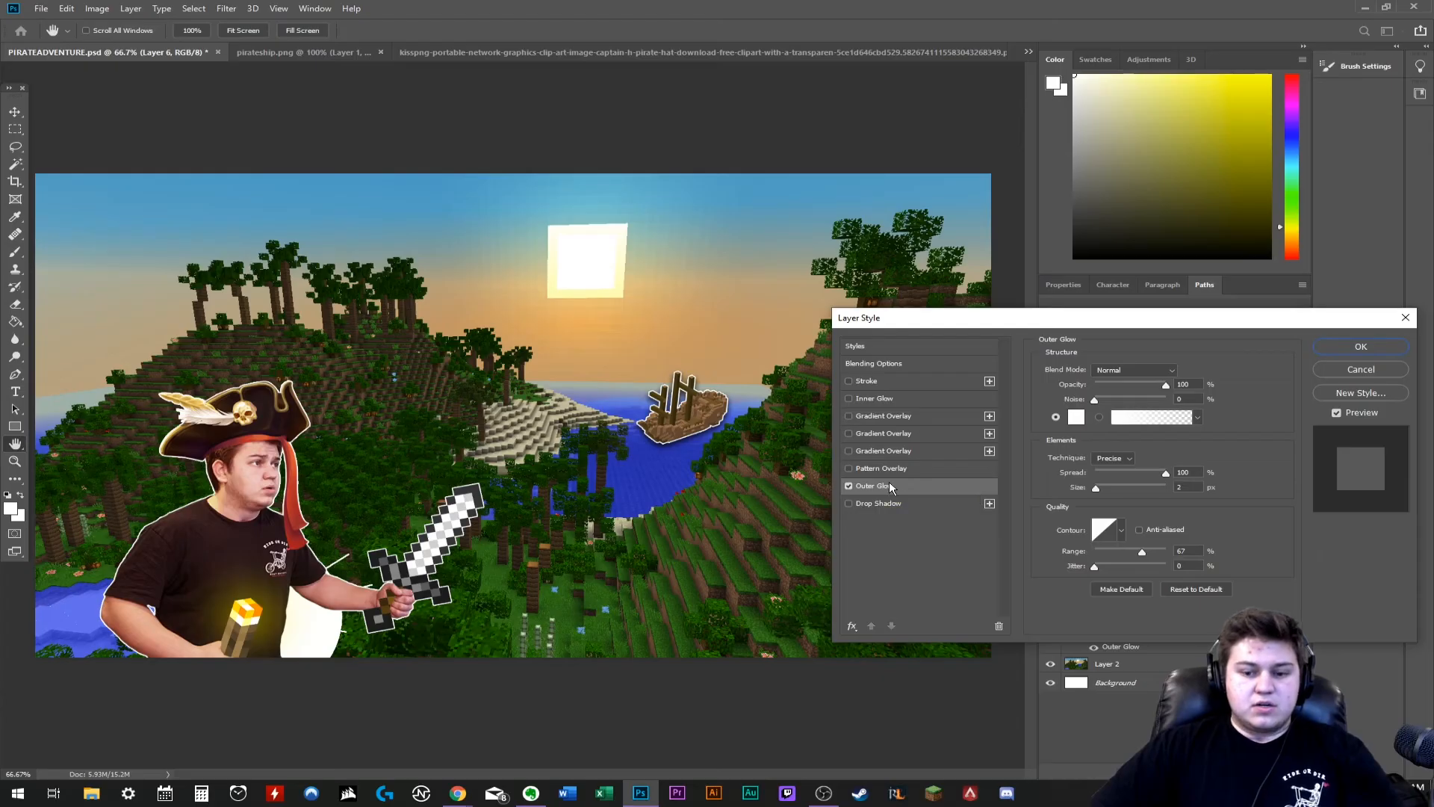
left_click(849, 486)
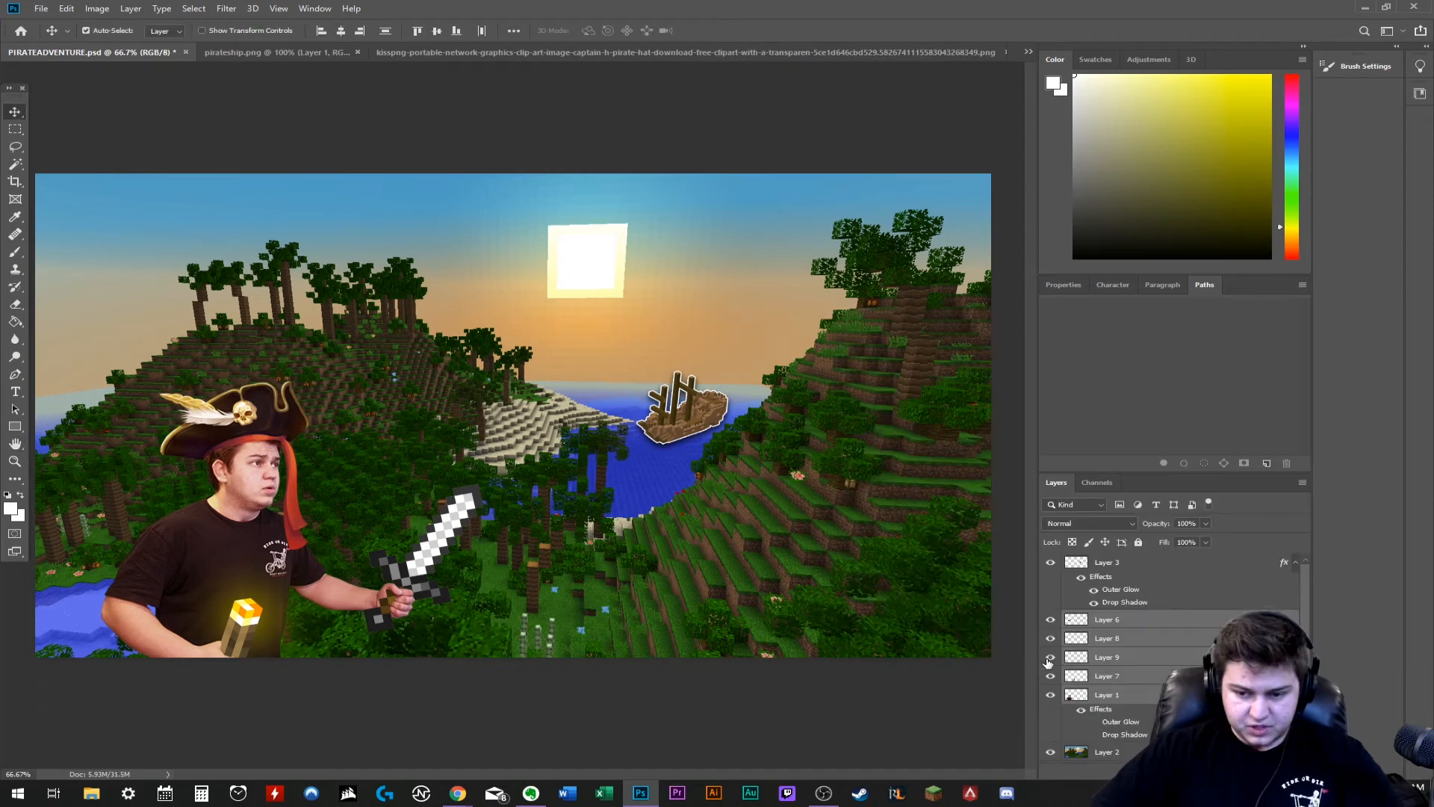
- Combine the torch and its yellow glow in the torch layer, and merge the man, hat and sword layers into one
left_click(1049, 660)
left_click(1049, 658)
left_click(1118, 657)
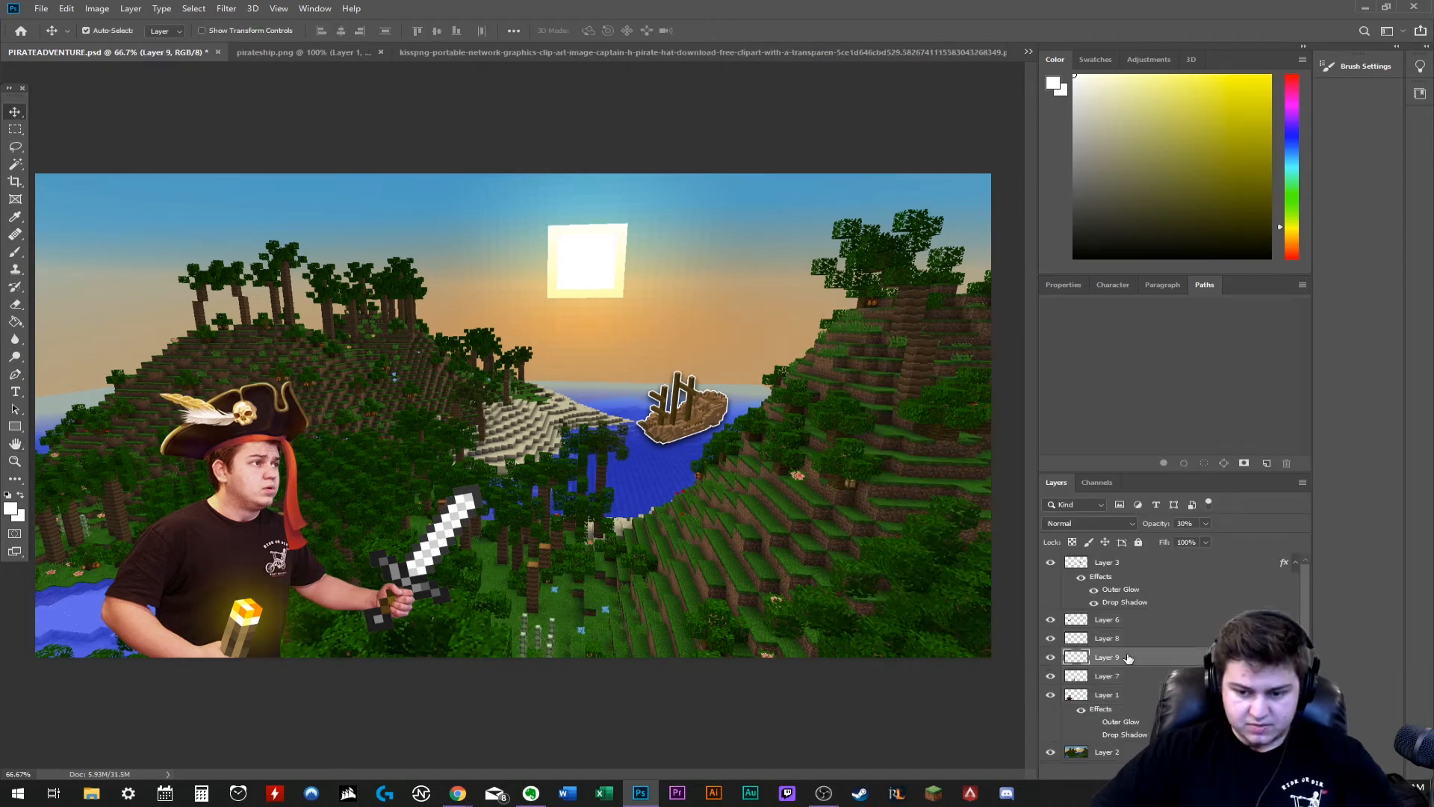
right_click(1128, 658)
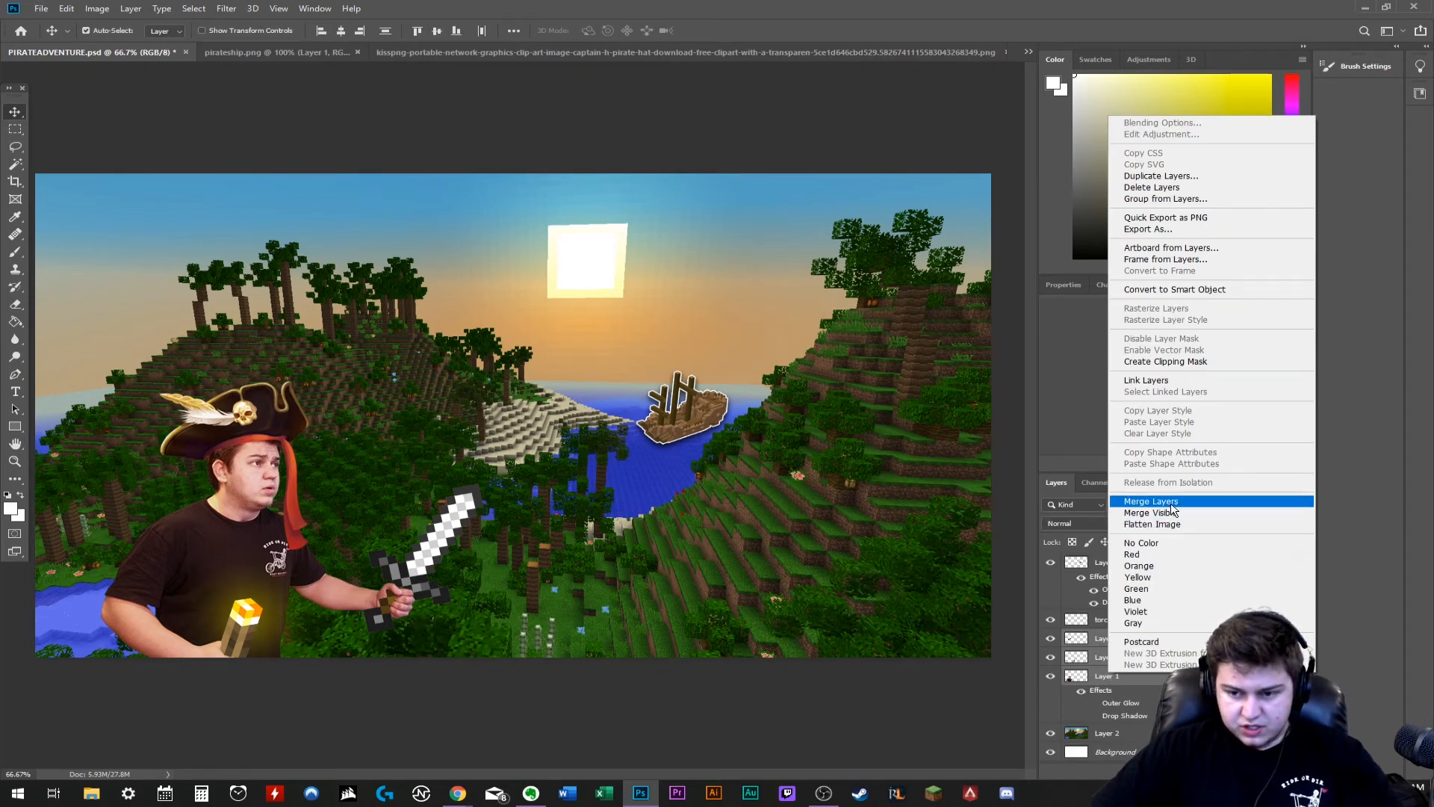
left_click(1152, 502)
right_click(1116, 638)
left_click(1115, 641)
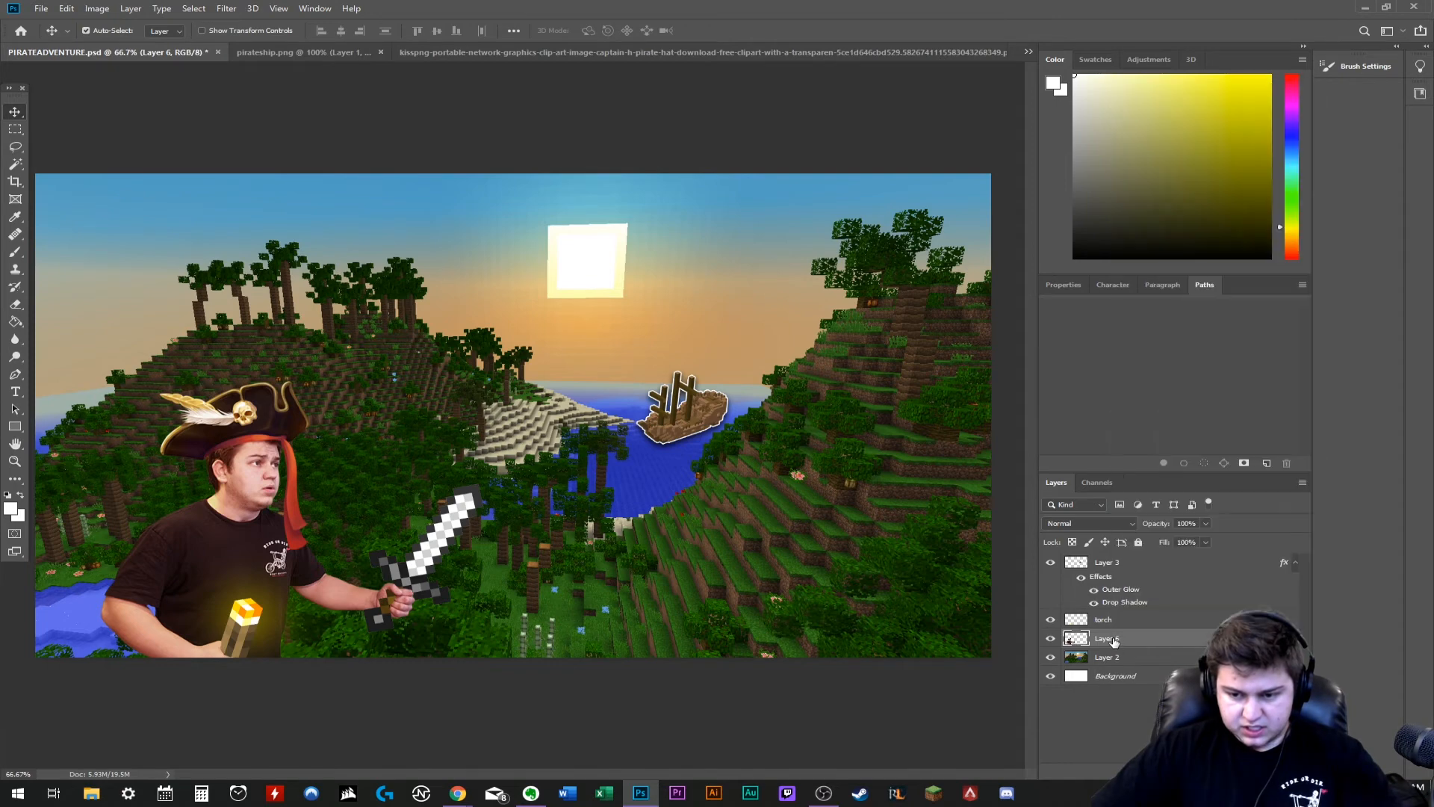
- Give the merged character layer a black outer glow with a slightly larger size
double_click(1138, 640)
left_click(849, 486)
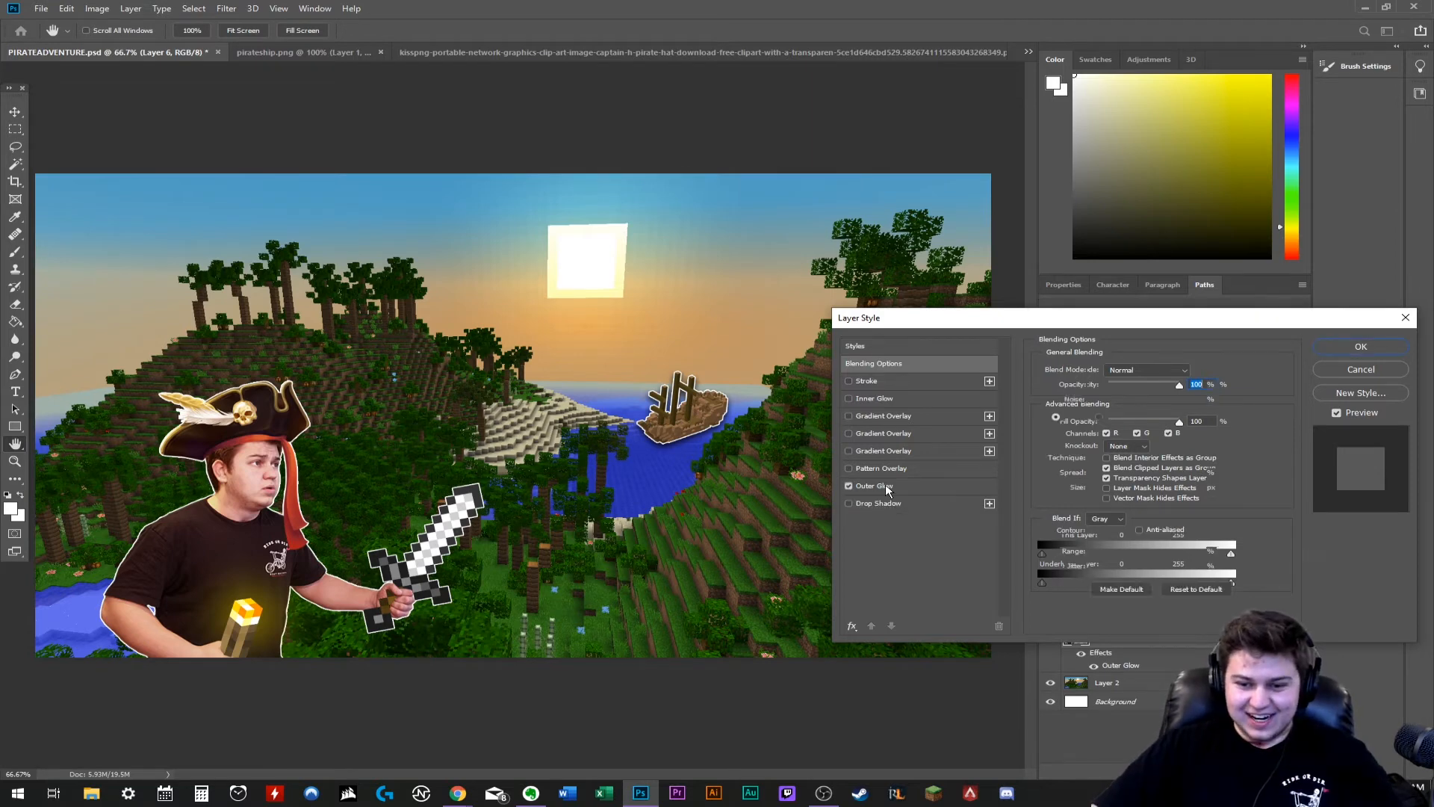
left_click(874, 485)
left_click(1075, 417)
left_click_drag(1143, 583, 1167, 611)
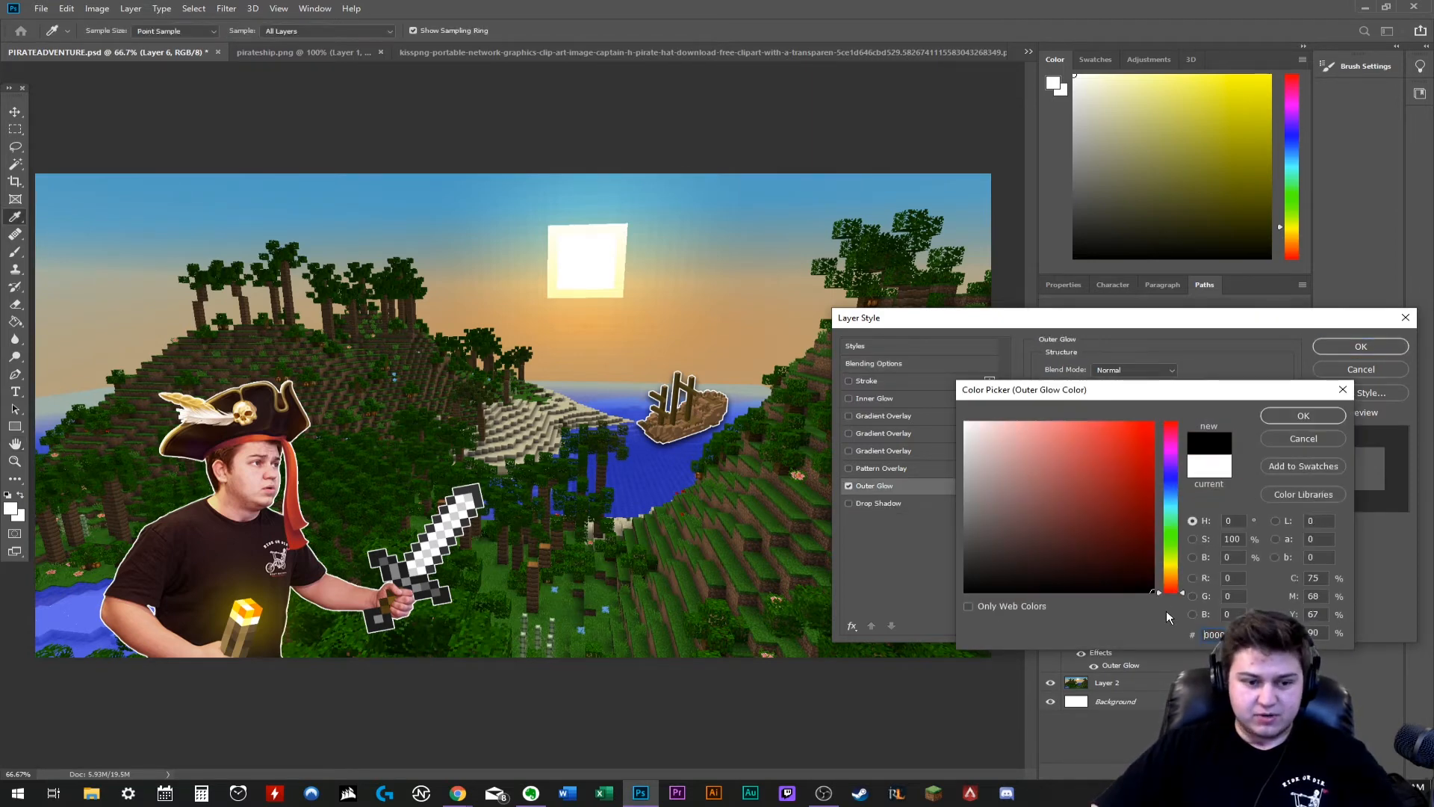
left_click(1303, 416)
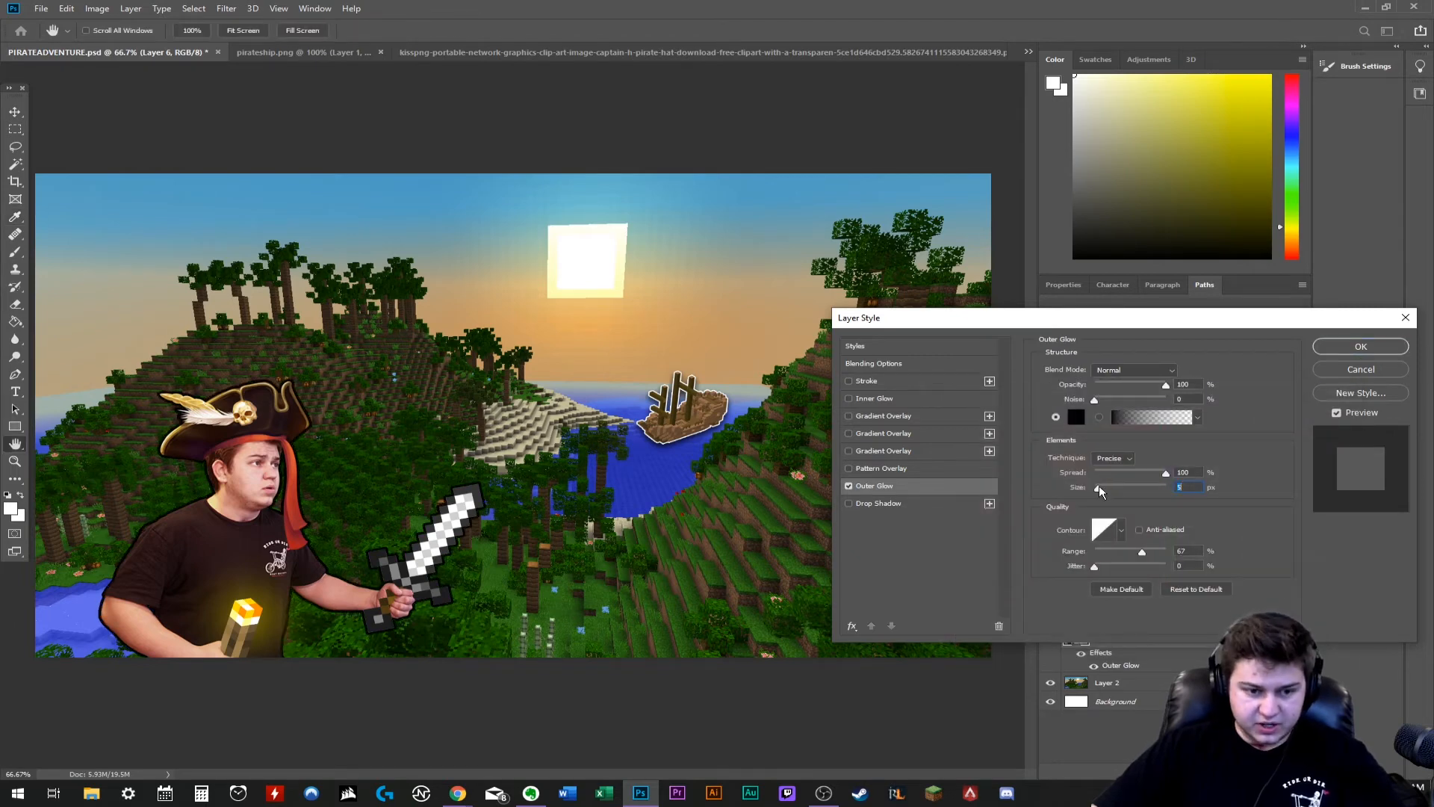
key("Return")
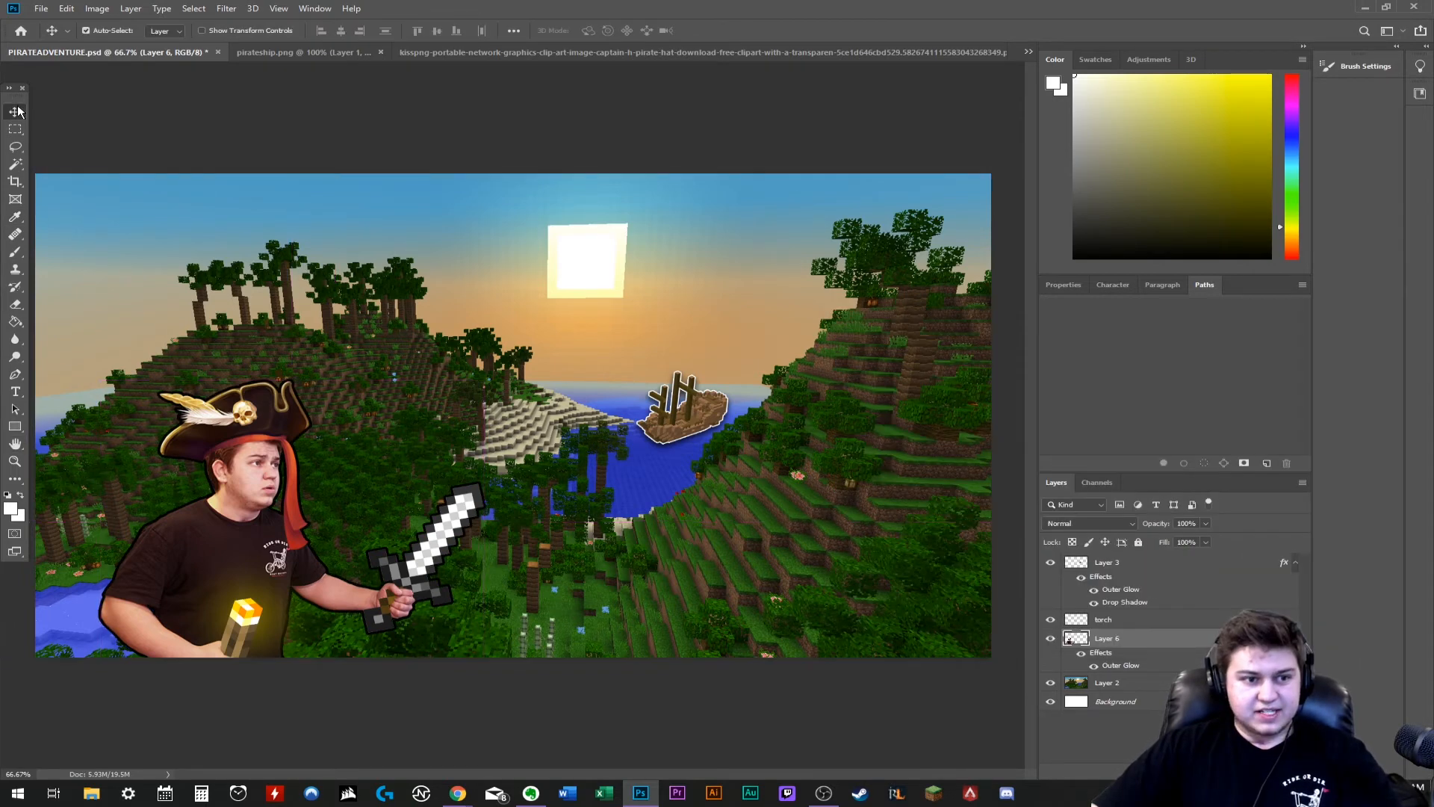
key("ctrl+t")
left_click_drag(498, 369, 490, 364)
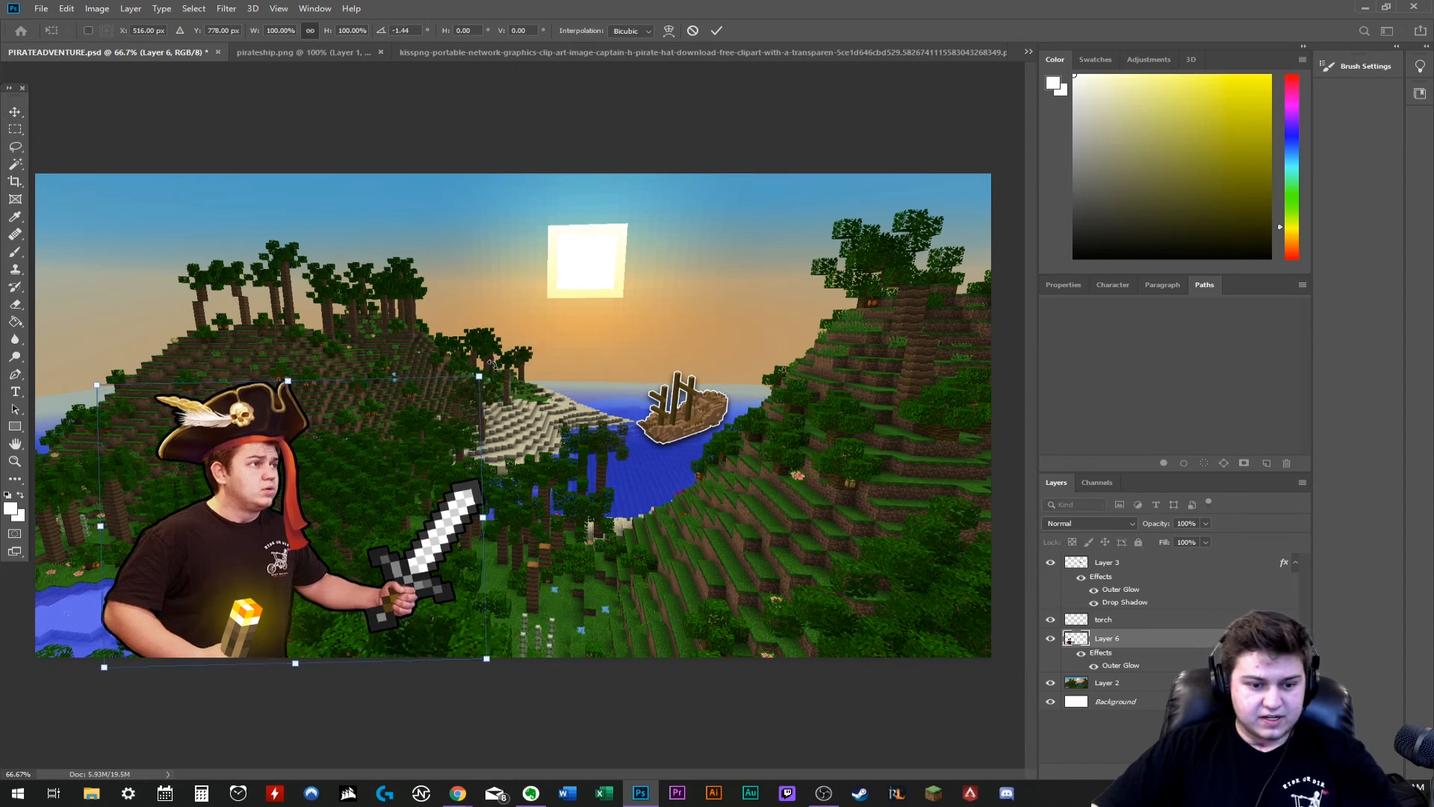
- Open the colorful swirl PNG from the Video backgrounds folder and paste it into the pirate thumbnail
left_click(41, 9)
left_click(59, 42)
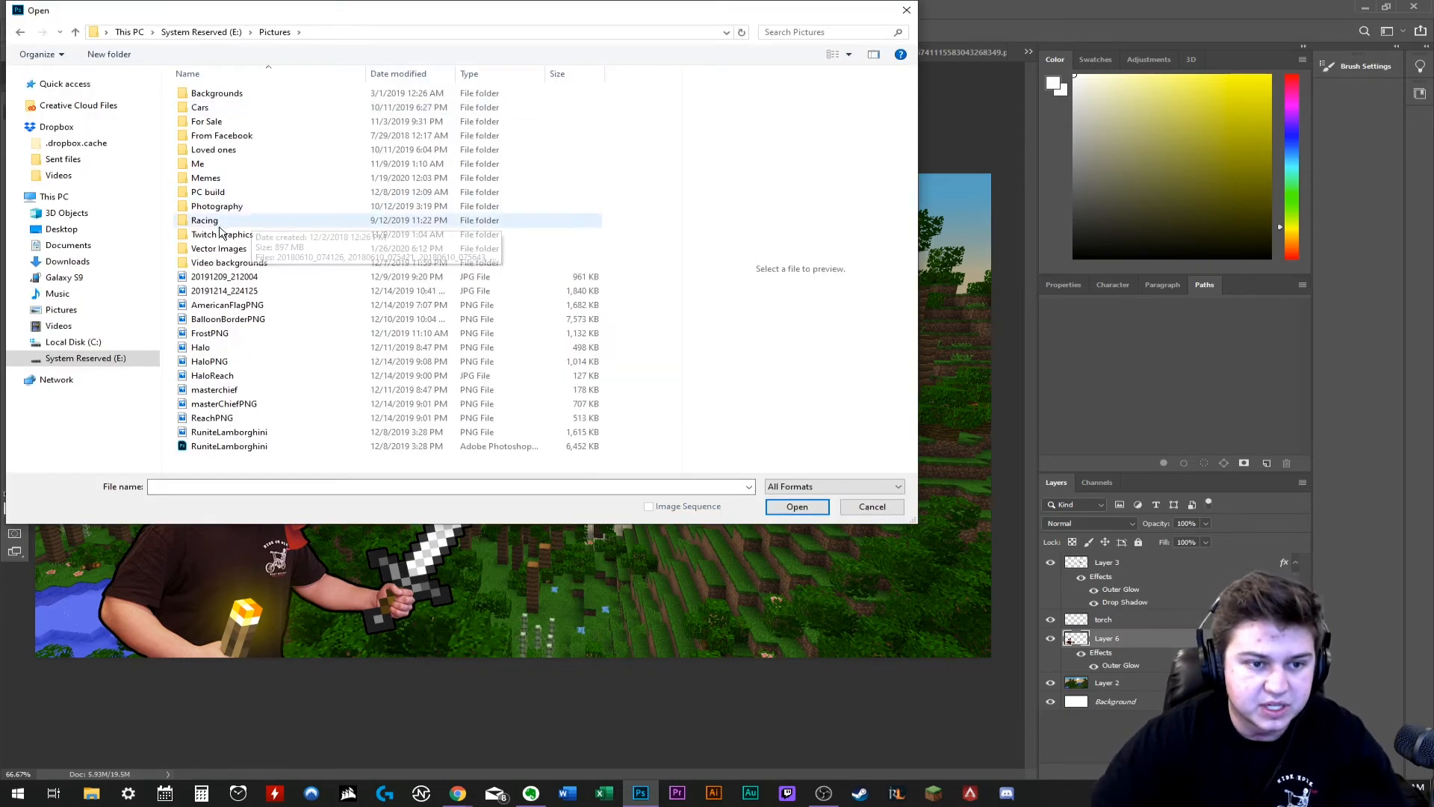
double_click(275, 262)
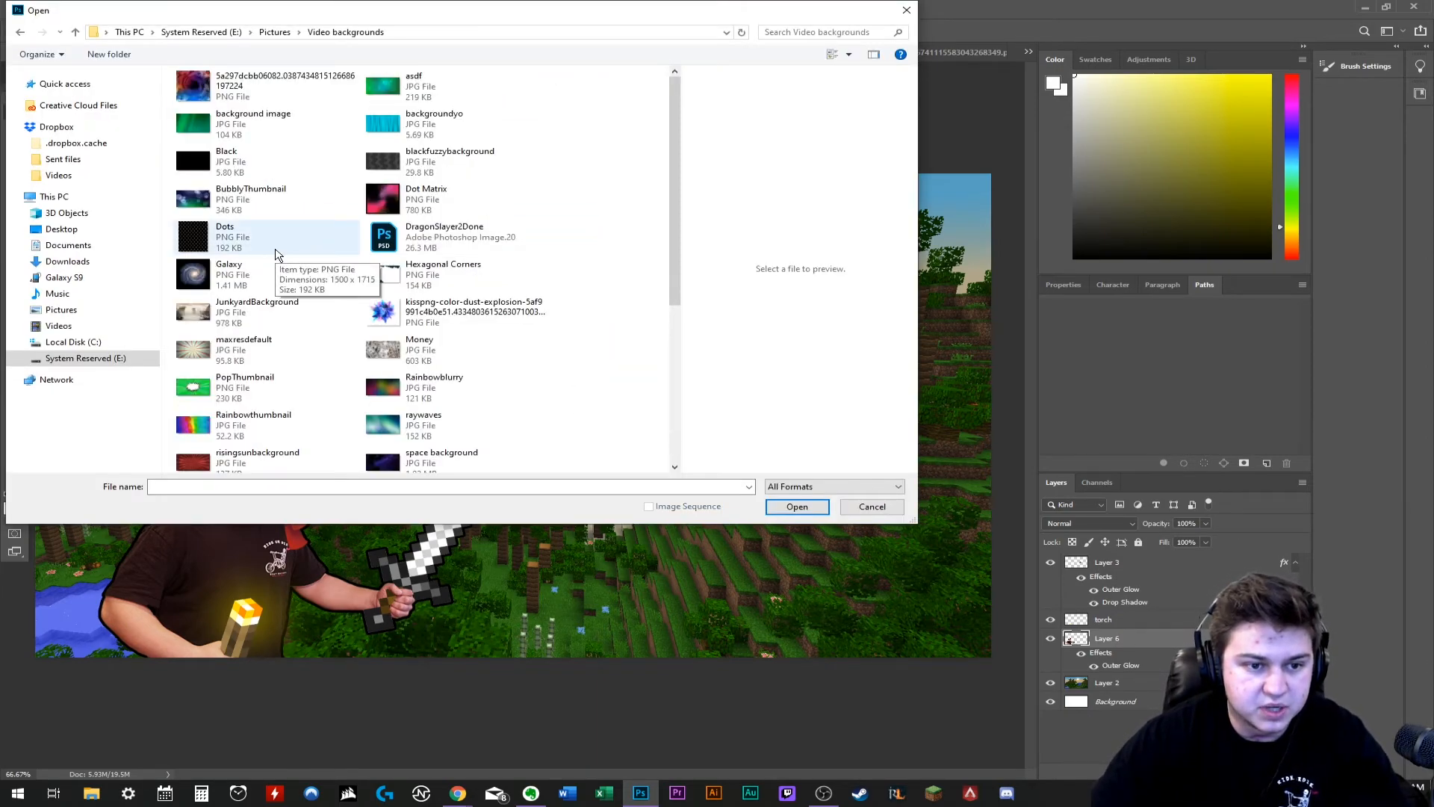
left_click(273, 89)
left_click(798, 506)
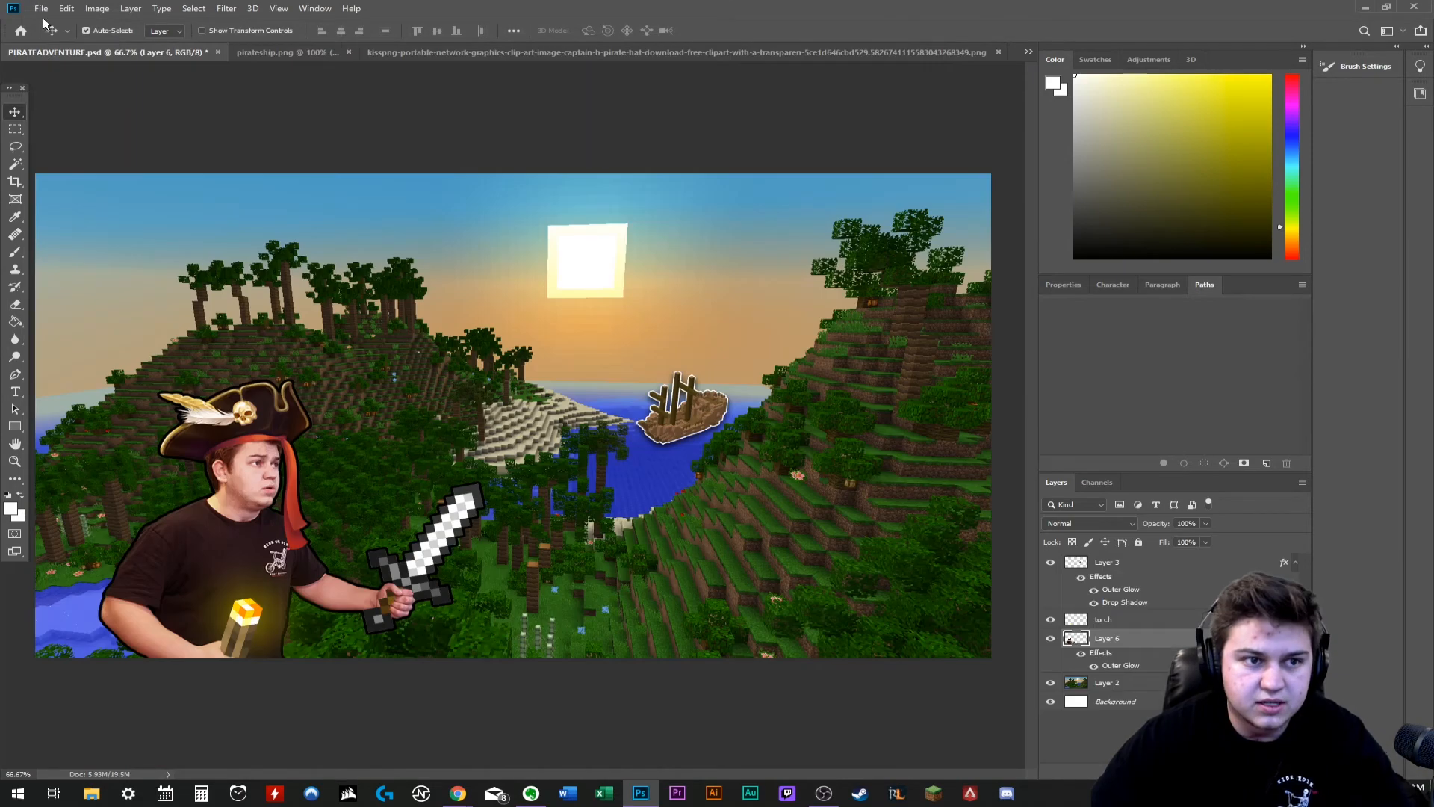
left_click(66, 9)
left_click(118, 129)
- Enlarge the pasted swirl layer to about 231% and position it so it covers the whole canvas
key("ctrl+t")
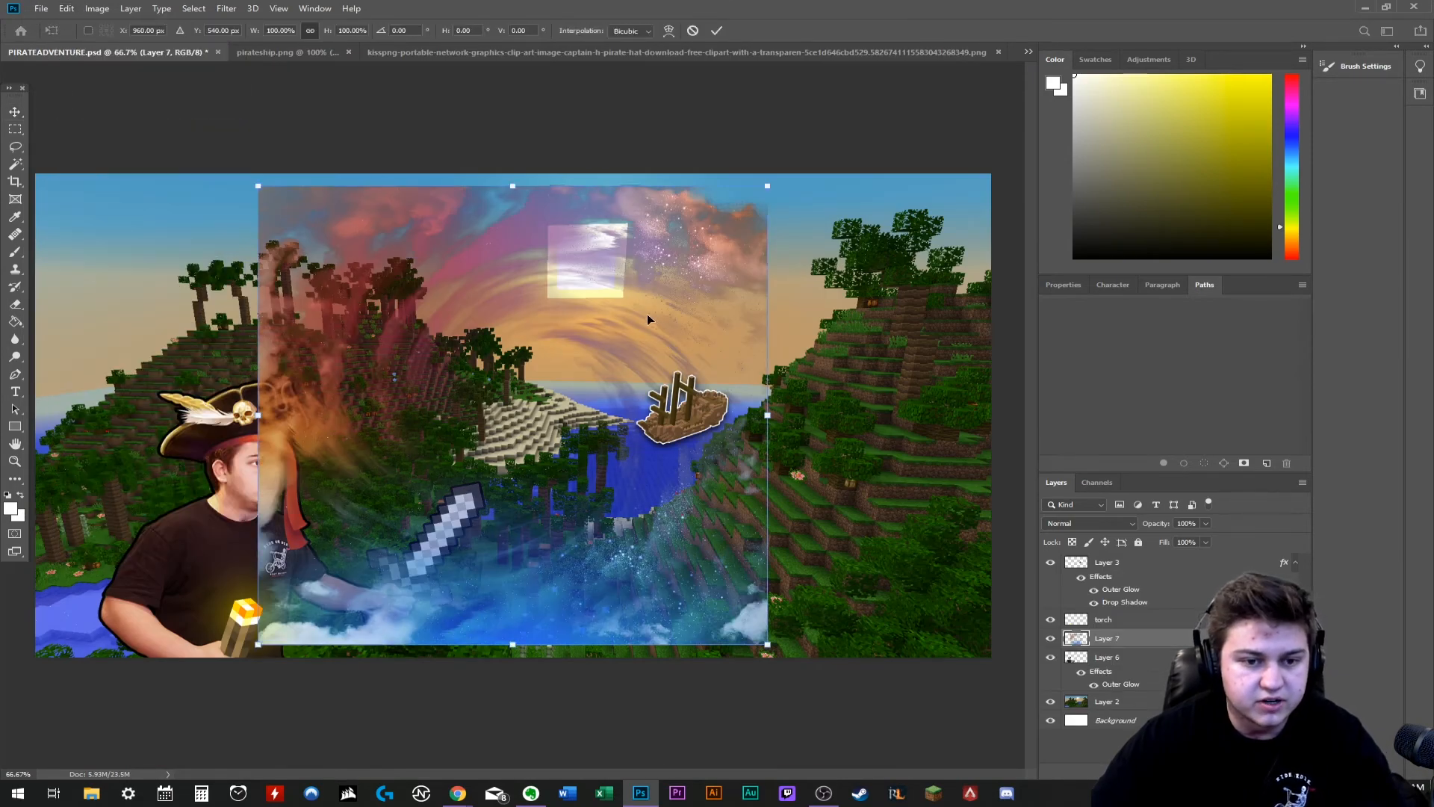
left_click_drag(649, 320, 817, 305)
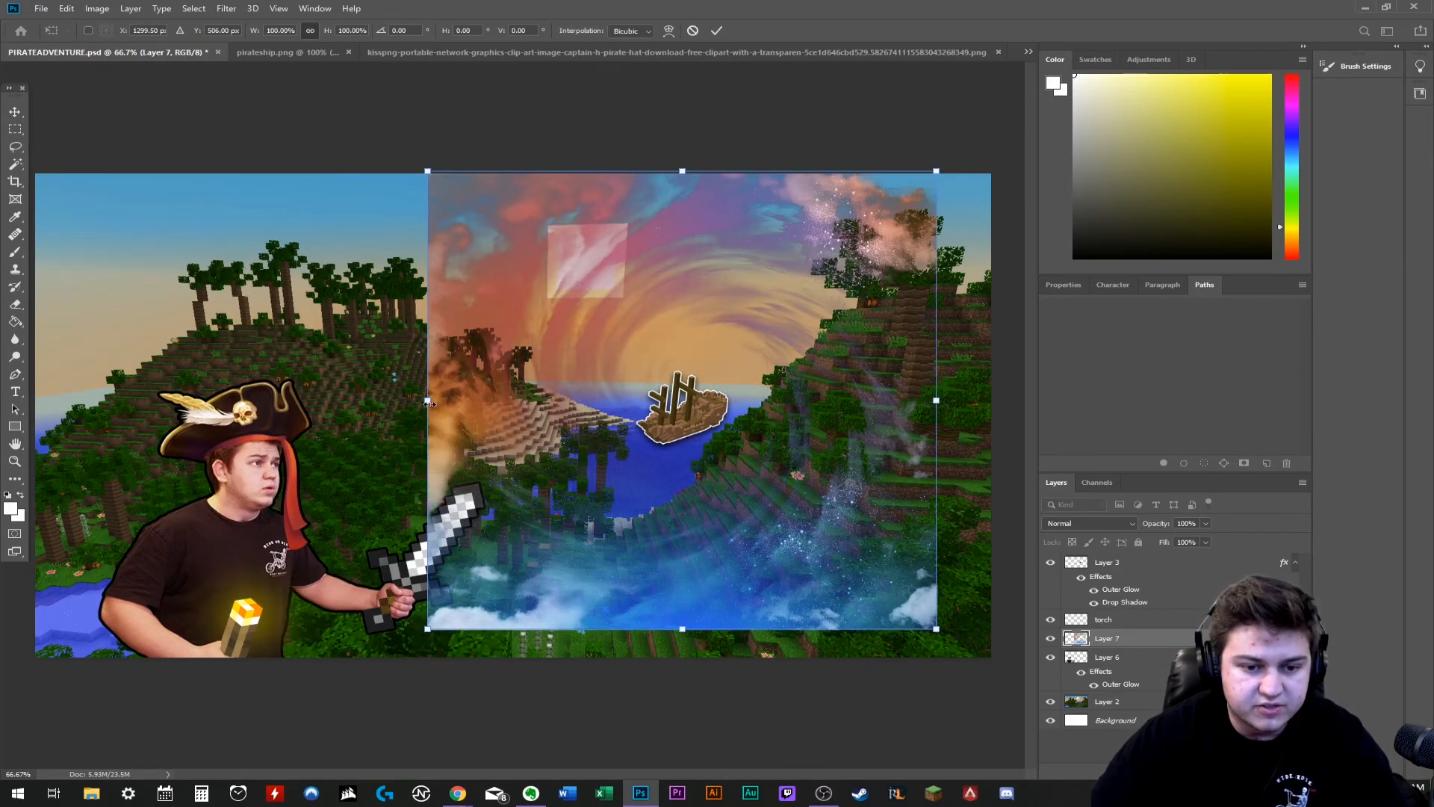
left_click_drag(427, 403, 4, 458)
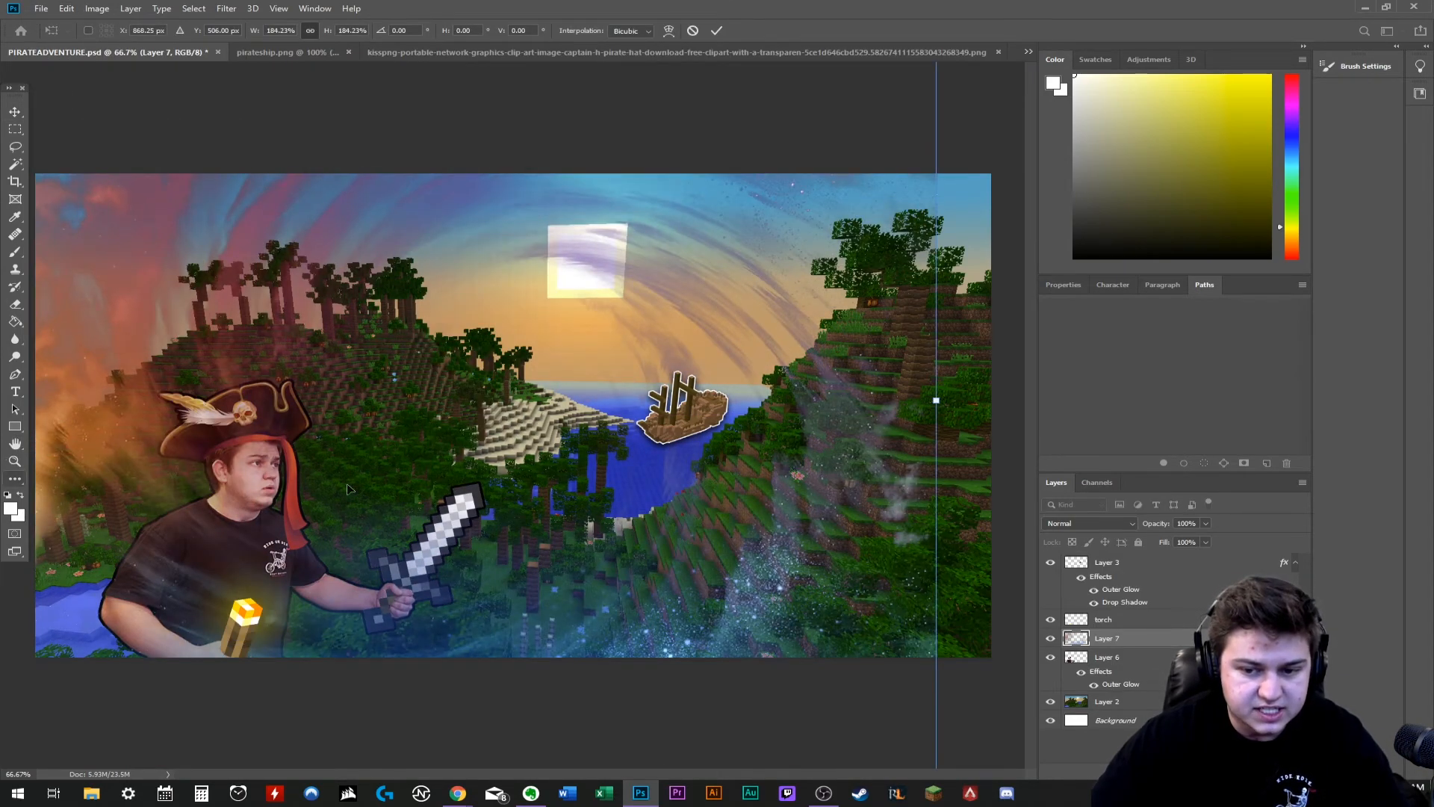
left_click_drag(935, 400, 1377, 401)
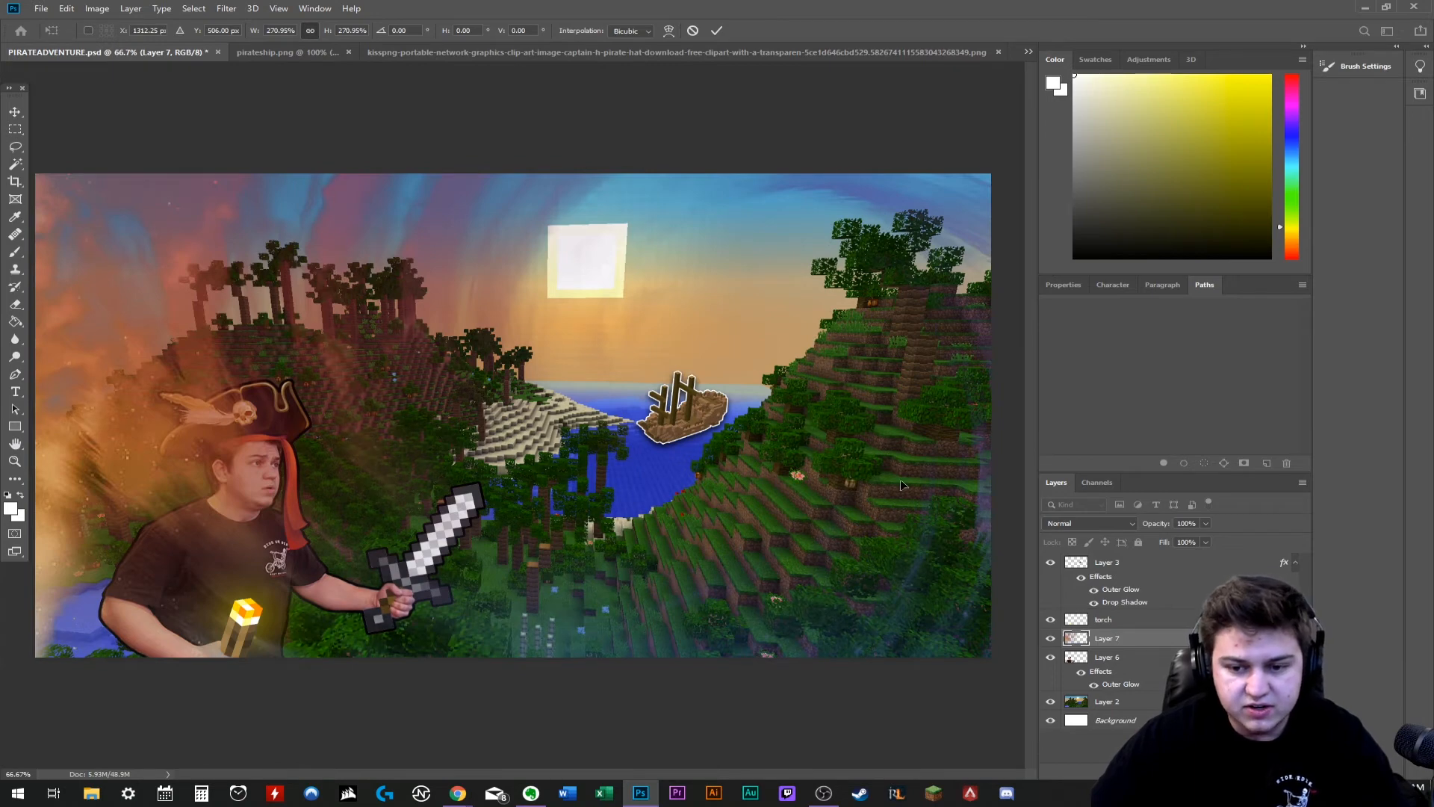
left_click_drag(929, 572, 922, 565)
key("ctrl+minus")
key("ctrl+minus")
key("ctrl+minus")
key("ctrl+minus")
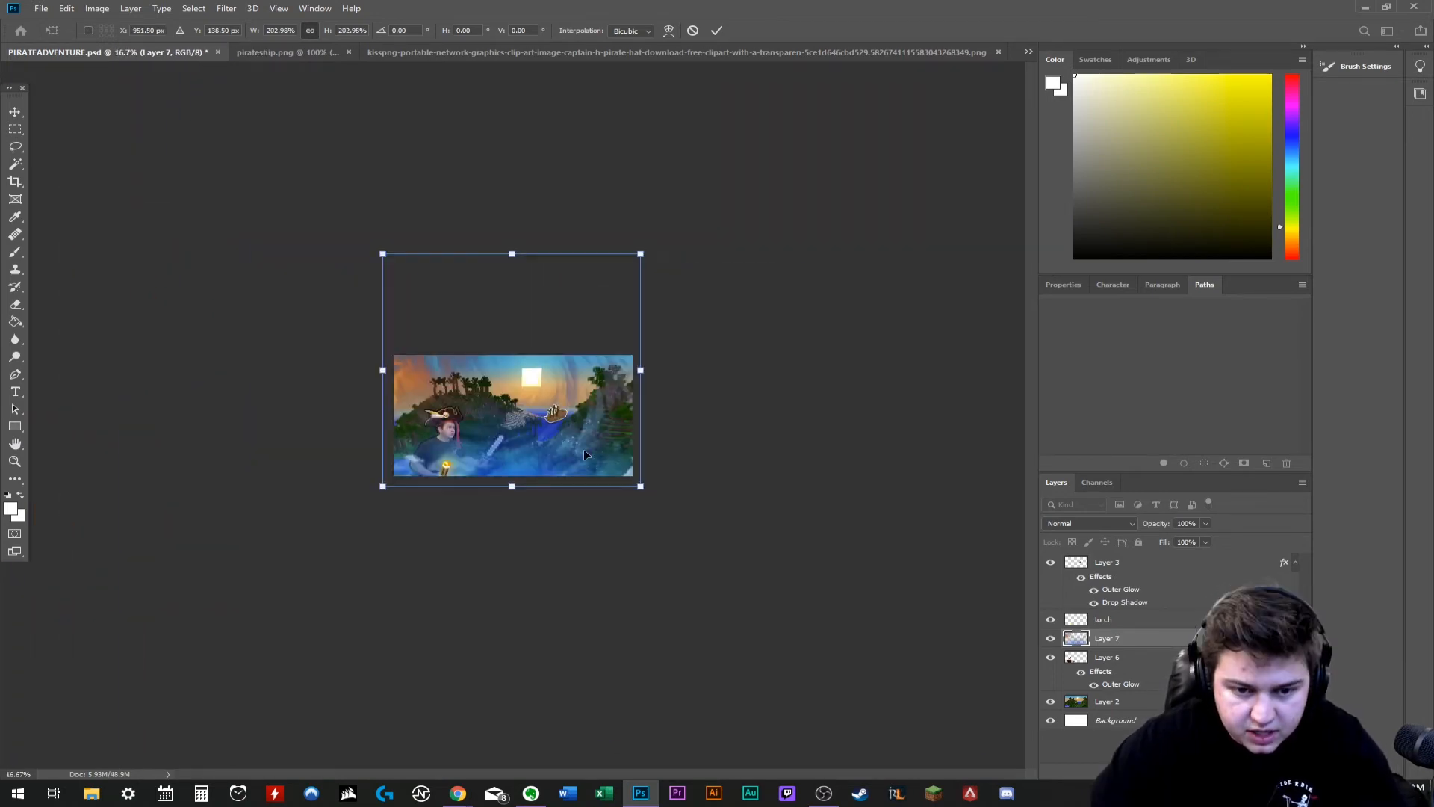
left_click_drag(584, 449, 603, 497)
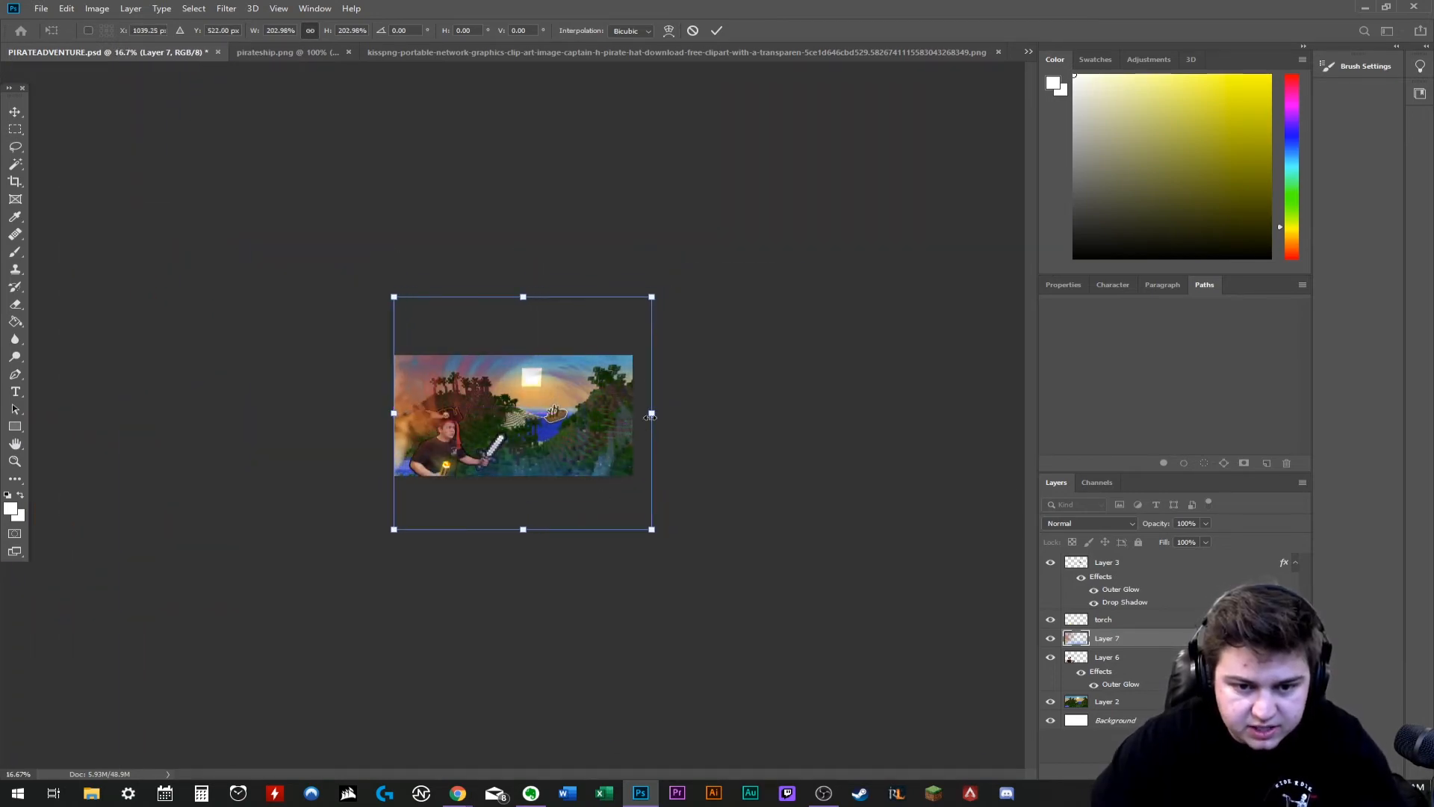
left_click_drag(652, 415, 688, 411)
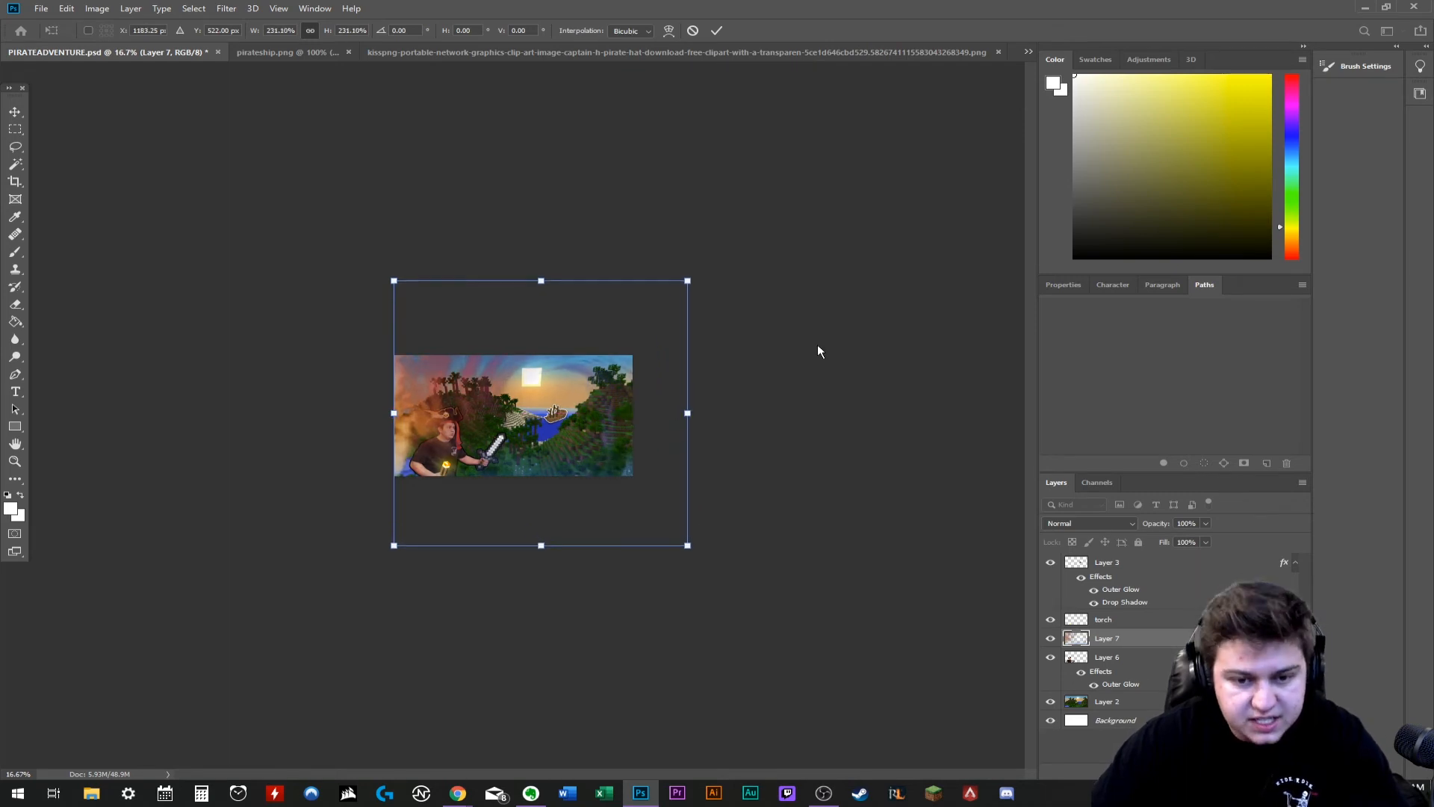
key("Return")
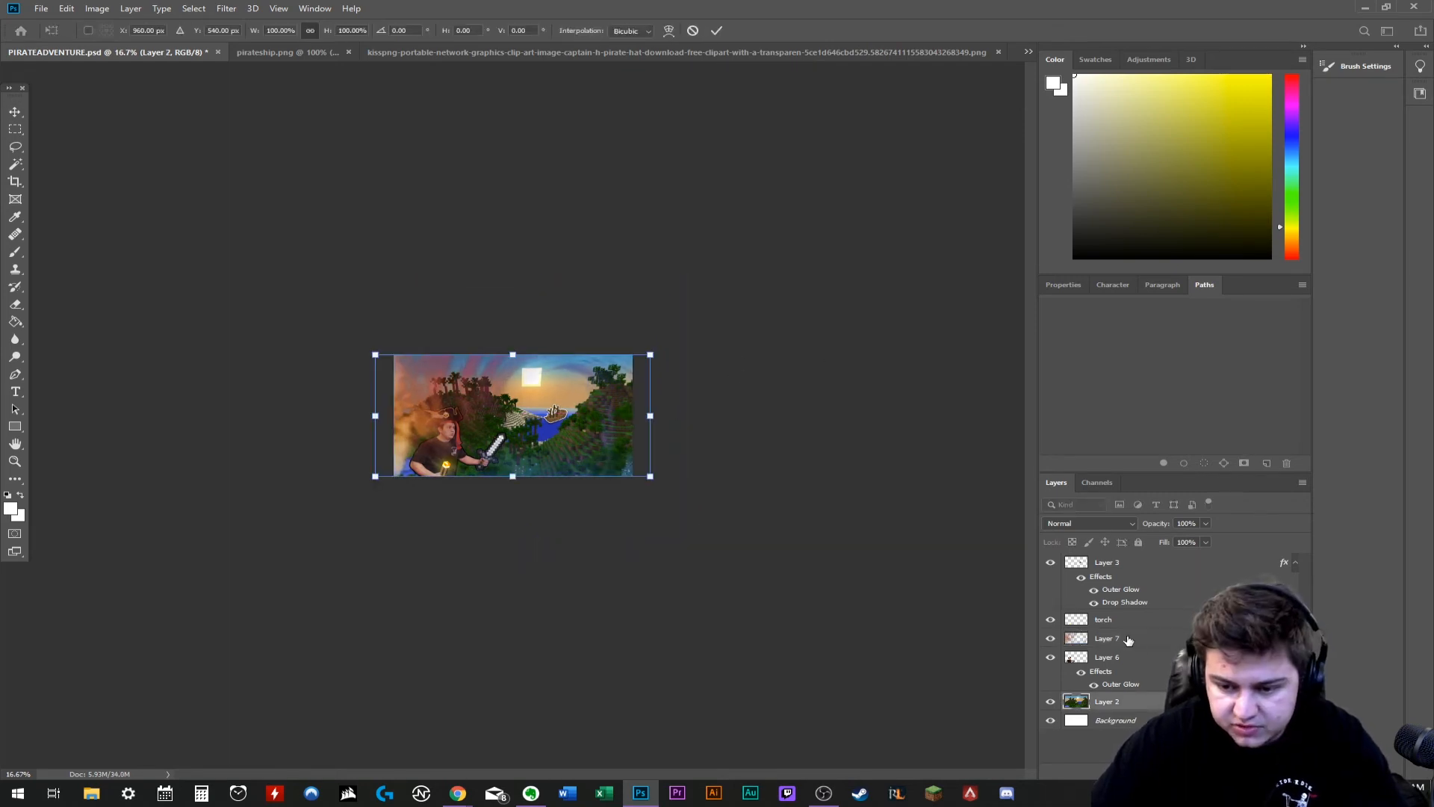
- Rotate the swirl layer about 180 degrees and place it beneath the character layer
left_click(1123, 637)
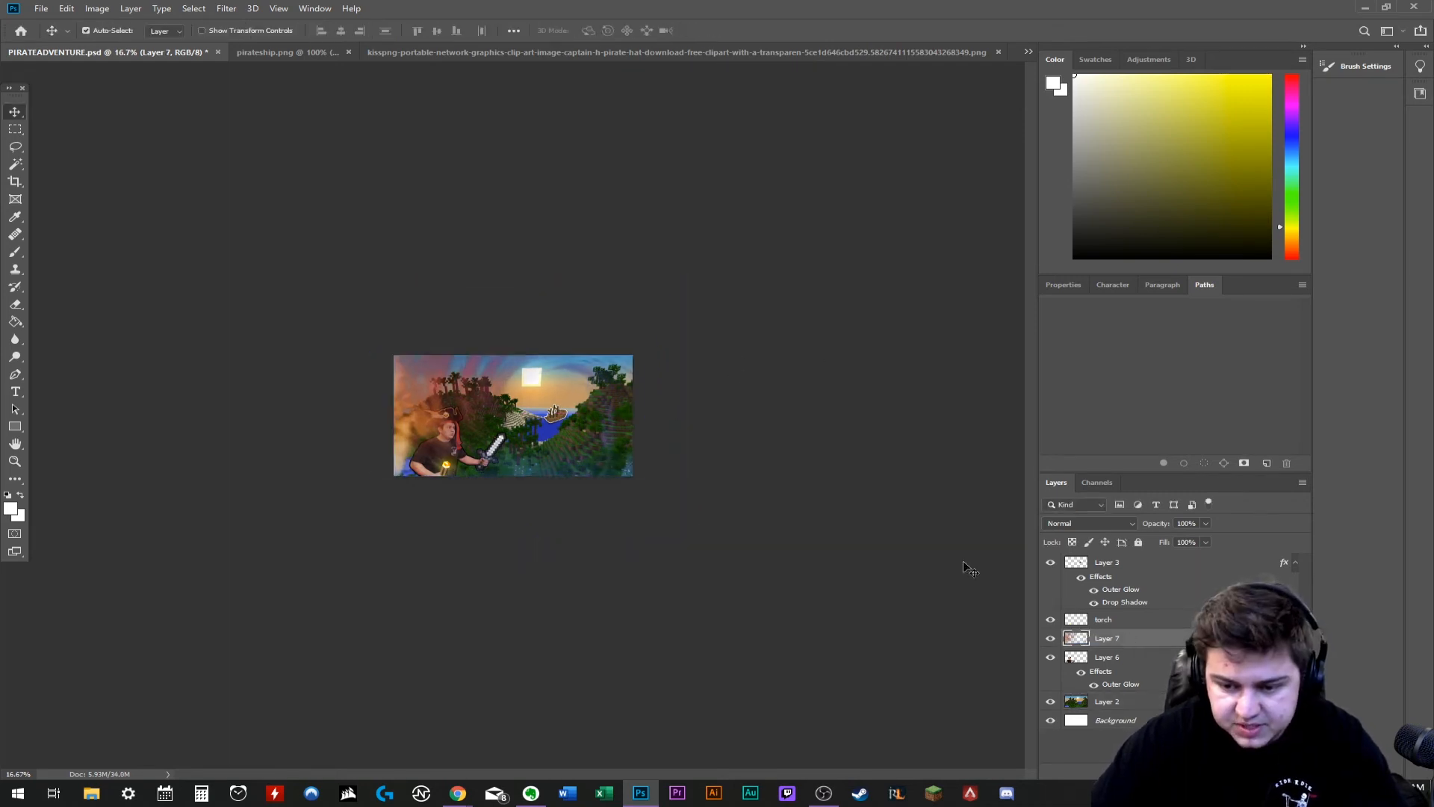
key("ctrl+t")
left_click_drag(711, 272, 339, 594)
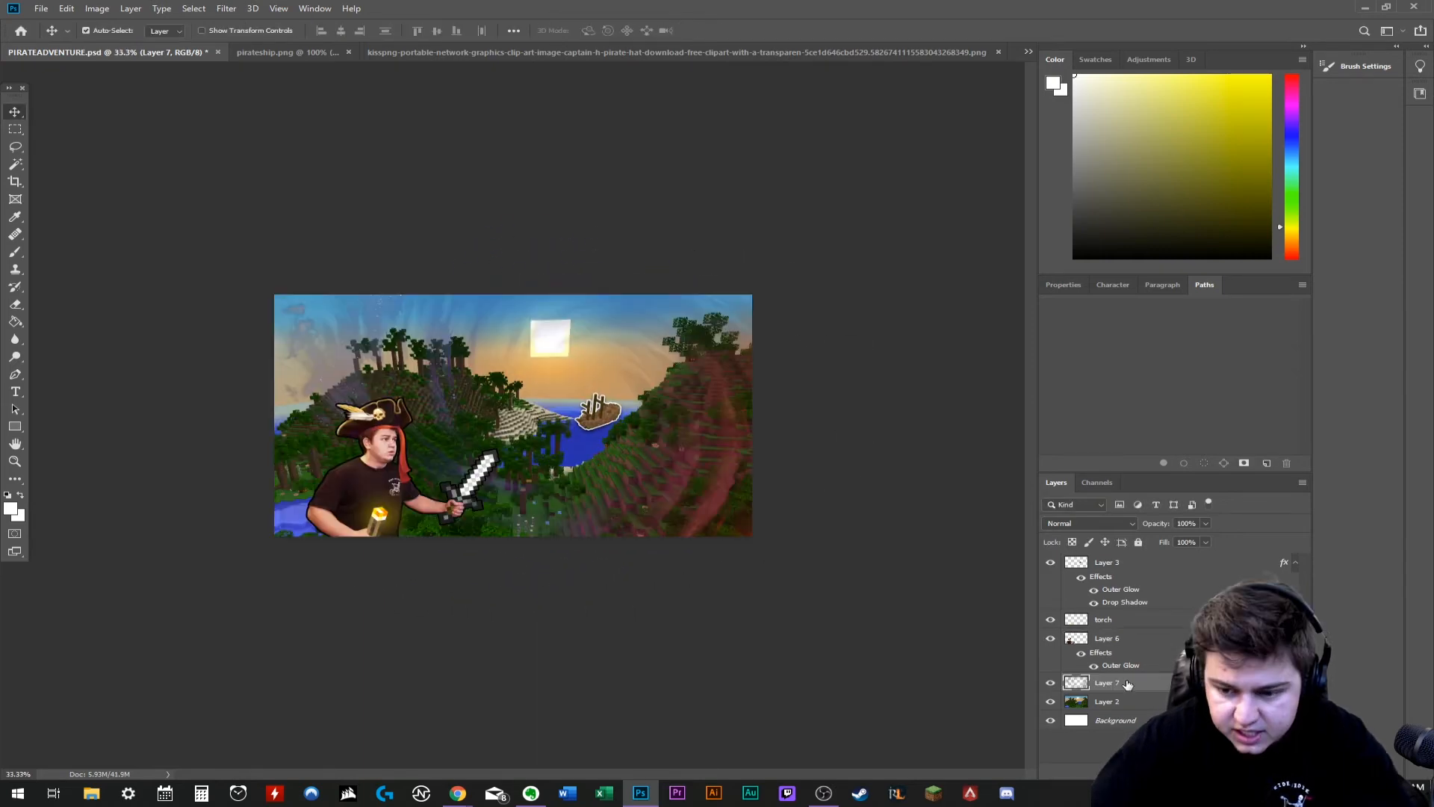
- Add a Hue/Saturation adjustment above the swirl layer and clip it to that layer
left_click(1224, 771)
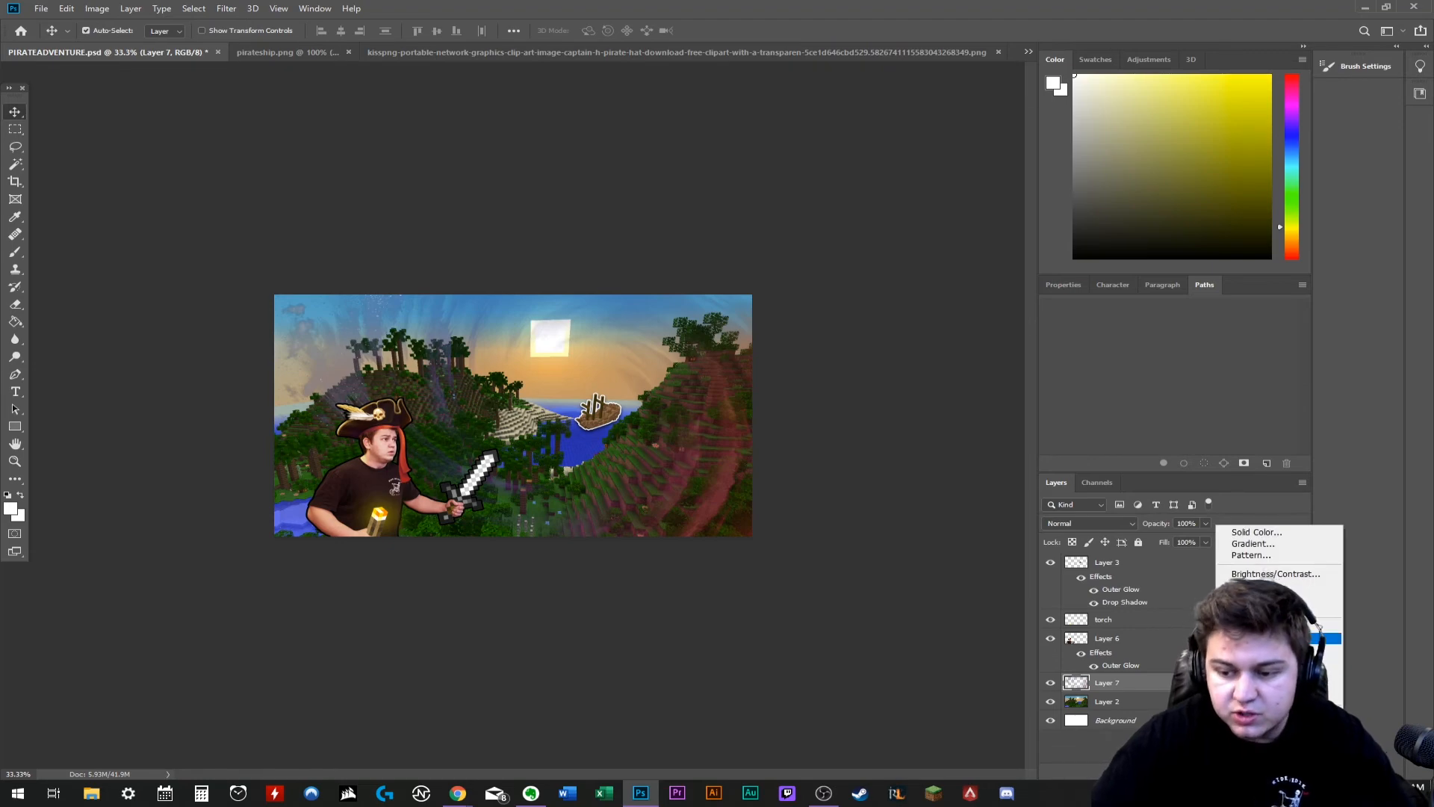
left_click(1277, 638)
right_click(1165, 683)
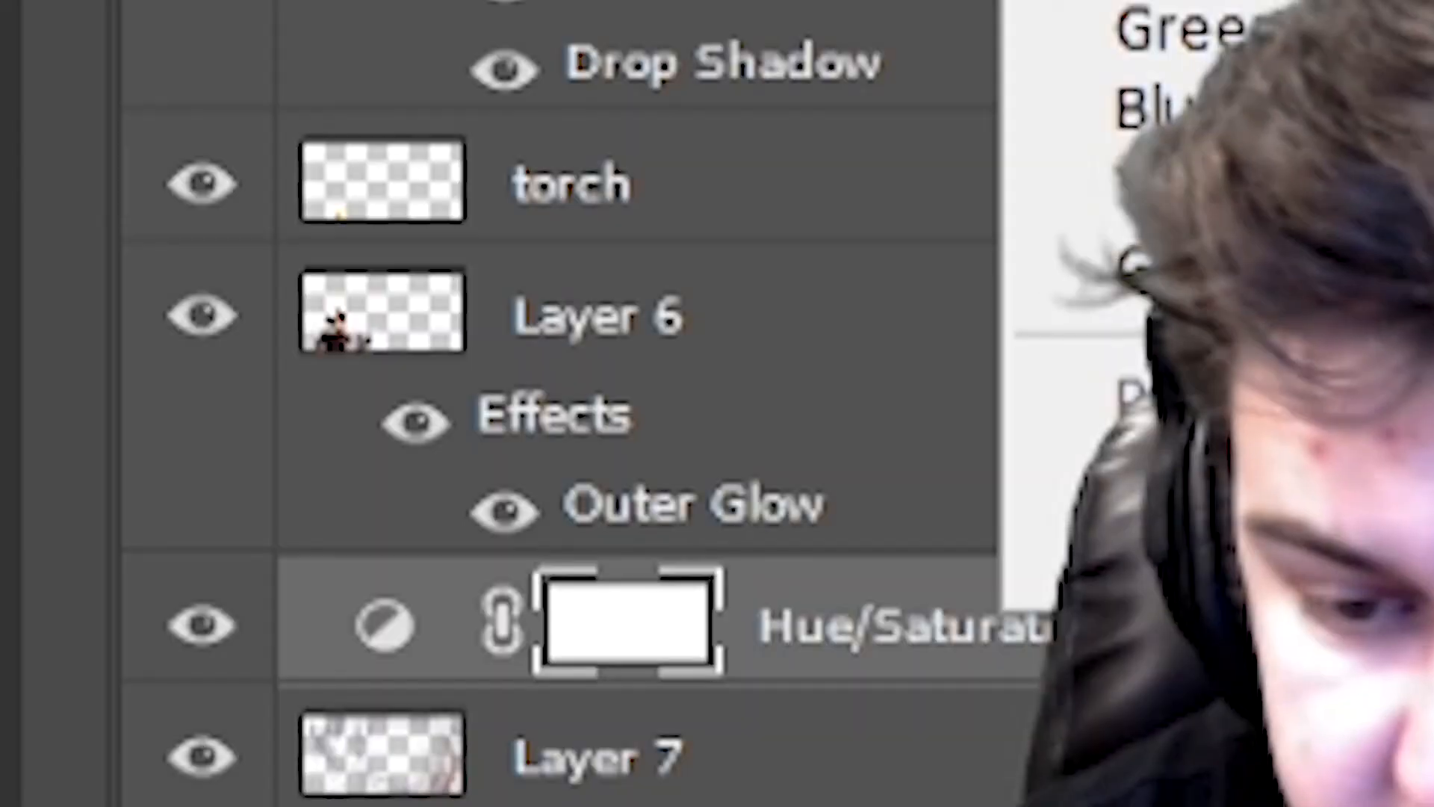
left_click(1231, 371)
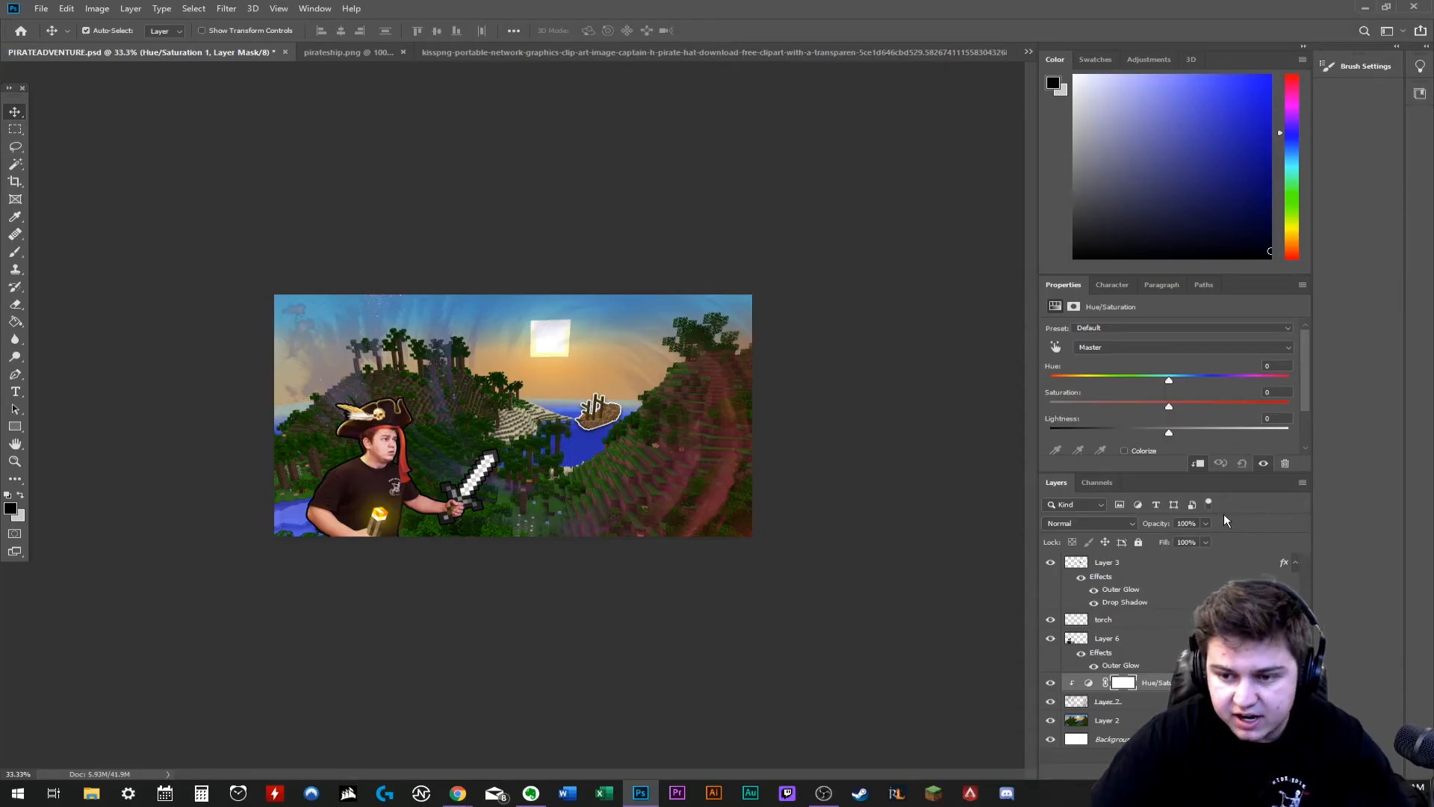
- Recolor the swirl through the clipped adjustment, with hue at about -140 and saturation at about +21
left_click_drag(1170, 376, 1256, 380)
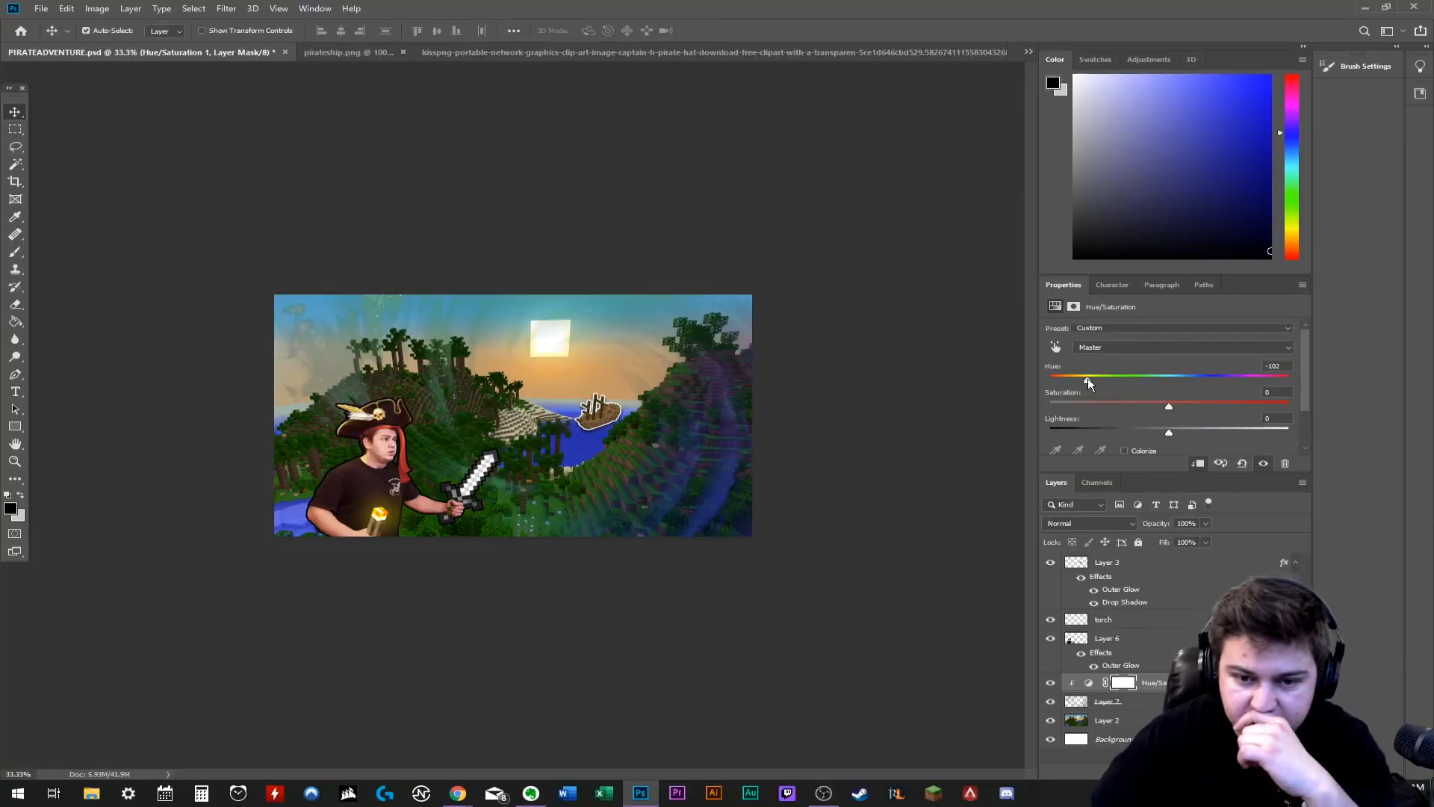
left_click_drag(1169, 407, 1059, 410)
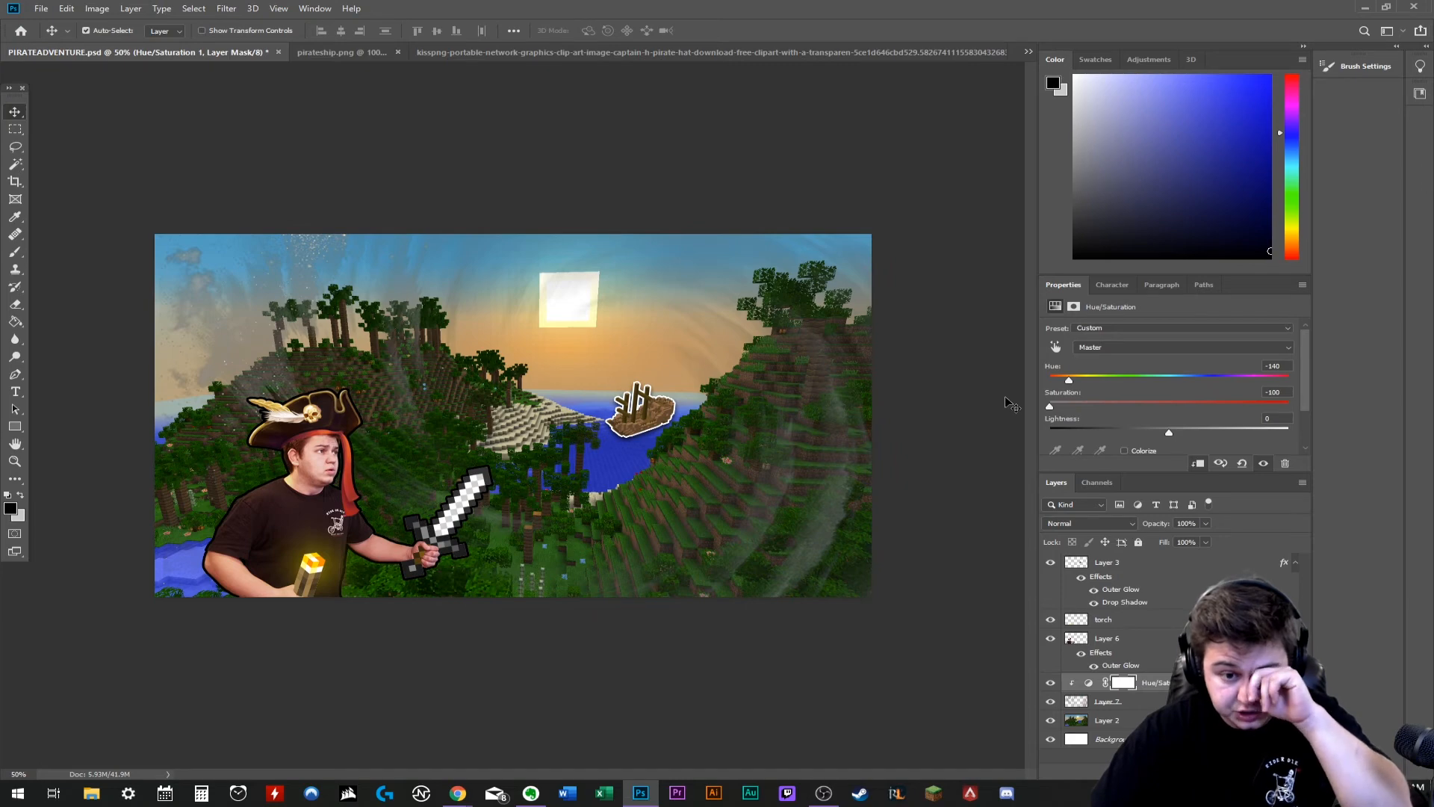
left_click_drag(1153, 402, 1194, 401)
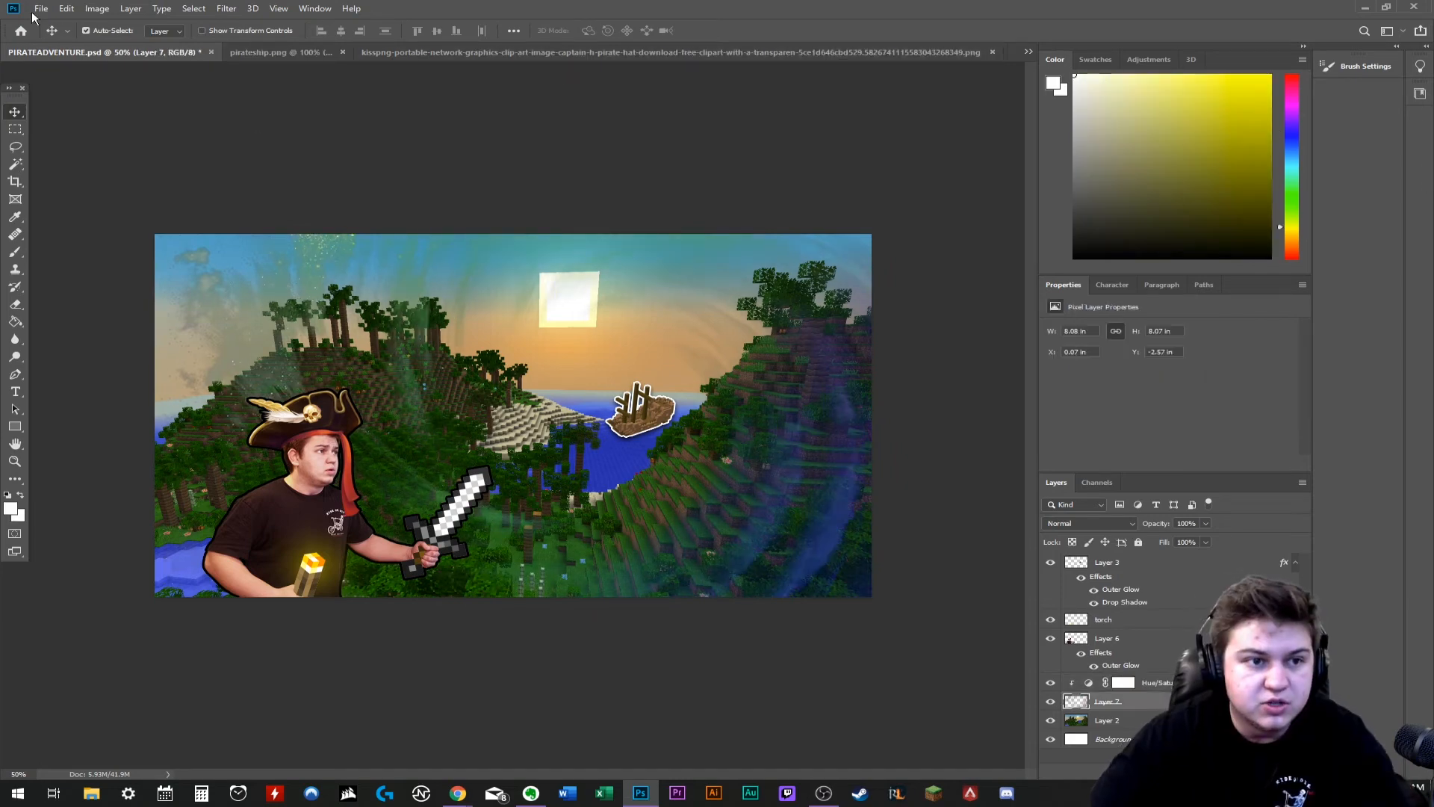
left_click(40, 10)
left_click(993, 322)
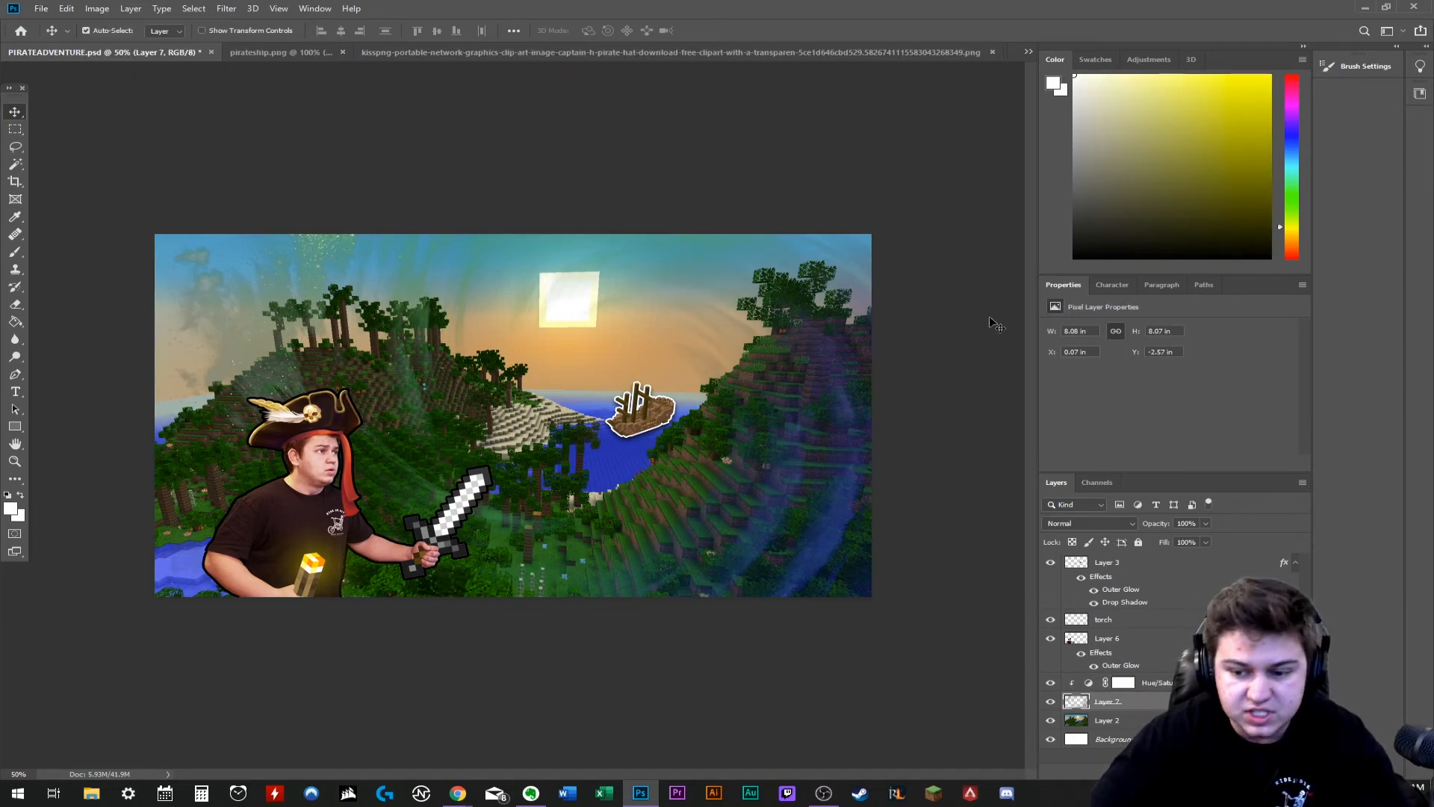
- Try different opacities on the swirl layer and set it to 70%
left_click(1183, 524)
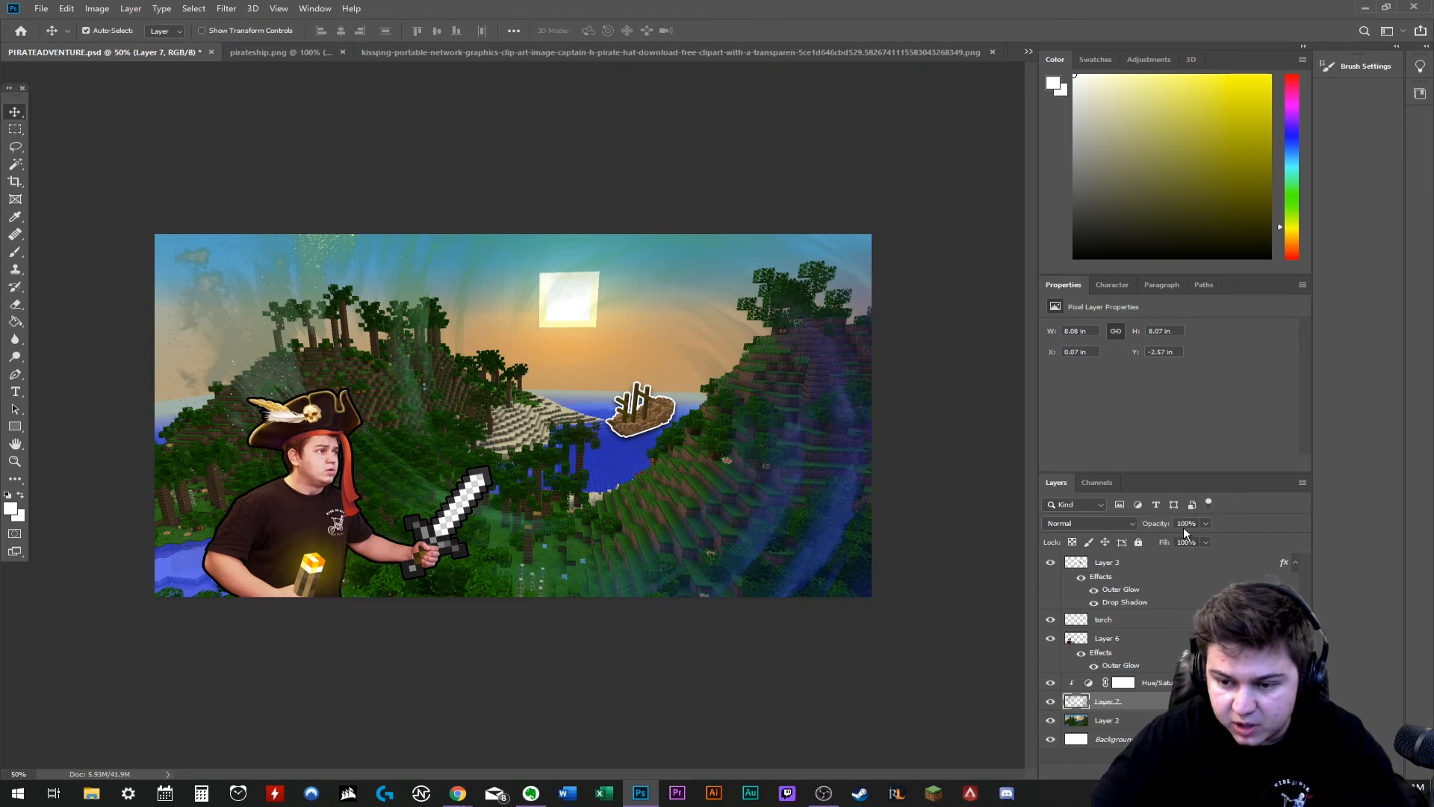
type("0")
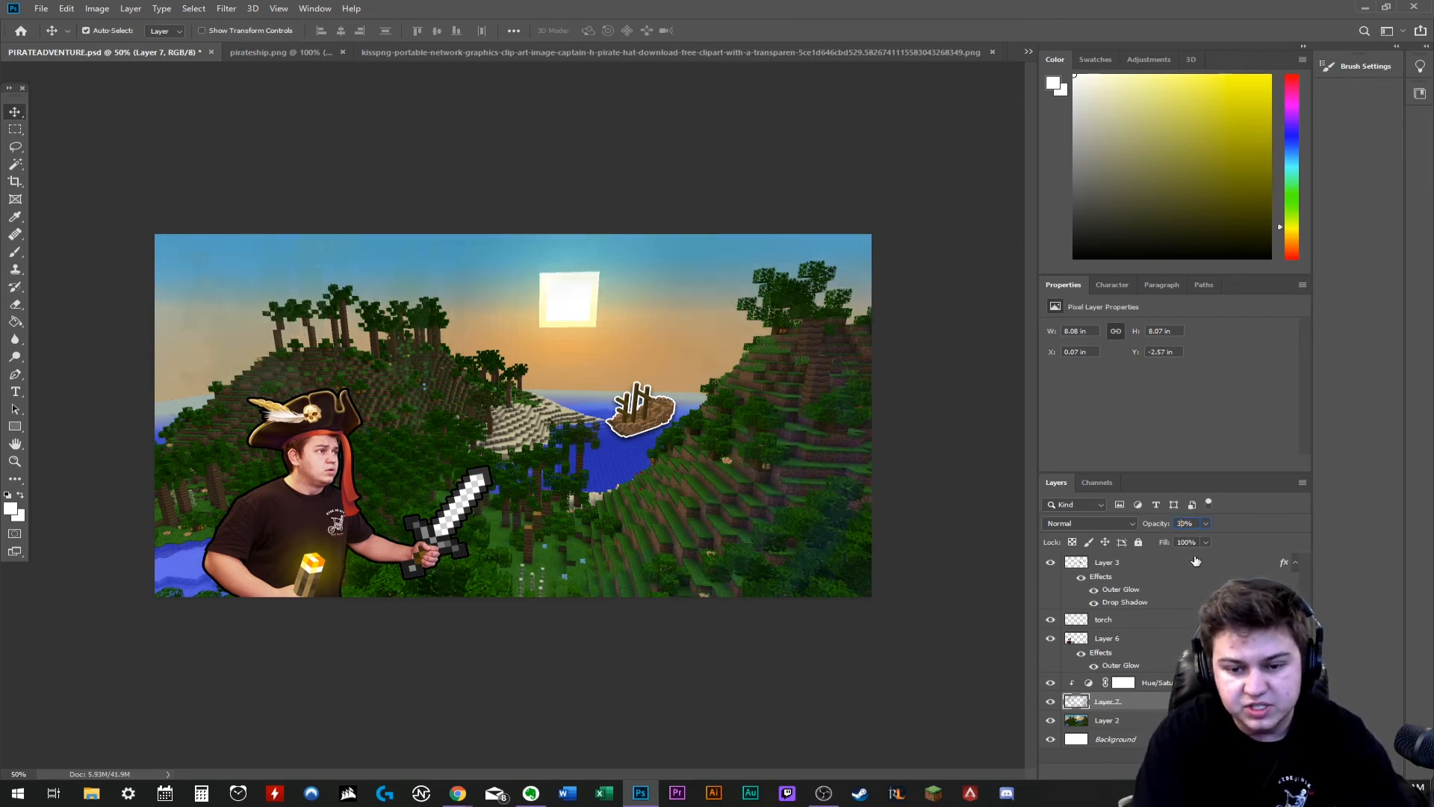
type("6")
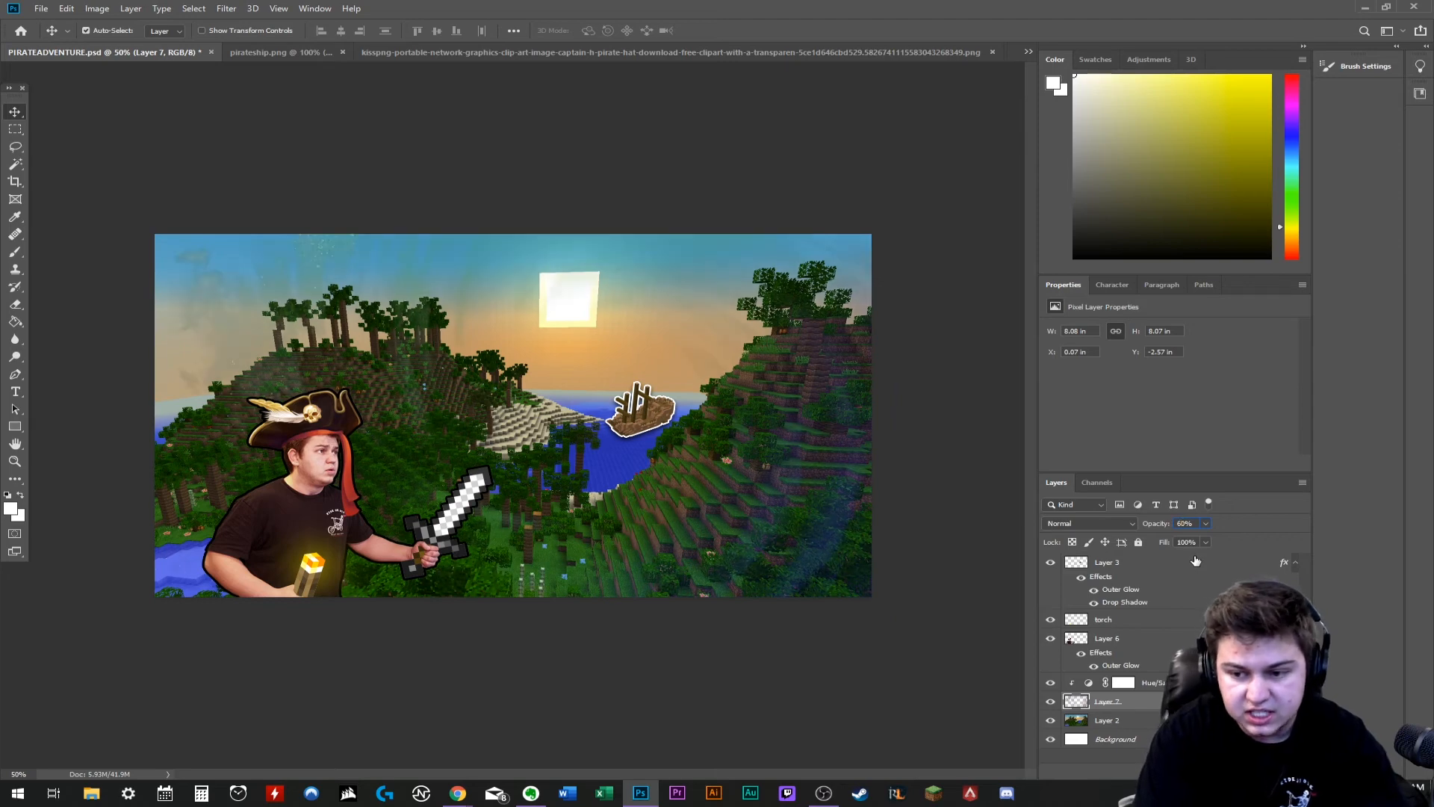
key("BackSpace")
type("8")
key("BackSpace")
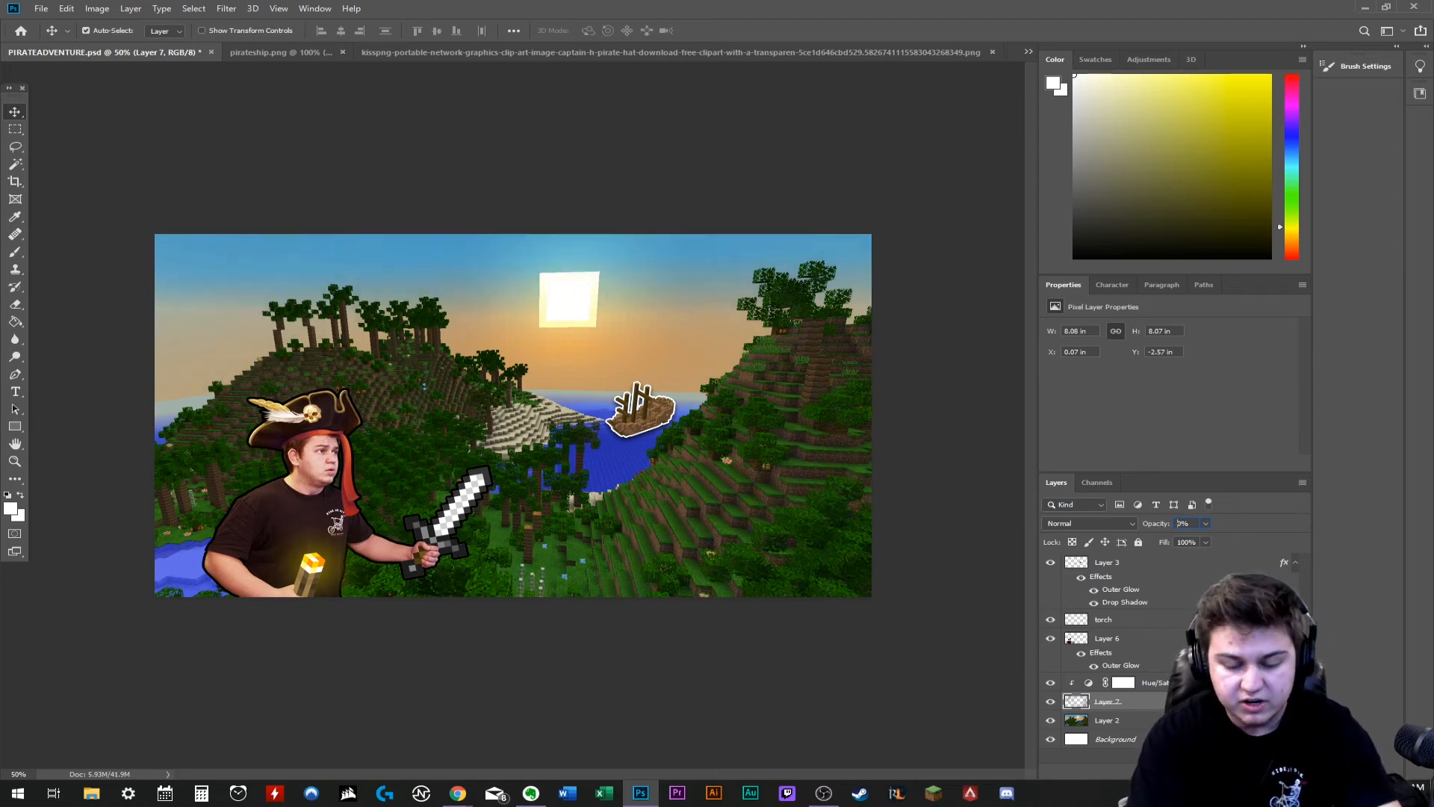
type("8")
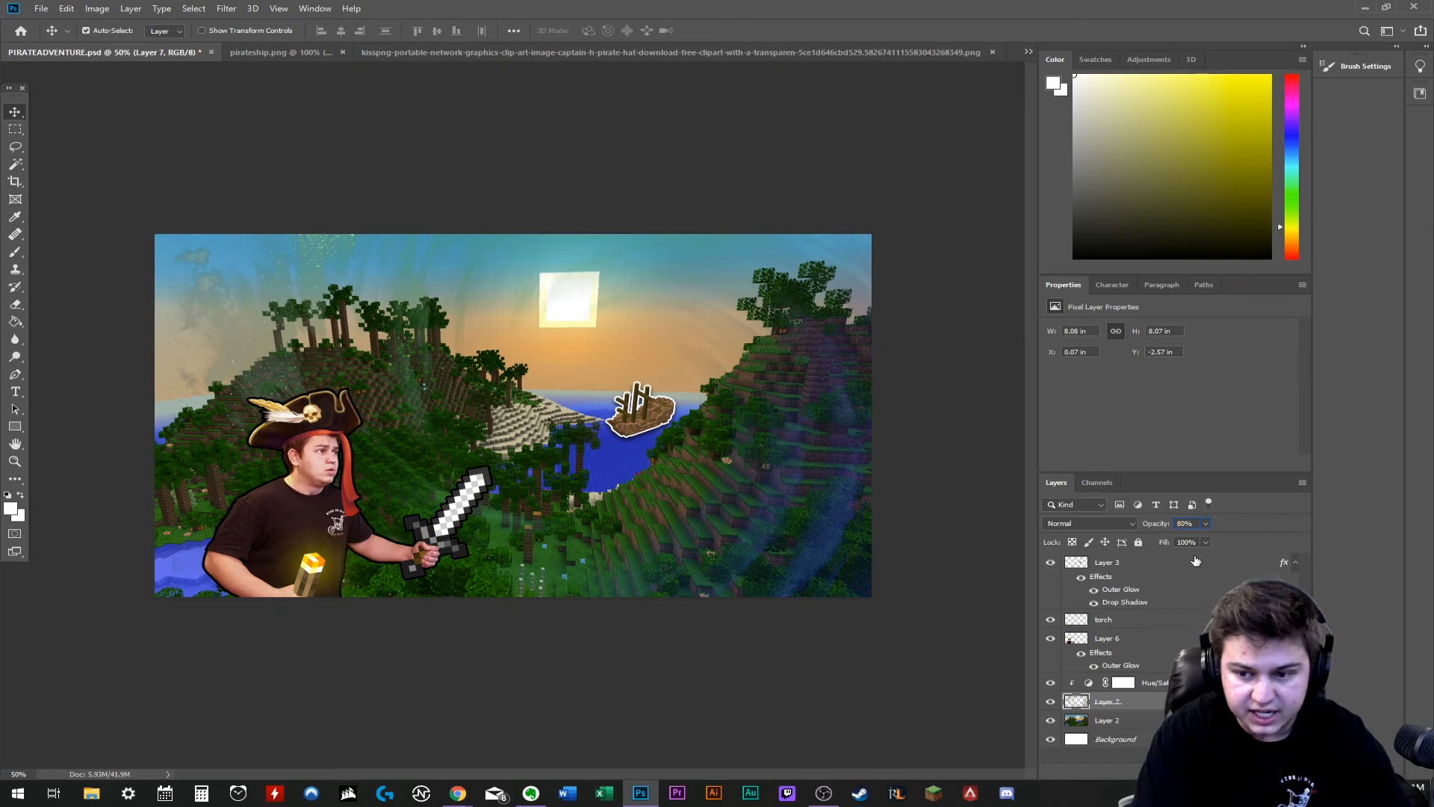
key("BackSpace")
type("5")
type("7")
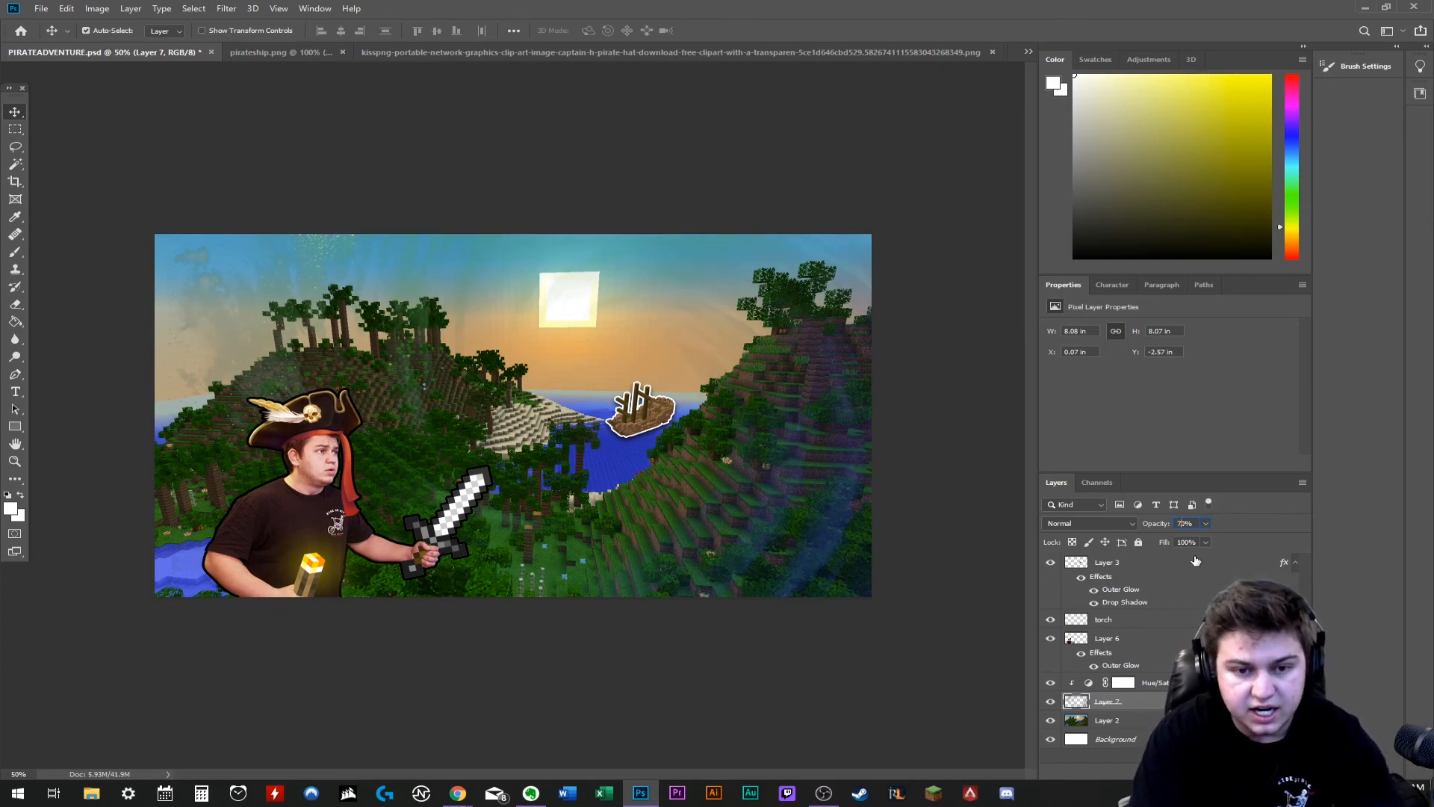
- Open thumbnail3.png, copy its whole sunburst image and paste it into PIRATEADVENTURE.psd as a new layer
key("ctrl+o")
left_click(800, 507)
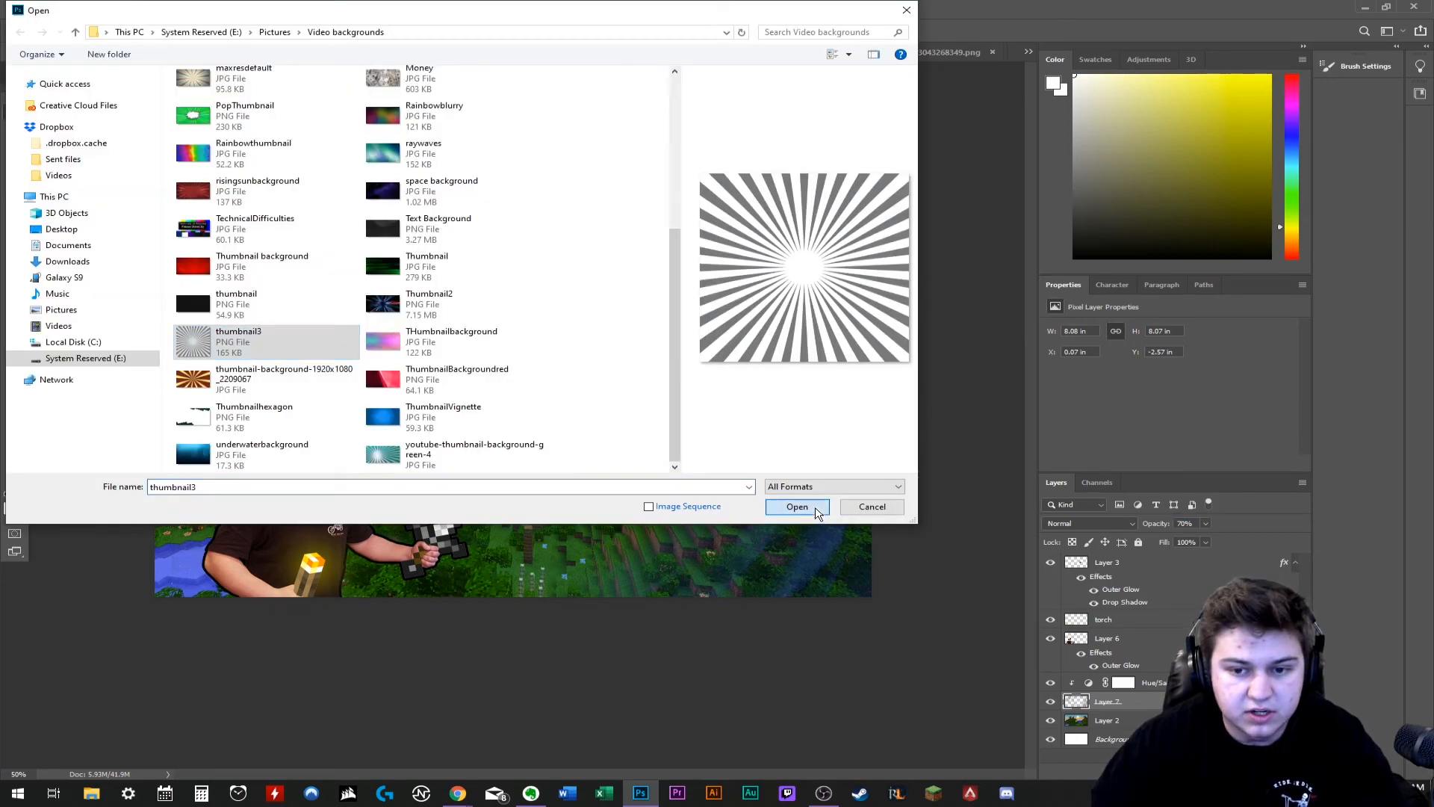
left_click(193, 8)
left_click(198, 23)
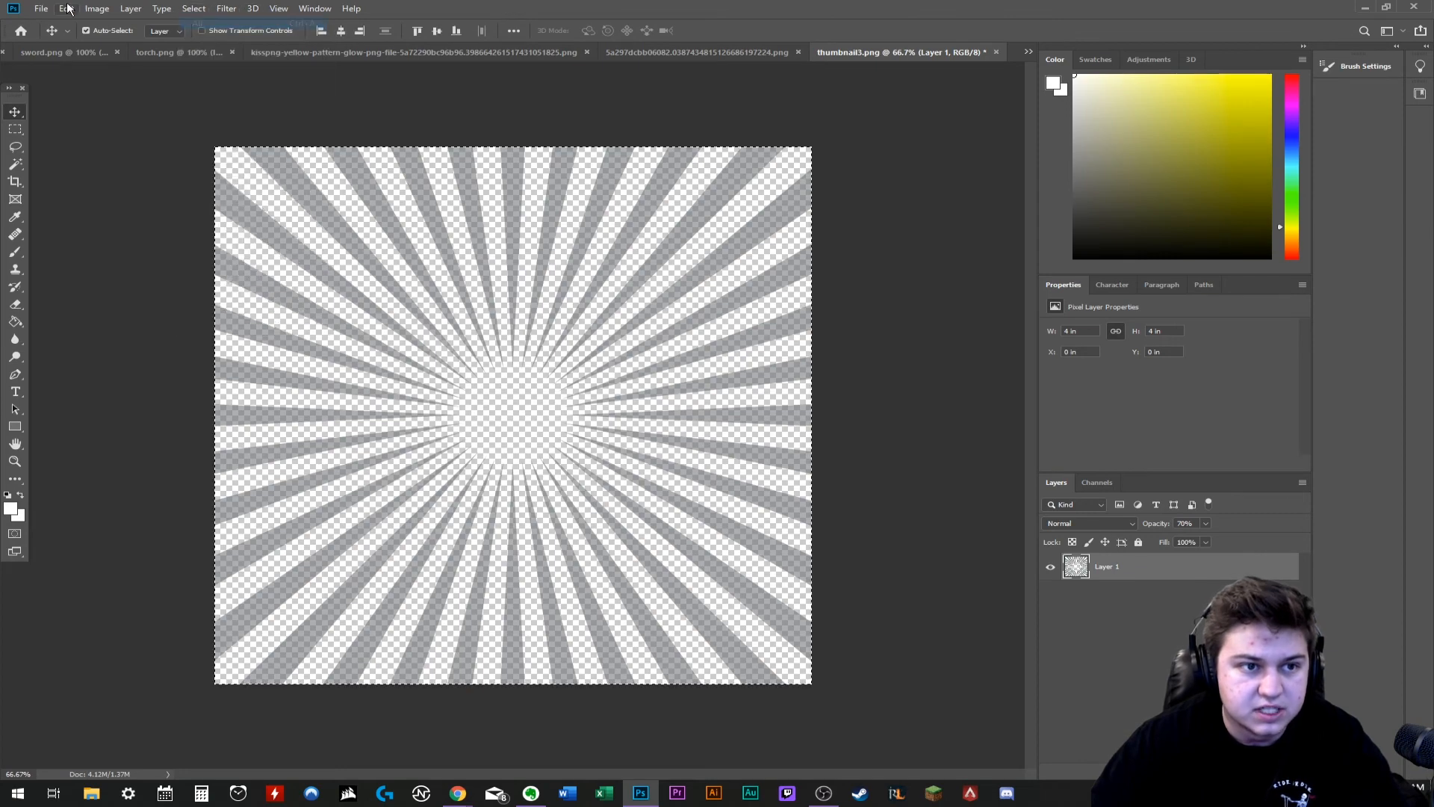
left_click(66, 9)
left_click(74, 101)
left_click(48, 52)
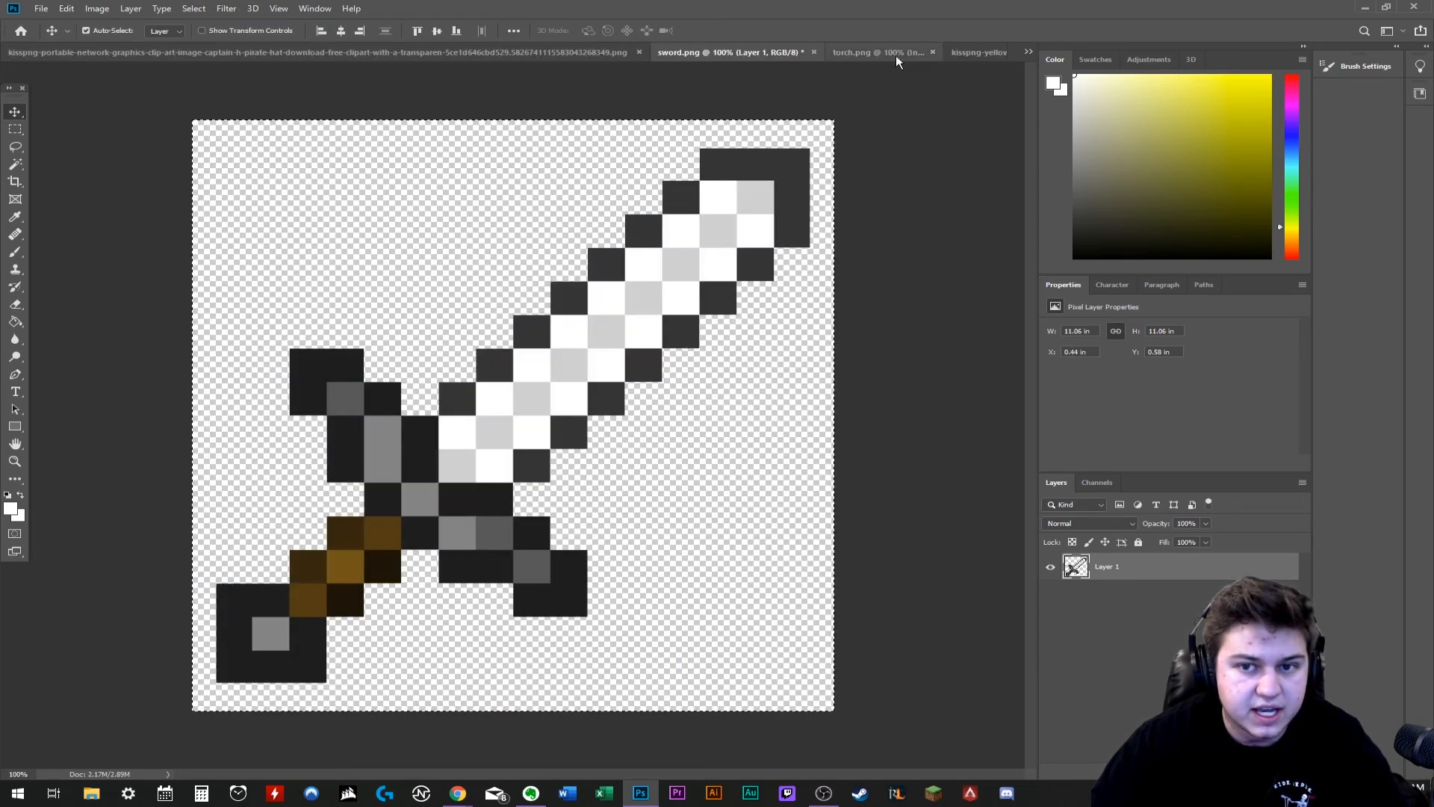
left_click(1029, 52)
left_click(525, 55)
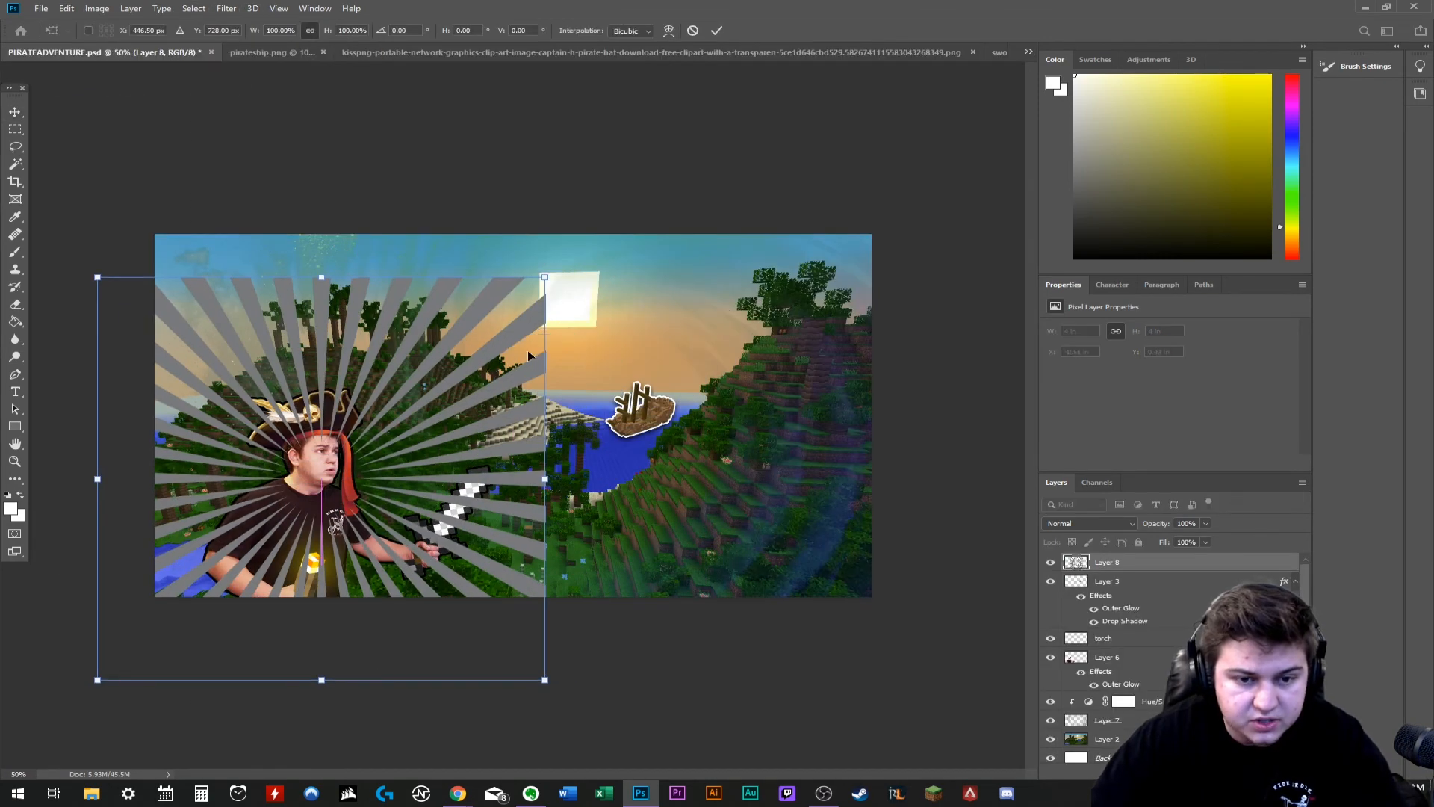
- Enlarge the sunburst layer to about 255% and place it so its rays spread from the character across the whole canvas
left_click_drag(549, 475, 939, 446)
key("ctrl+minus")
key("ctrl+minus")
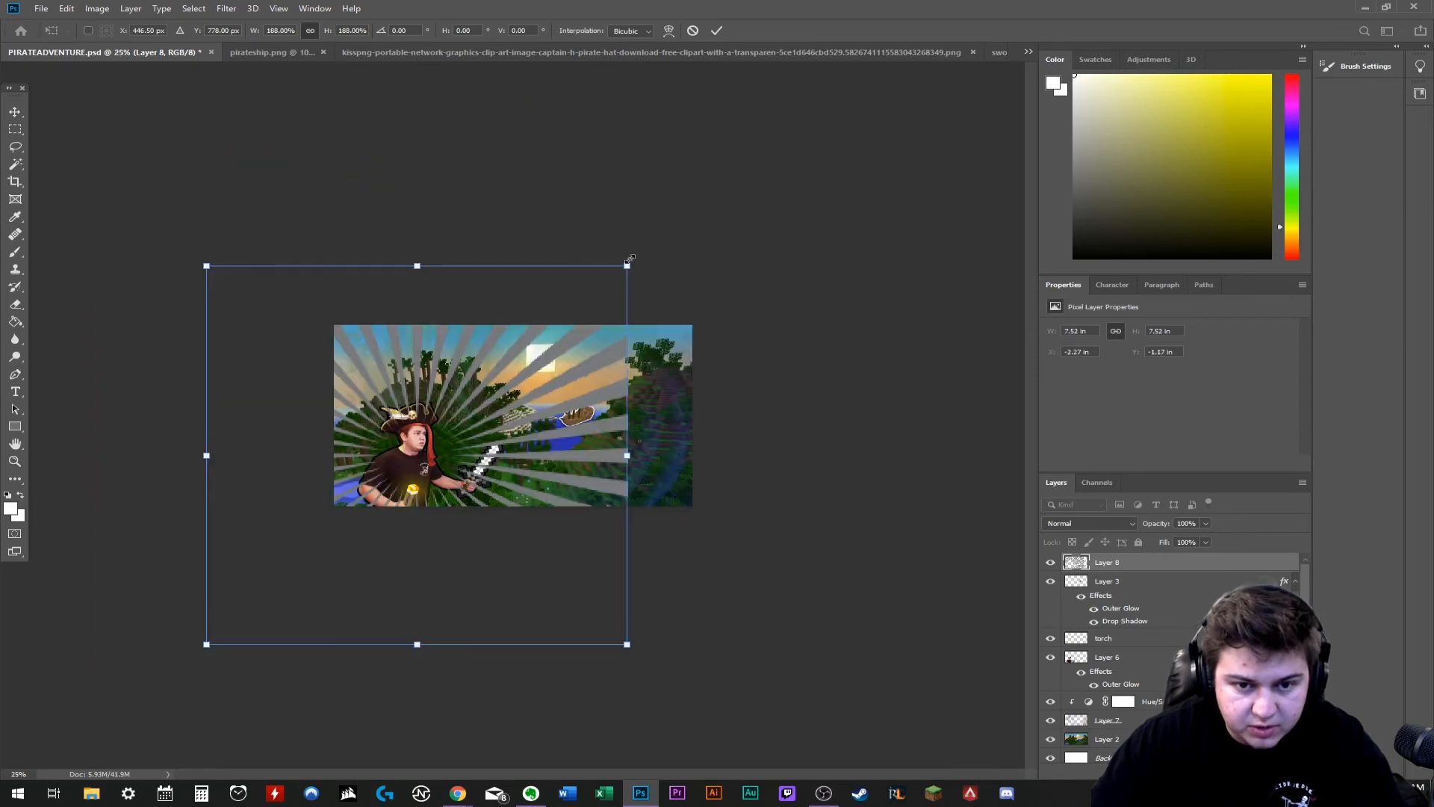
left_click_drag(631, 262, 877, 282)
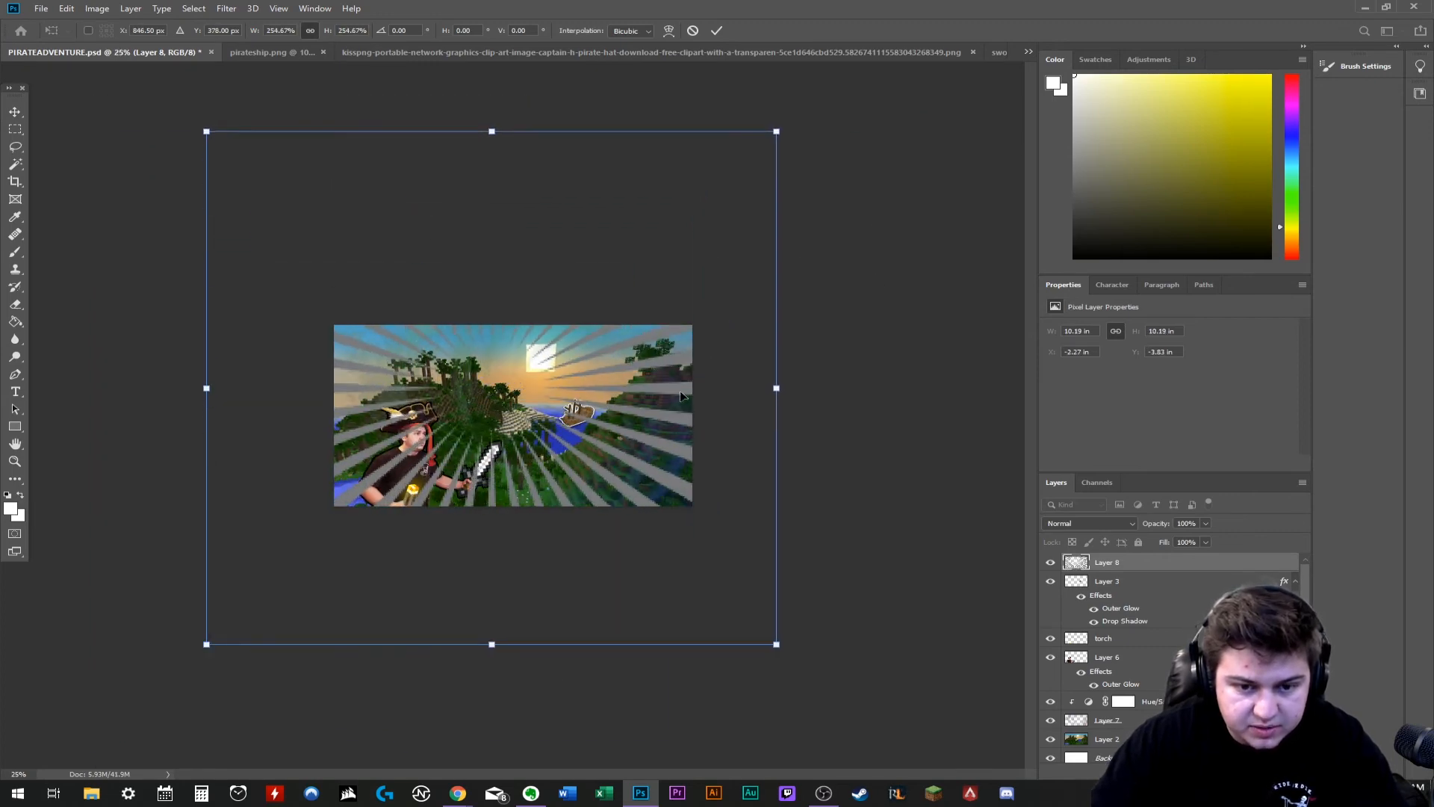
key("Return")
key("ctrl+plus")
key("ctrl+plus")
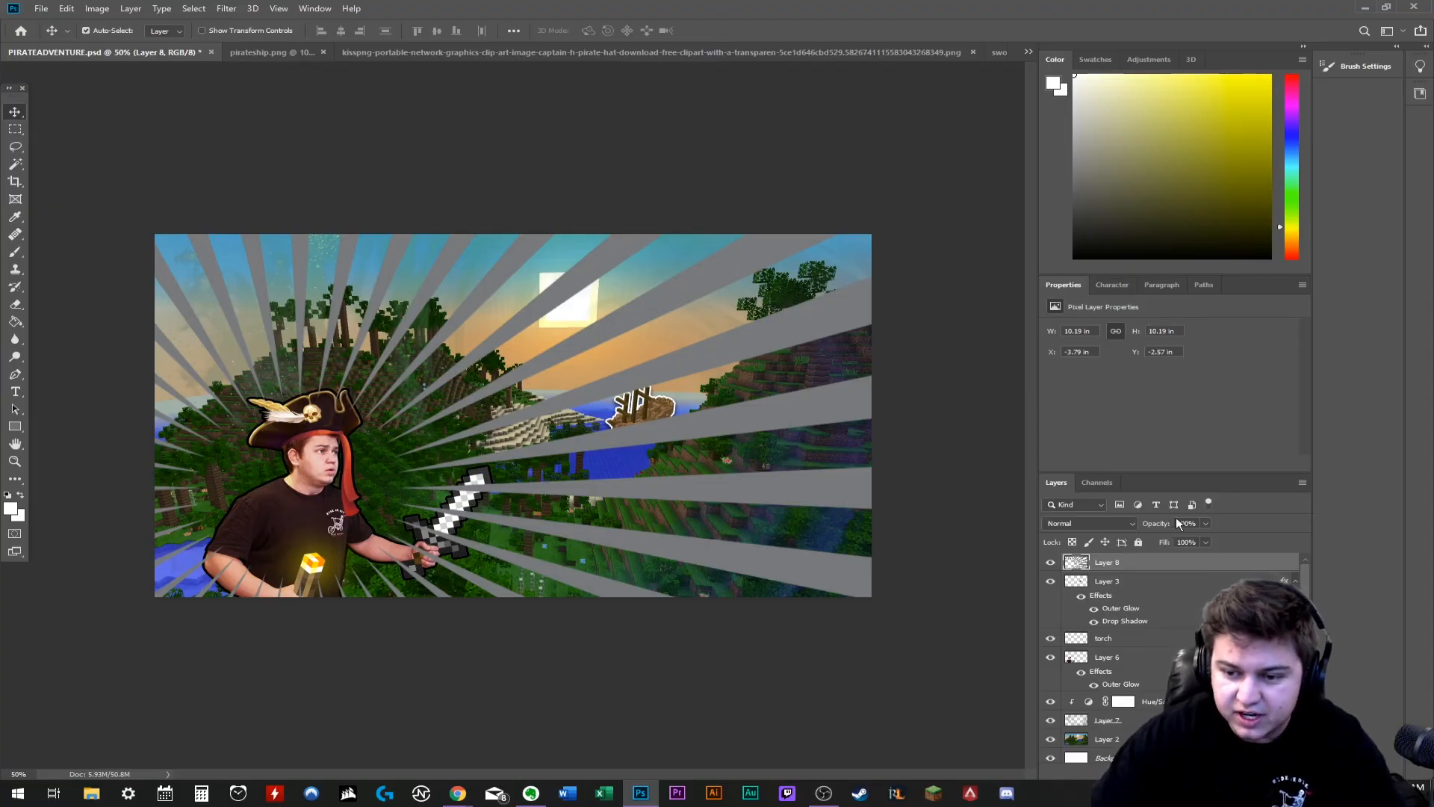
- Set the sunburst layer's opacity to 30% and shift its center toward the sun behind the character
left_click(1179, 523)
key("BackSpace")
type("3")
key("BackSpace")
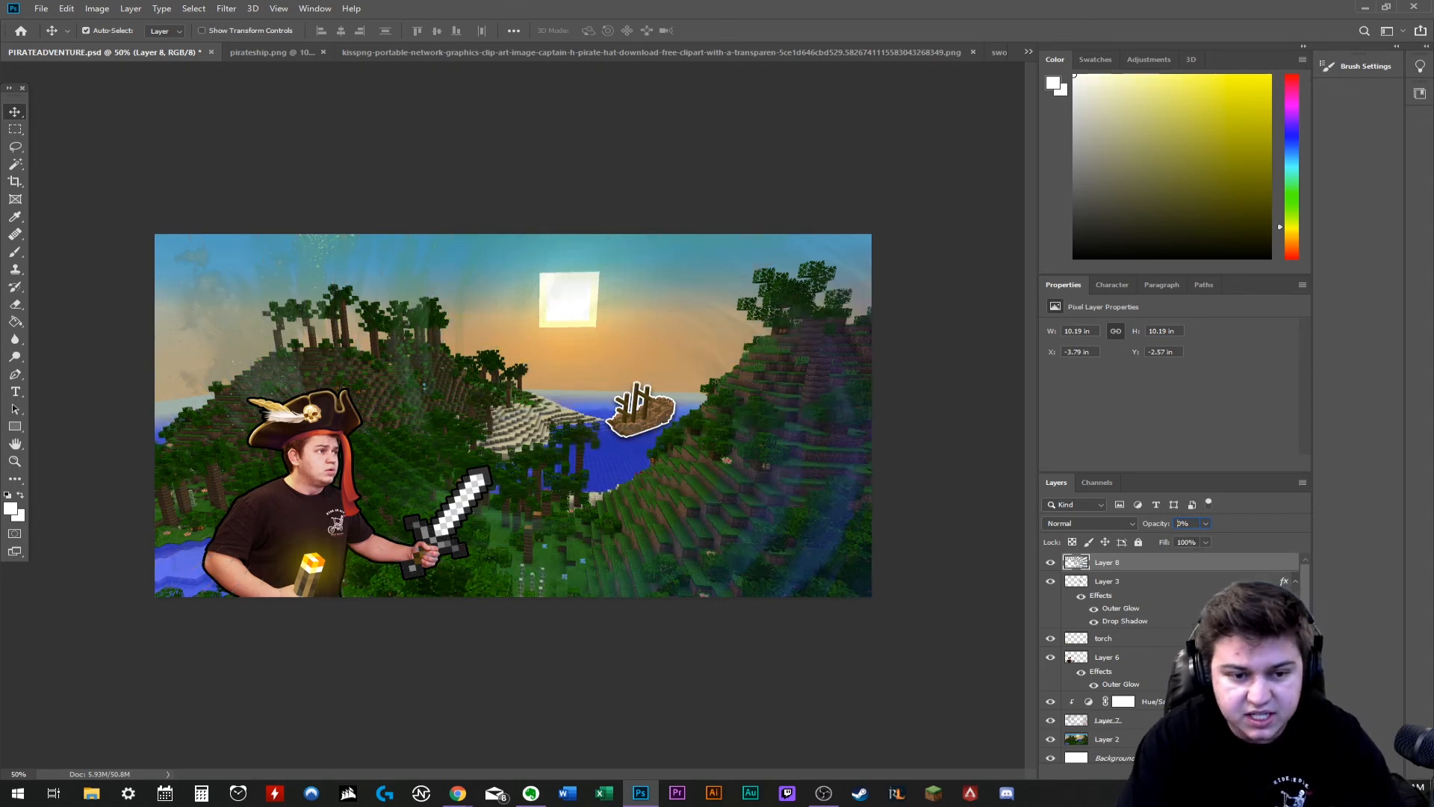
type("30")
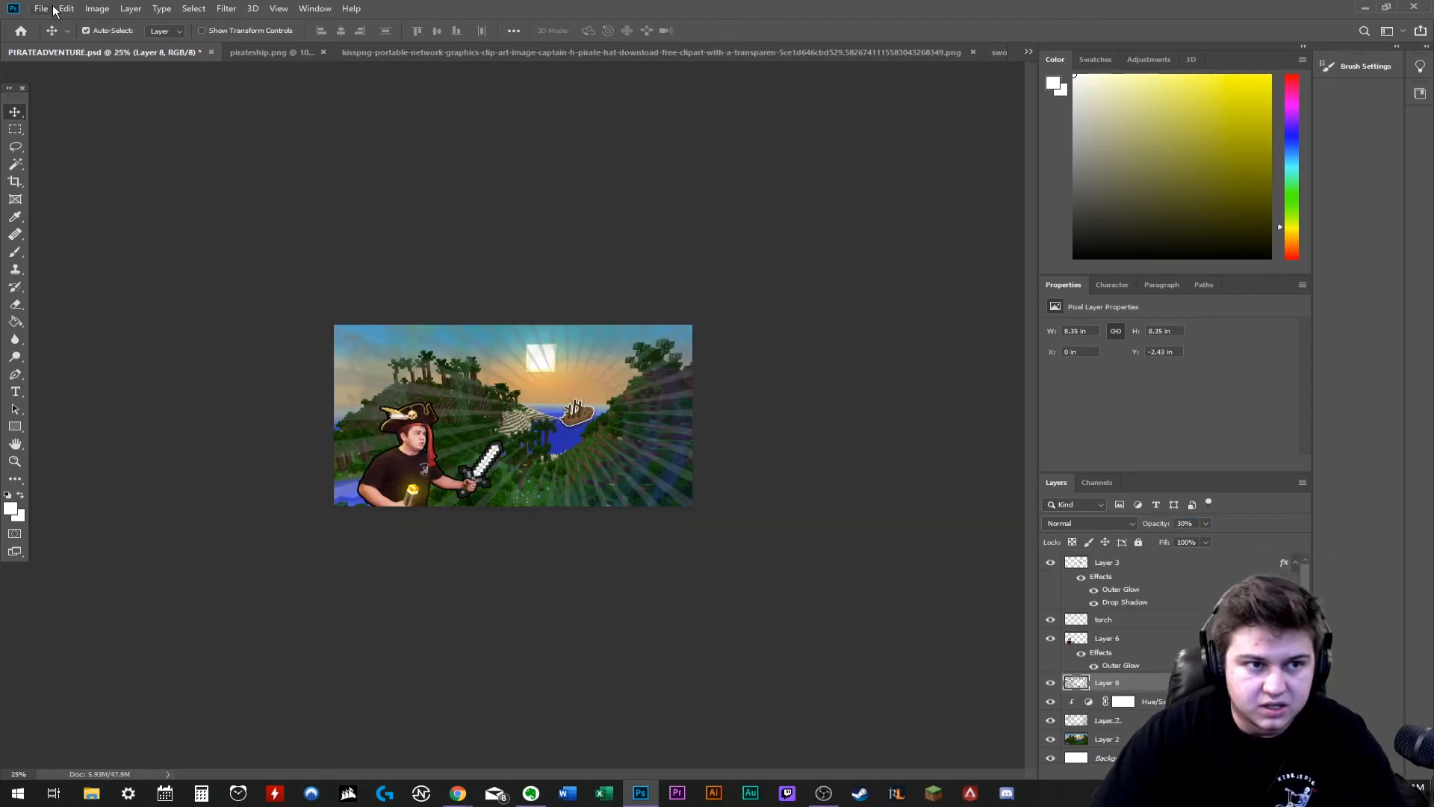
left_click(50, 9)
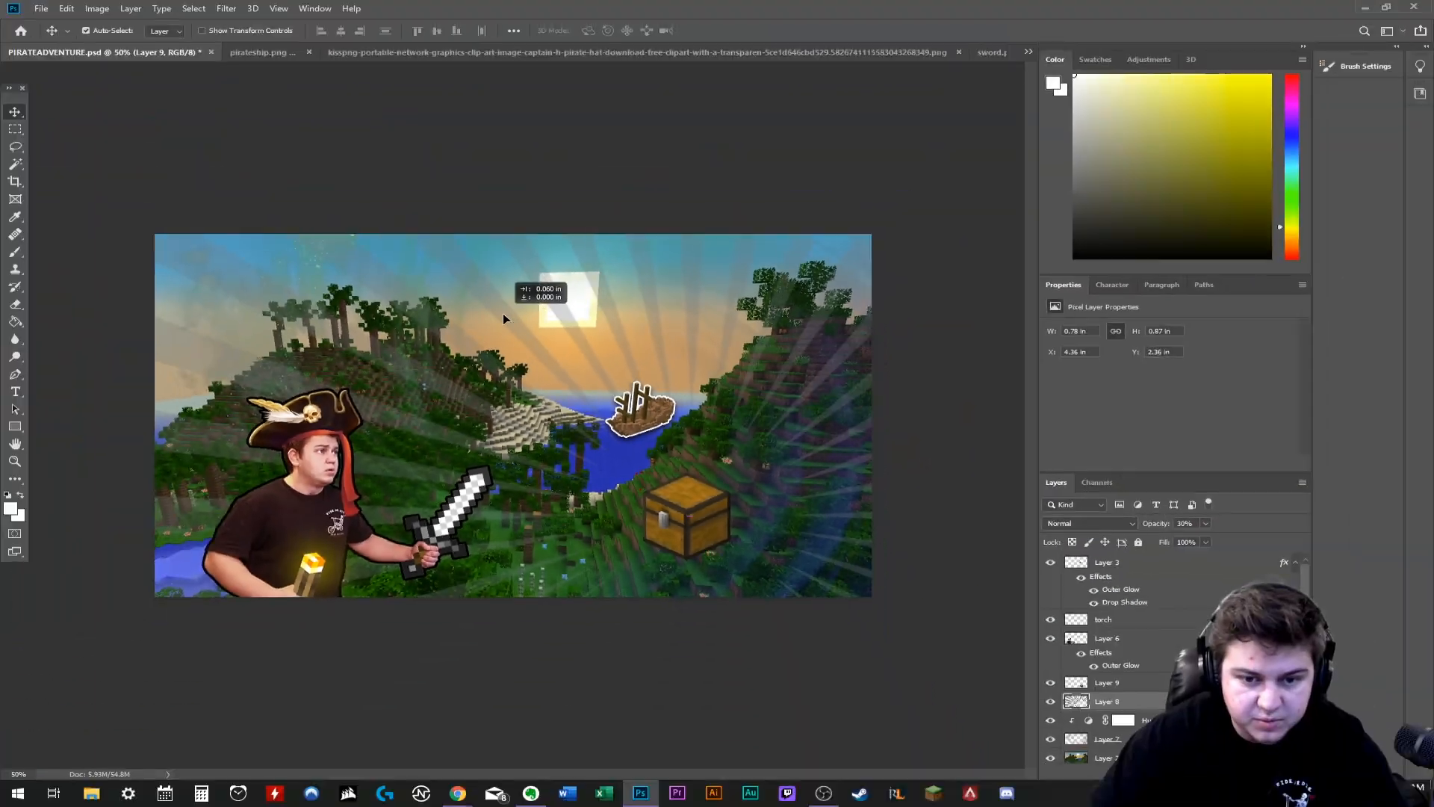
left_click_drag(504, 319, 505, 321)
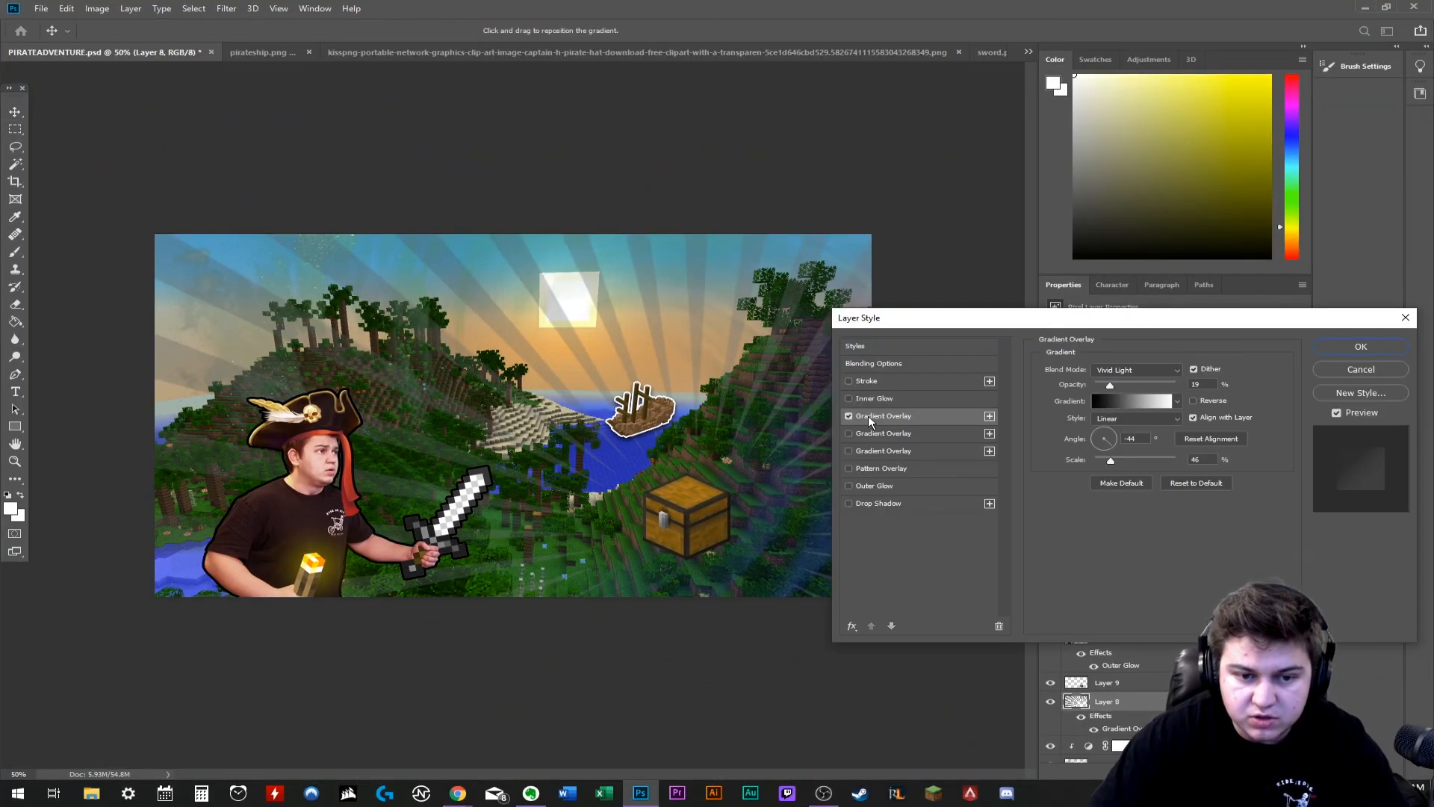
- Turn off the sunburst's gradient overlay and give it an Inner Glow in a pale color
left_click(849, 415)
left_click(863, 400)
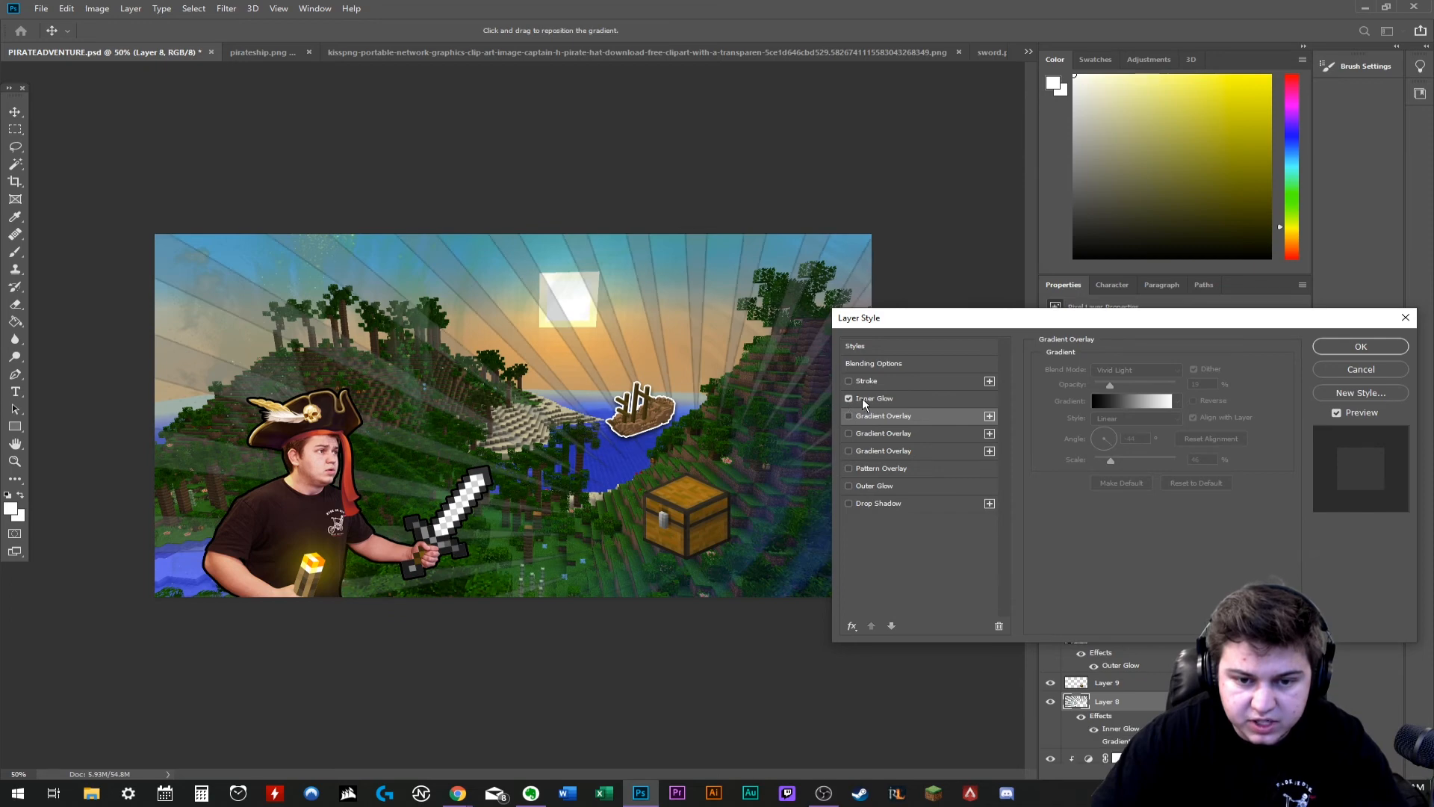
left_click(1076, 417)
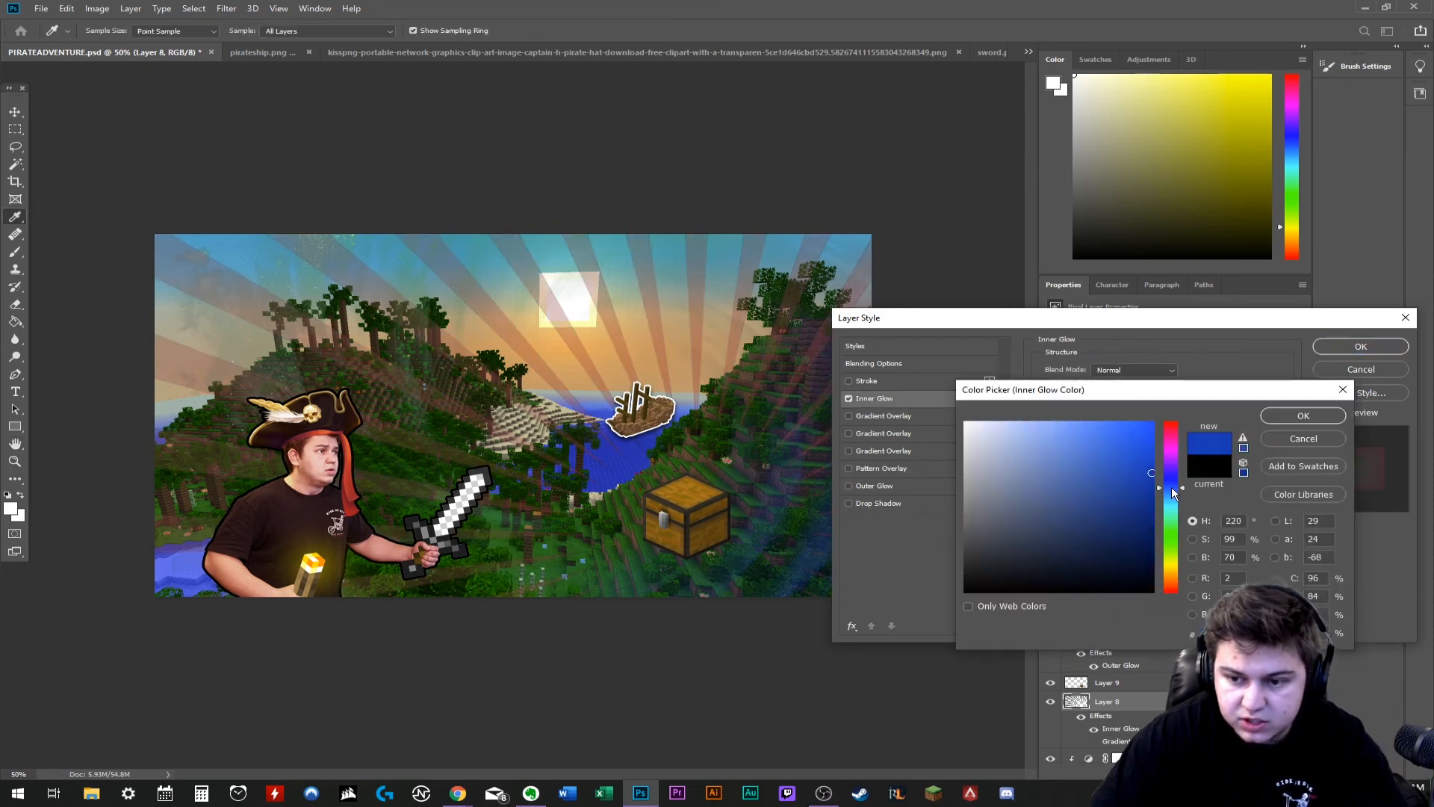
left_click(1101, 446)
left_click_drag(1101, 447, 1012, 446)
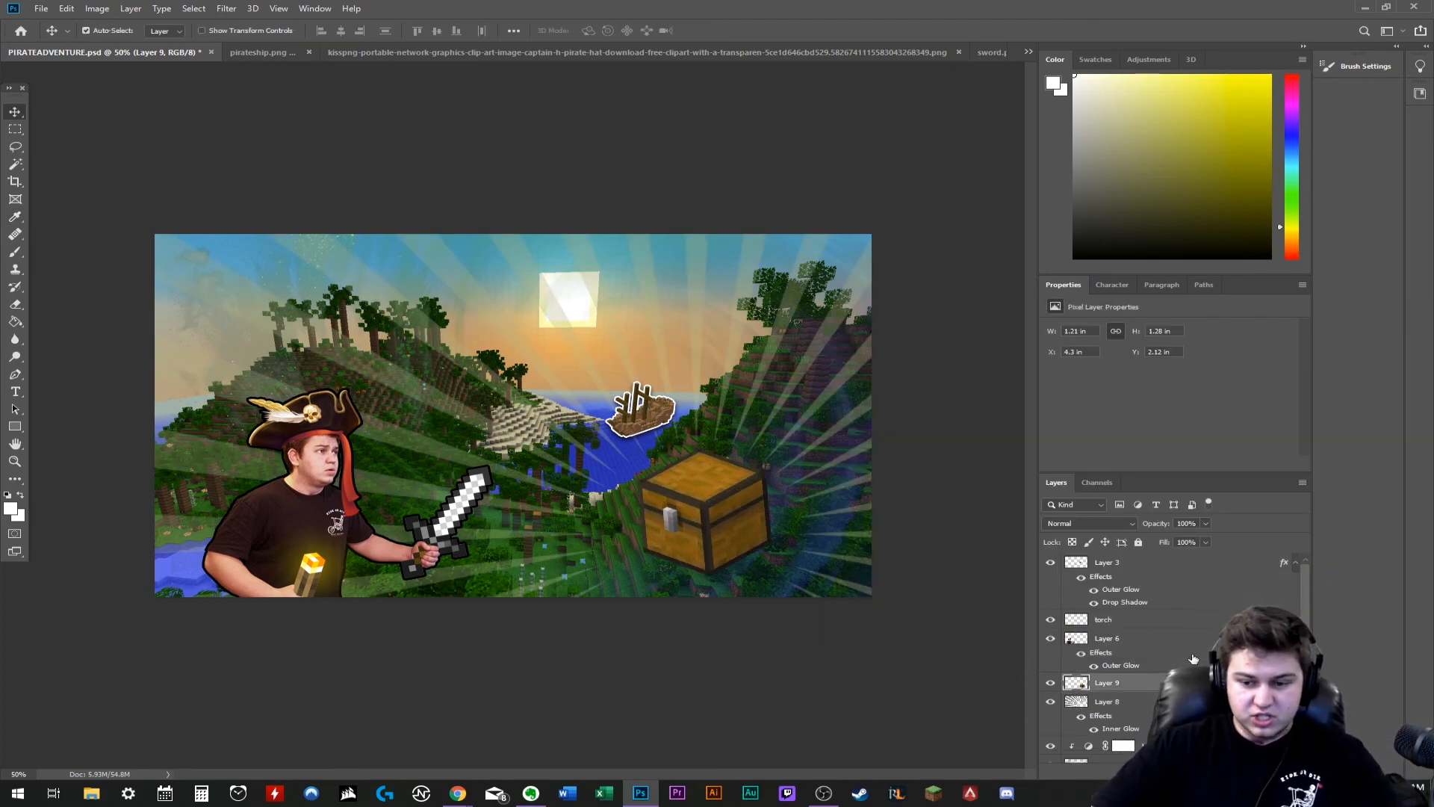
- Add a white (ffffff) Outer Glow outline and a Drop Shadow to the treasure chest layer
double_click(1143, 686)
left_click(889, 490)
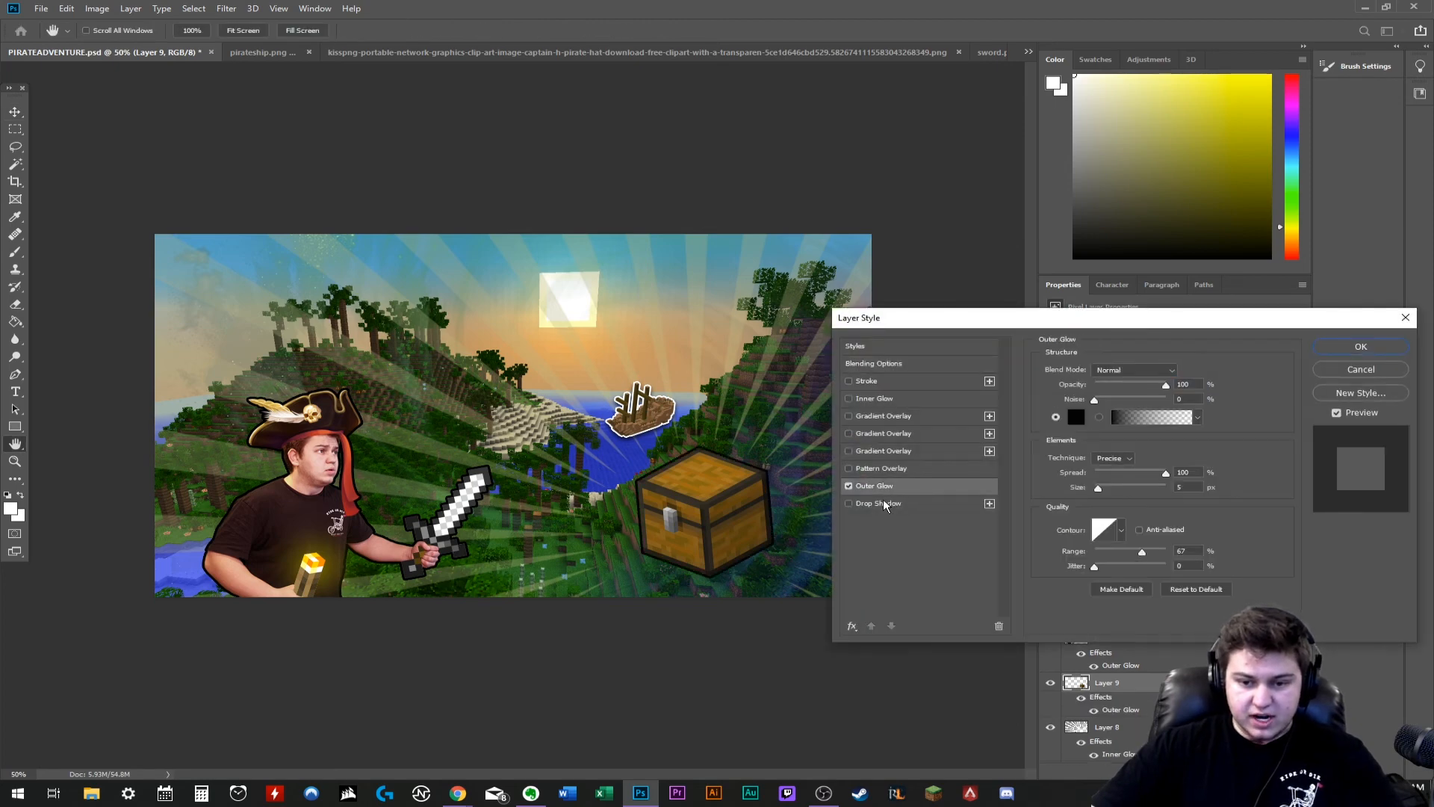
left_click(880, 504)
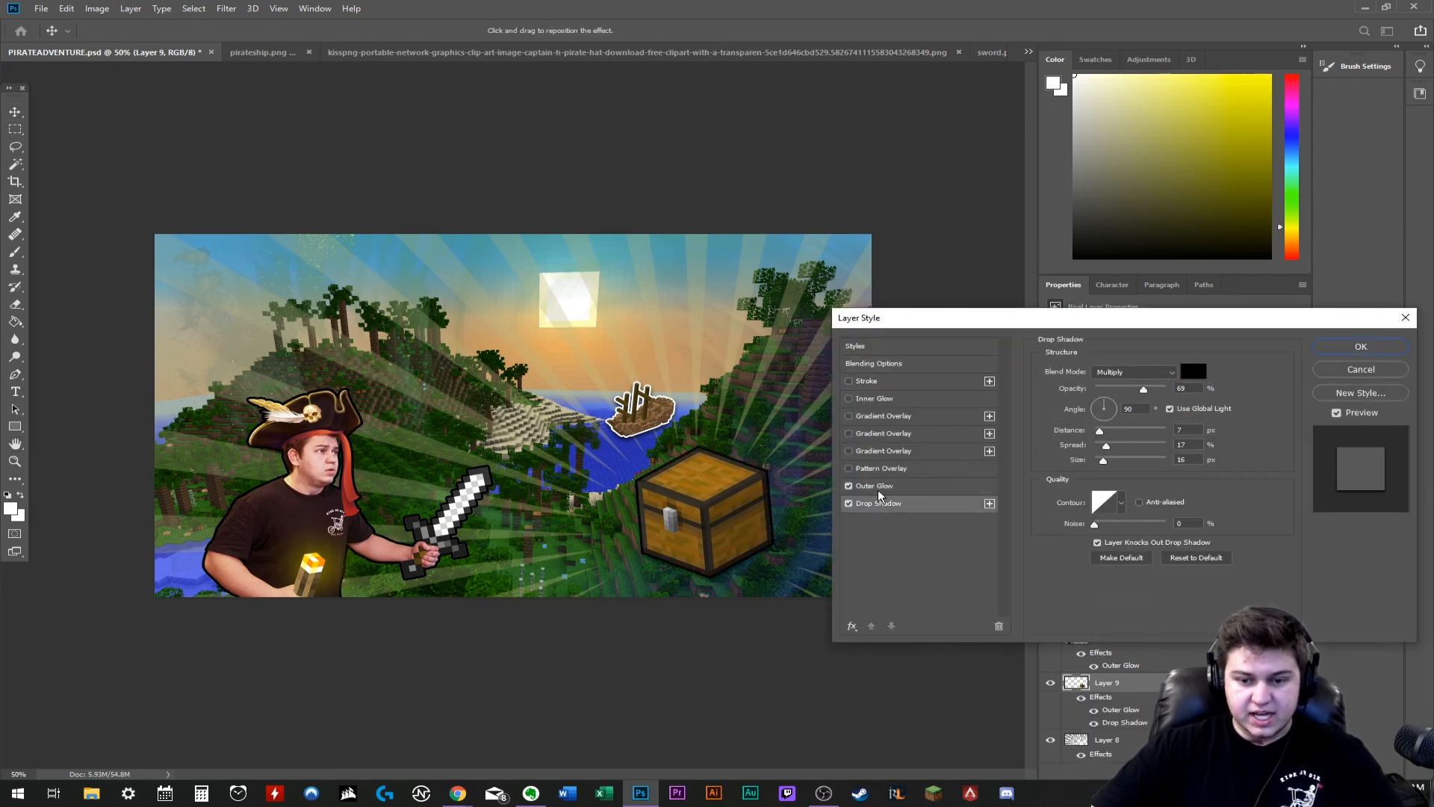
left_click(877, 490)
left_click(1100, 413)
type("ffffff")
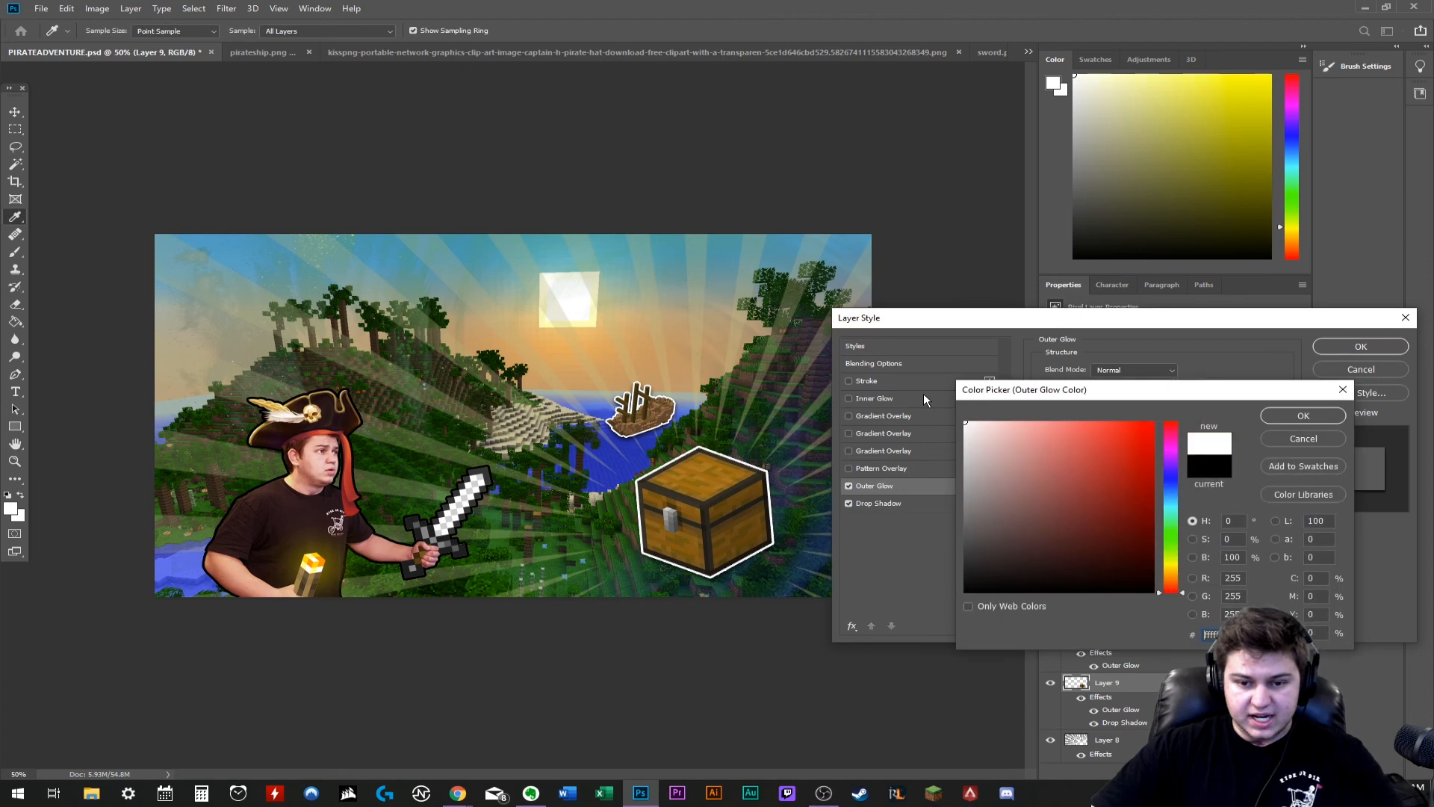
key("Return")
key("Return")
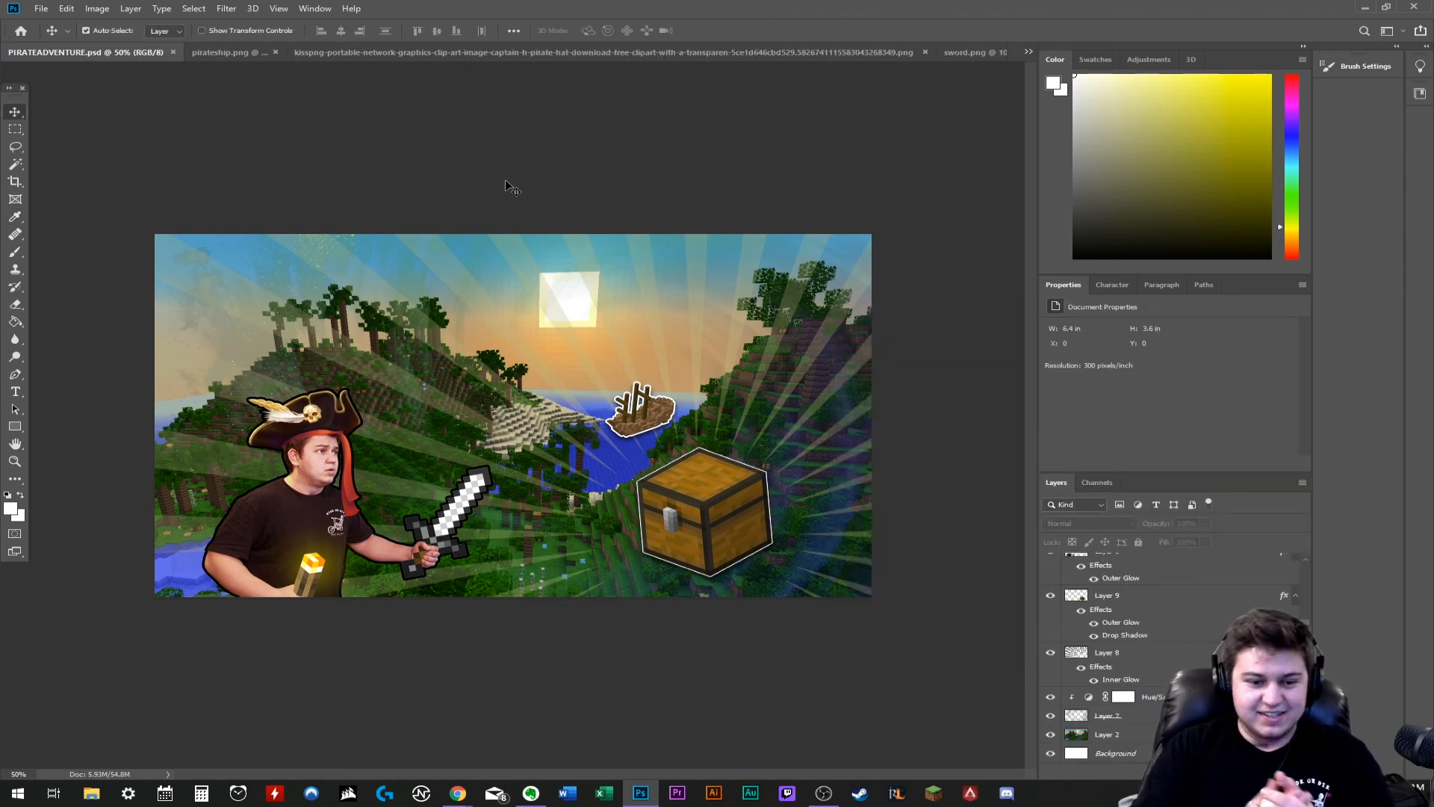
- Add a text layer in the sky above the character and set its font to Couture Bold
left_click(203, 297)
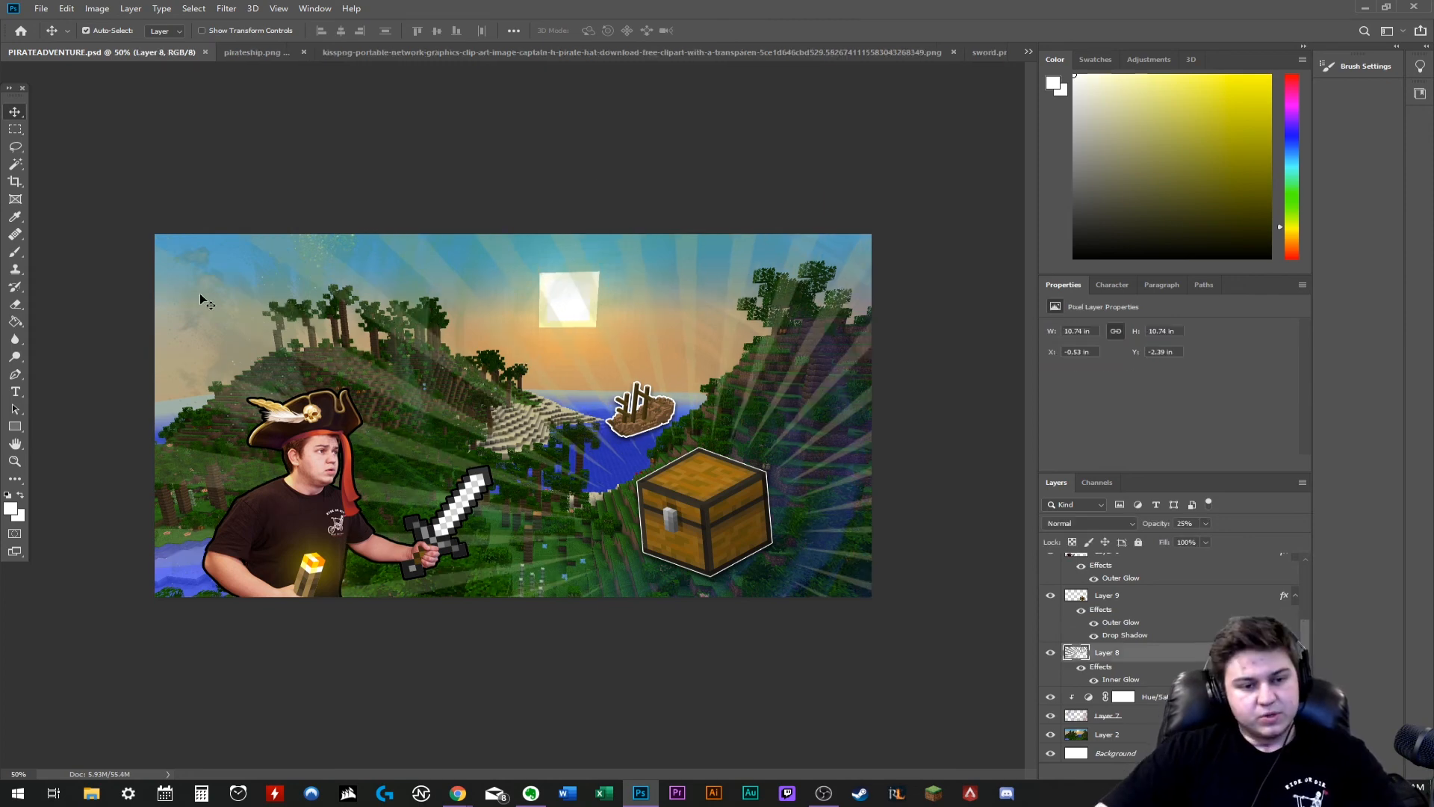
key("t")
left_click(238, 309)
left_click_drag(269, 279, 447, 307)
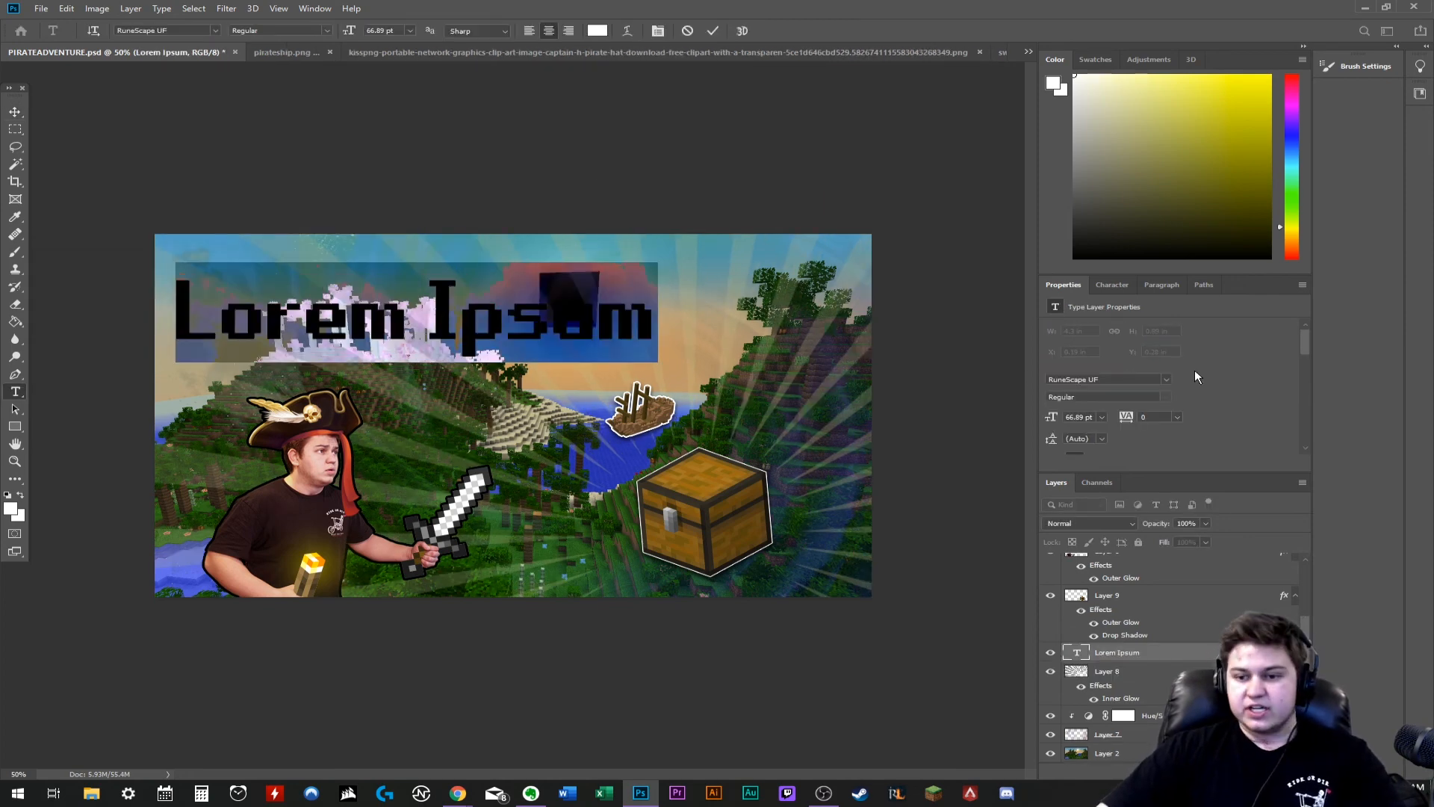
left_click(1166, 378)
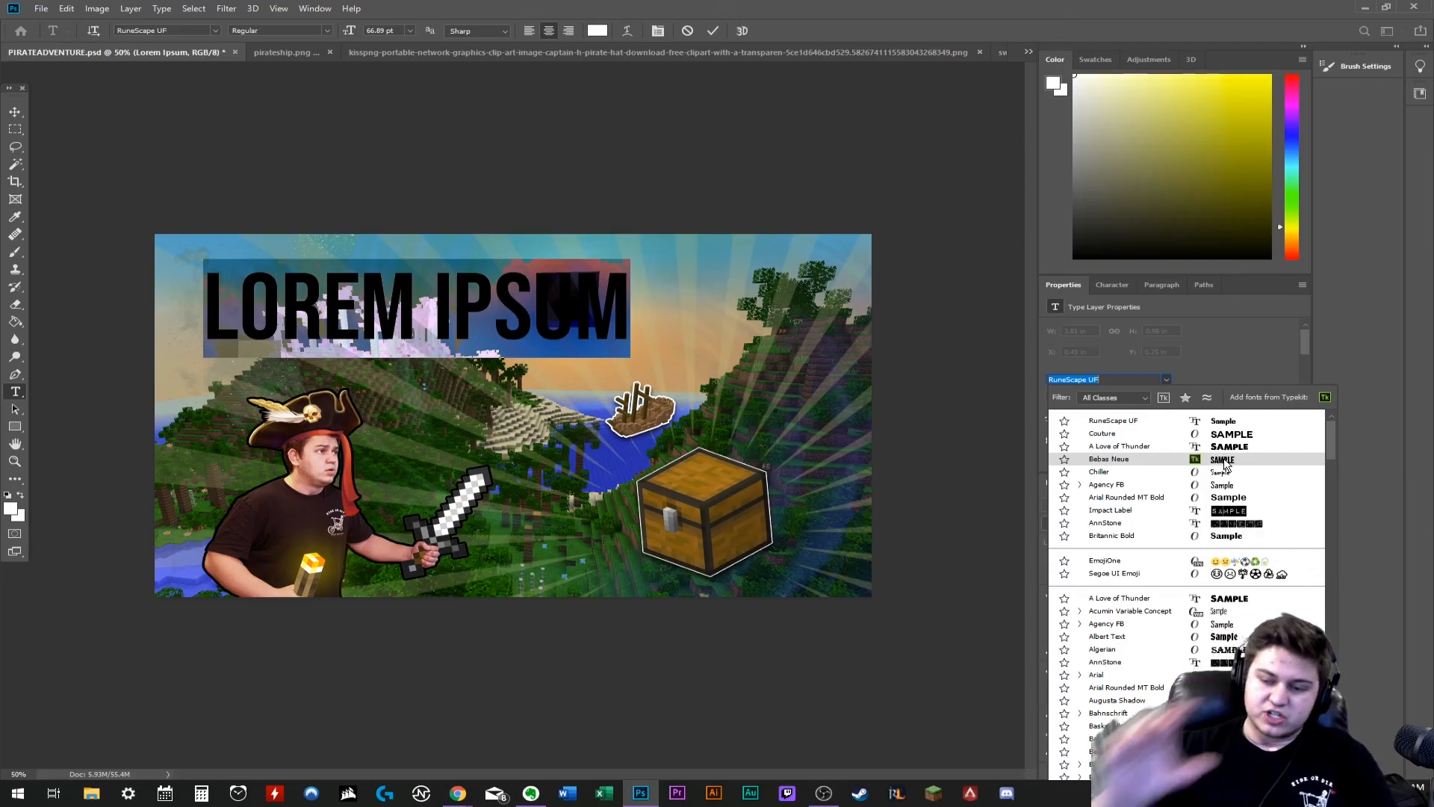
left_click(1114, 434)
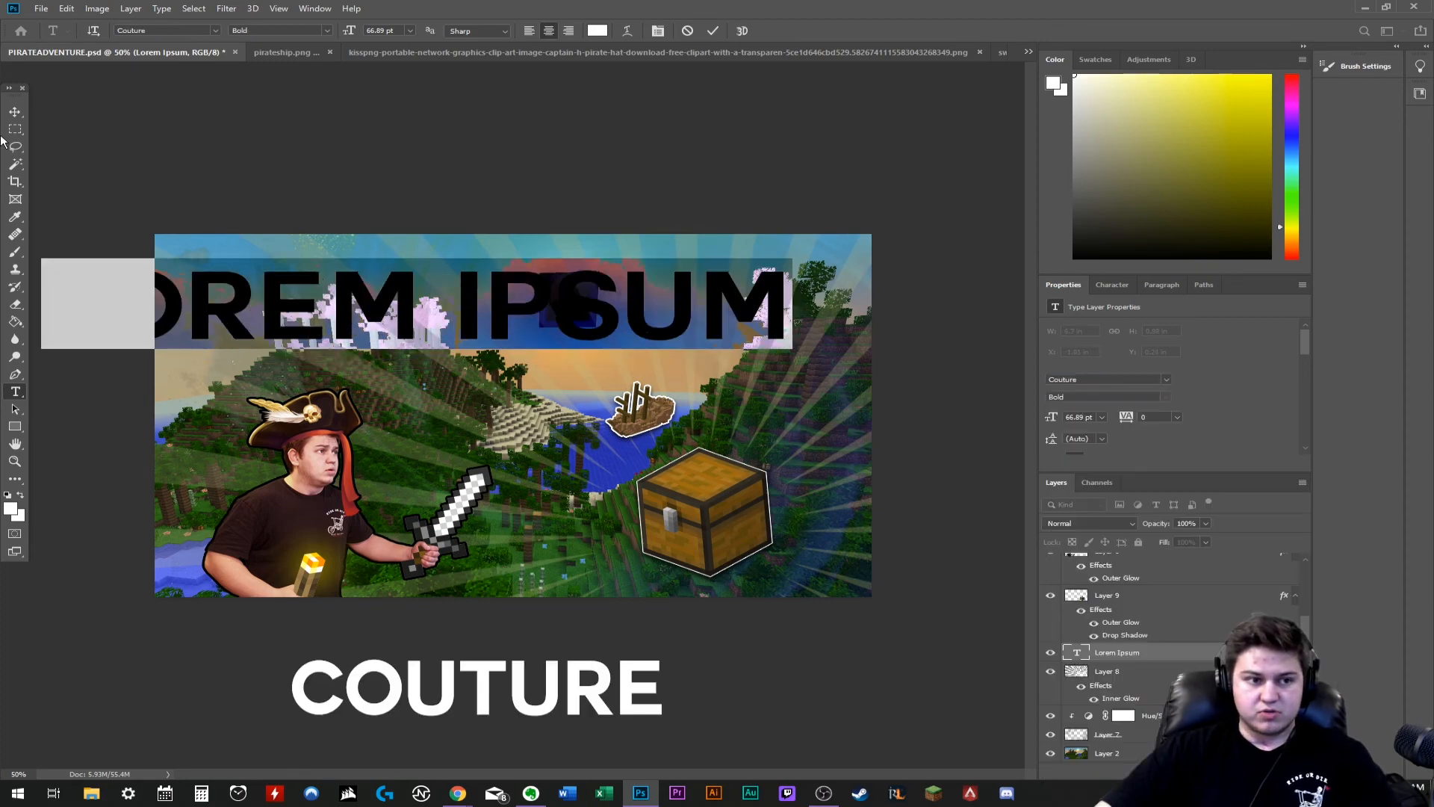
- Shrink and slightly tilt the title text above the character, and reword it as Hunting For Treasure
left_click(15, 112)
key("ctrl+t")
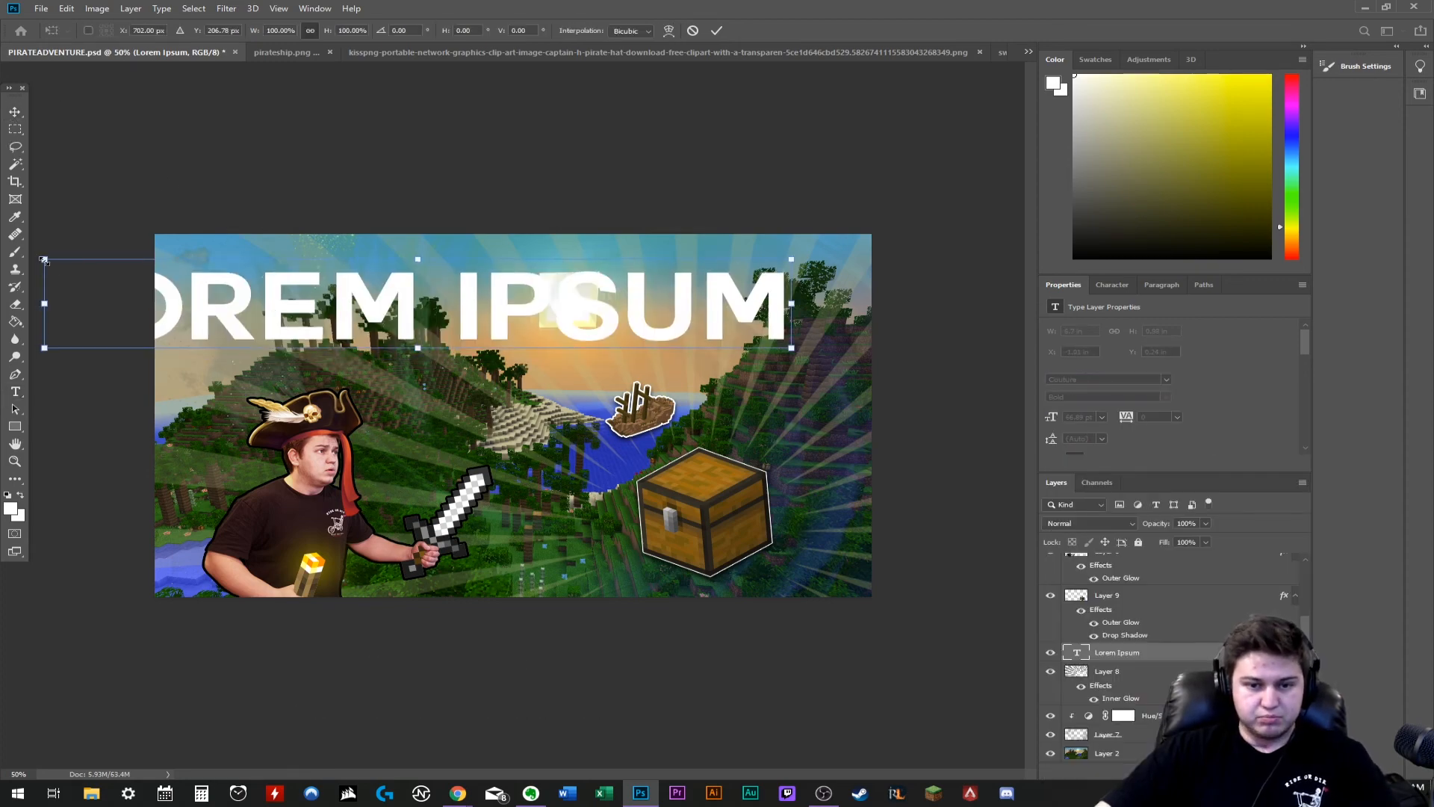
left_click_drag(41, 258, 382, 282)
right_click(485, 319)
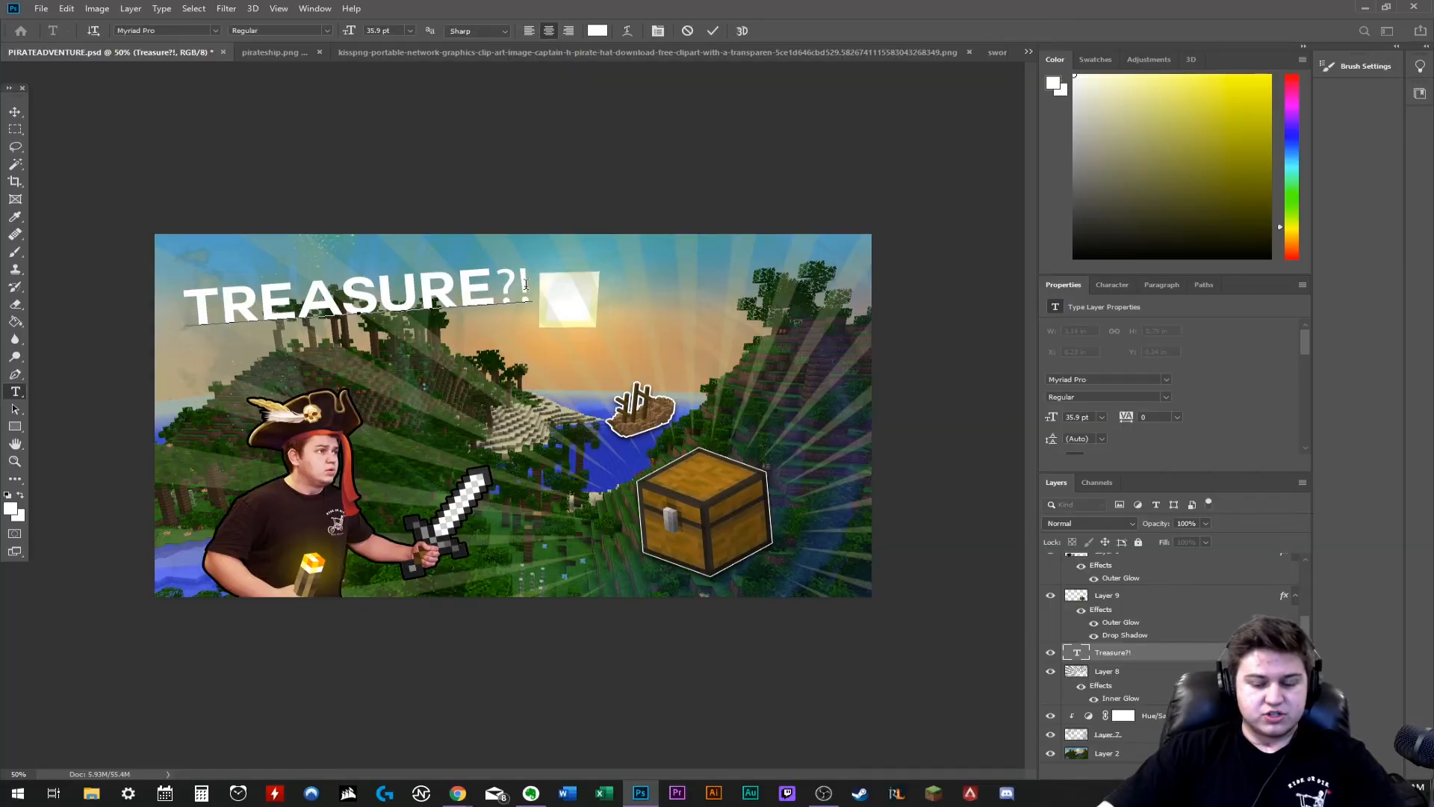
key("BackSpace")
key("BackSpace")
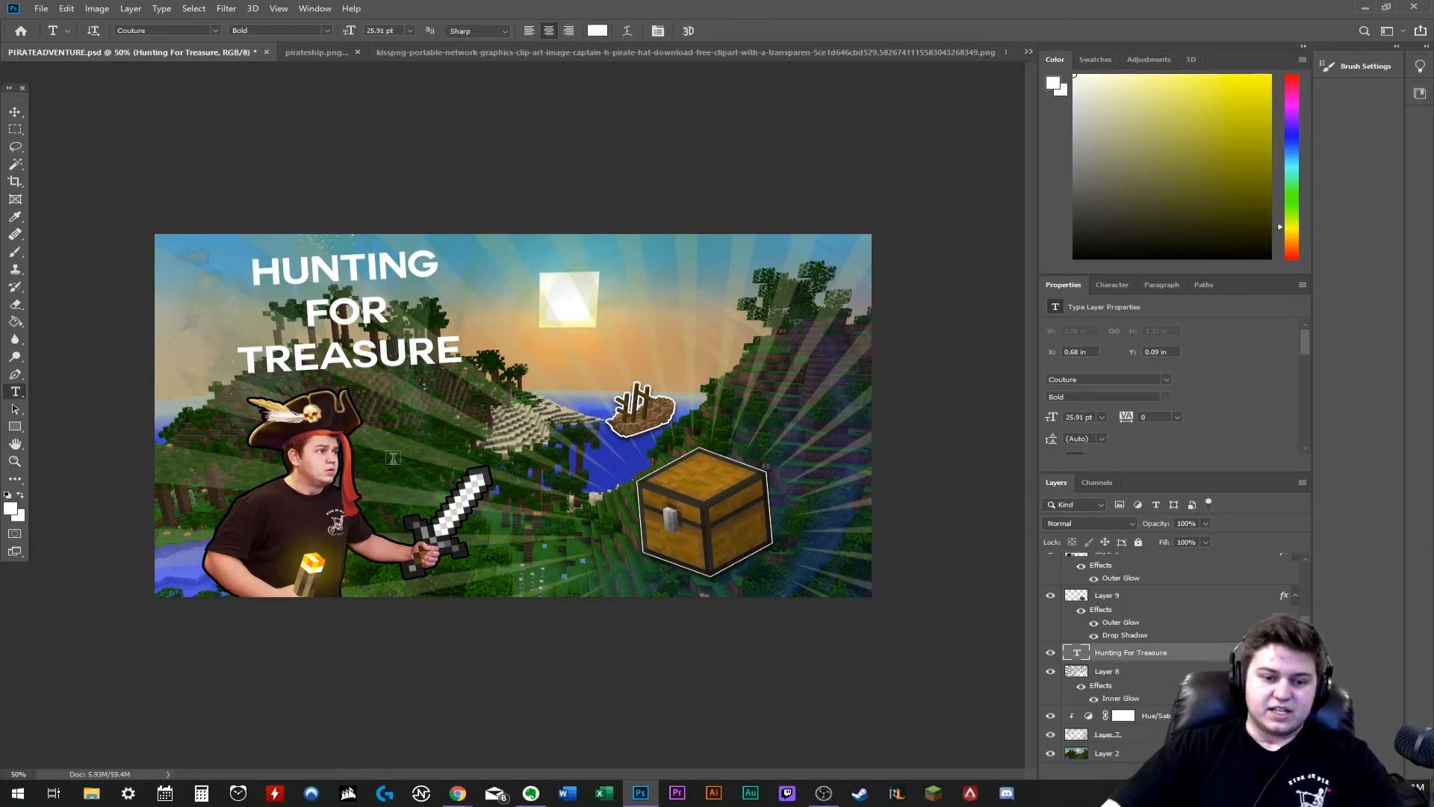
- Add a second text layer reading "im a pirate" below the title in the RuneScape UF font
left_click(418, 460)
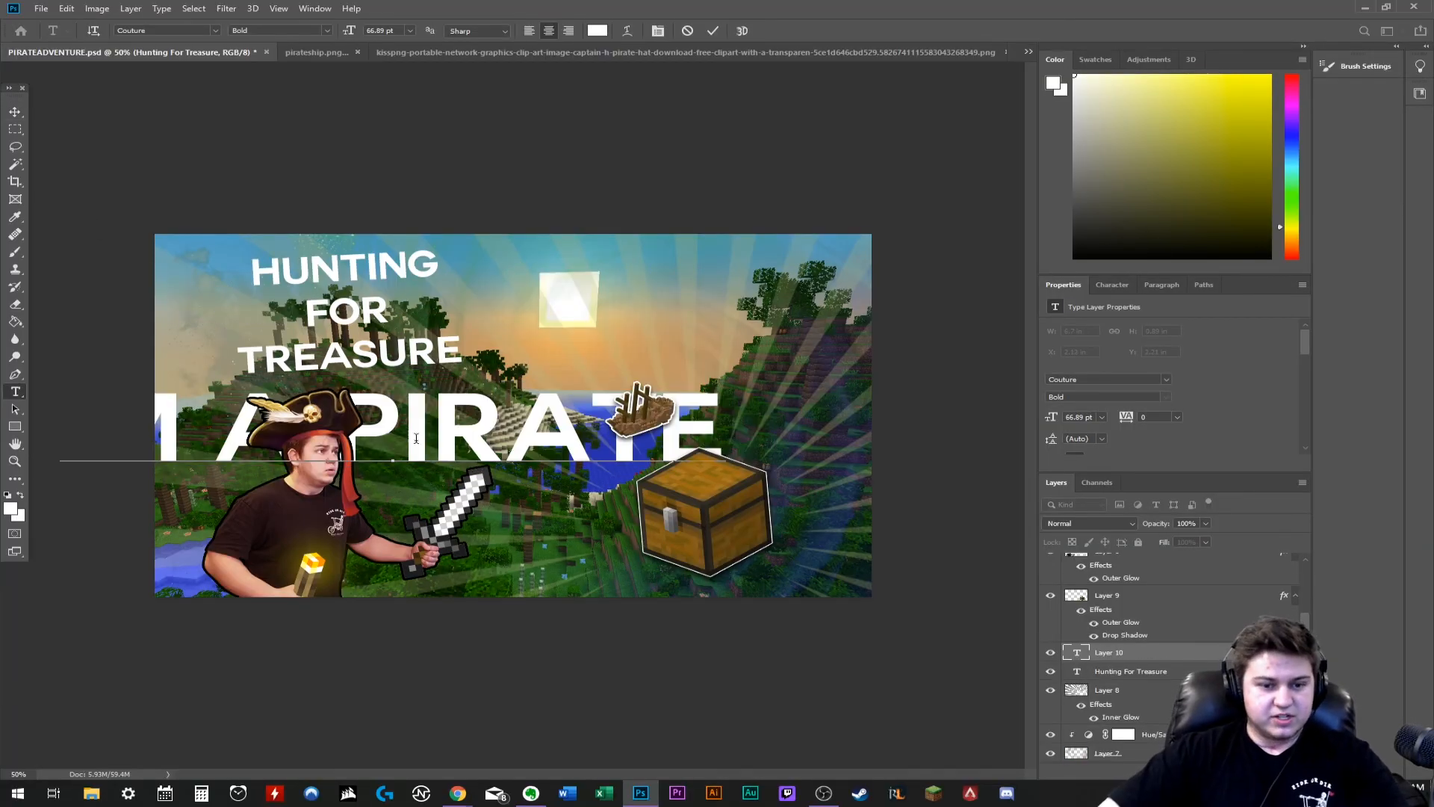
triple_click(410, 436)
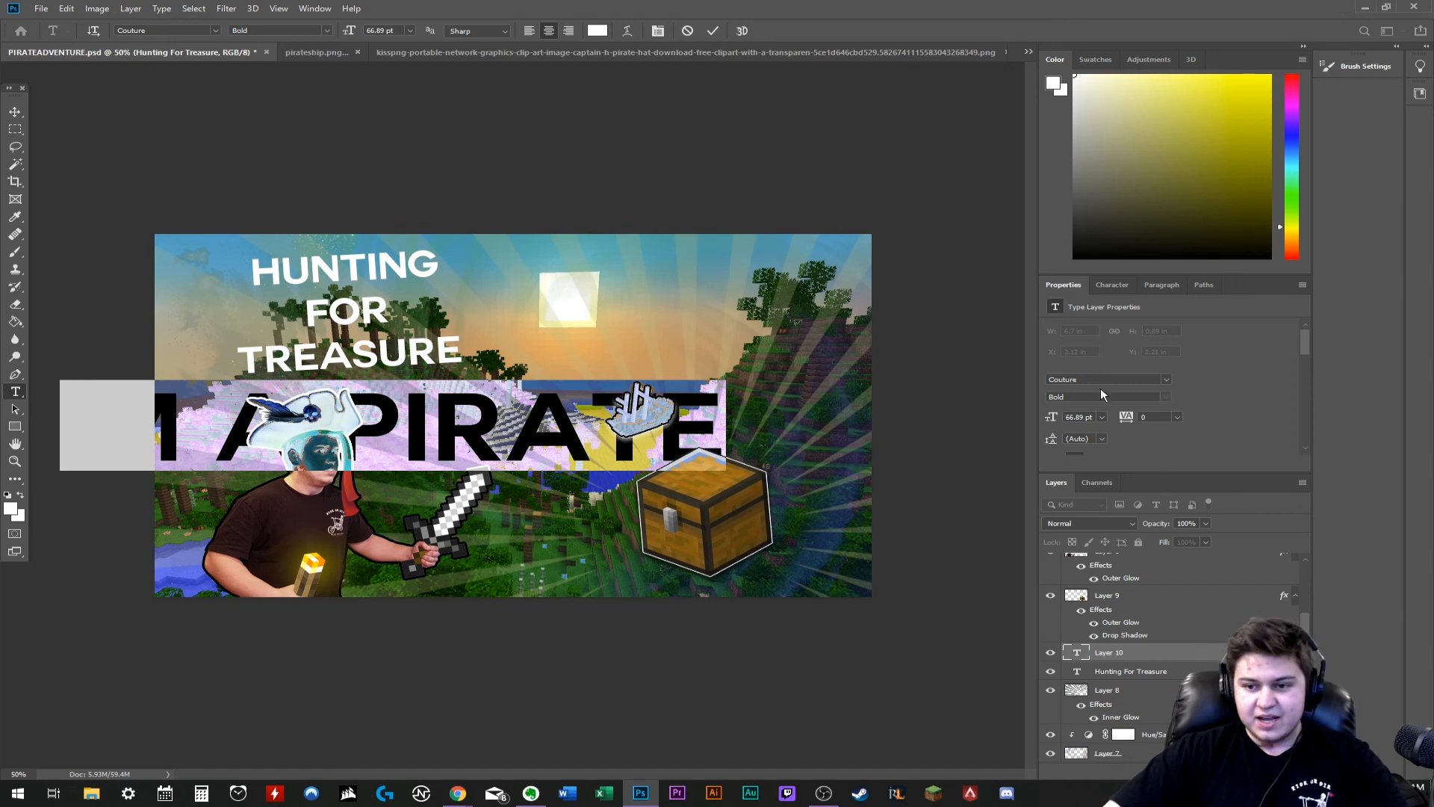
left_click(1167, 380)
left_click(1113, 434)
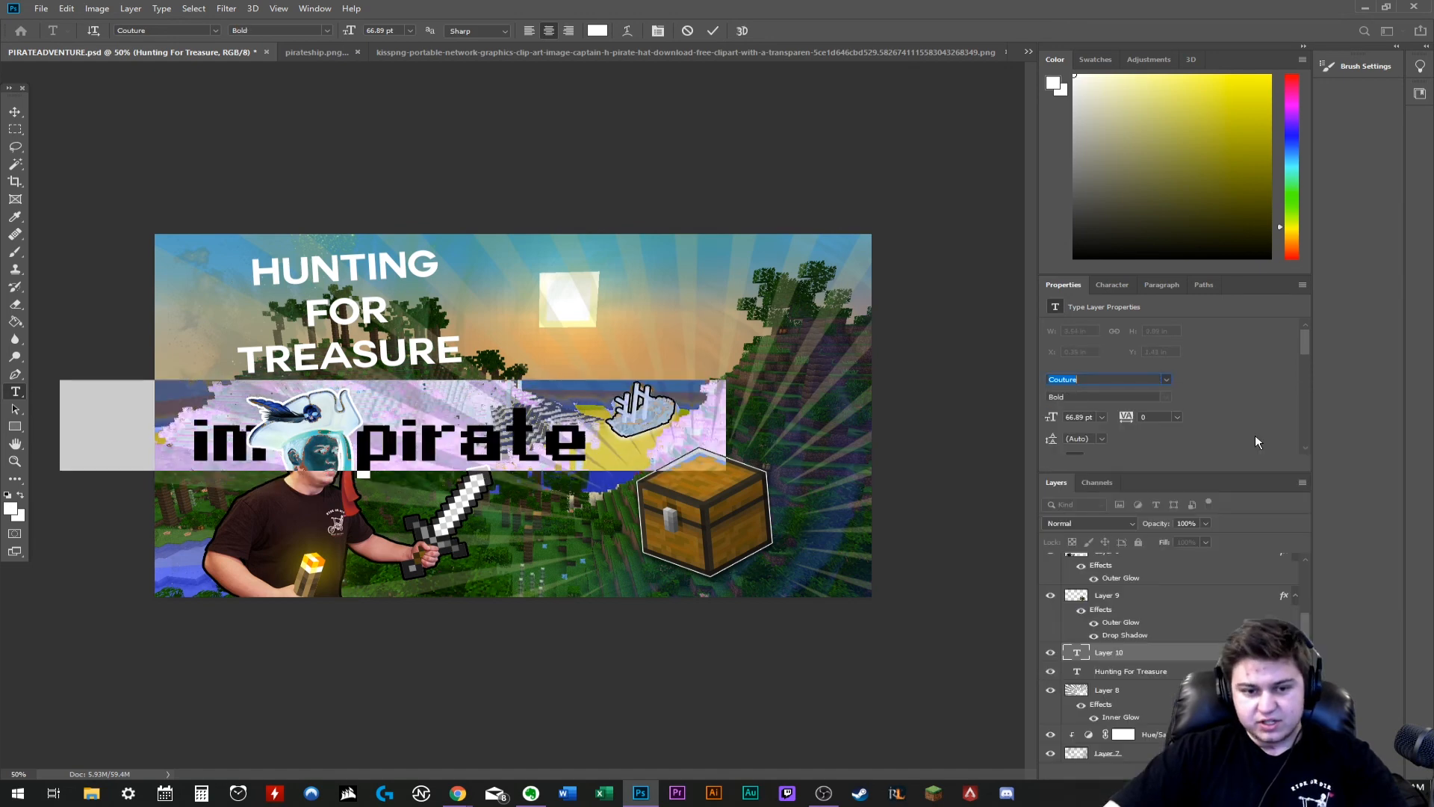
- Scale the "im a pirate" text down to a small, slightly tilted caption beside the character's face
left_click(15, 112)
left_click_drag(428, 375, 600, 355)
key("ctrl+t")
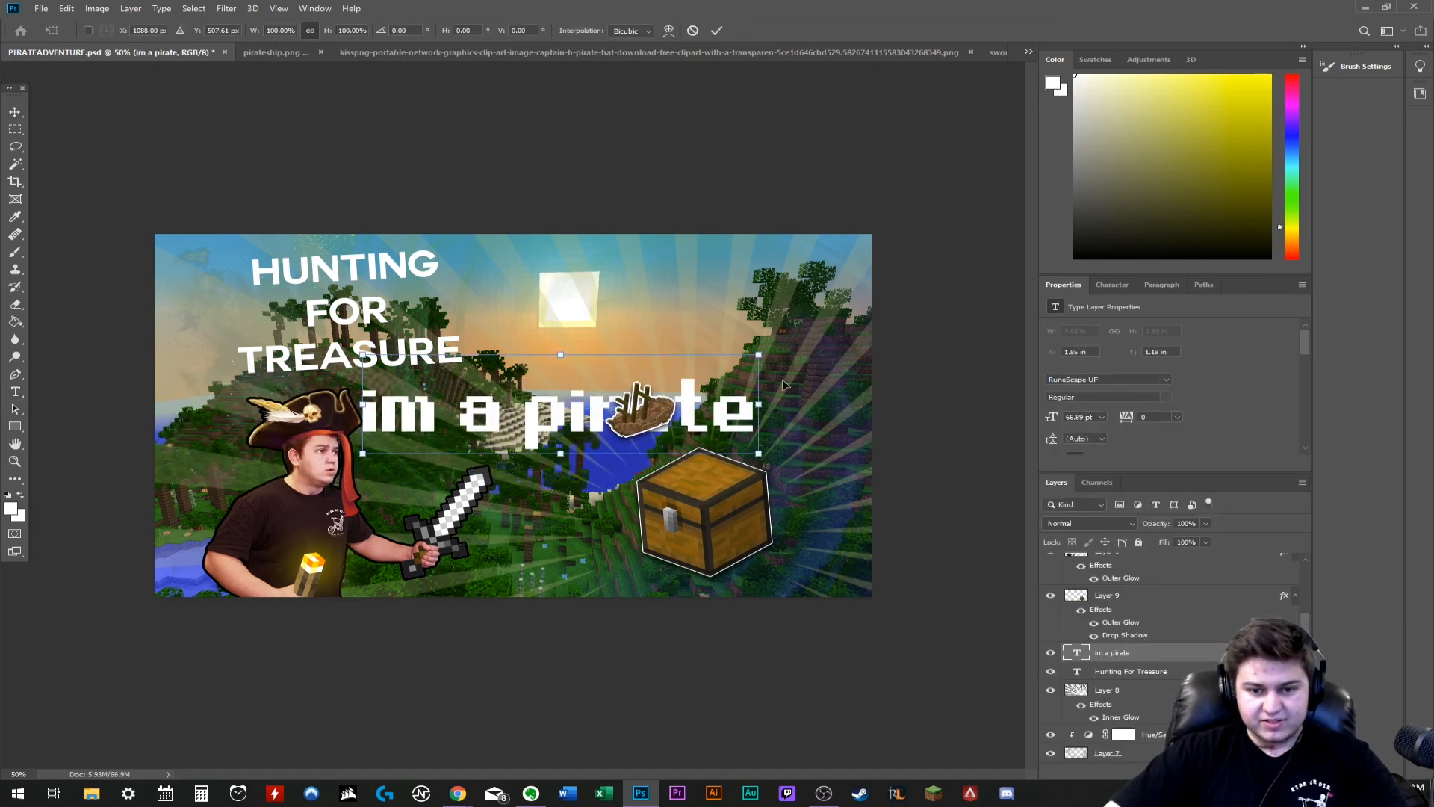
left_click_drag(760, 400, 758, 386)
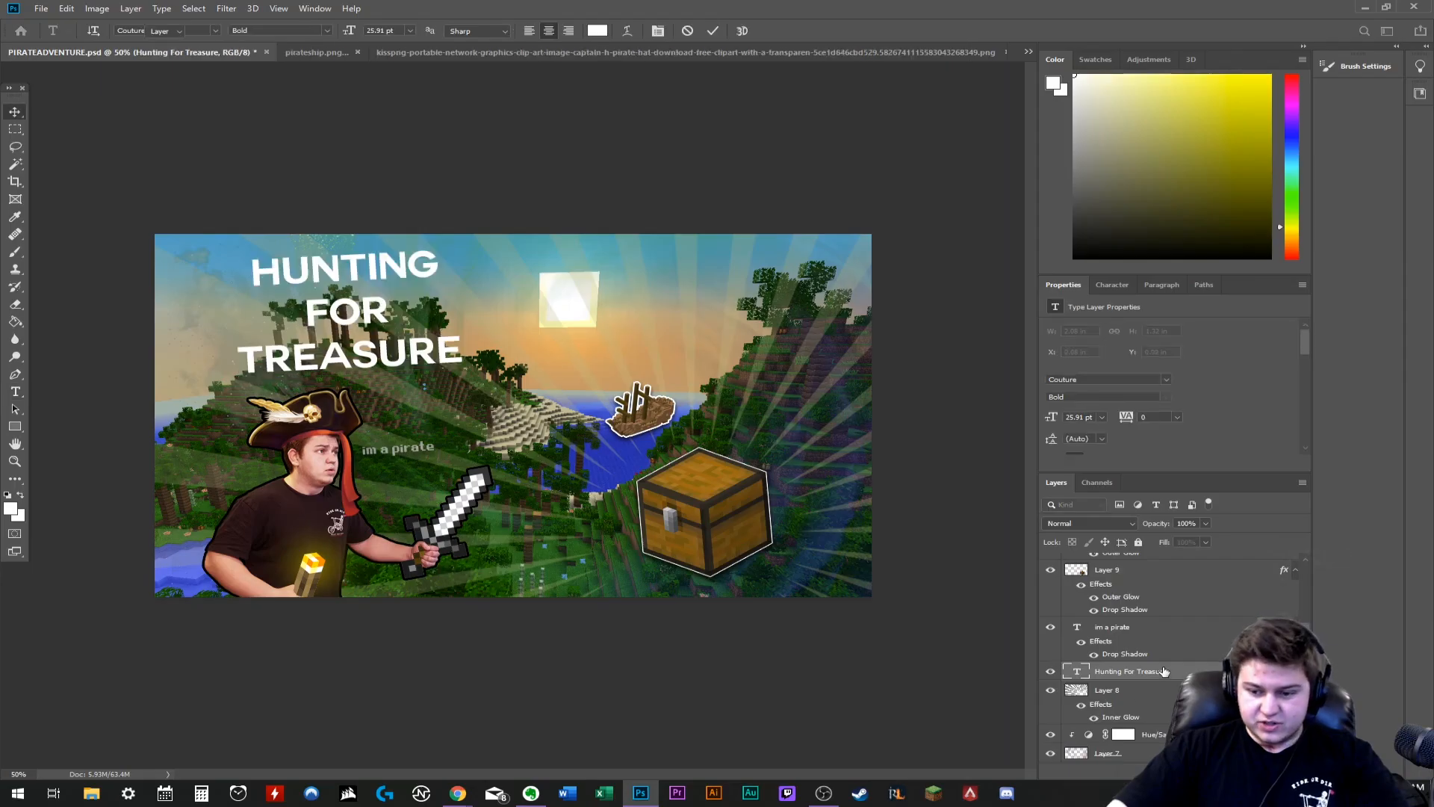
- Give the Hunting For Treasure text a black 2 px Outer Glow outline and a Drop Shadow
double_click(1165, 671)
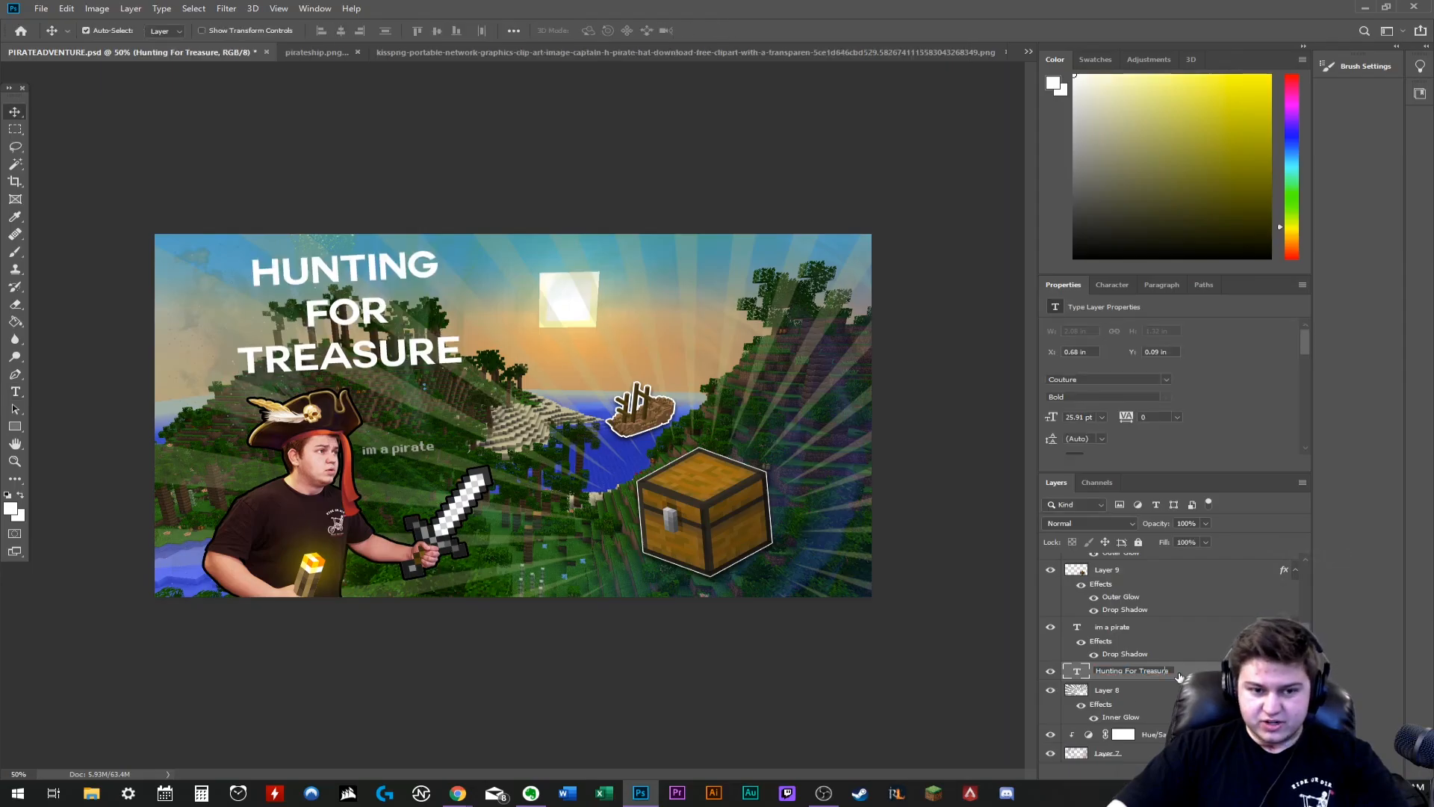
double_click(1185, 672)
left_click(870, 486)
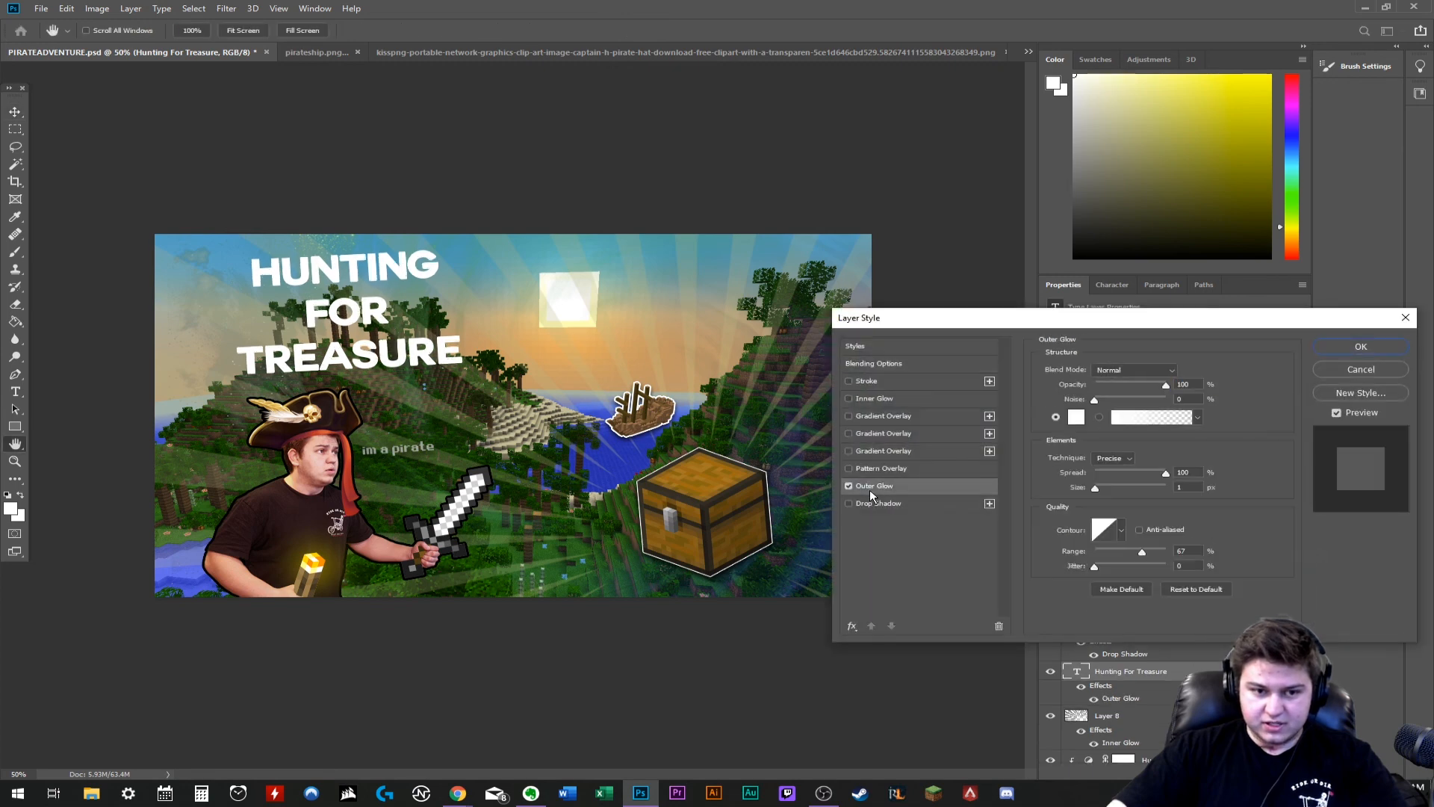
left_click(868, 503)
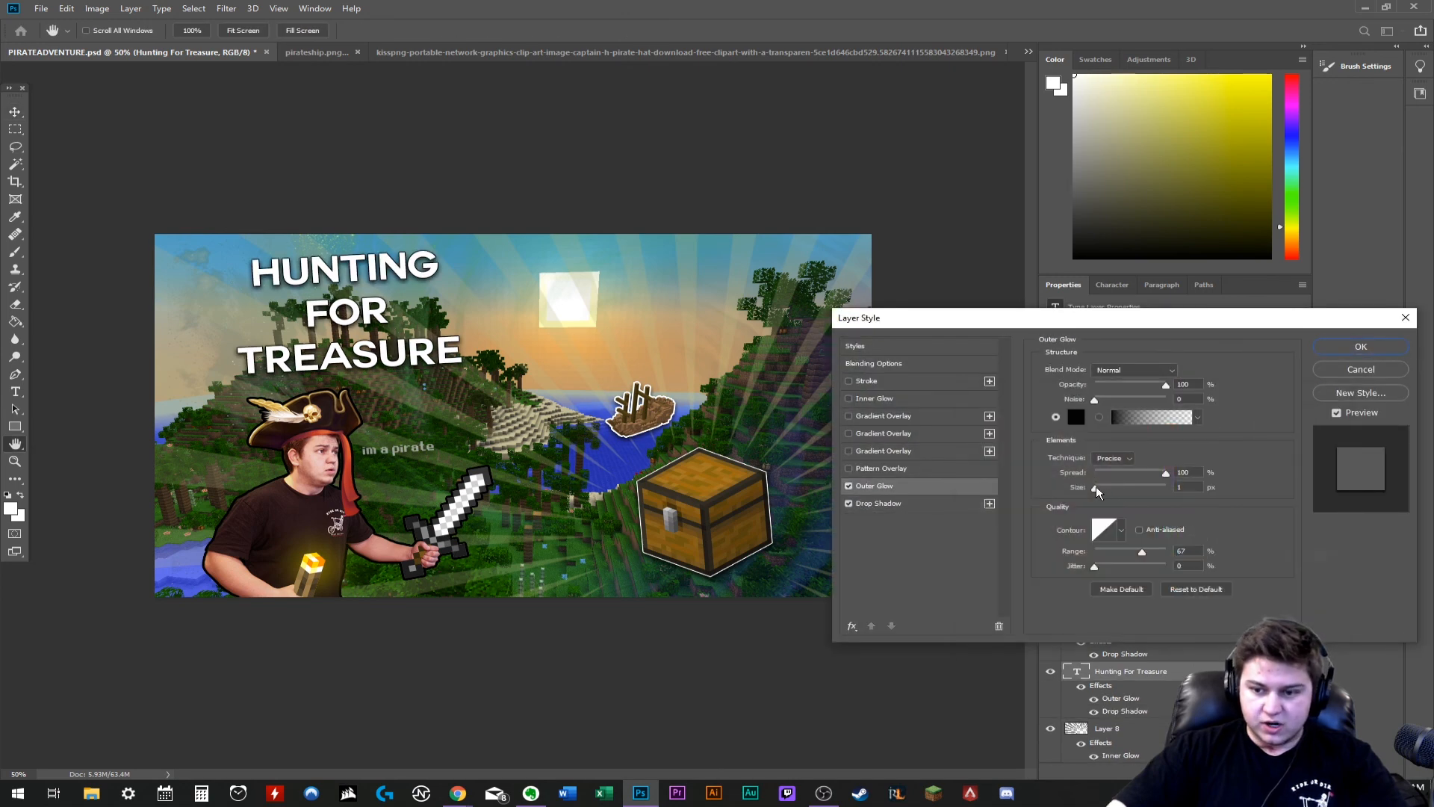
left_click_drag(1096, 485, 1097, 485)
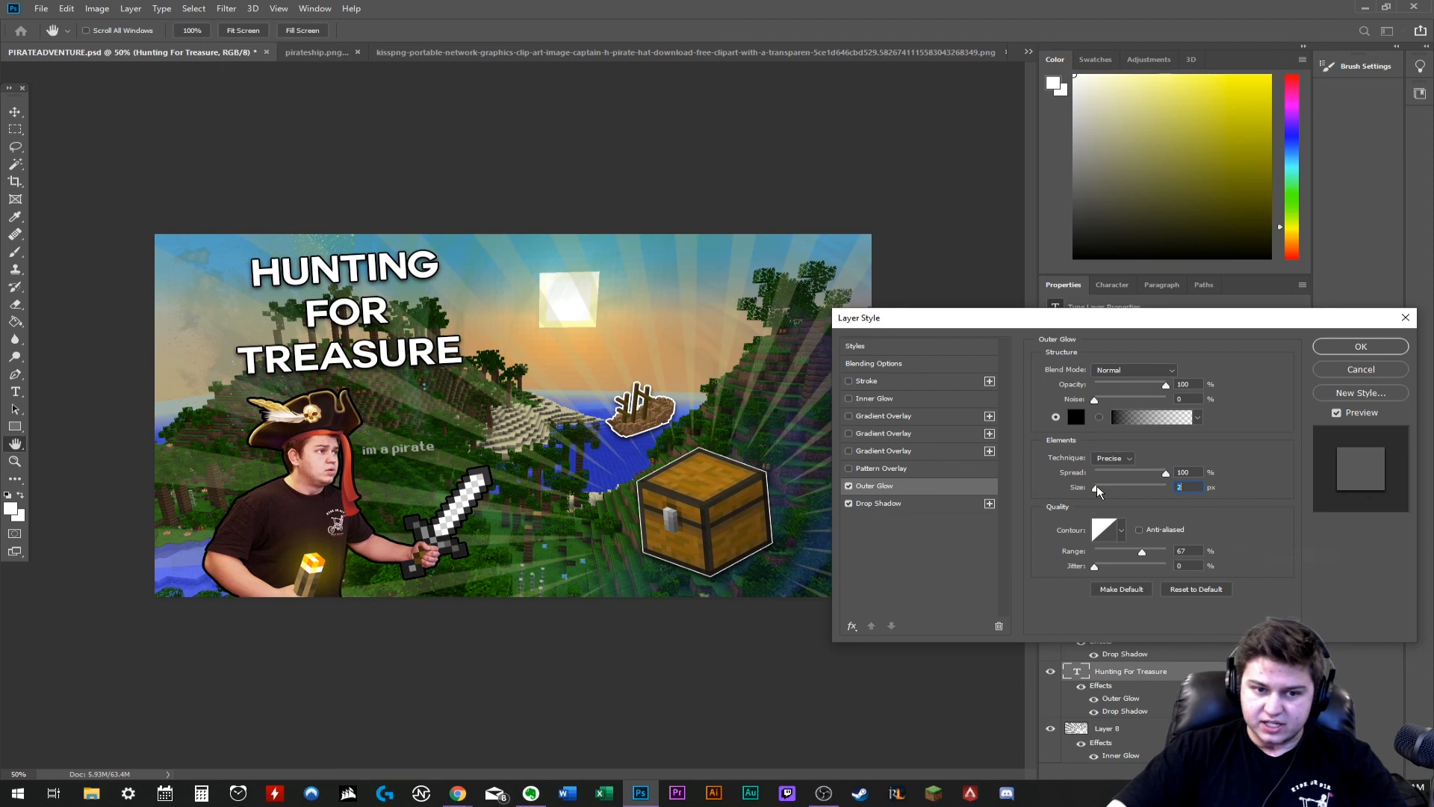
key("Return")
- Nudge the Hunting For Treasure title into position above the pirate hat
left_click_drag(375, 308, 372, 310)
left_click(563, 220)
left_click_drag(377, 359, 360, 310)
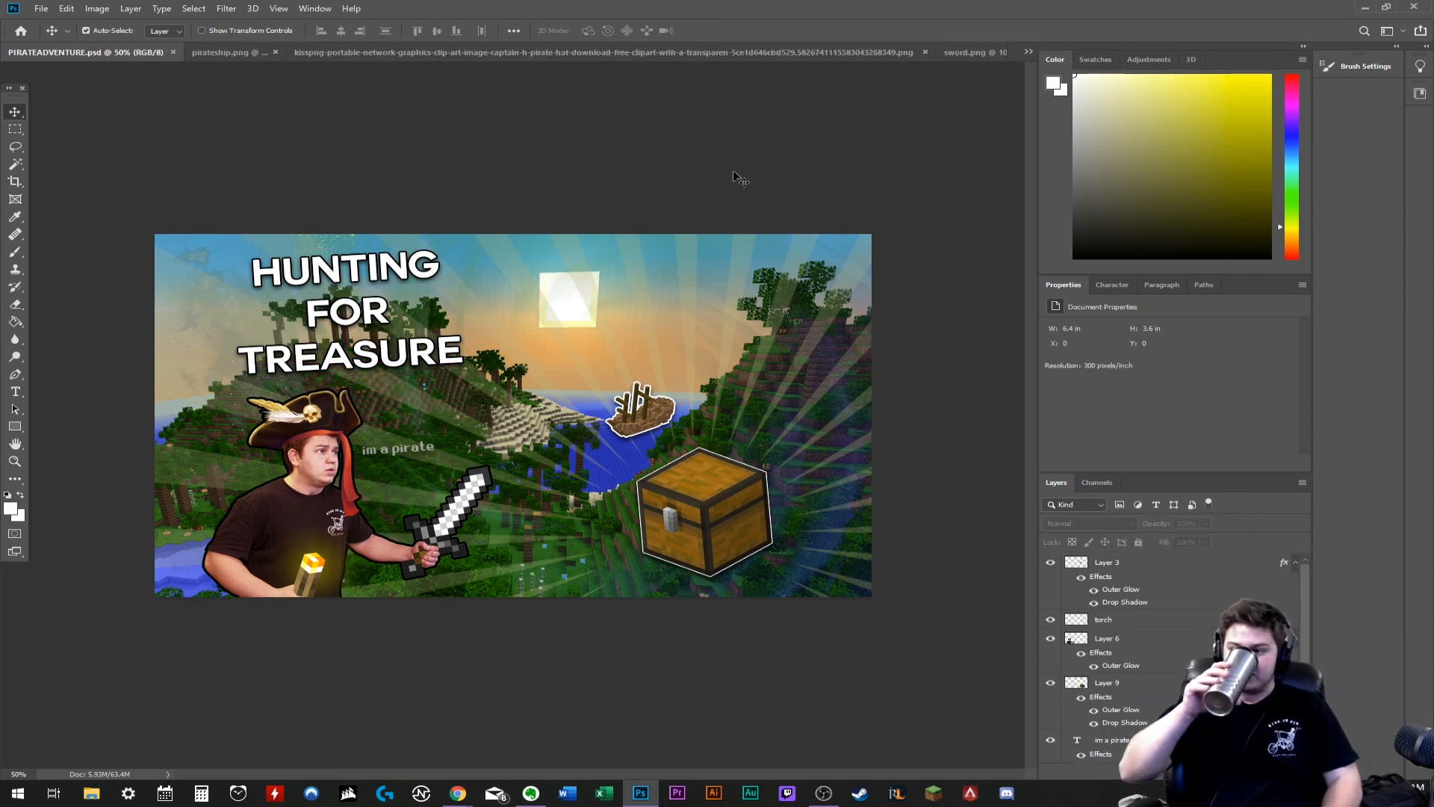
- Delete the "im a pirate" text layer
scroll(1081, 661, "down", 3)
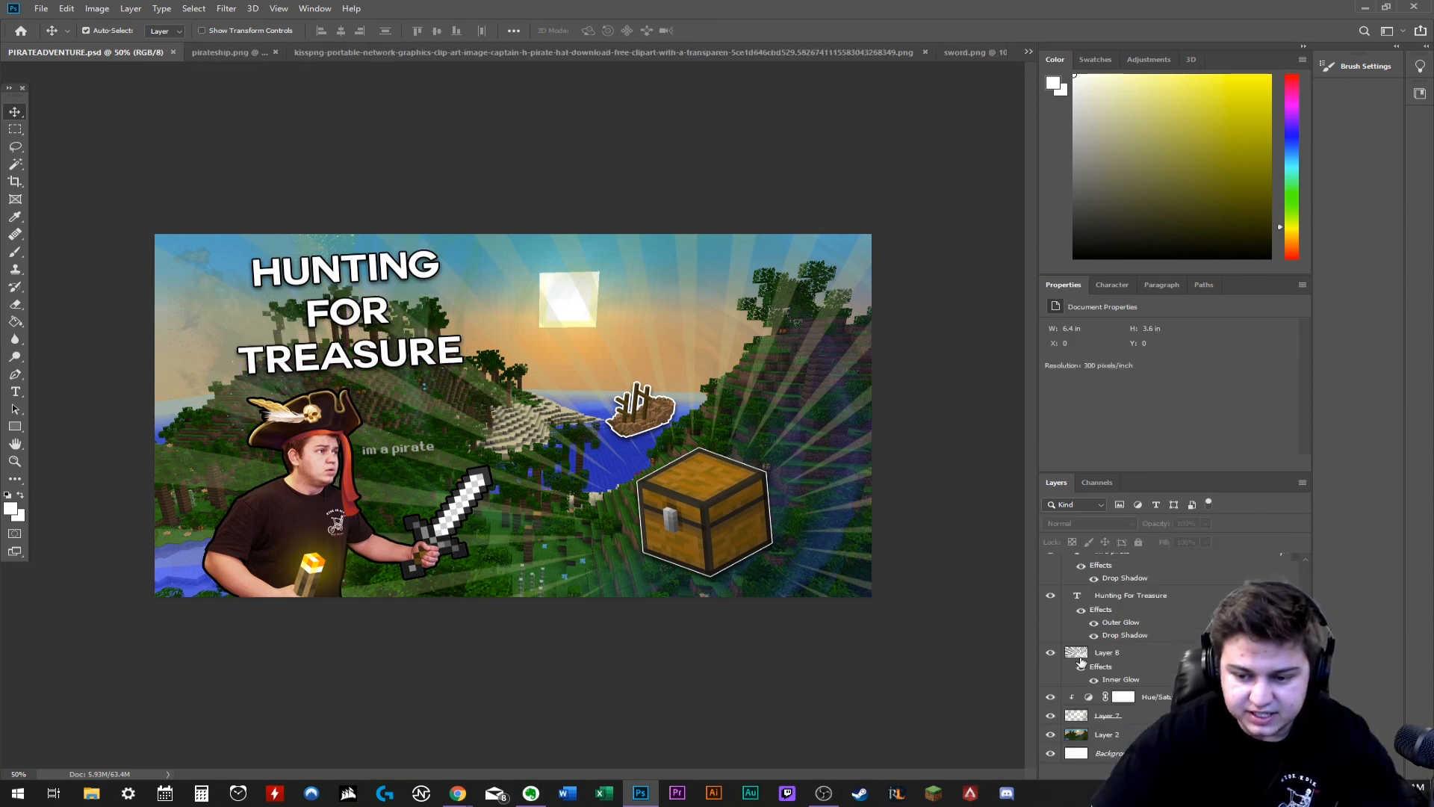
scroll(1055, 600, "up", 2)
right_click(1167, 664)
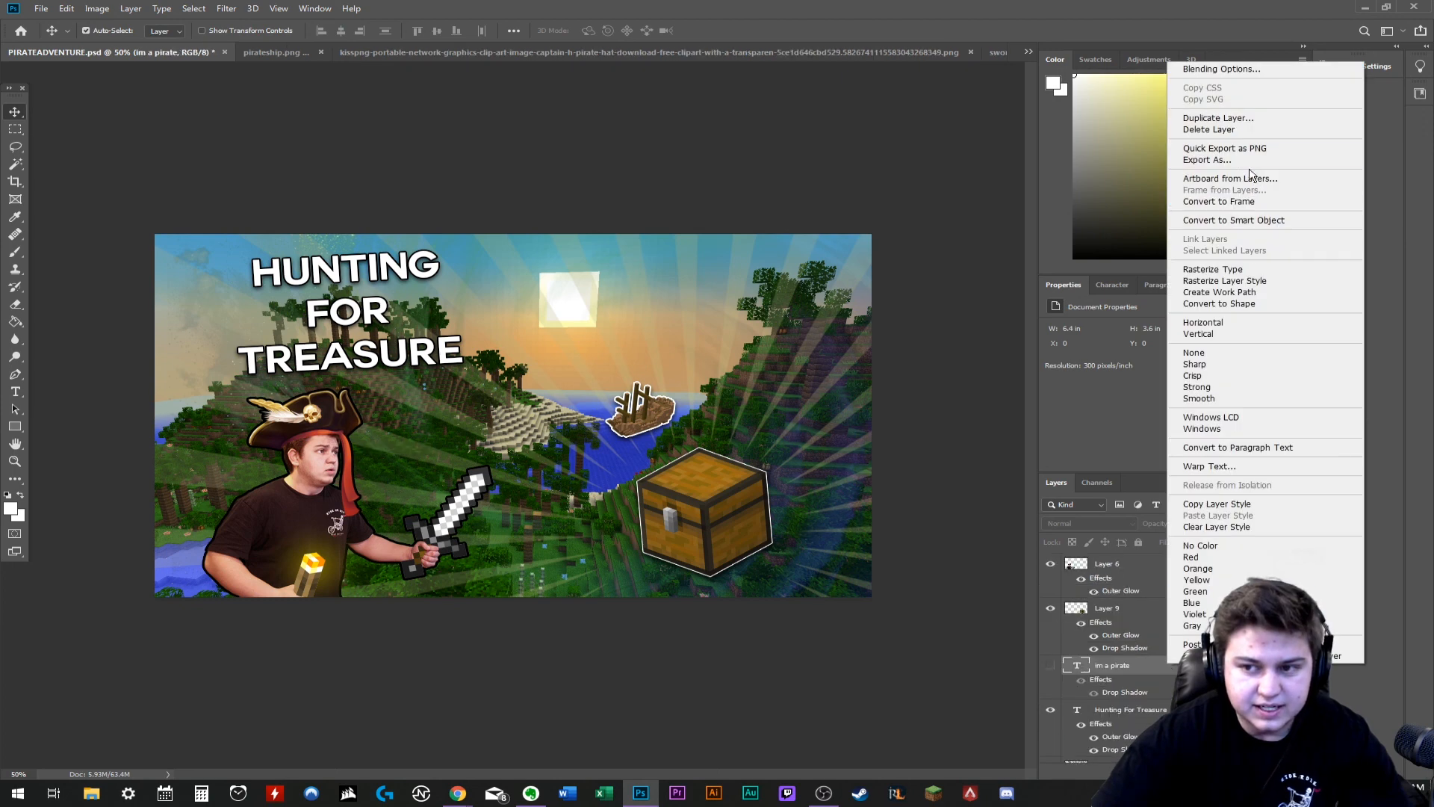
left_click(1225, 132)
left_click(647, 292)
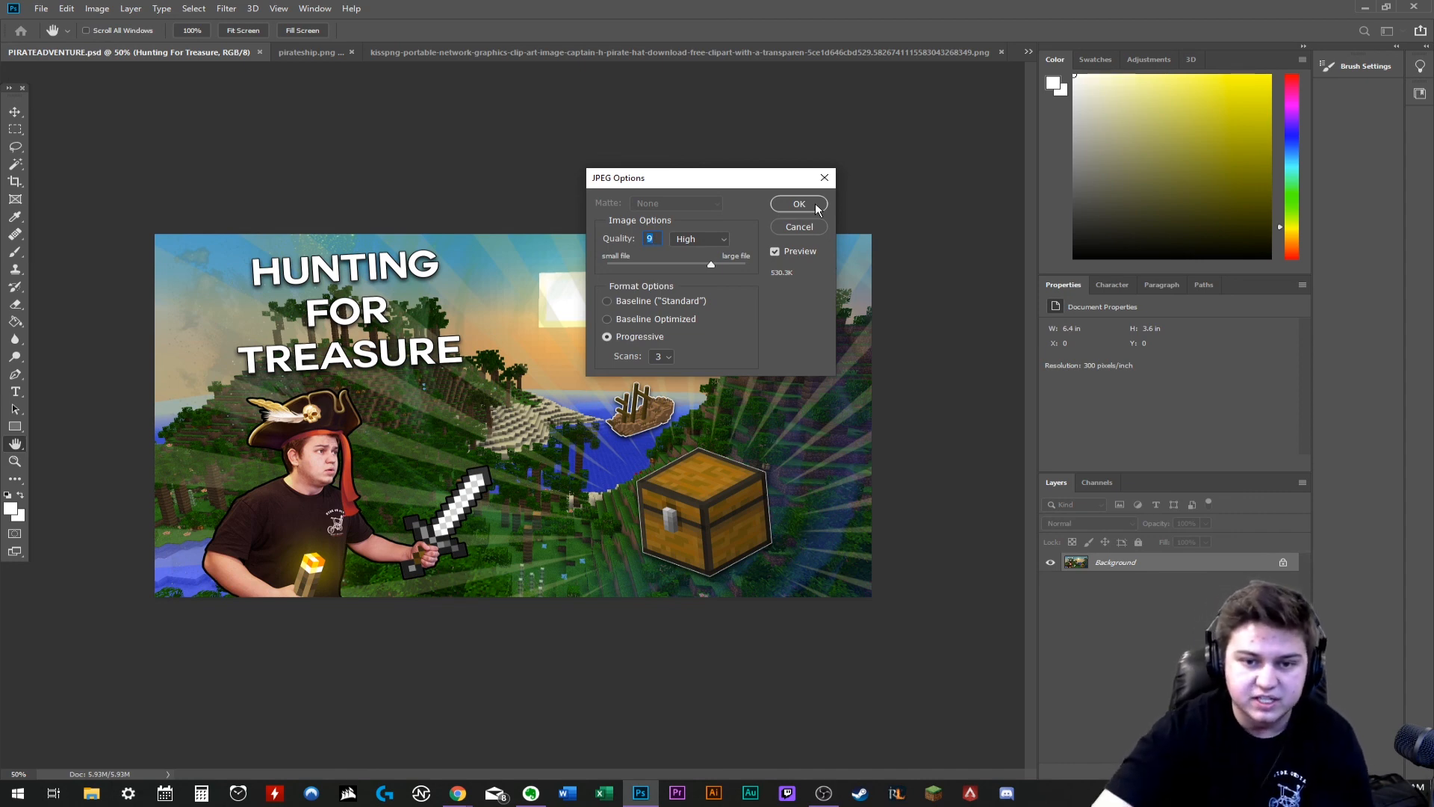
- Save the thumbnail as a progressive JPEG at quality 9 with 3 scans, and view the finished artwork enlarged
left_click(818, 208)
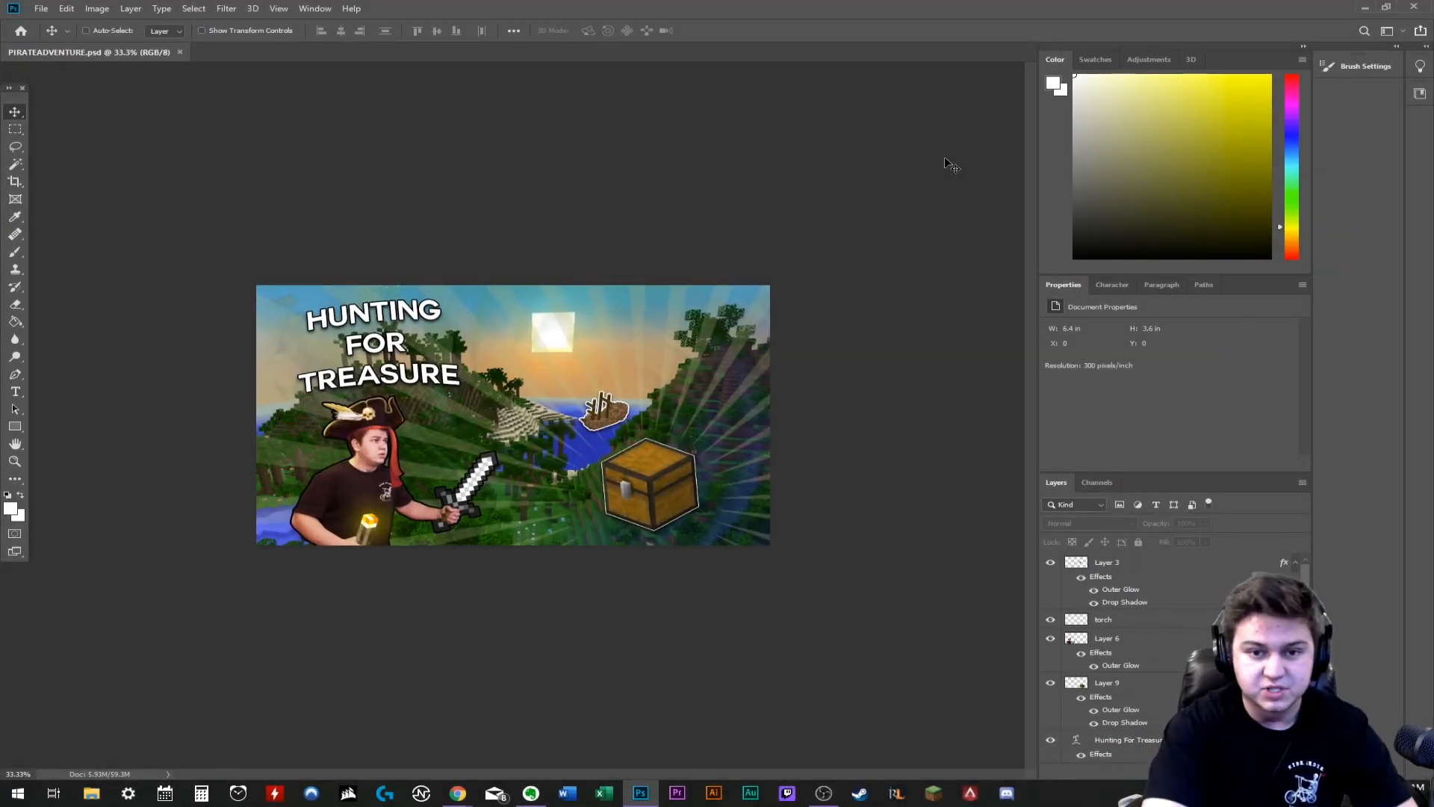
key("ctrl+plus")
key("ctrl+plus")
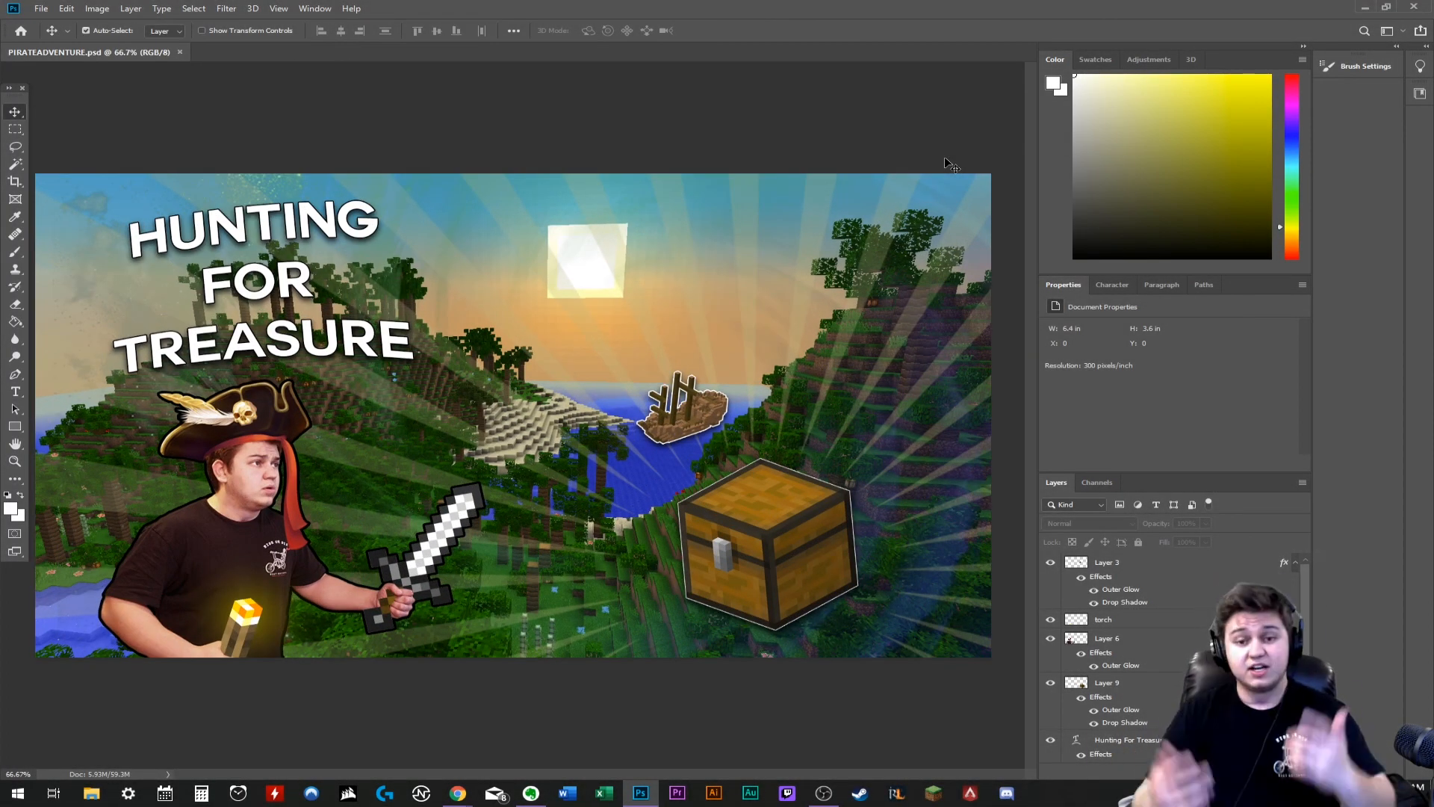